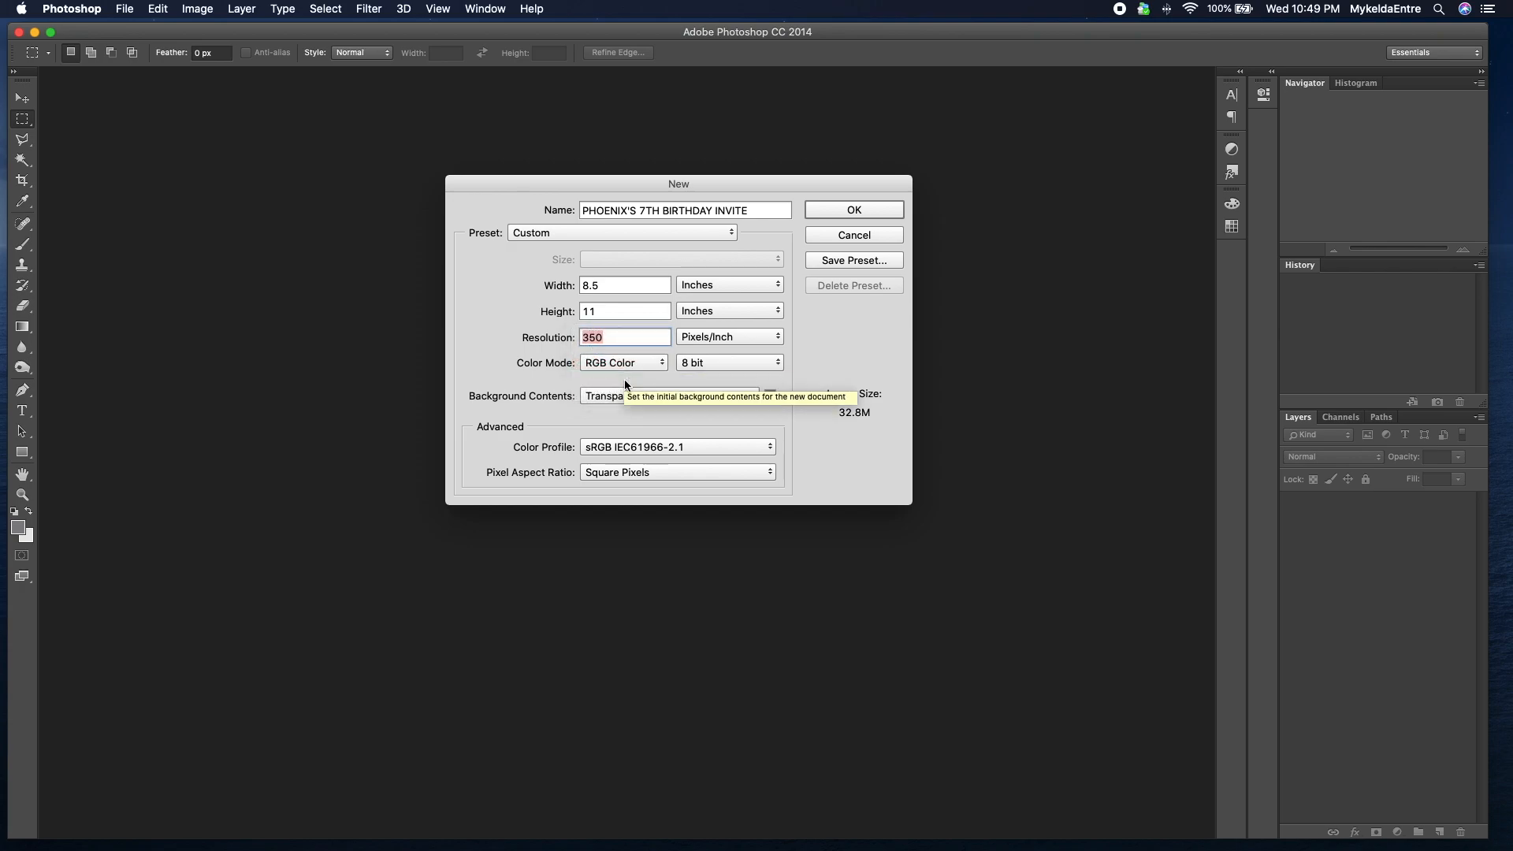
# Step: Choose a custom black colour as the new document's background contents and create the document
pyautogui.click(626, 395)
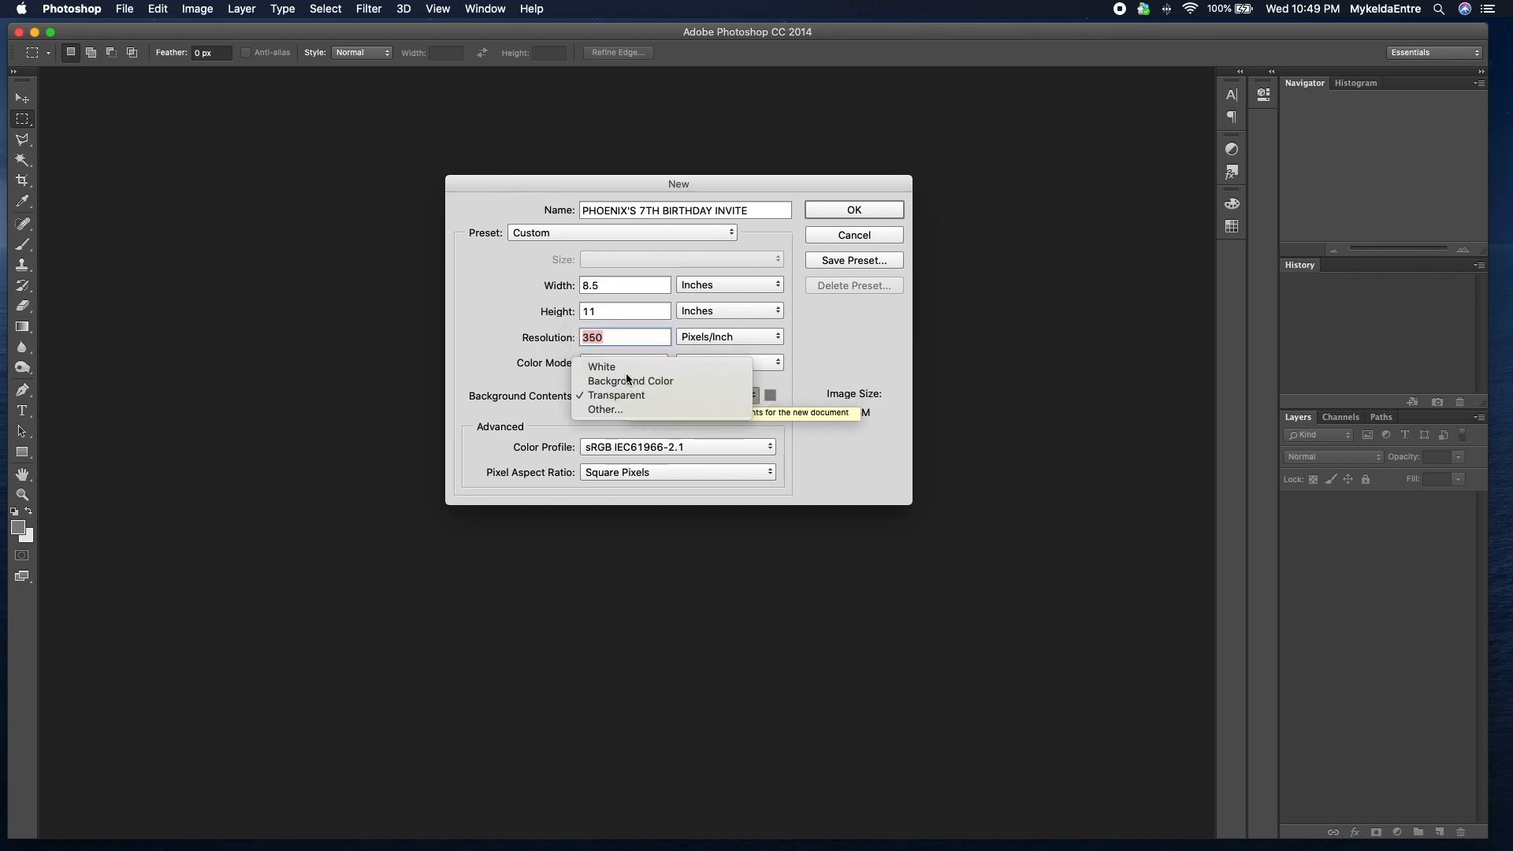
pyautogui.click(625, 366)
pyautogui.click(627, 396)
pyautogui.click(625, 411)
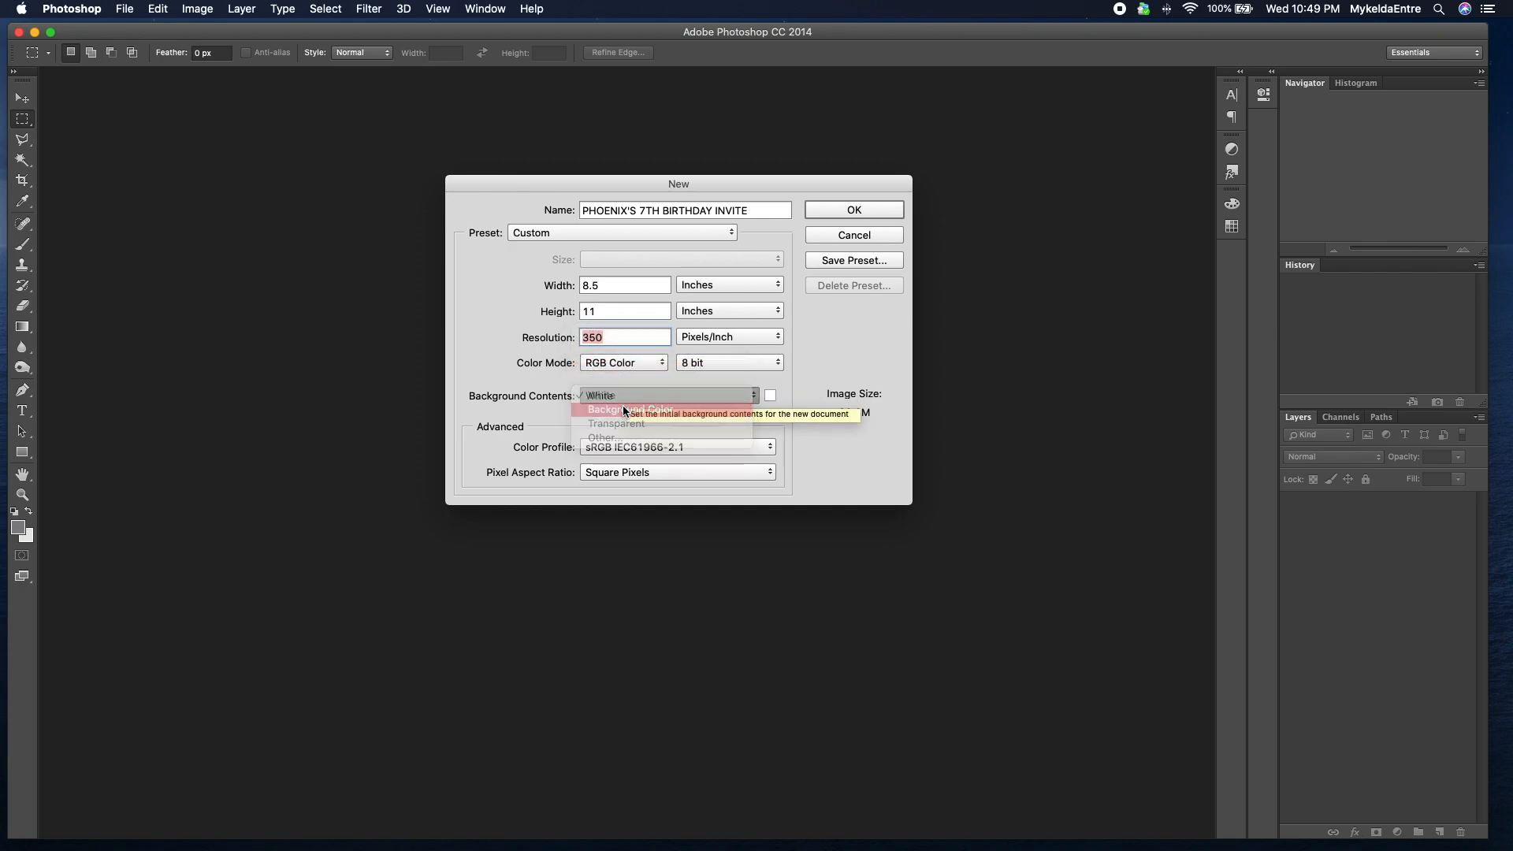
pyautogui.click(771, 396)
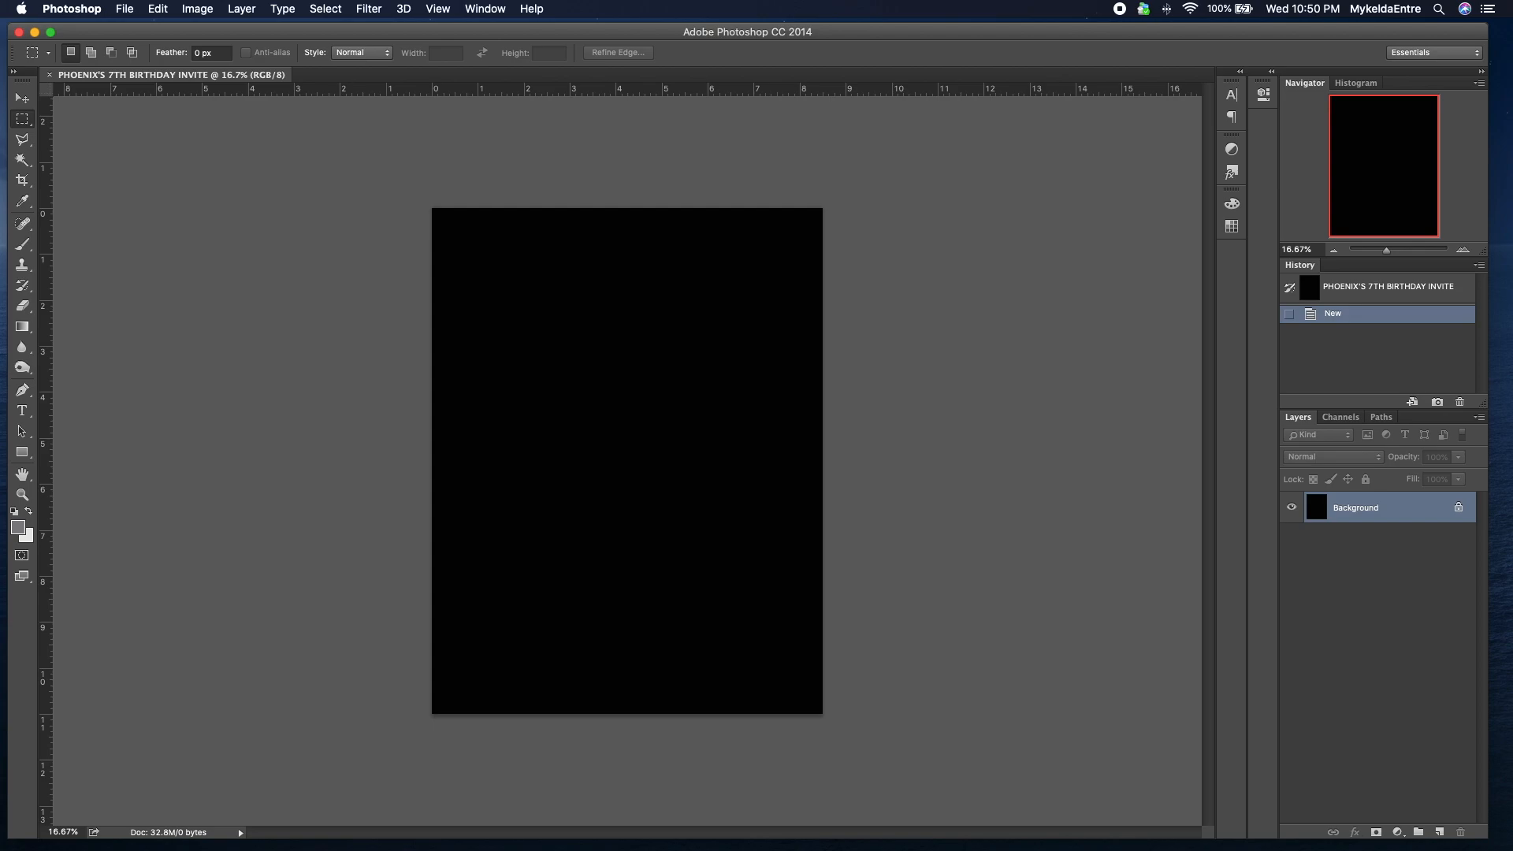
# Step: Place the cinema photo IMG_8314~photo and the Croods 2 poster IMG_8315~photo from Finder into the document
pyautogui.press('super+Tab')
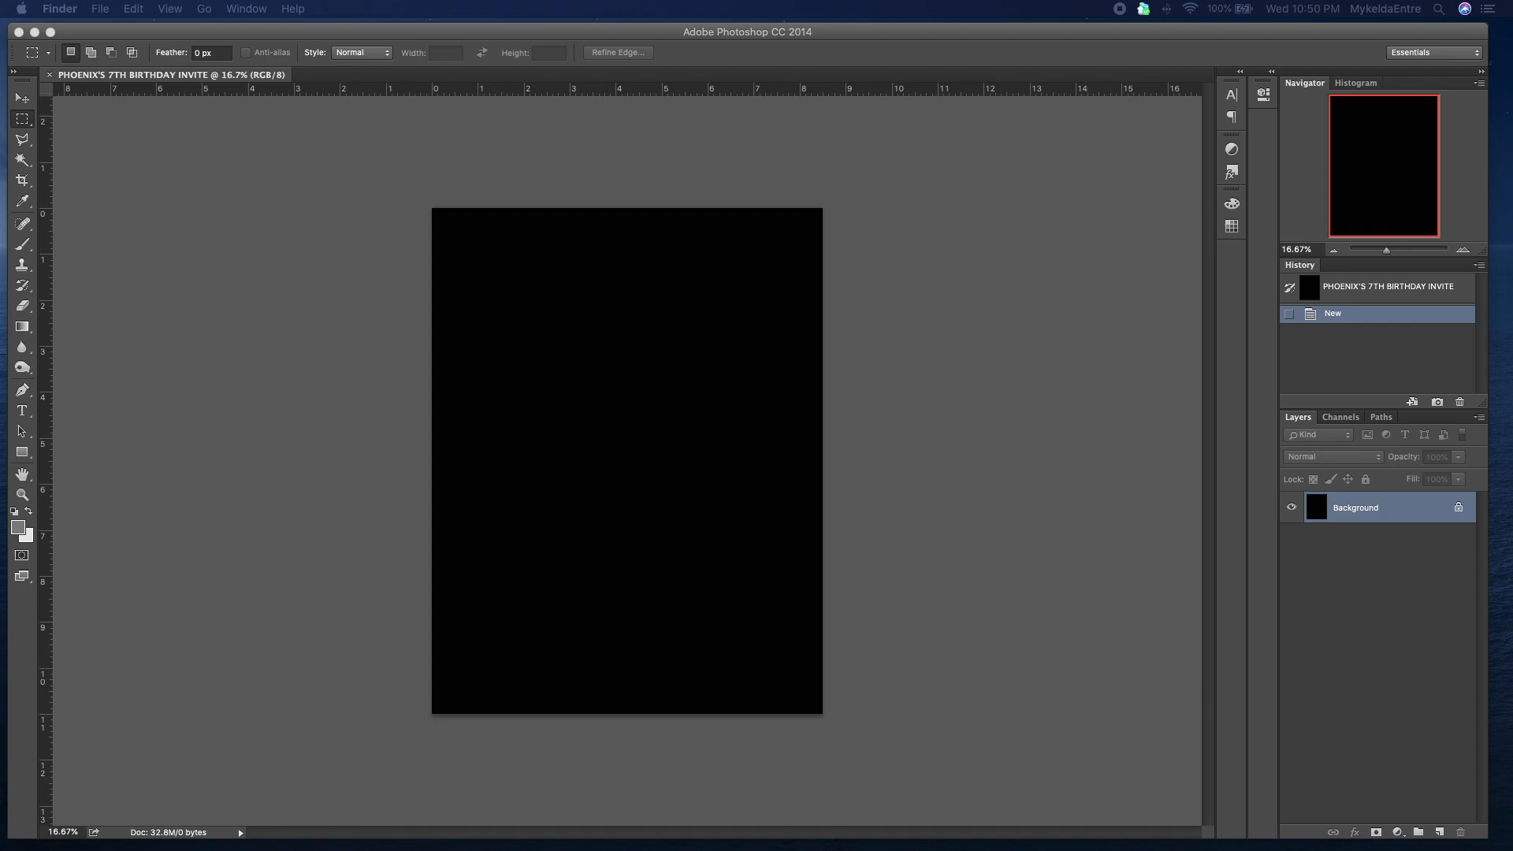
pyautogui.moveTo(1489, 221); pyautogui.dragTo(612, 367)
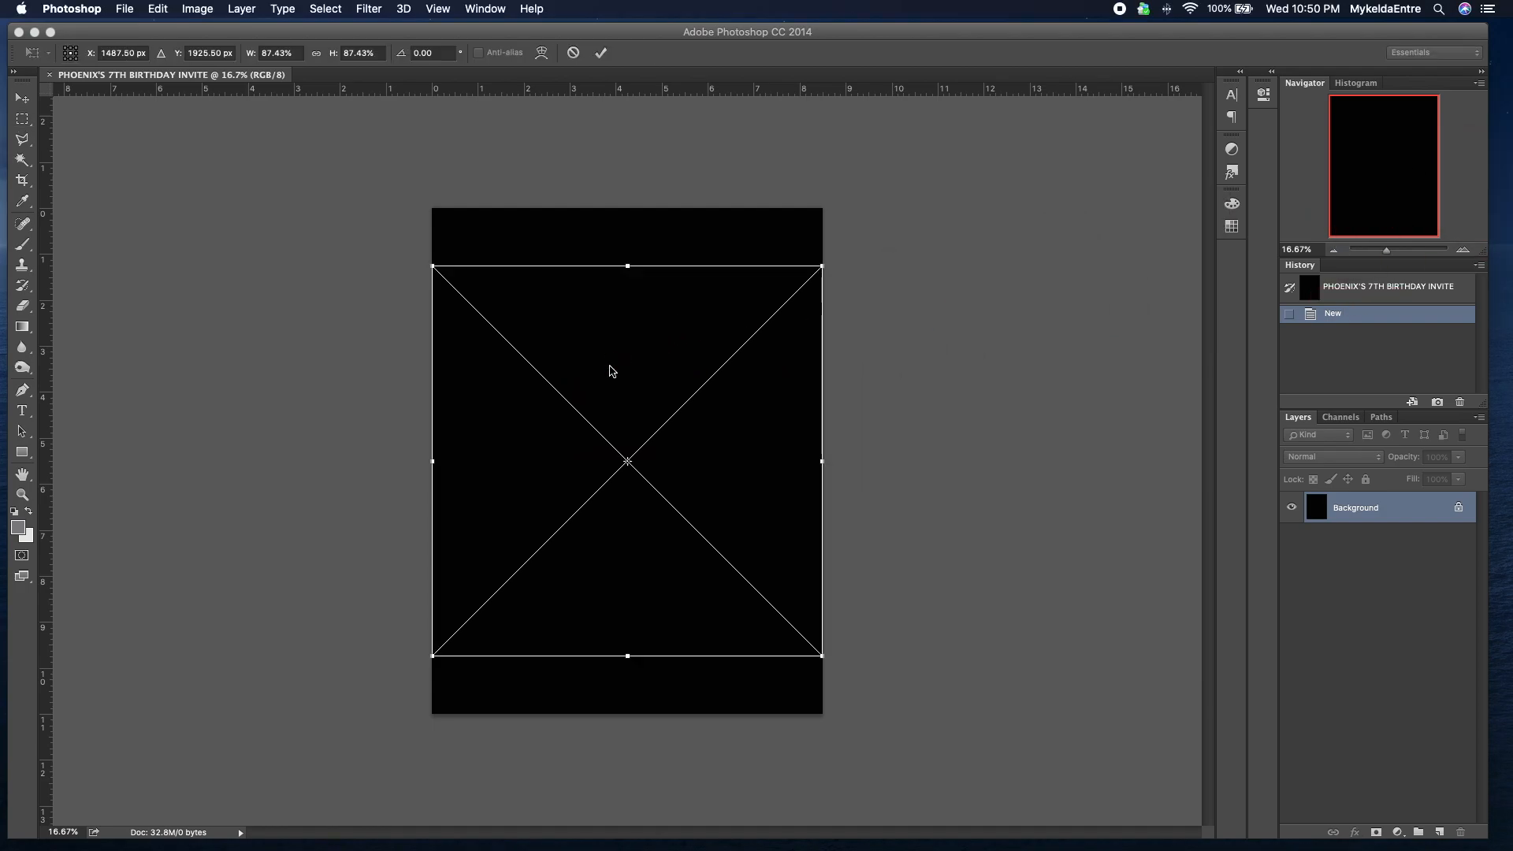
pyautogui.press('Return')
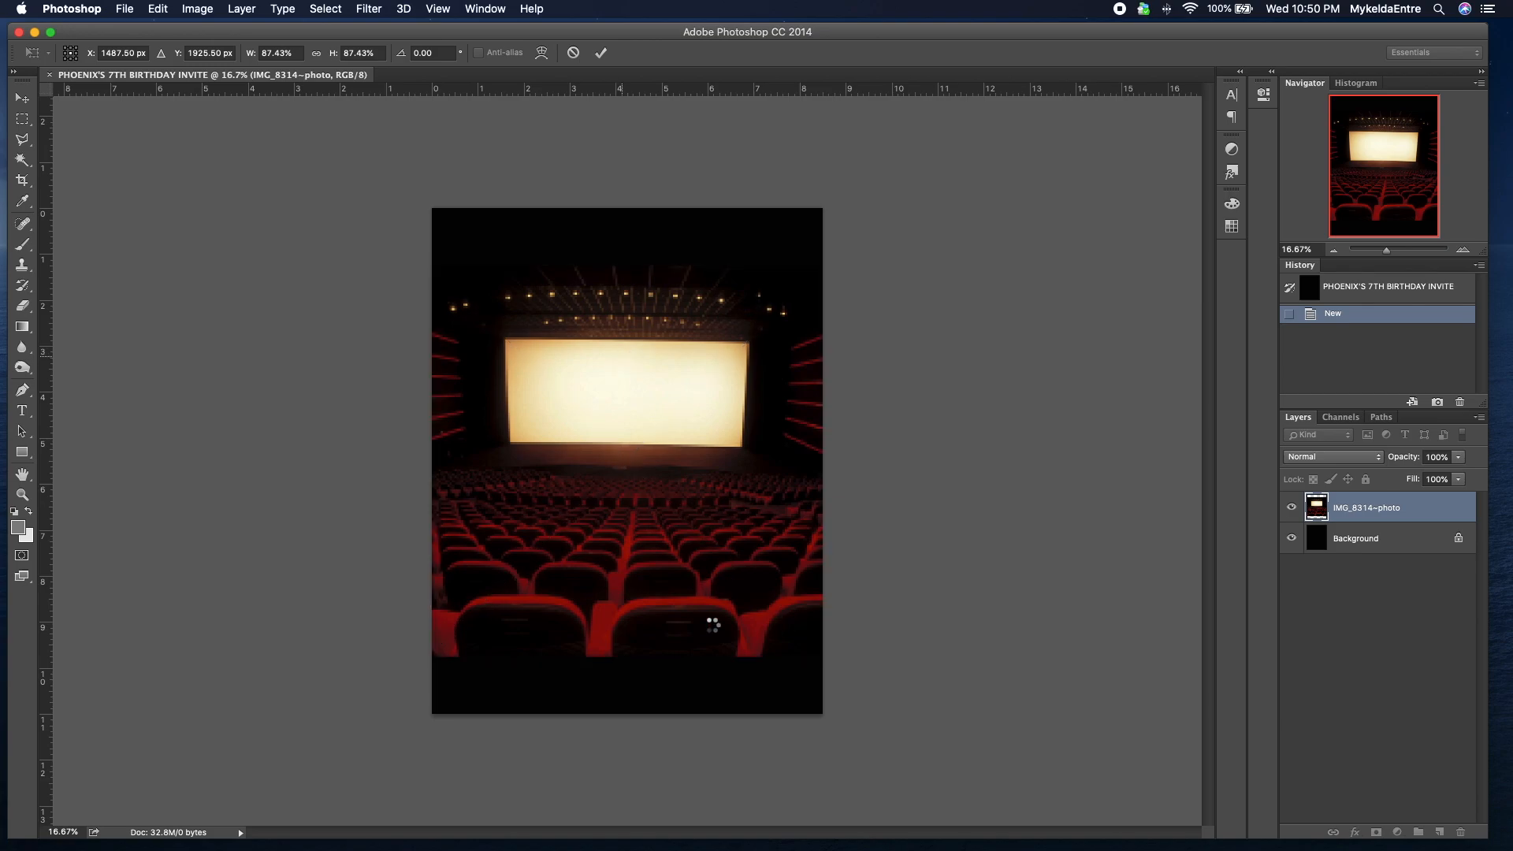
pyautogui.press('Return')
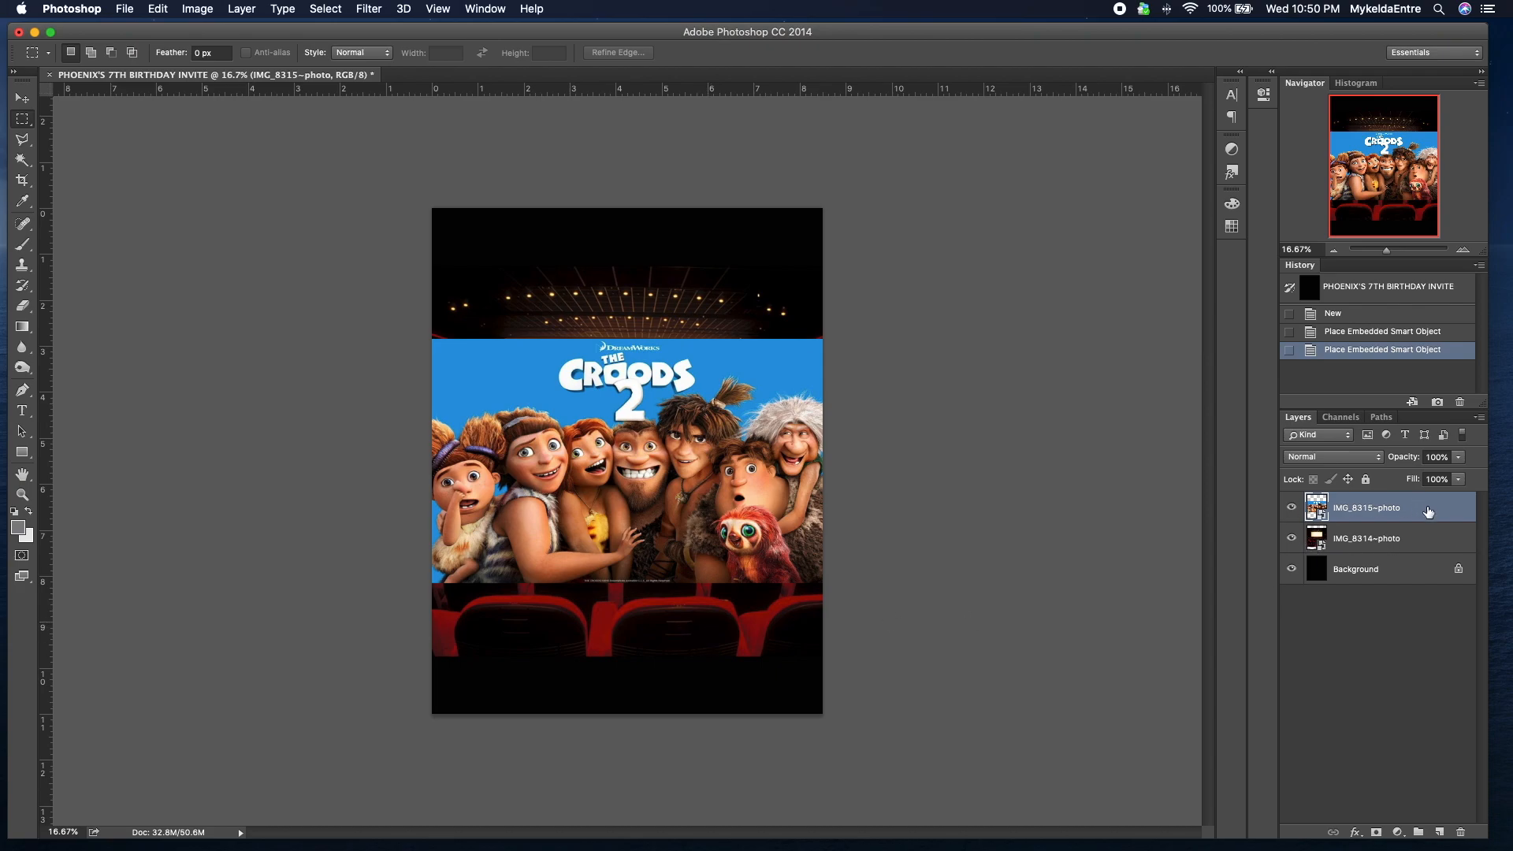
# Step: Rasterize the IMG_8315~photo and IMG_8314~photo layers together
pyautogui.keyDown('shift'); pyautogui.click(1428, 544); pyautogui.keyUp('shift')
pyautogui.rightClick(1428, 546)
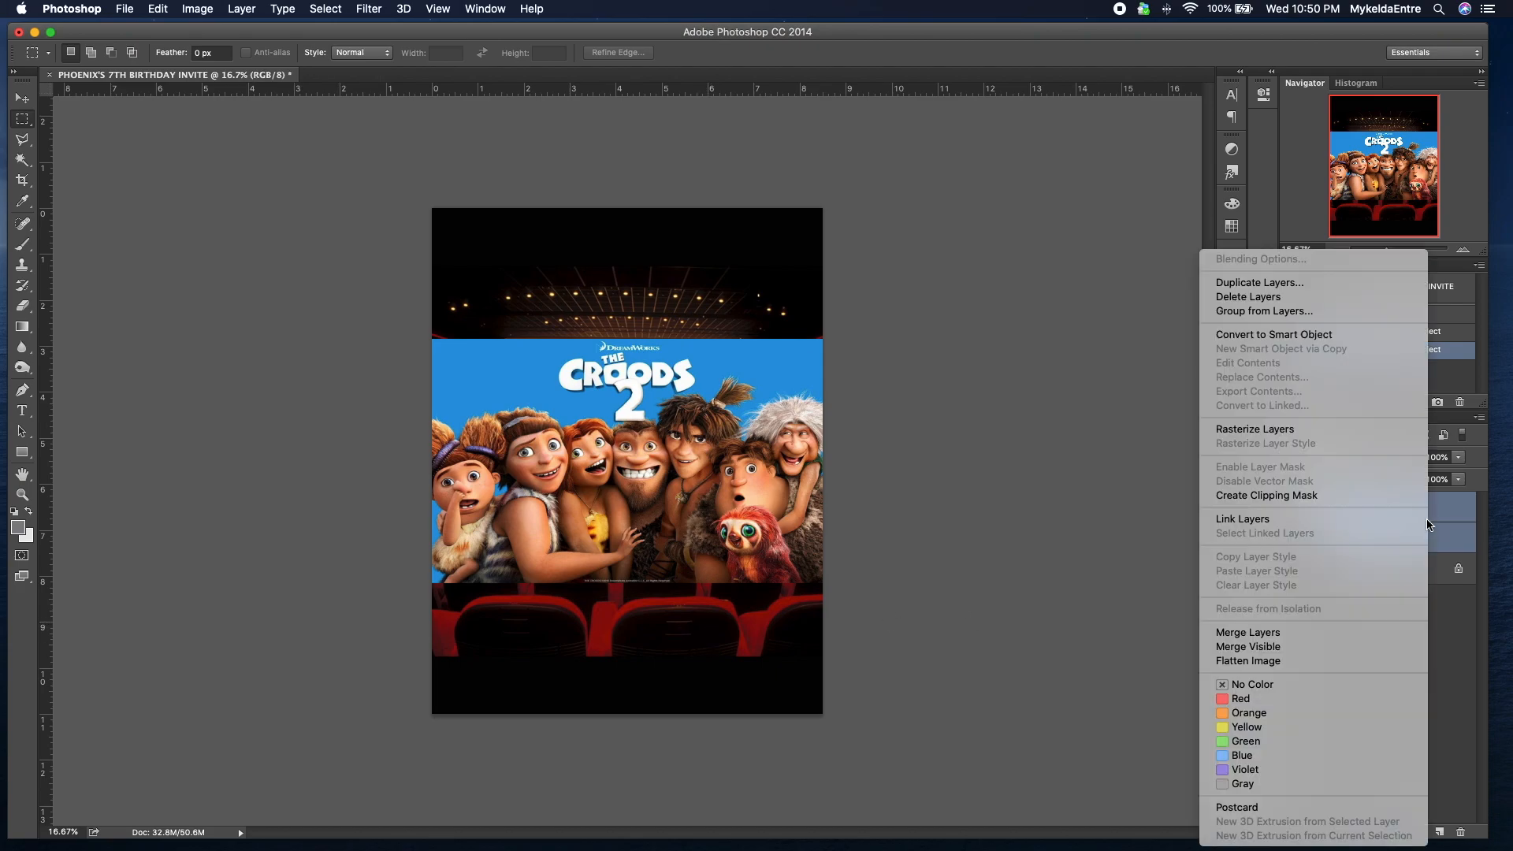
pyautogui.click(1267, 431)
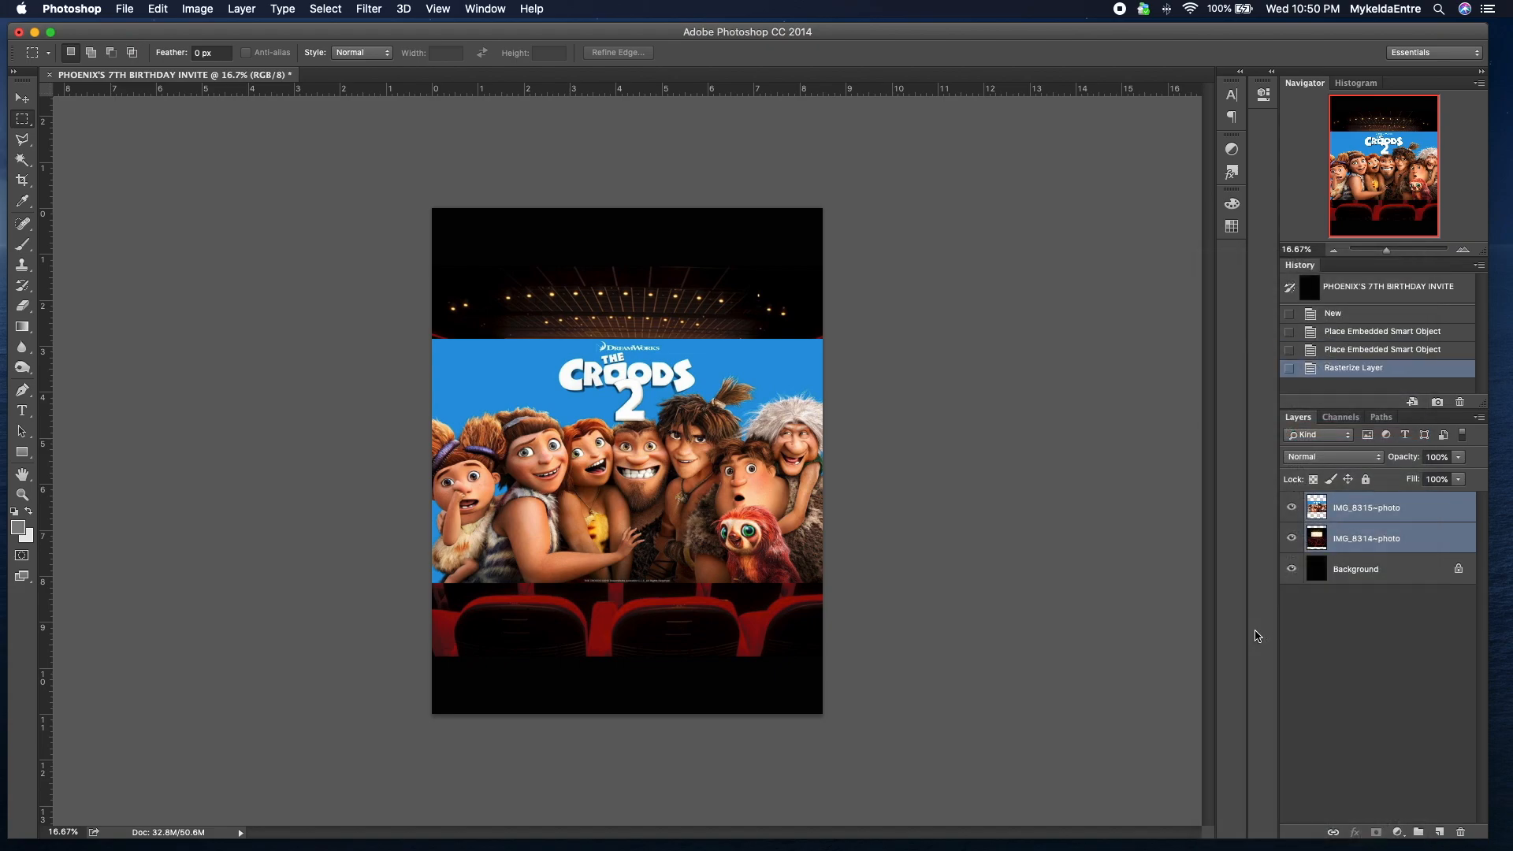
# Step: Hide the Croods 2 poster layer and move the cinema photo straight up to the page's top edge
pyautogui.click(1423, 542)
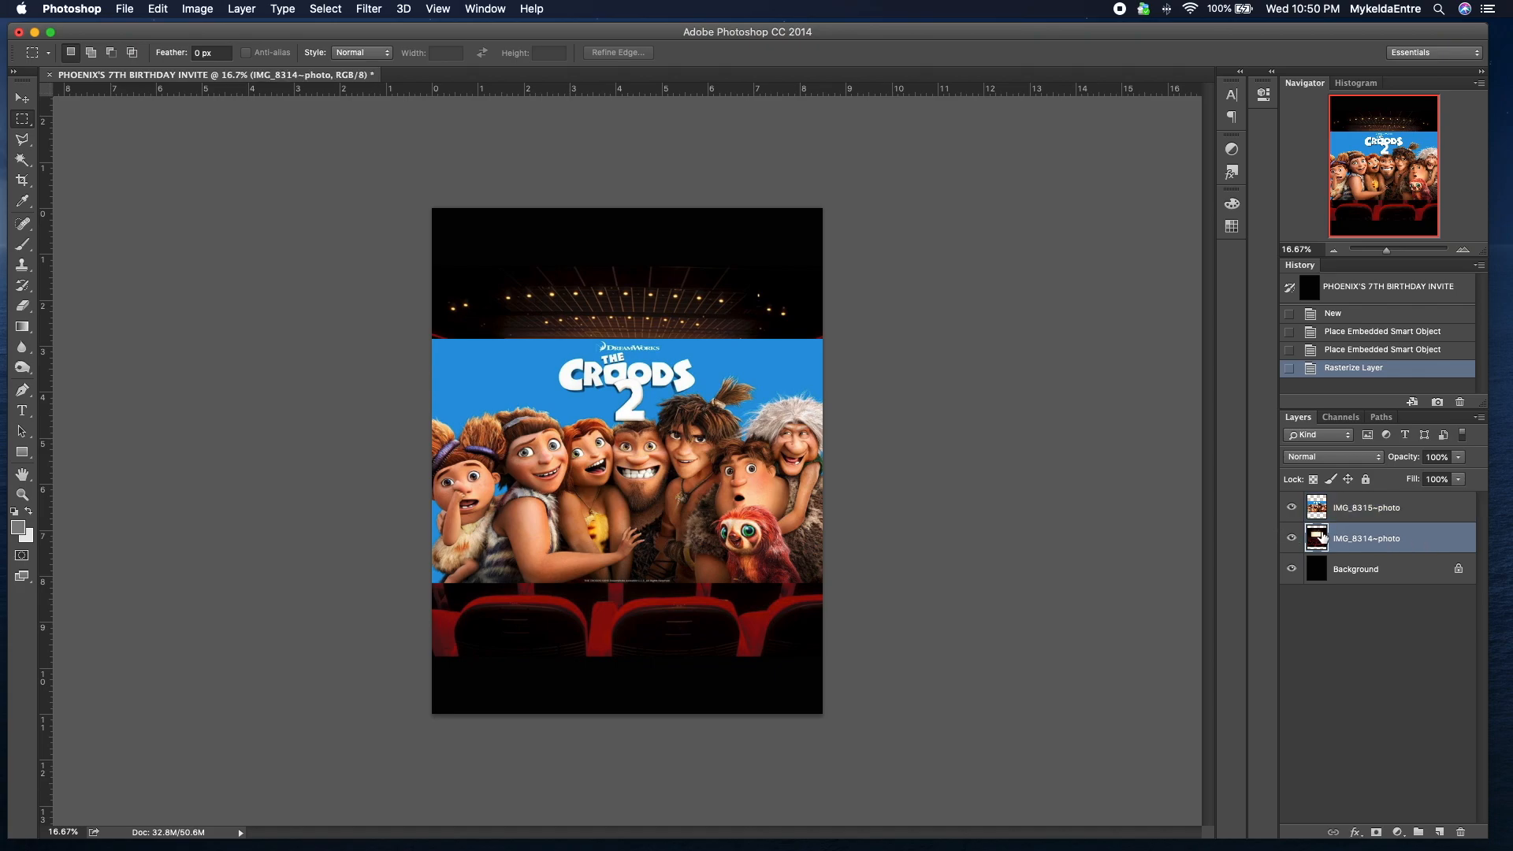
pyautogui.click(1291, 507)
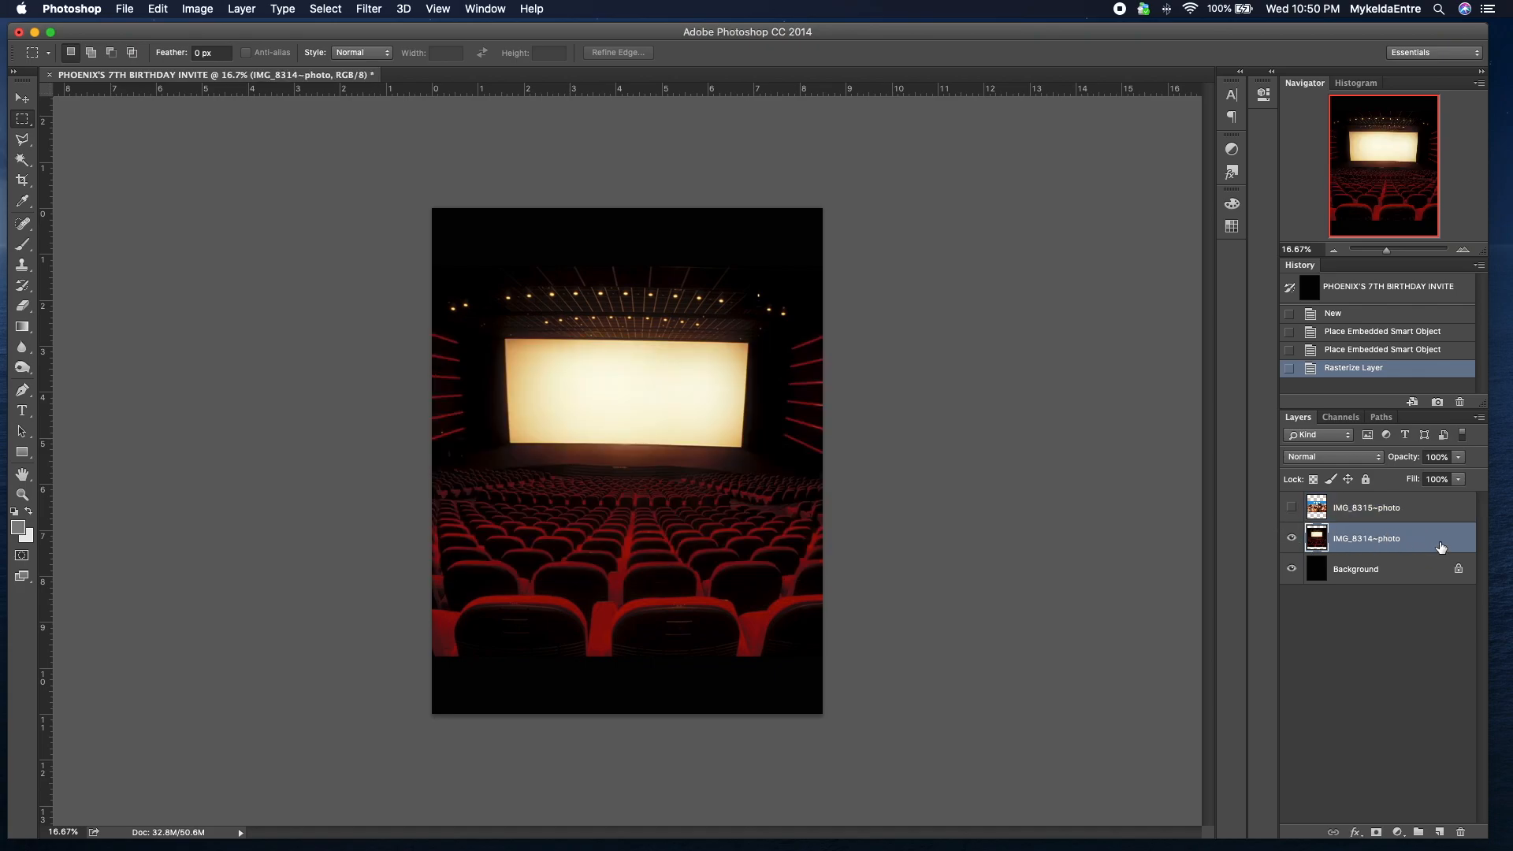
pyautogui.press('super+t')
pyautogui.moveTo(716, 492); pyautogui.dragTo(716, 436)
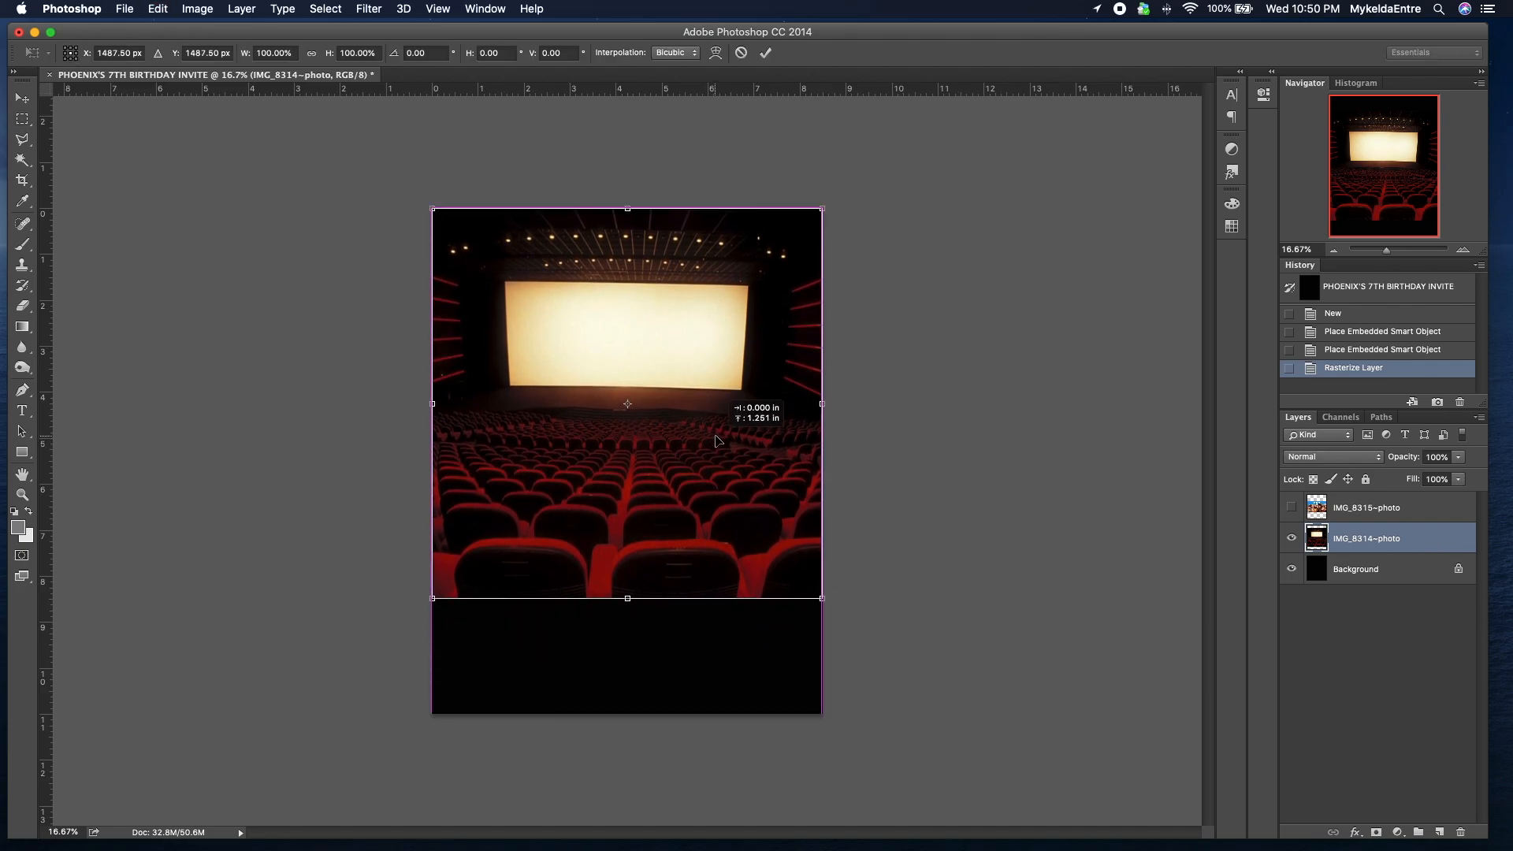
pyautogui.press('Return')
pyautogui.press('m')
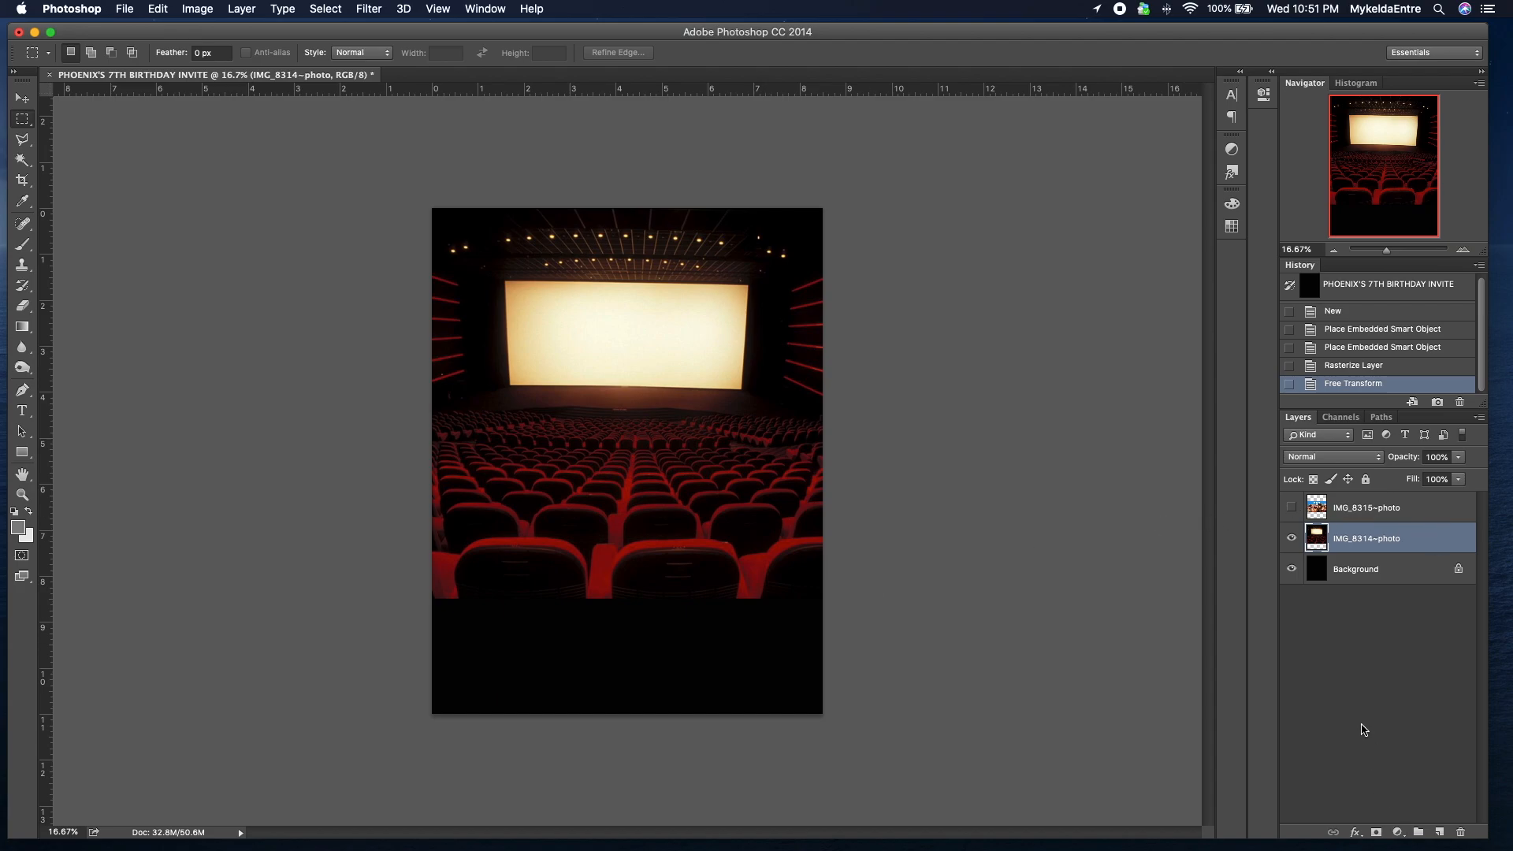
# Step: Nudge the cinema photo down with Free Transform to a Y position of 1541.50 px
pyautogui.hotkey('ctrl', 't')
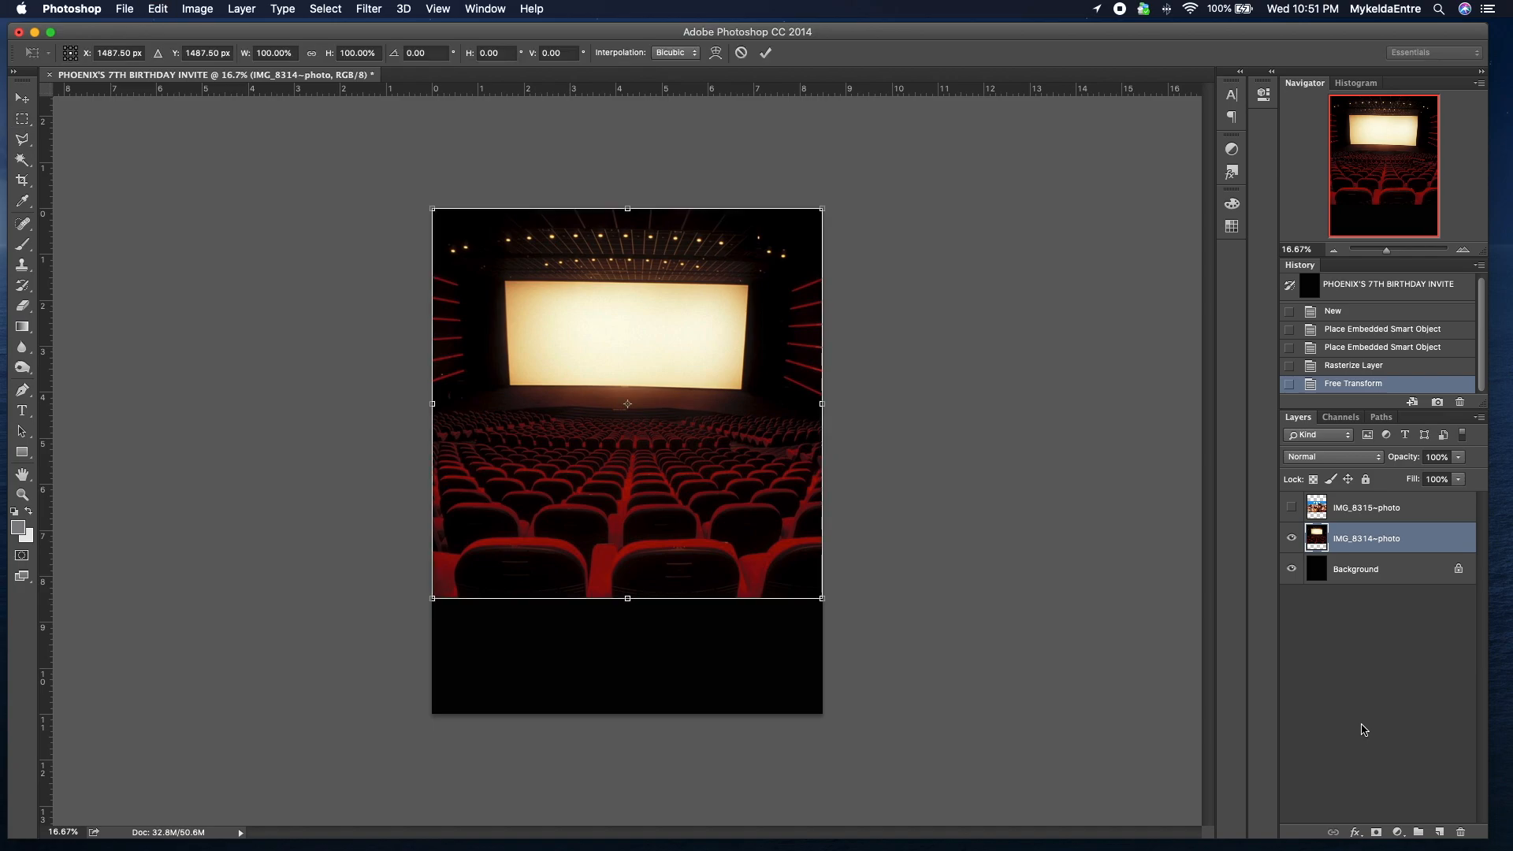
pyautogui.press('Down')
pyautogui.press('Down')
pyautogui.press('Down')
pyautogui.press('Down')
pyautogui.press('Down')
pyautogui.press('Down')
pyautogui.press('Down')
pyautogui.press('Down')
pyautogui.press('Down')
pyautogui.press('Down')
pyautogui.press('Down')
pyautogui.press('Down')
pyautogui.press('Down')
pyautogui.press('Down')
pyautogui.press('Down')
pyautogui.press('Down')
pyautogui.press('Down')
pyautogui.press('Down')
pyautogui.press('Down')
pyautogui.press('Down')
pyautogui.press('Down')
pyautogui.press('Down')
pyautogui.press('Down')
pyautogui.press('Down')
pyautogui.press('Down')
pyautogui.press('Down')
pyautogui.press('Down')
pyautogui.press('Down')
pyautogui.press('Down')
pyautogui.press('Down')
pyautogui.press('Down')
pyautogui.press('Down')
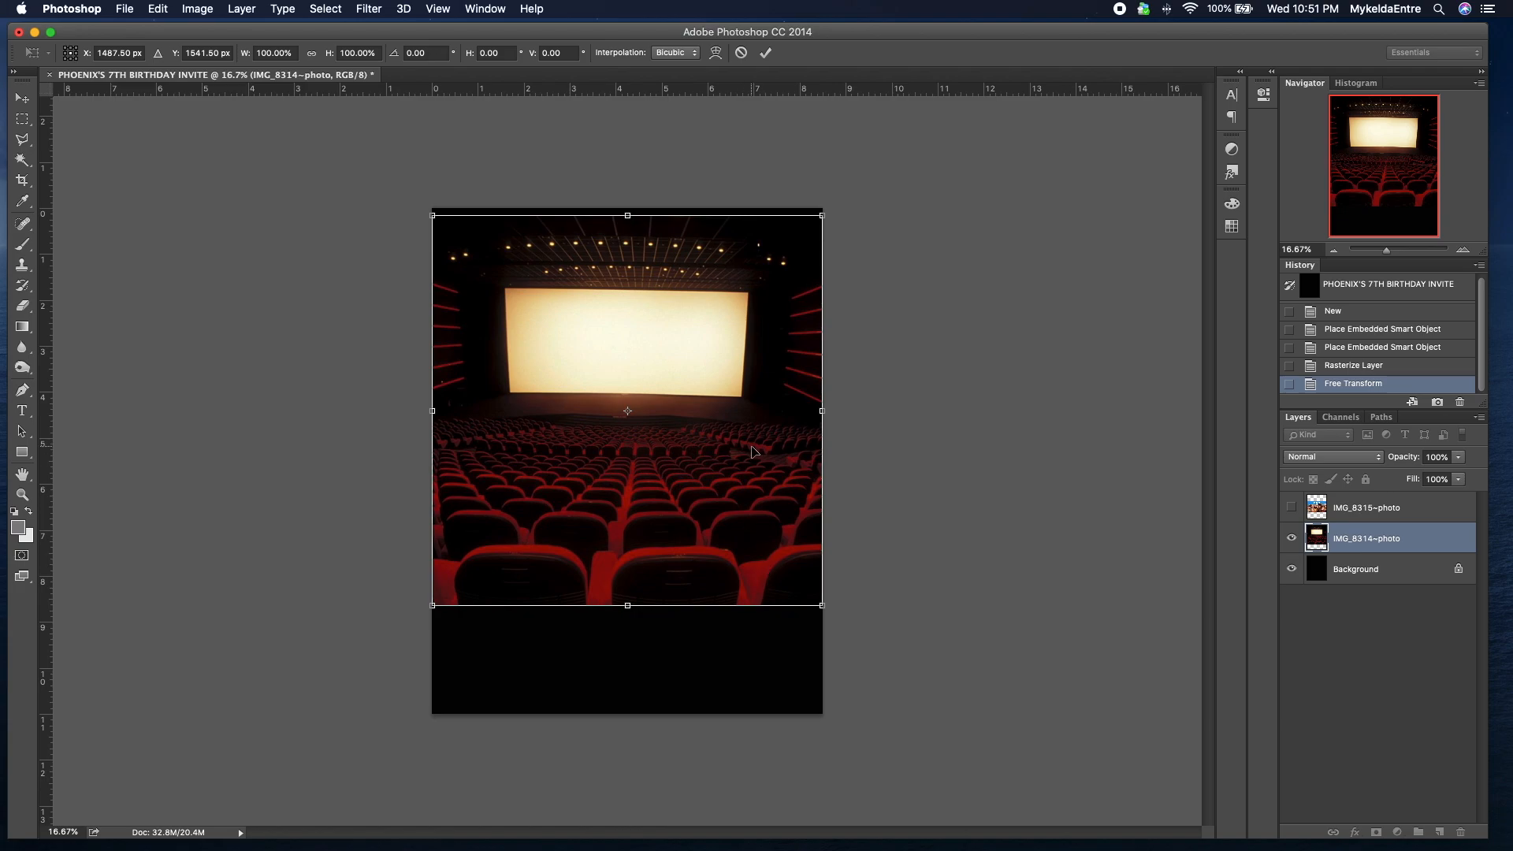
pyautogui.press('Return')
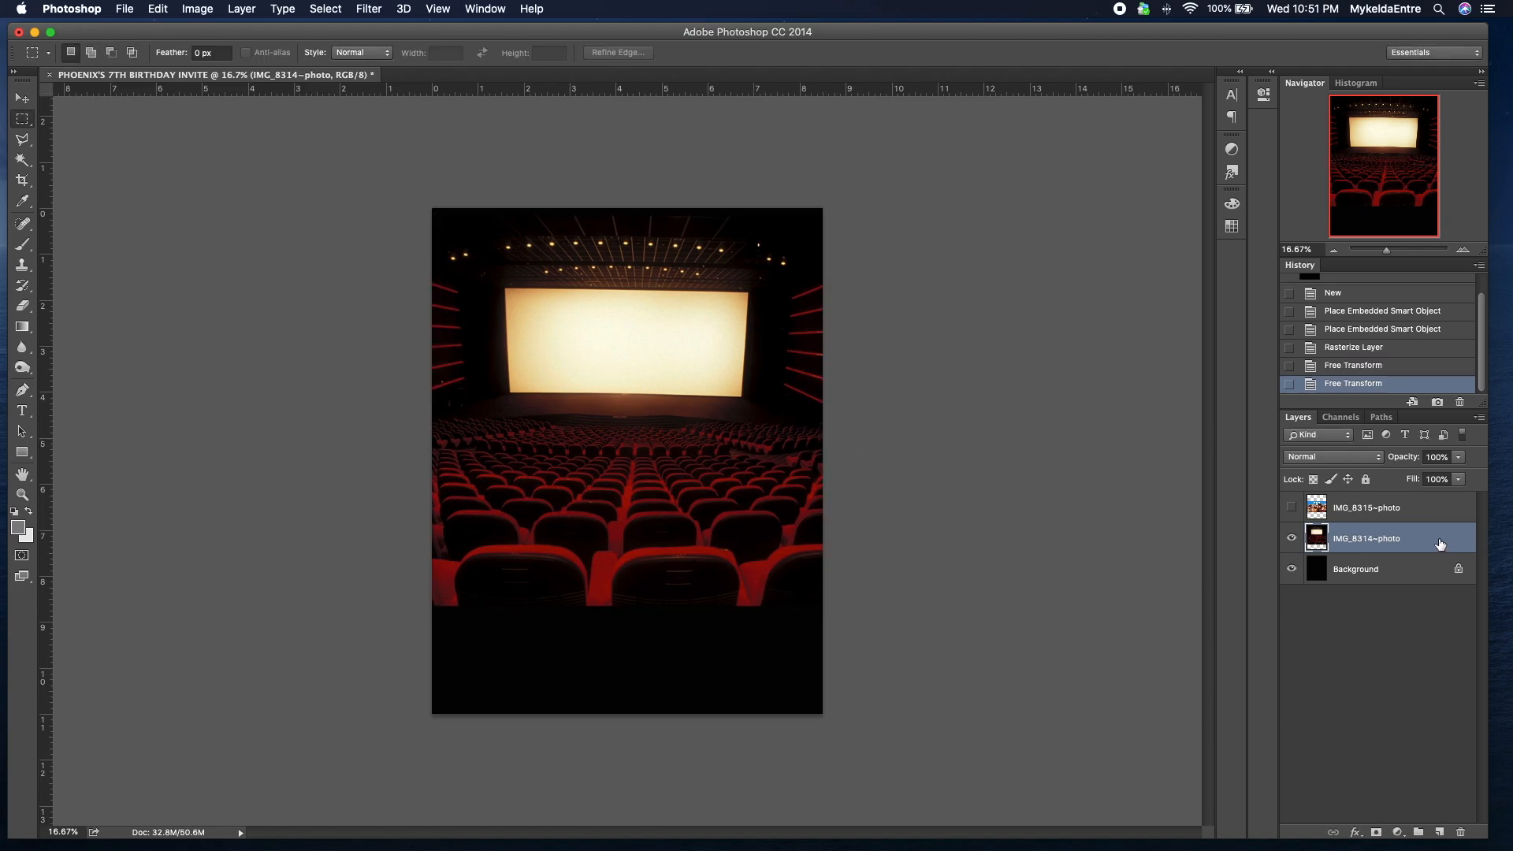
# Step: Add a layer mask to the cinema photo and fade its top edge into the black background with a gradient
pyautogui.click(1376, 832)
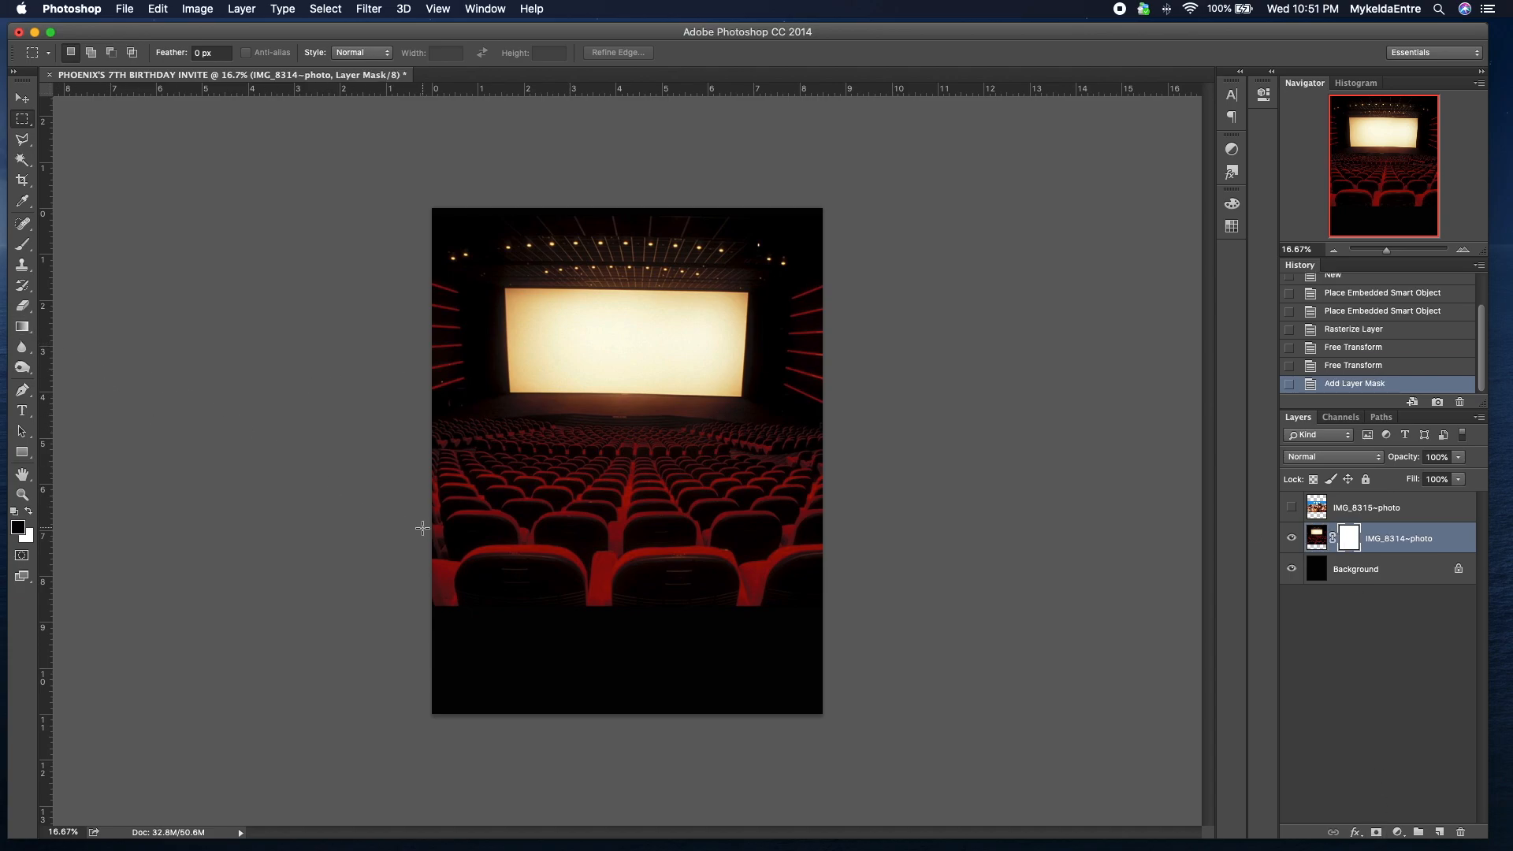
pyautogui.press('g')
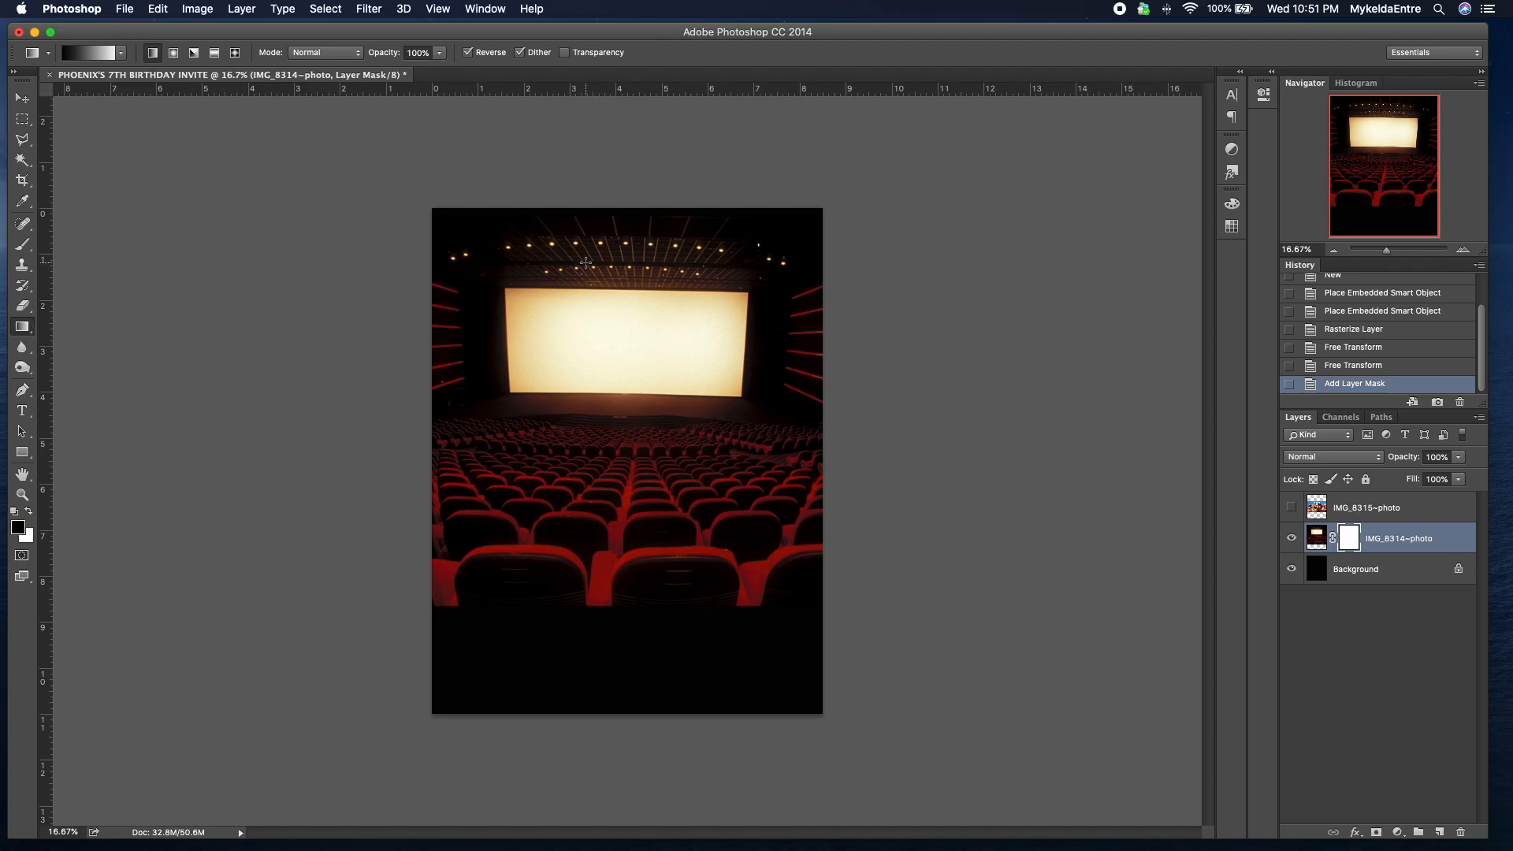
pyautogui.moveTo(585, 252); pyautogui.dragTo(583, 210)
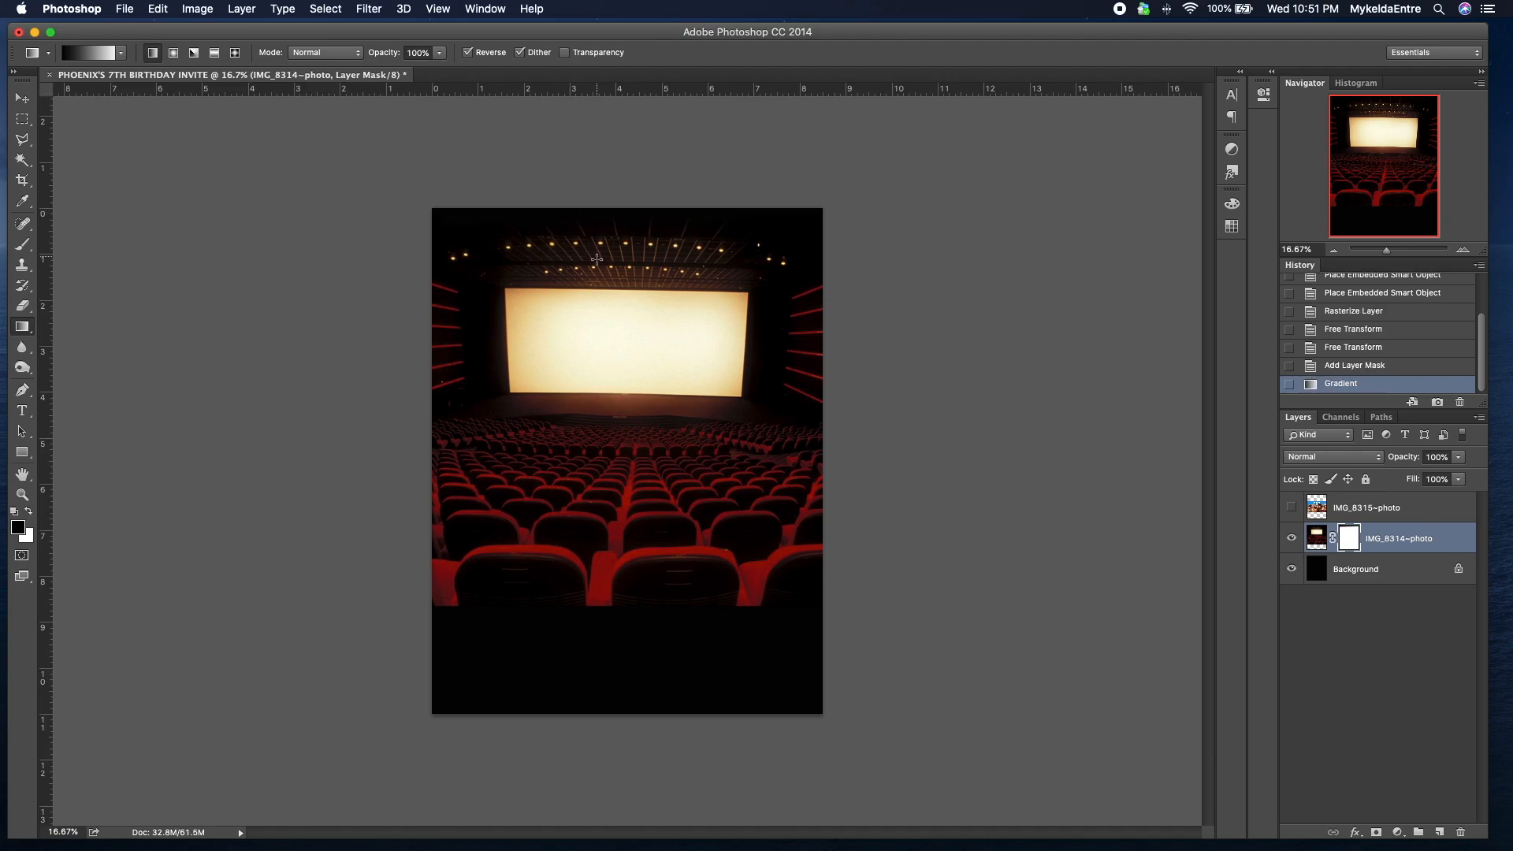
pyautogui.moveTo(598, 272); pyautogui.dragTo(597, 221)
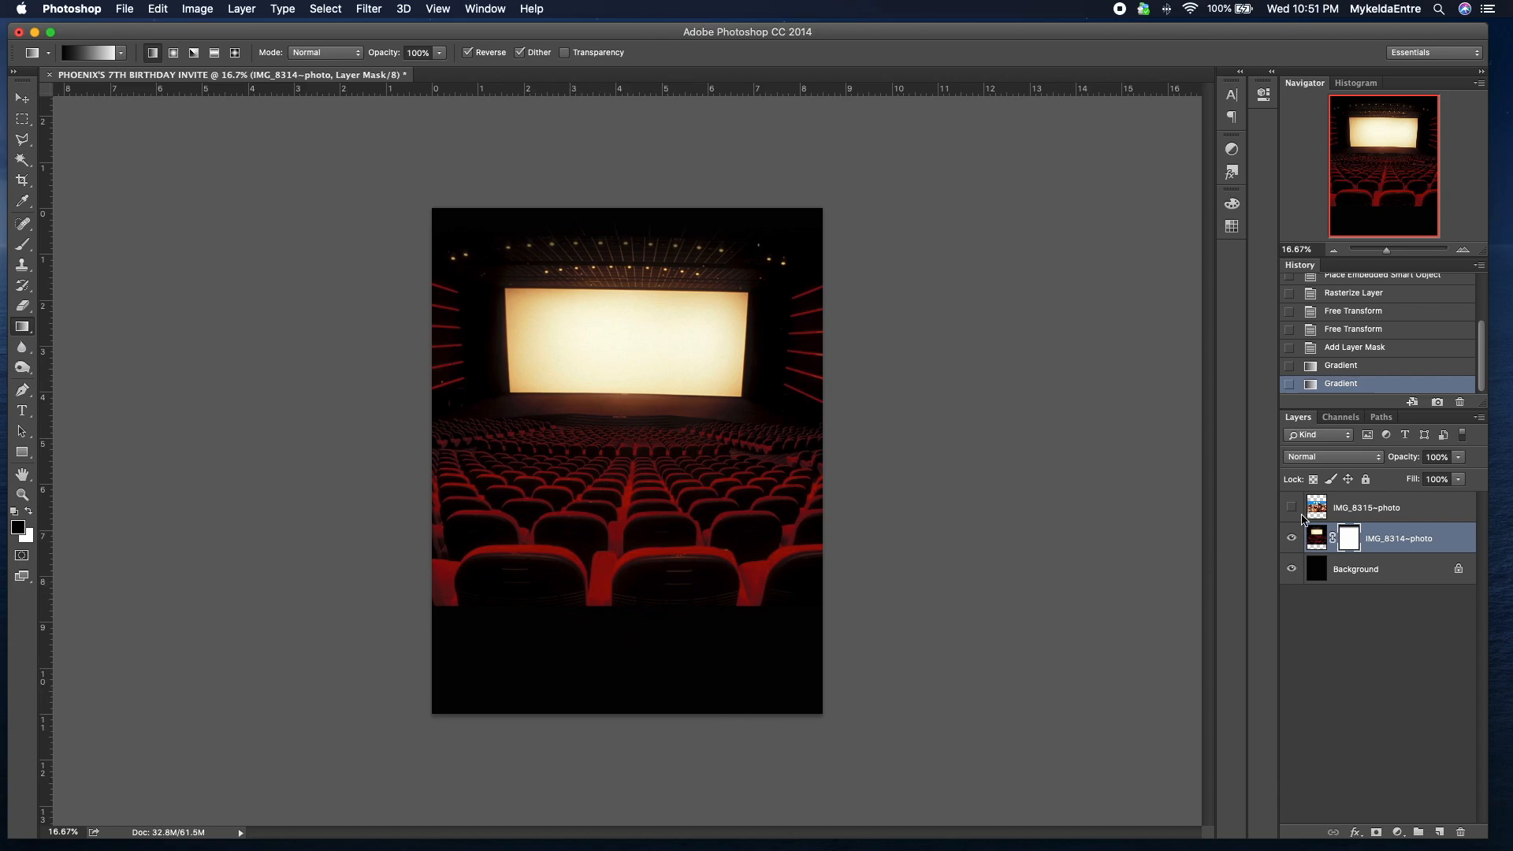
# Step: Set the foreground colour to 040404 and draw a rectangle about 3321 by 1219 px across the lower part of the page
pyautogui.click(1317, 539)
pyautogui.press('u')
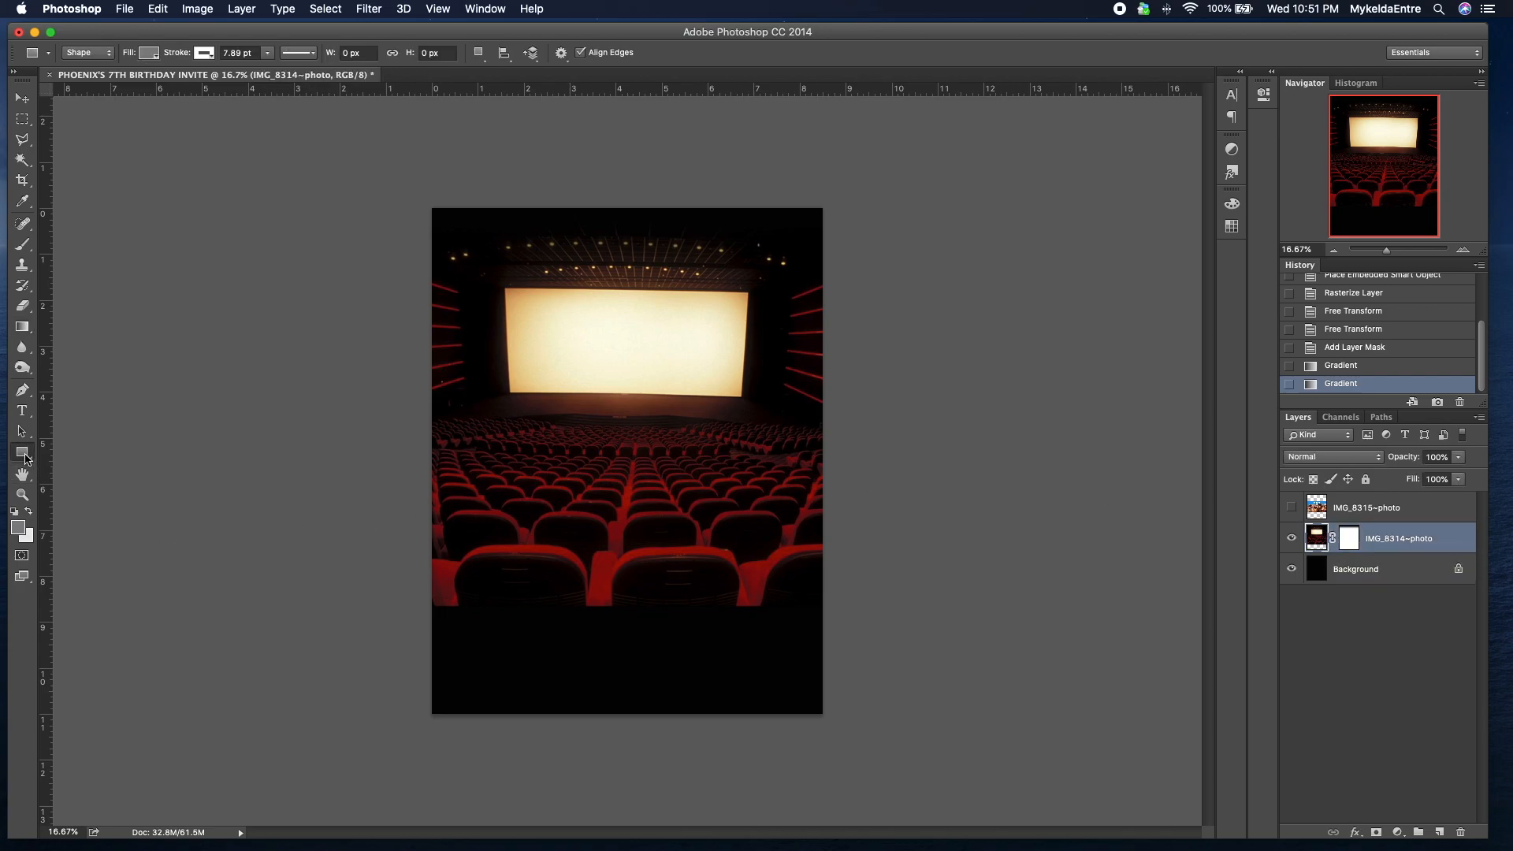
pyautogui.click(19, 531)
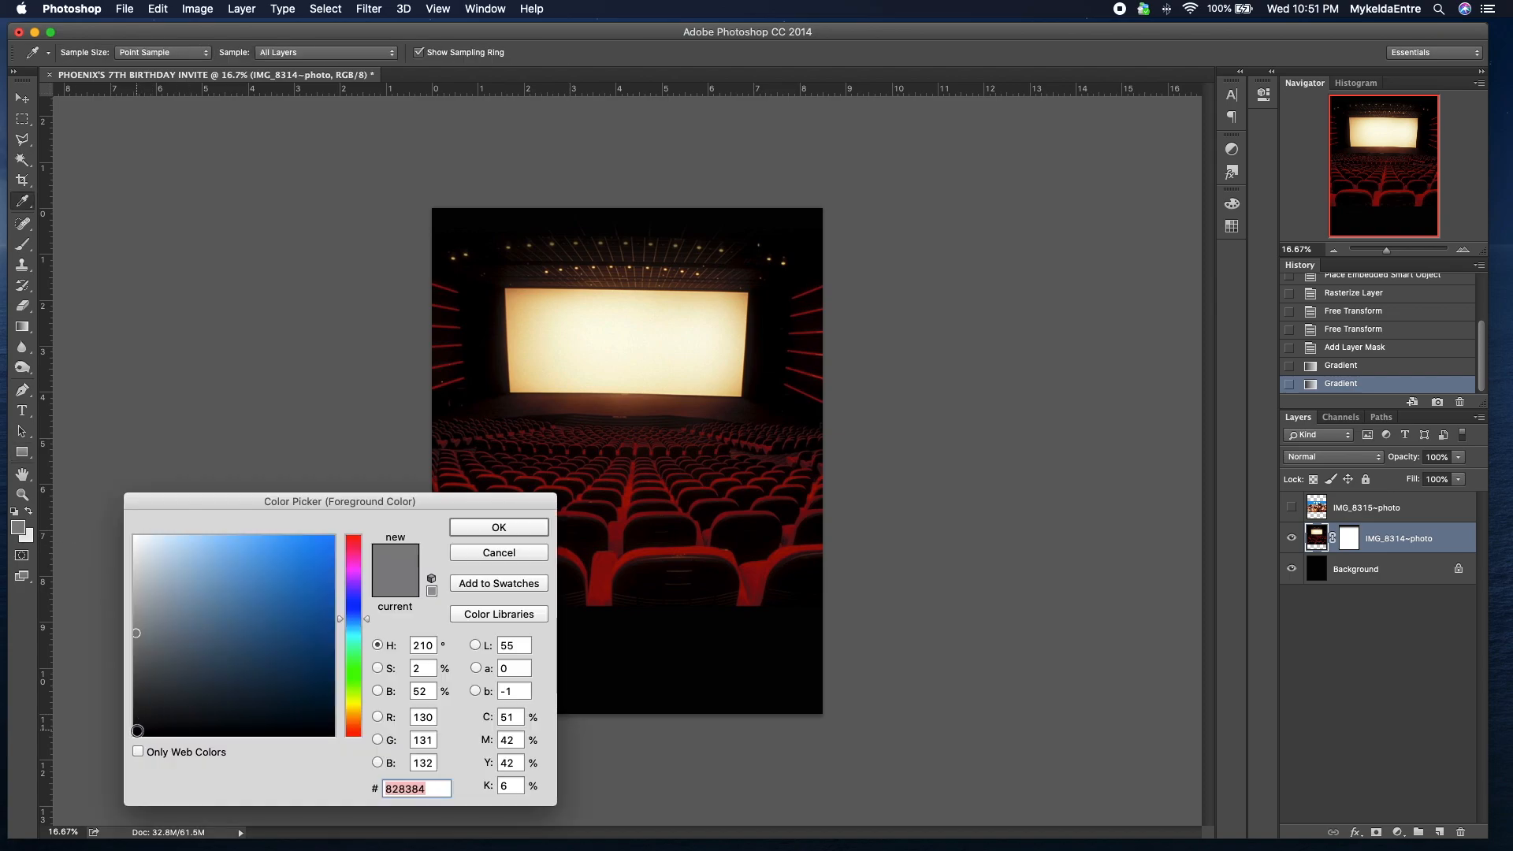
pyautogui.click(137, 733)
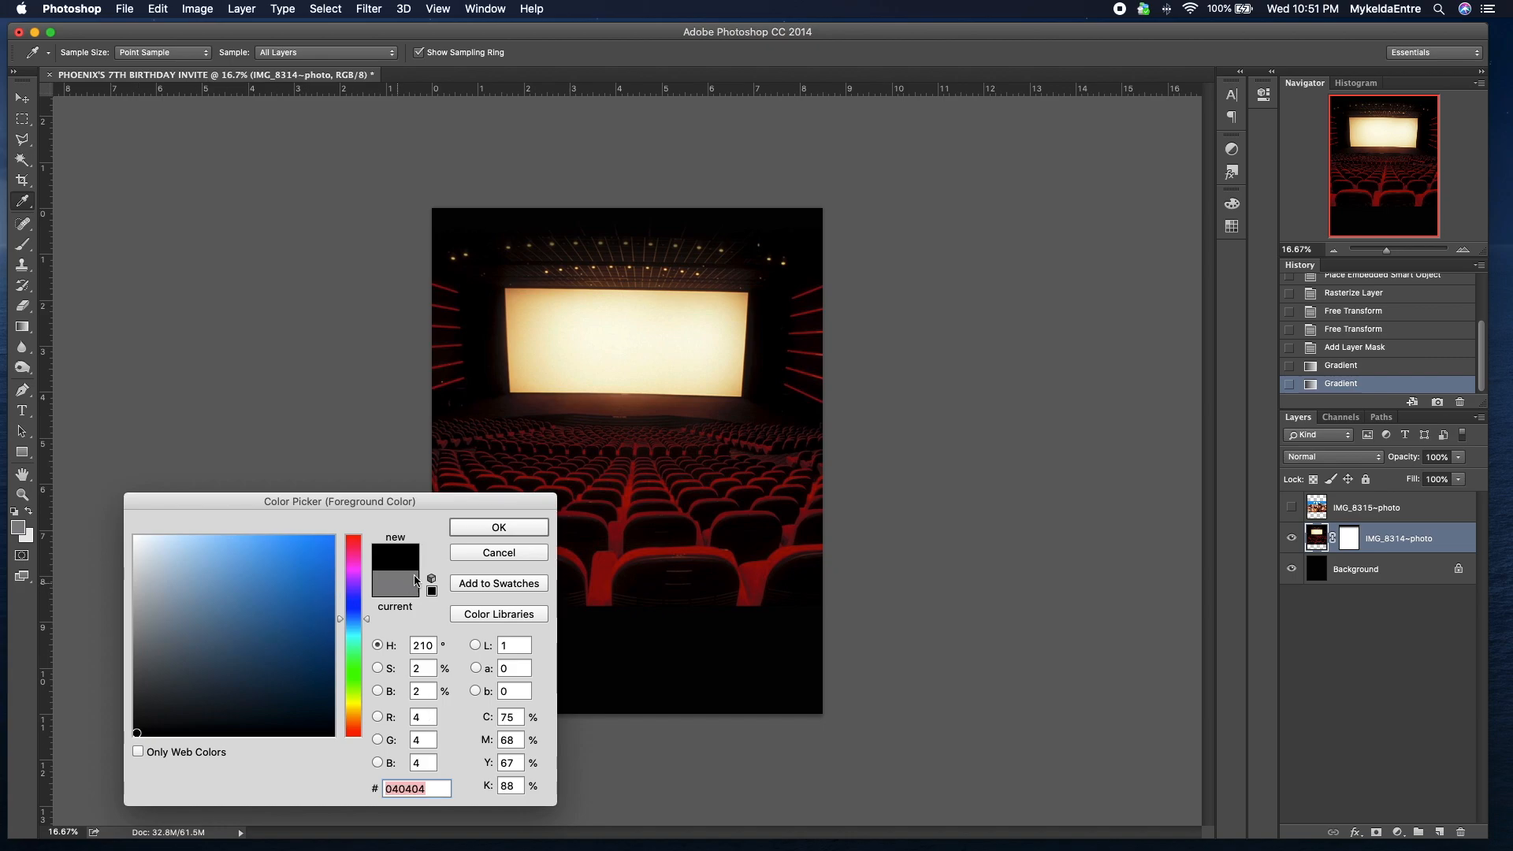
pyautogui.click(499, 528)
pyautogui.press('u')
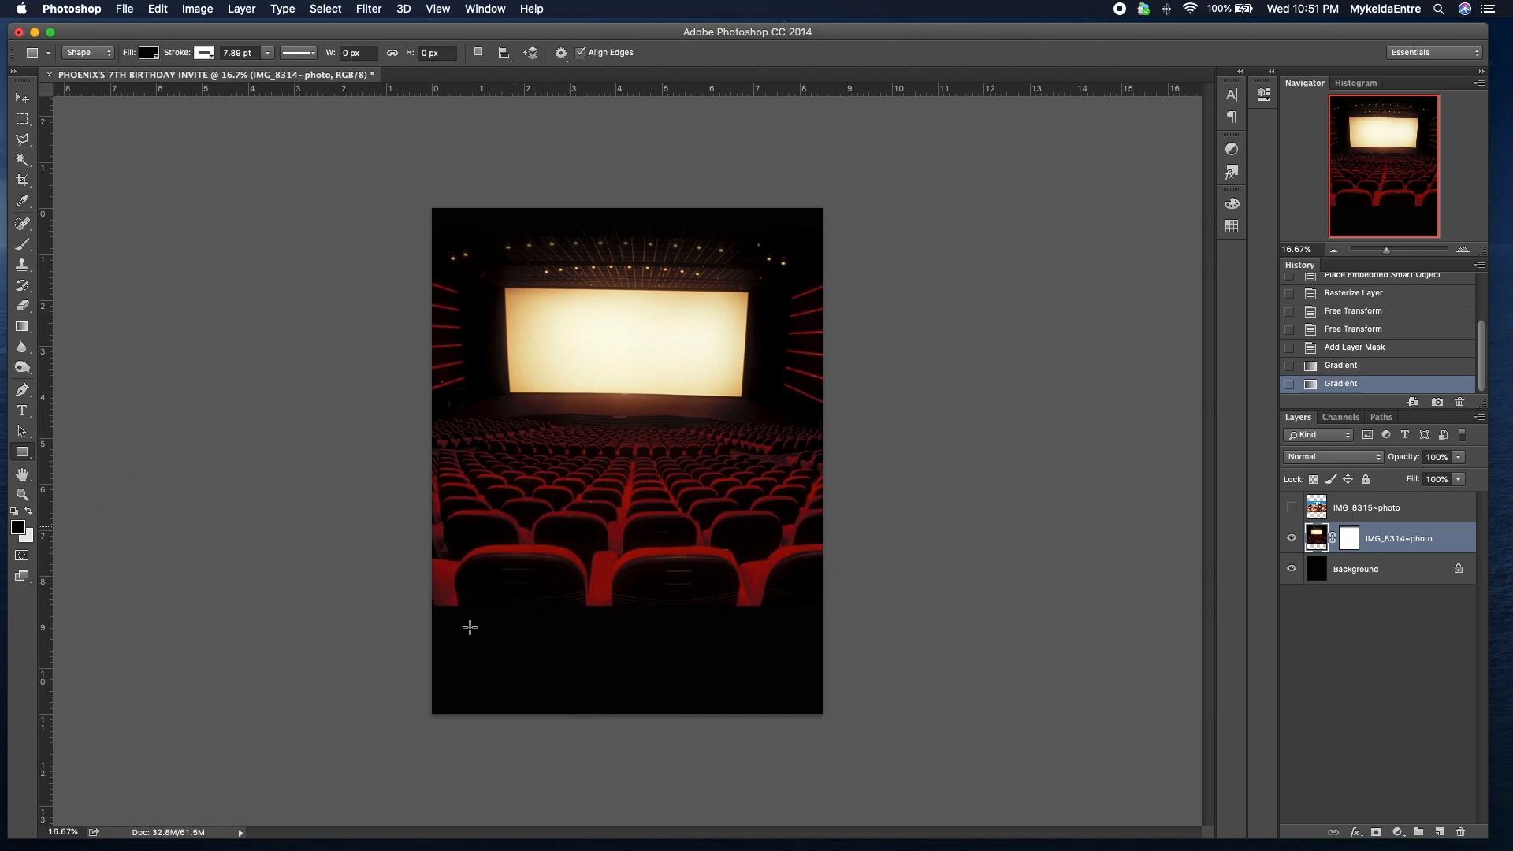
pyautogui.moveTo(413, 728); pyautogui.dragTo(848, 569)
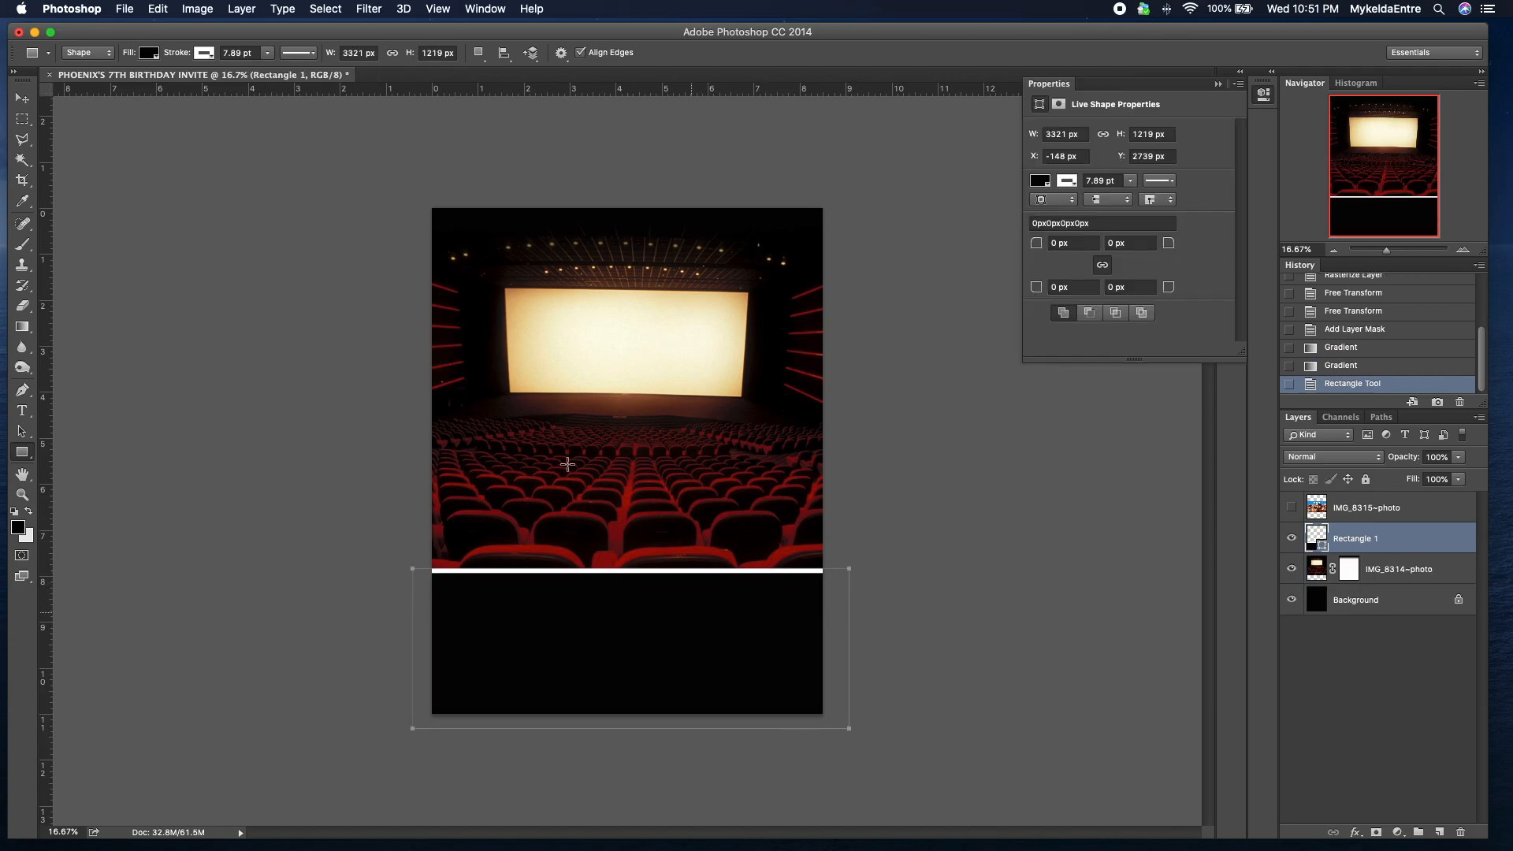
# Step: Remove the stroke from the black rectangle and delete the stray extra rectangle layer
pyautogui.click(206, 54)
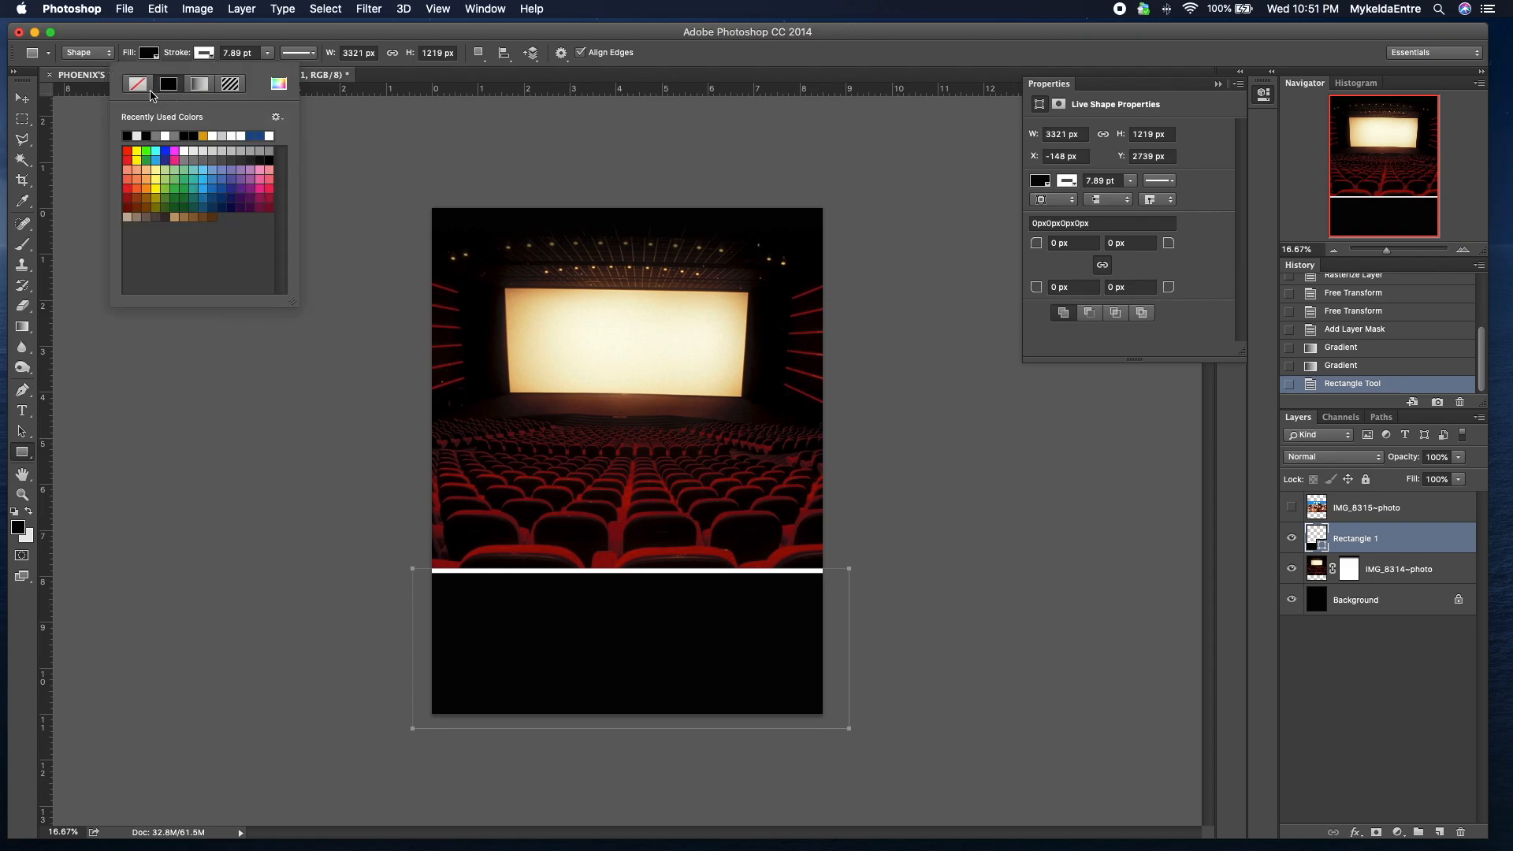
pyautogui.click(147, 91)
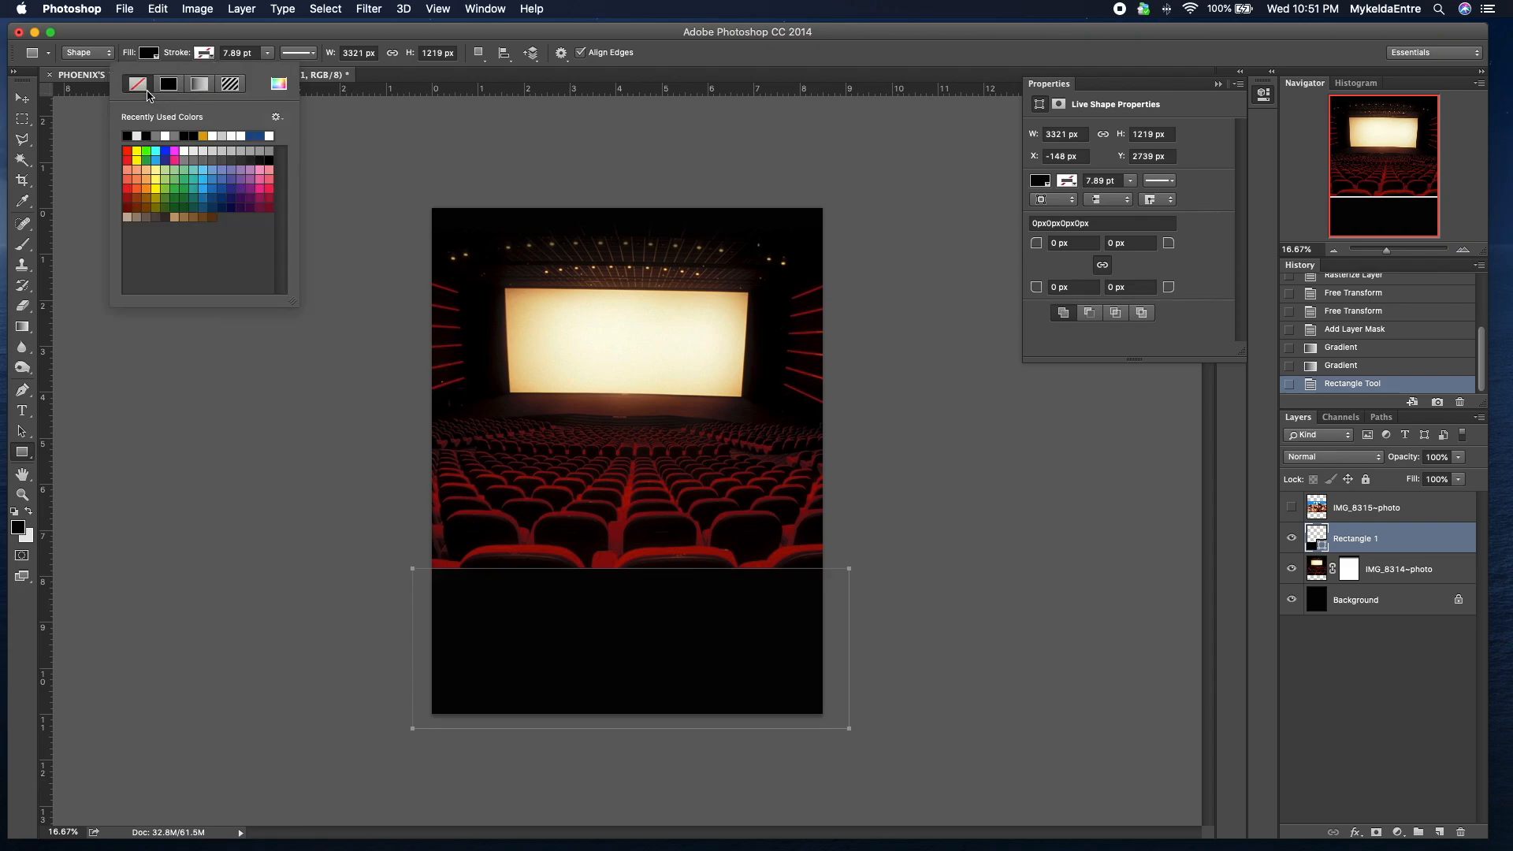
pyautogui.click(344, 608)
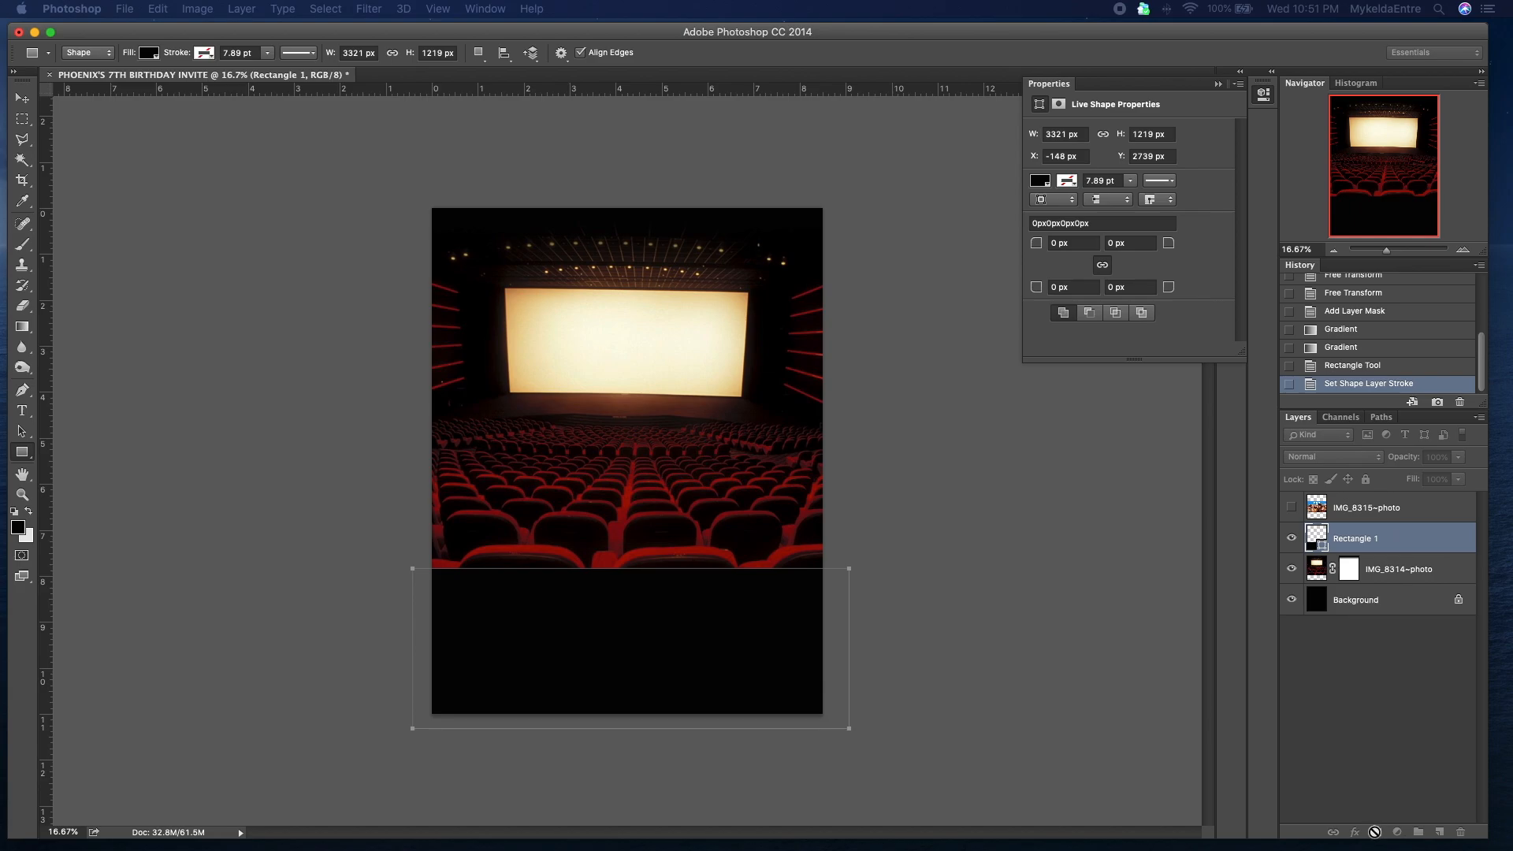
pyautogui.click(769, 649)
pyautogui.moveTo(1447, 541); pyautogui.dragTo(1461, 831)
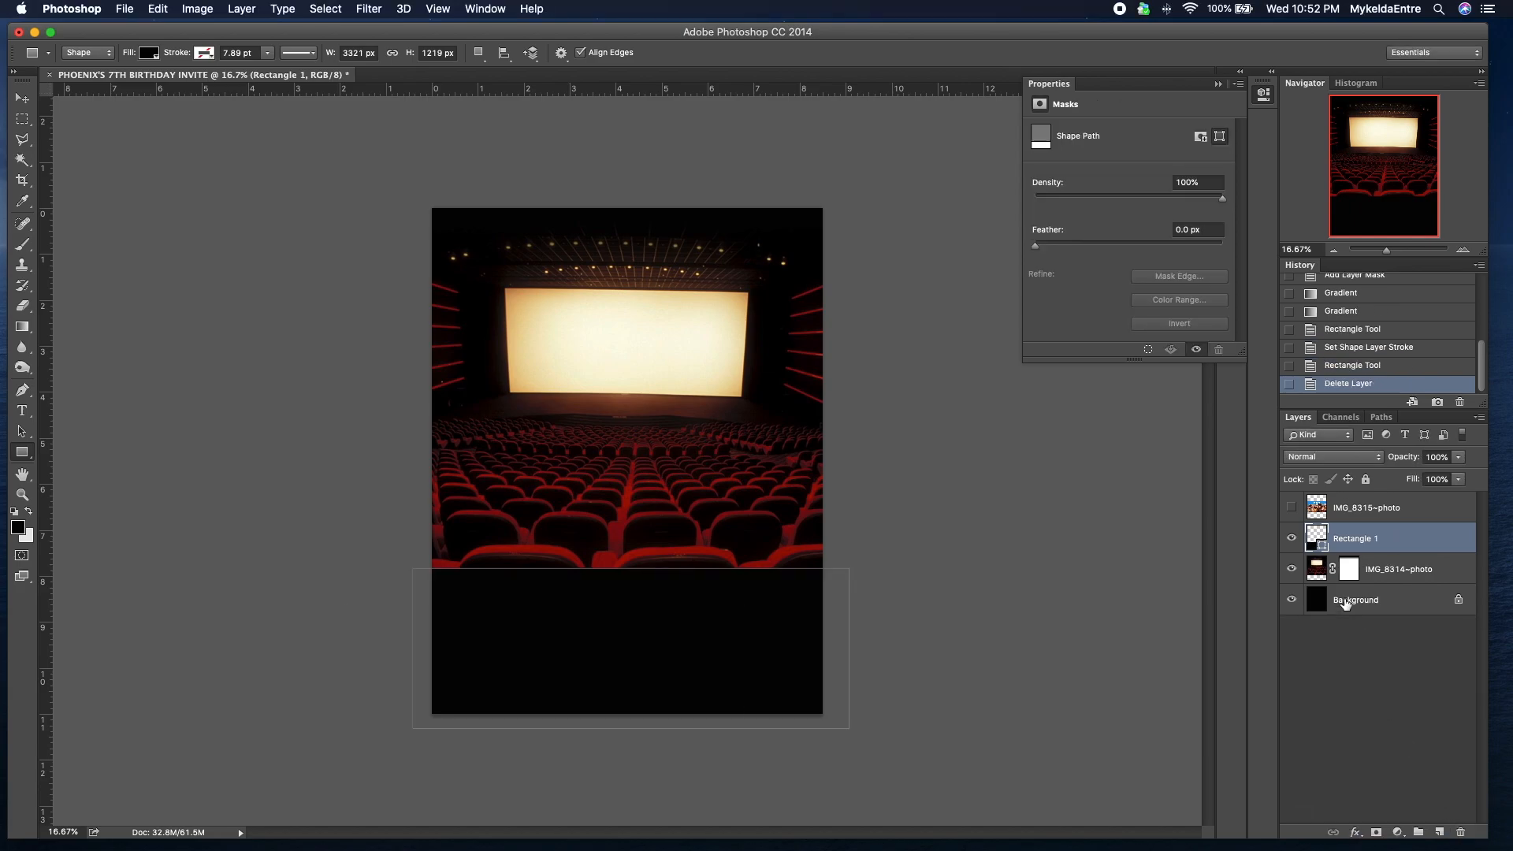
# Step: Add a layer mask to the Rectangle 1 layer and fade its upper edge into the front row of seats with gradients
pyautogui.click(1376, 833)
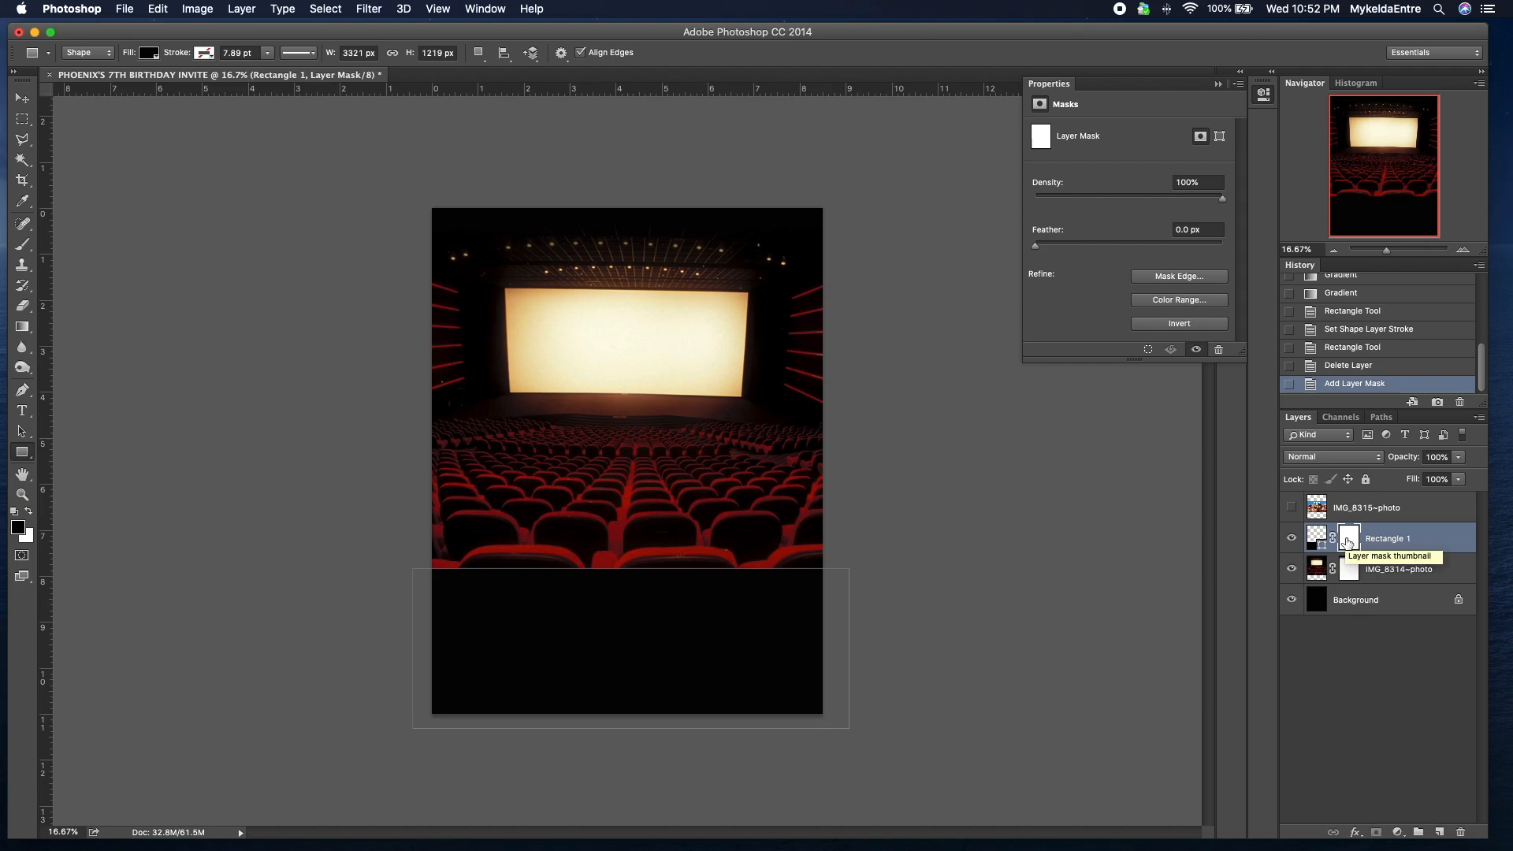
pyautogui.press('g')
pyautogui.moveTo(640, 662); pyautogui.dragTo(640, 558)
pyautogui.moveTo(634, 639); pyautogui.dragTo(635, 574)
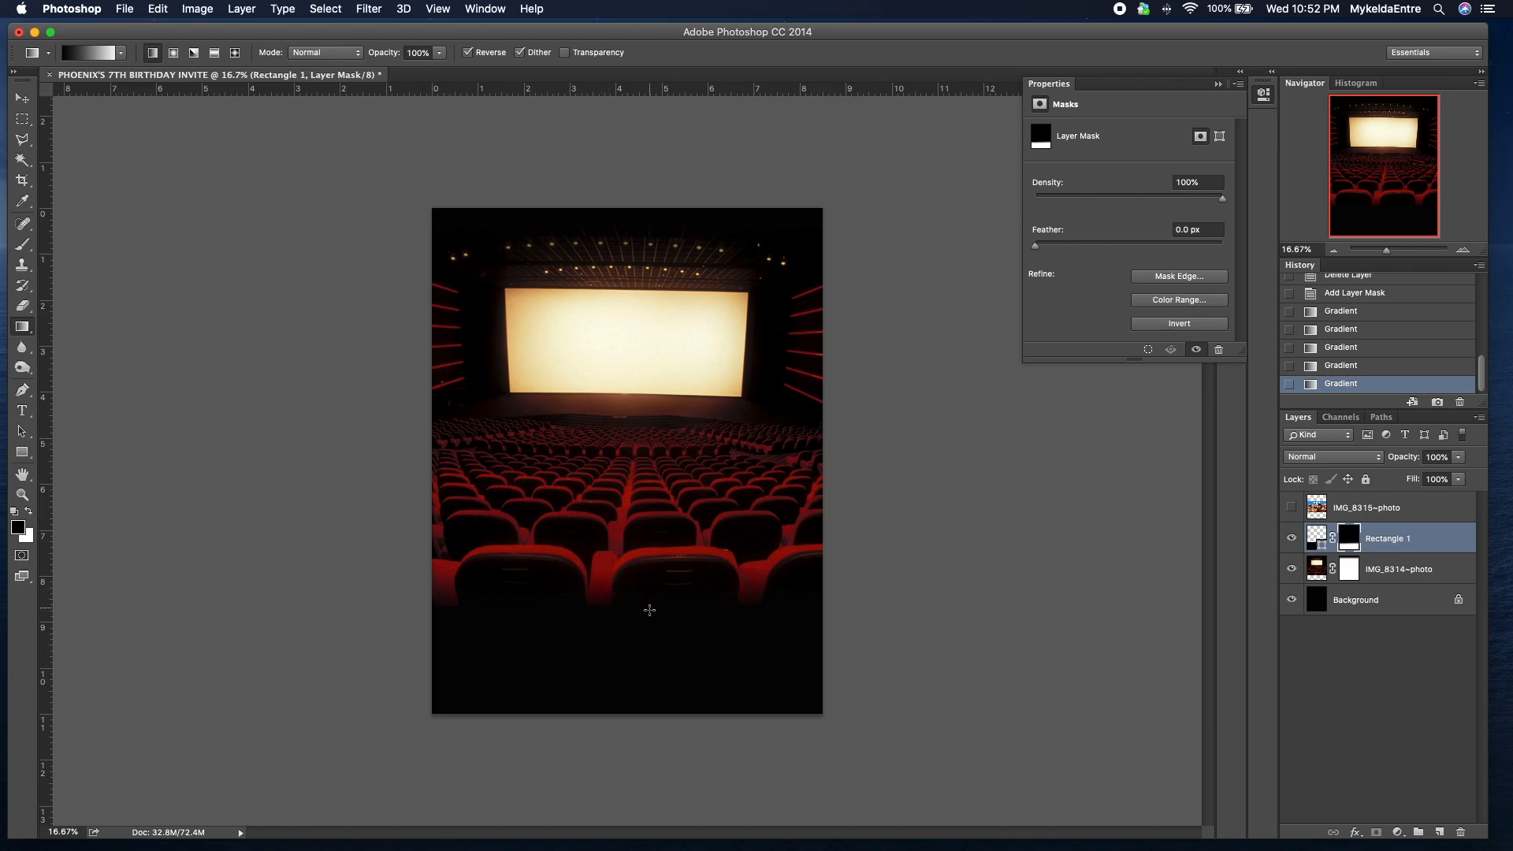
# Step: Try further short gradients on the rectangle's mask and step back in the history to the earlier fade
pyautogui.moveTo(648, 633); pyautogui.dragTo(651, 578)
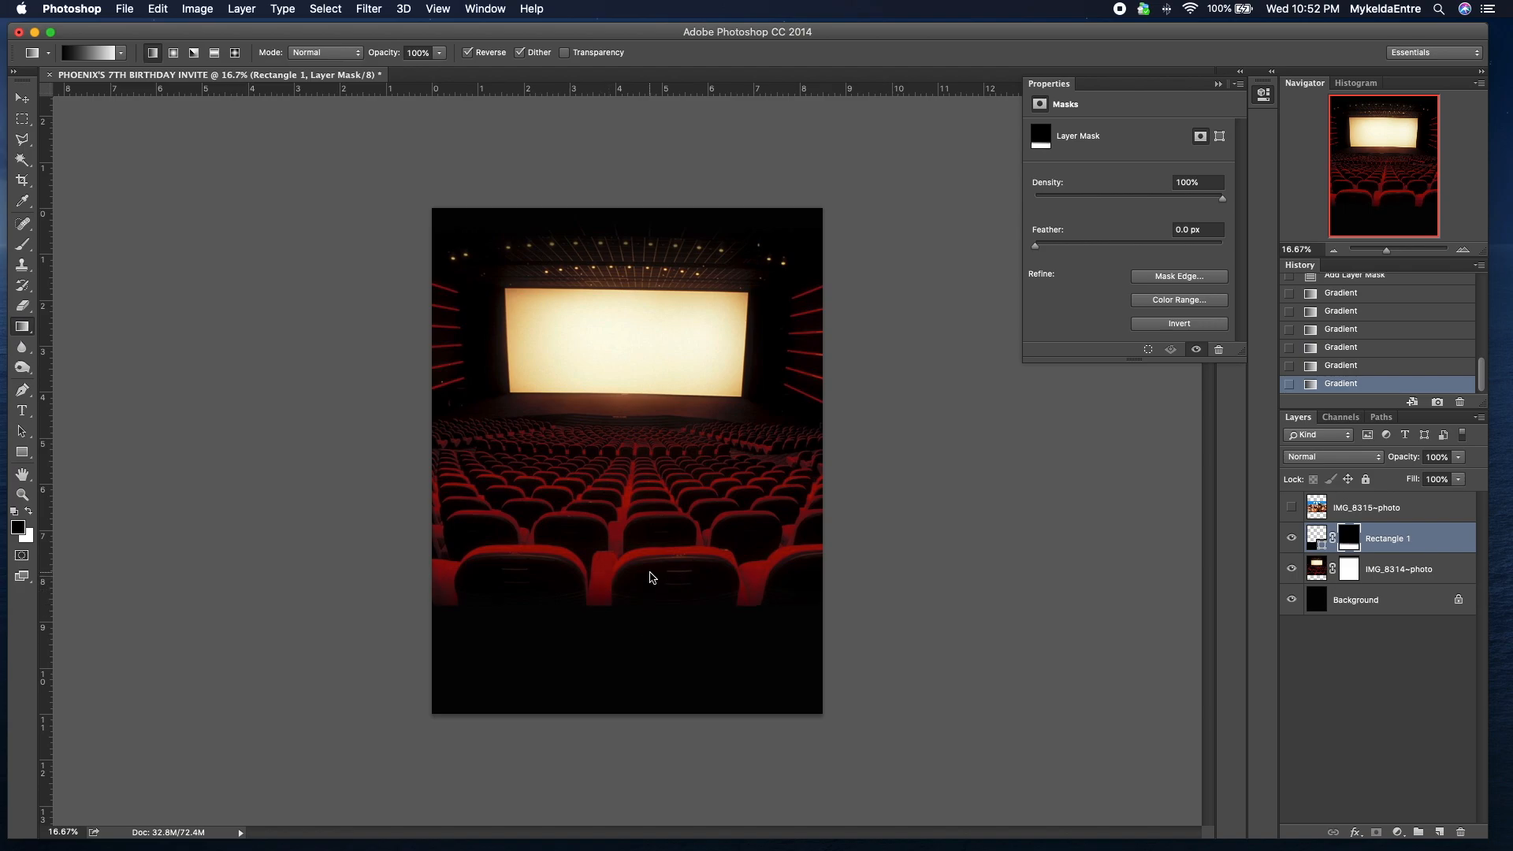
pyautogui.moveTo(652, 632); pyautogui.dragTo(654, 579)
pyautogui.click(1353, 331)
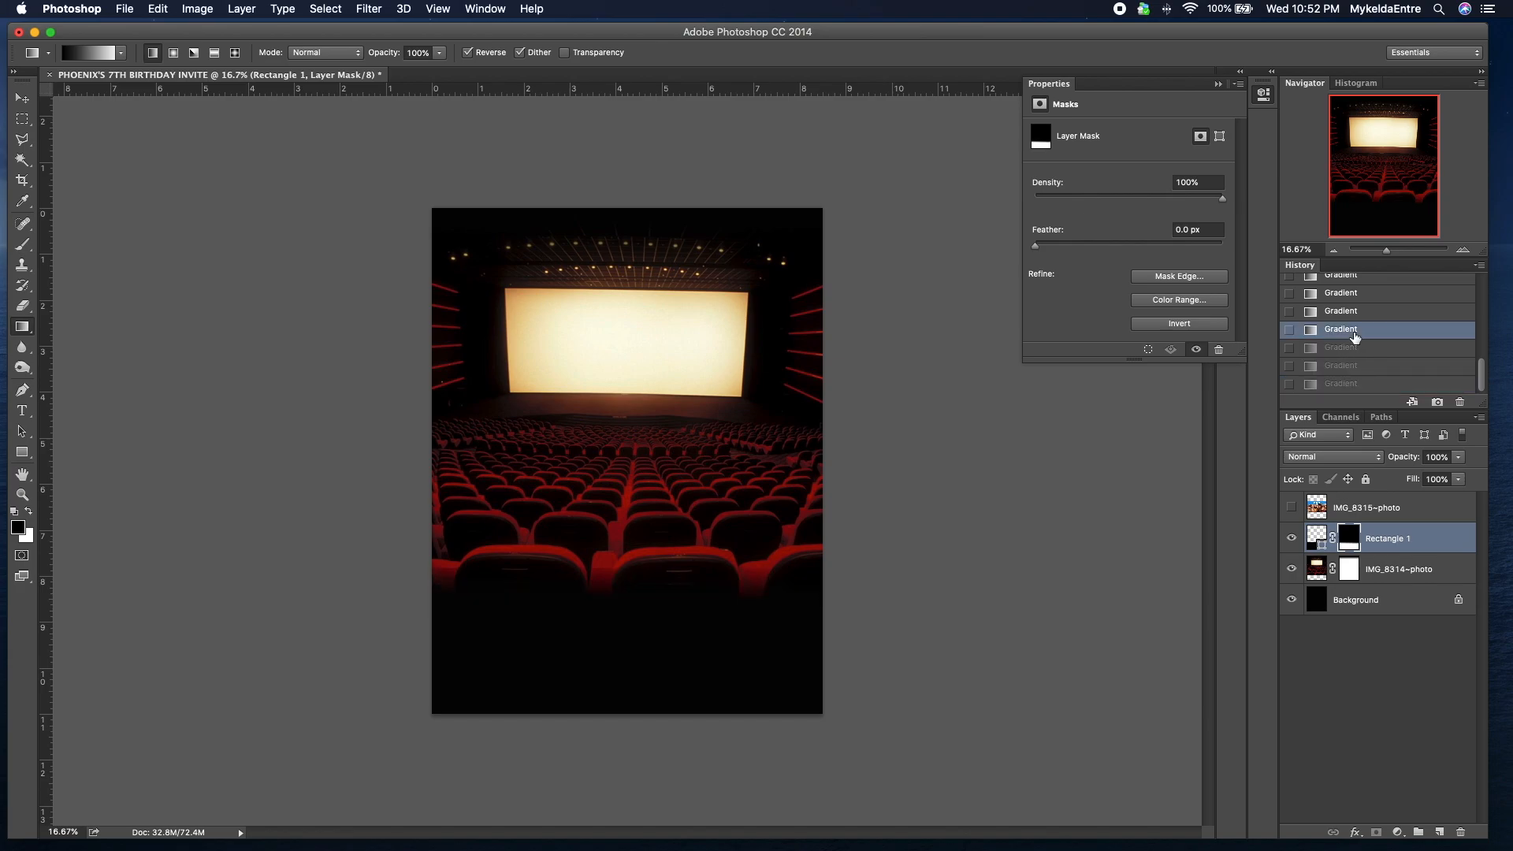
pyautogui.click(1351, 349)
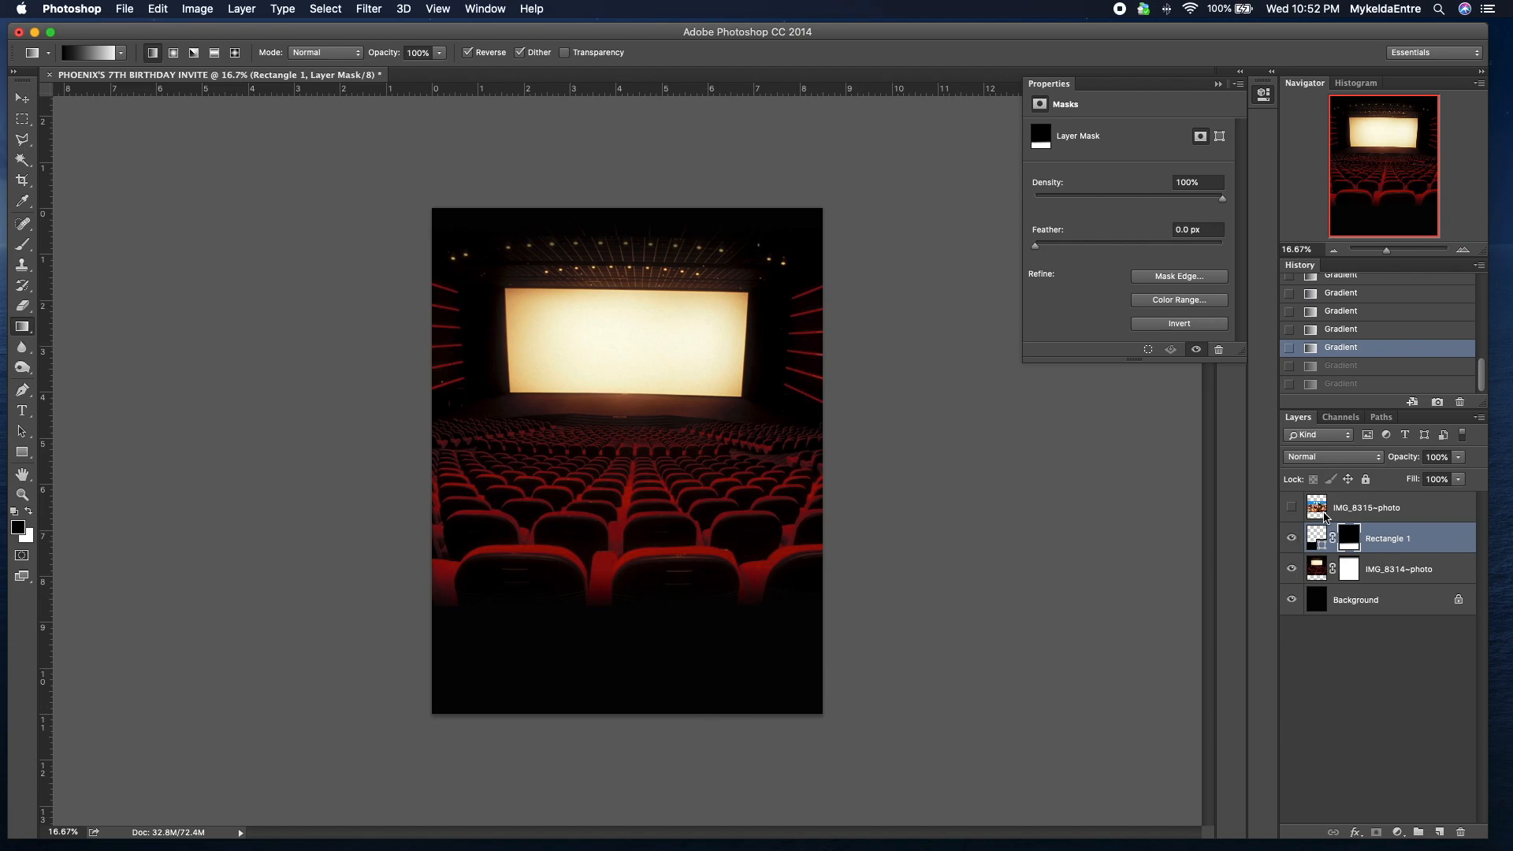
# Step: Make the Croods 2 poster layer visible again
pyautogui.click(1291, 509)
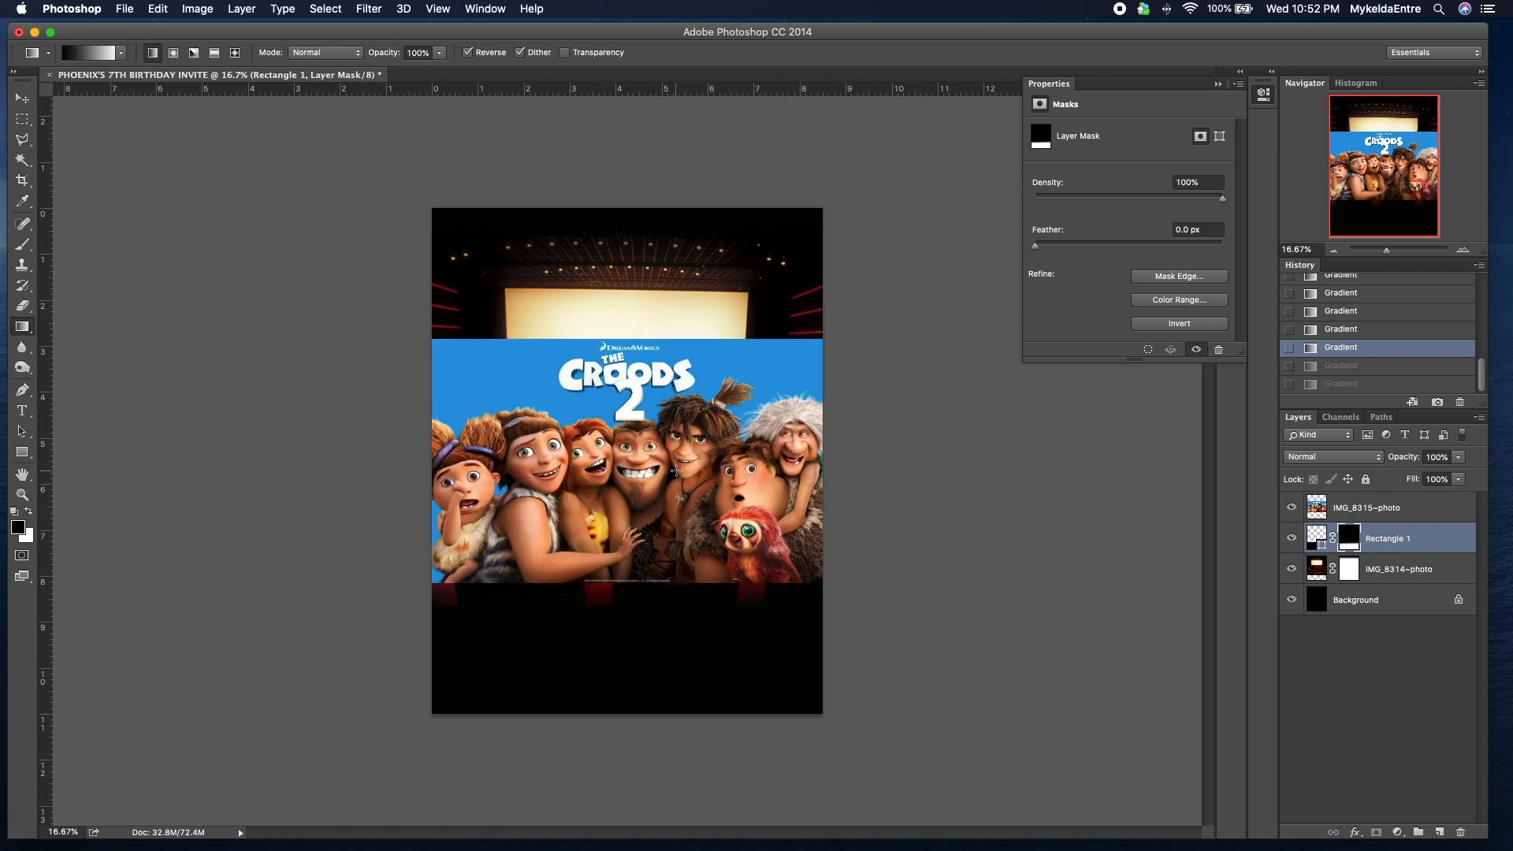
# Step: Scale down the IMG_8315-photo poster layer and position it over the cinema screen, matching the screen's width
pyautogui.click(1438, 512)
pyautogui.hotkey('ctrl', 't')
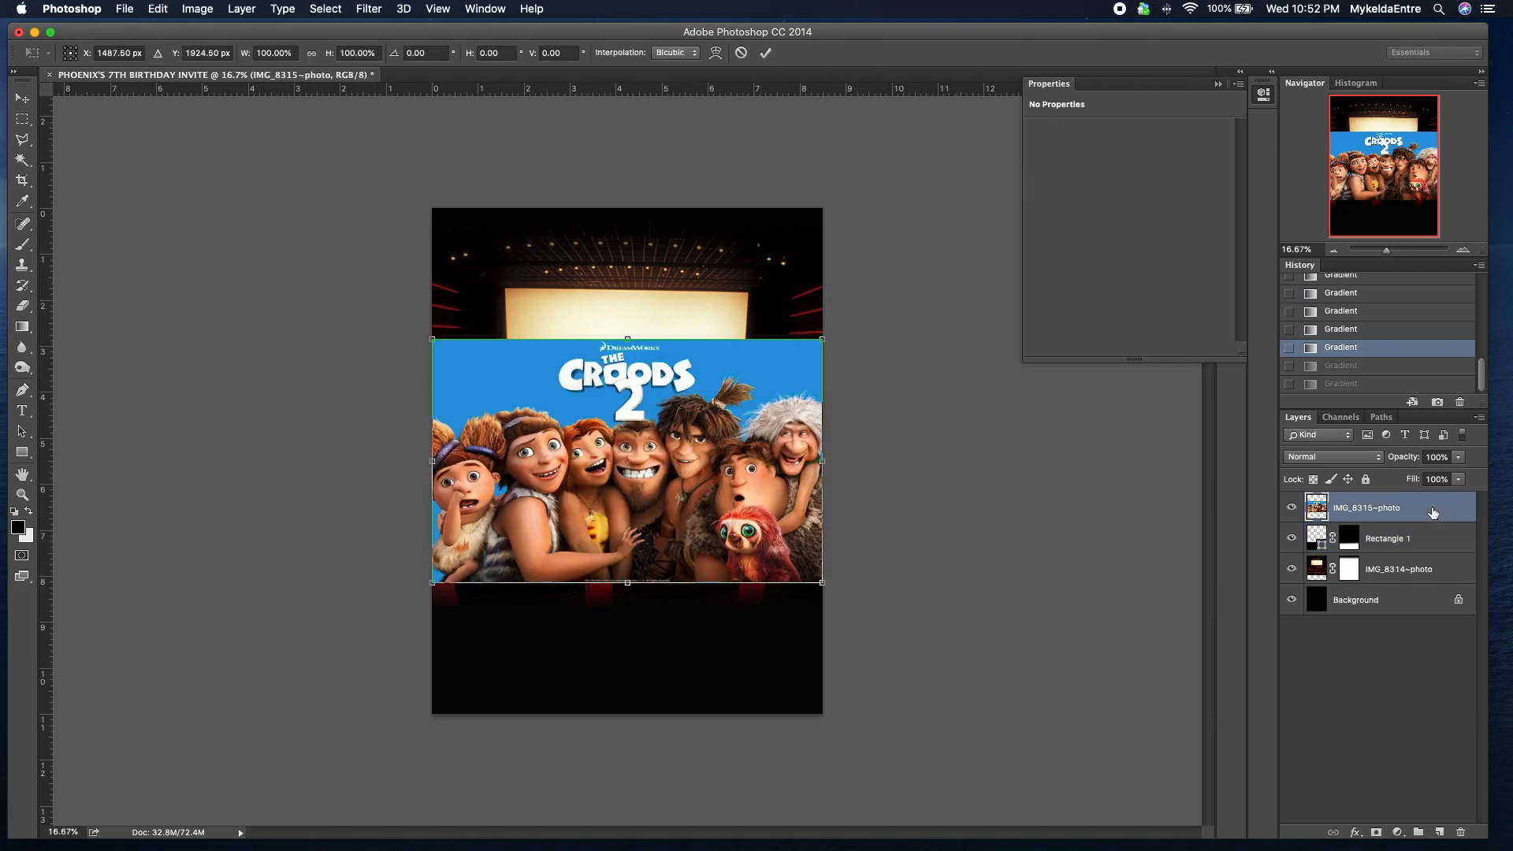
pyautogui.moveTo(804, 571); pyautogui.dragTo(581, 479)
pyautogui.moveTo(590, 402); pyautogui.dragTo(769, 419)
pyautogui.moveTo(704, 376)
pyautogui.mouseDown()
pyautogui.moveTo(704, 504)
pyautogui.moveTo(704, 369)
pyautogui.mouseUp()
pyautogui.press('Return')
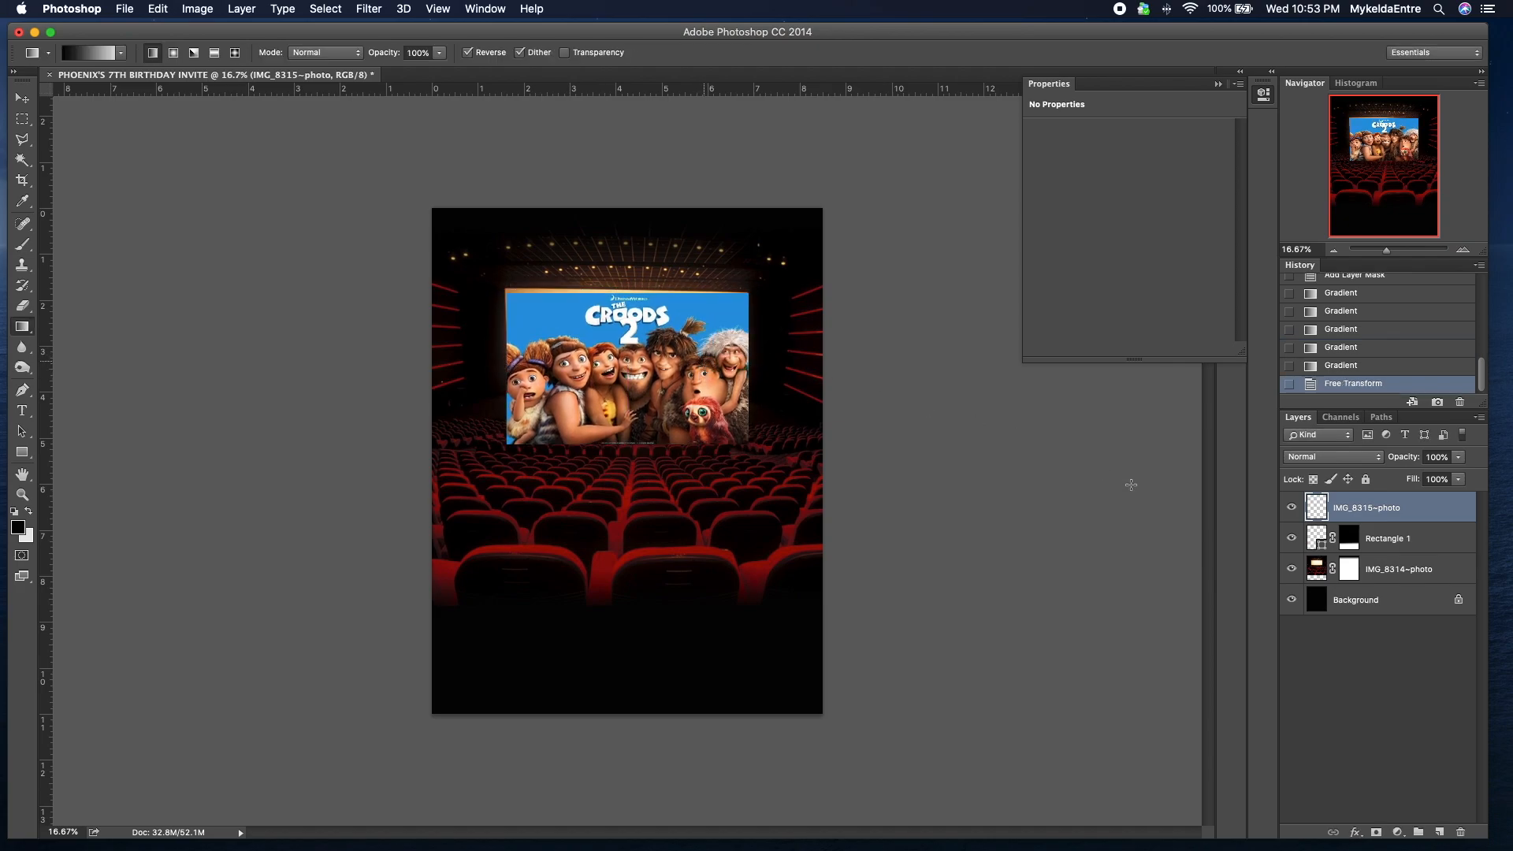
# Step: Lower the poster layer's opacity to about 36% to compare it with the screen beneath, and restore it to 100%
pyautogui.click(1457, 460)
pyautogui.moveTo(1461, 480); pyautogui.dragTo(1413, 478)
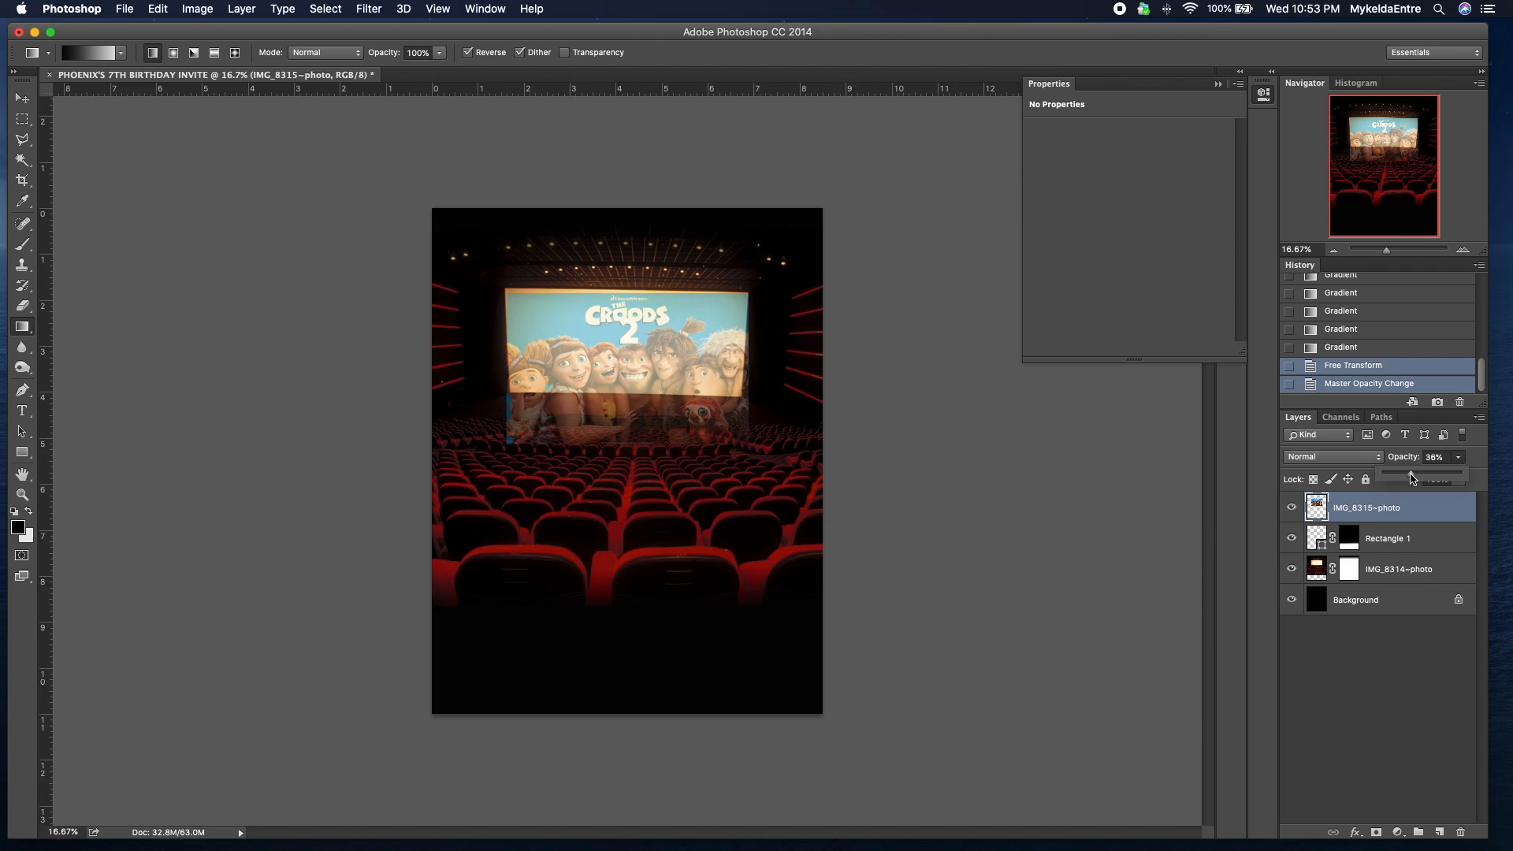
pyautogui.moveTo(1416, 478); pyautogui.dragTo(1463, 479)
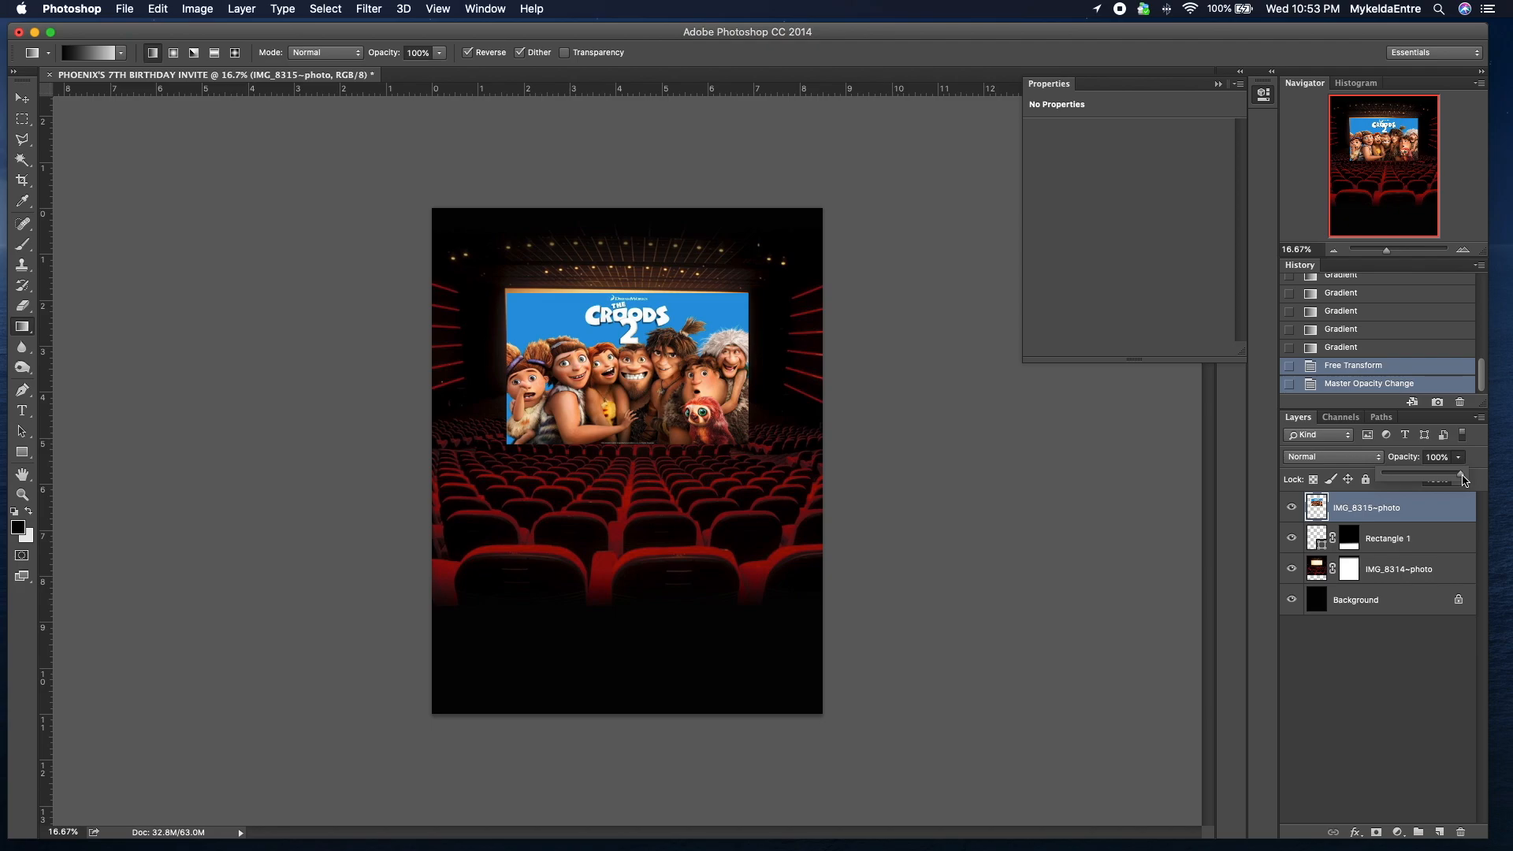
# Step: Shrink the poster further with Free Transform and place it near the middle of the cinema screen
pyautogui.hotkey('ctrl', 't')
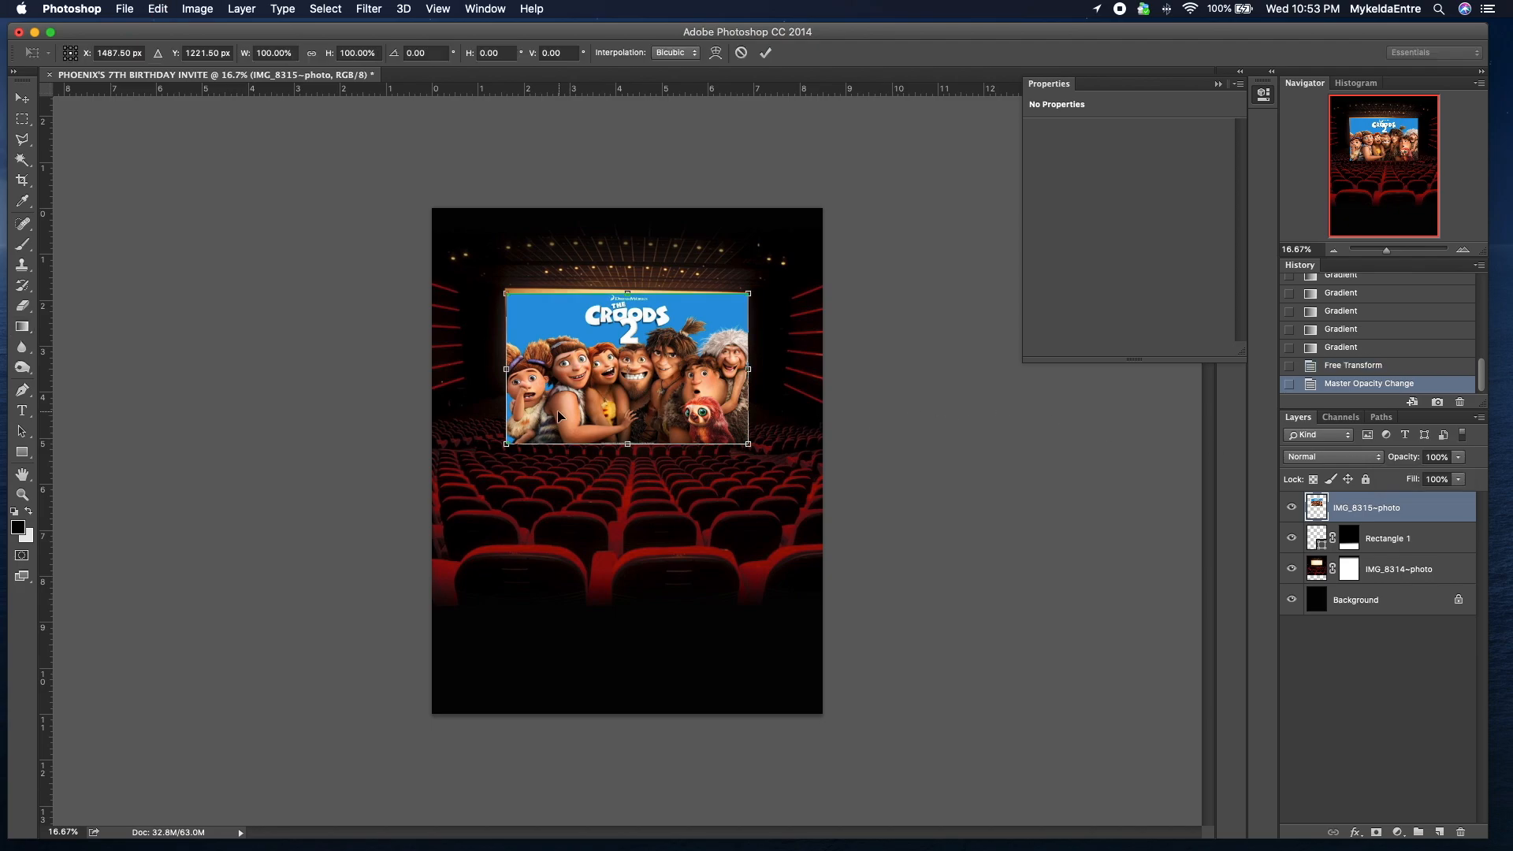
pyautogui.moveTo(697, 371); pyautogui.dragTo(699, 331)
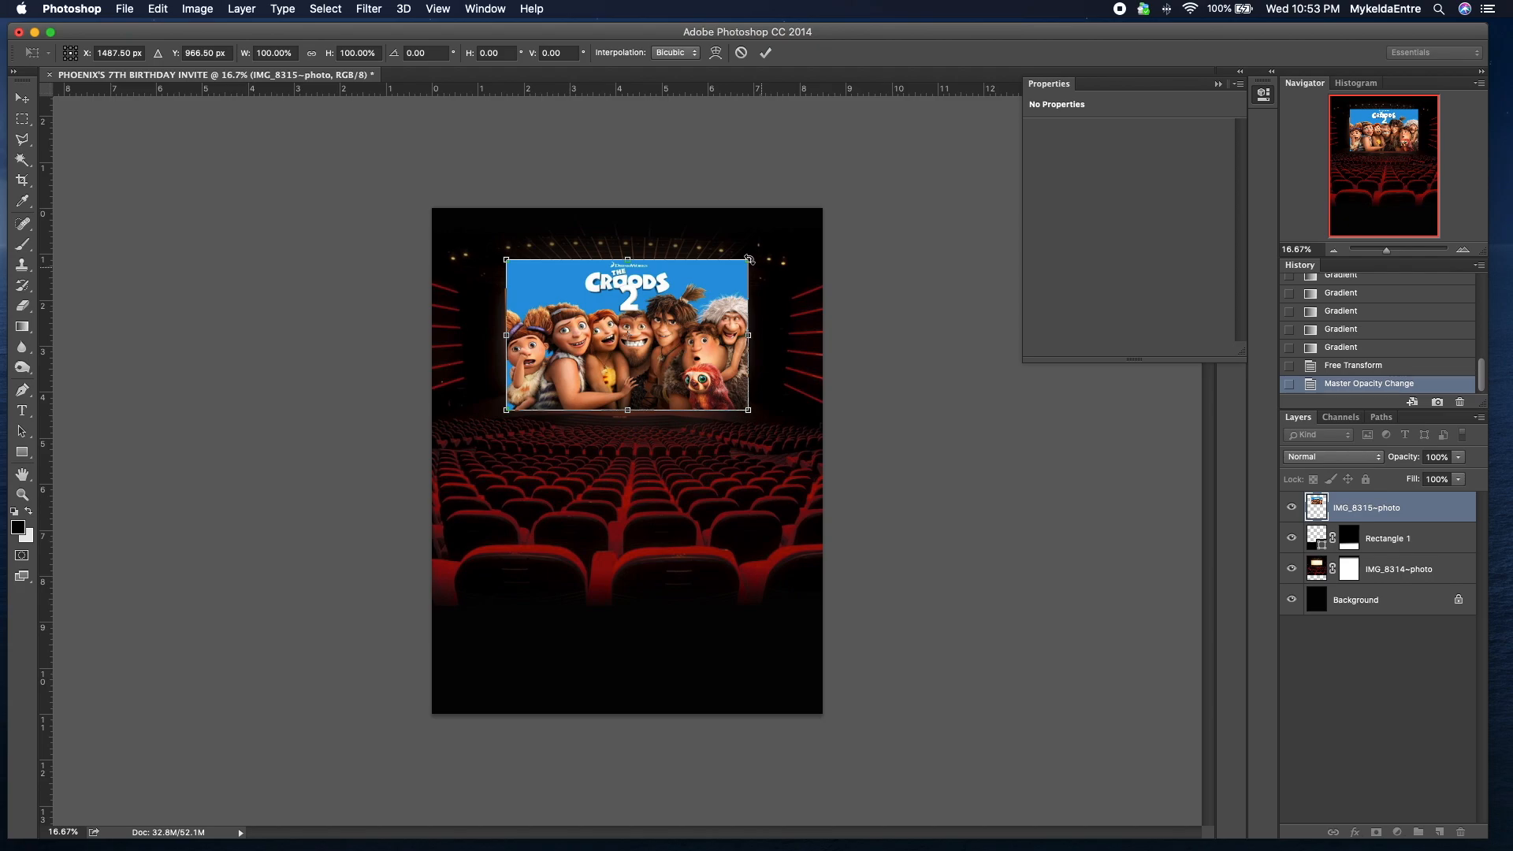
pyautogui.moveTo(748, 258); pyautogui.dragTo(693, 293)
pyautogui.moveTo(643, 339); pyautogui.dragTo(661, 335)
pyautogui.press('Return')
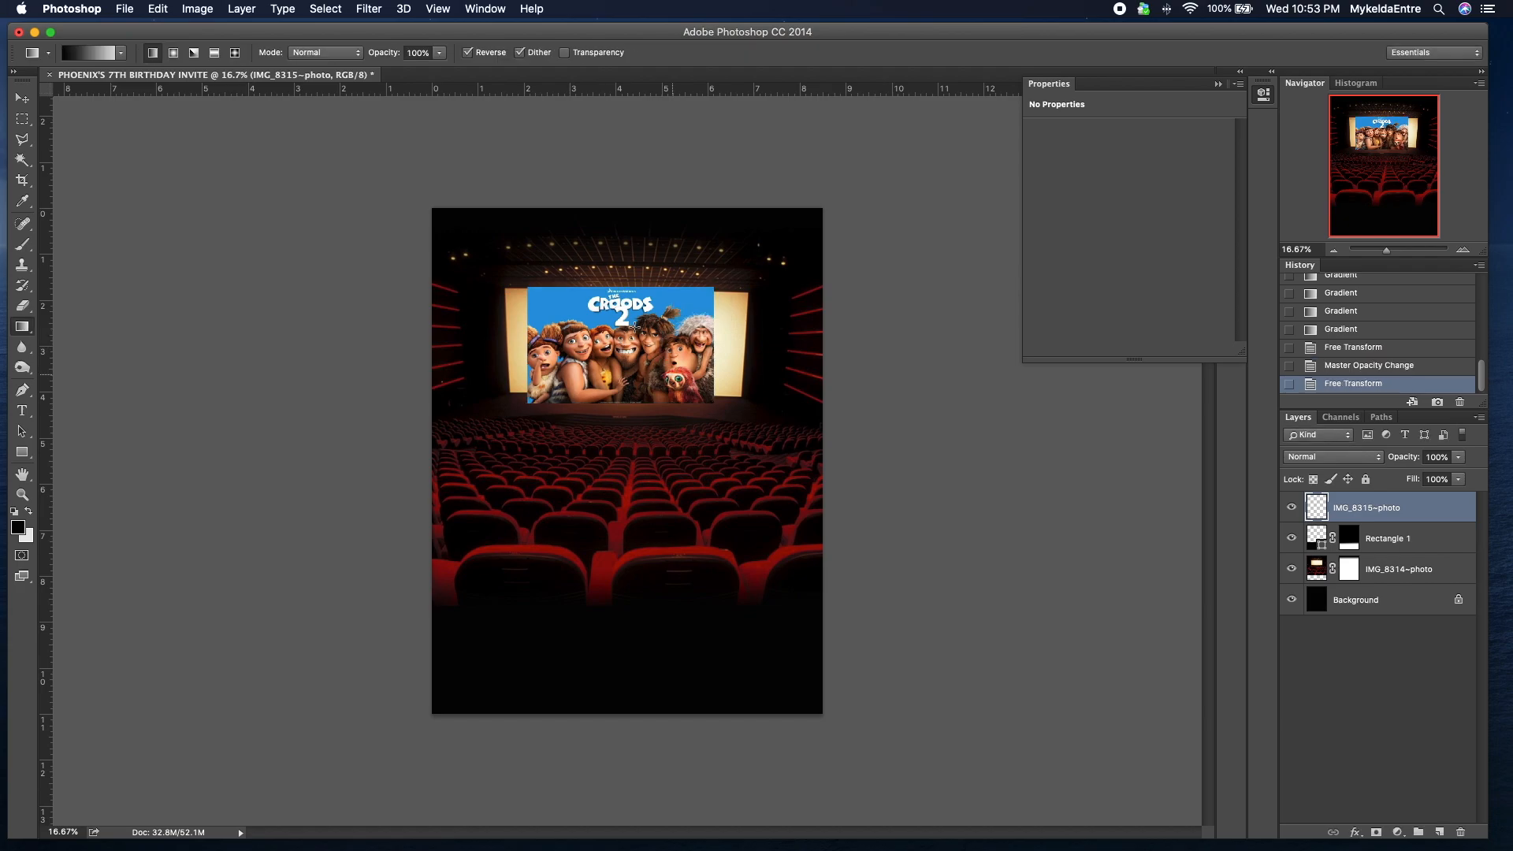
# Step: Hide the poster layer and outline the four corners of the blank cinema screen with a Polygonal Lasso selection
pyautogui.click(1291, 508)
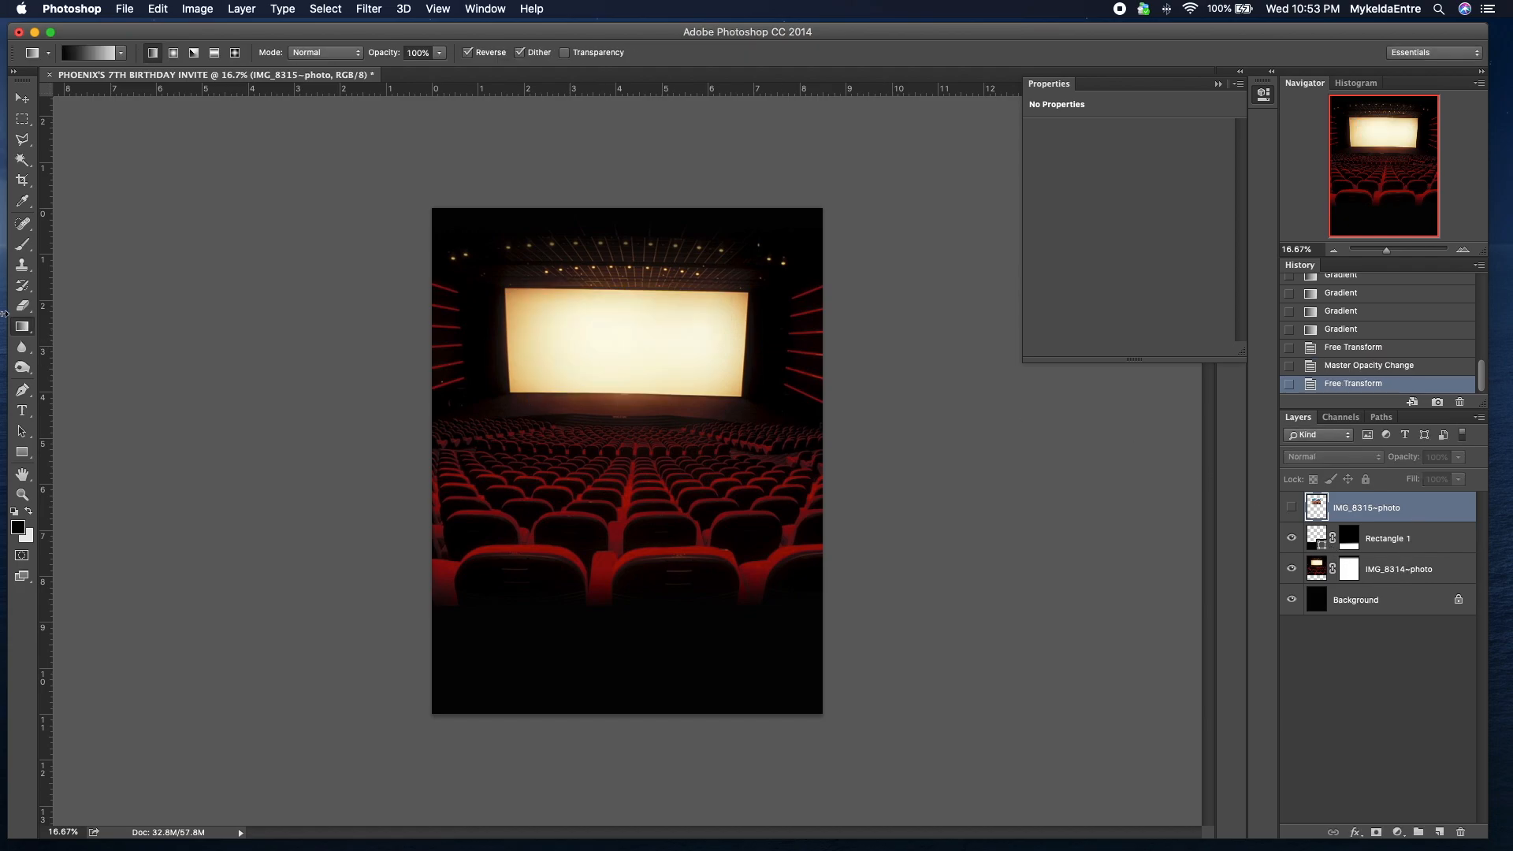
pyautogui.click(23, 140)
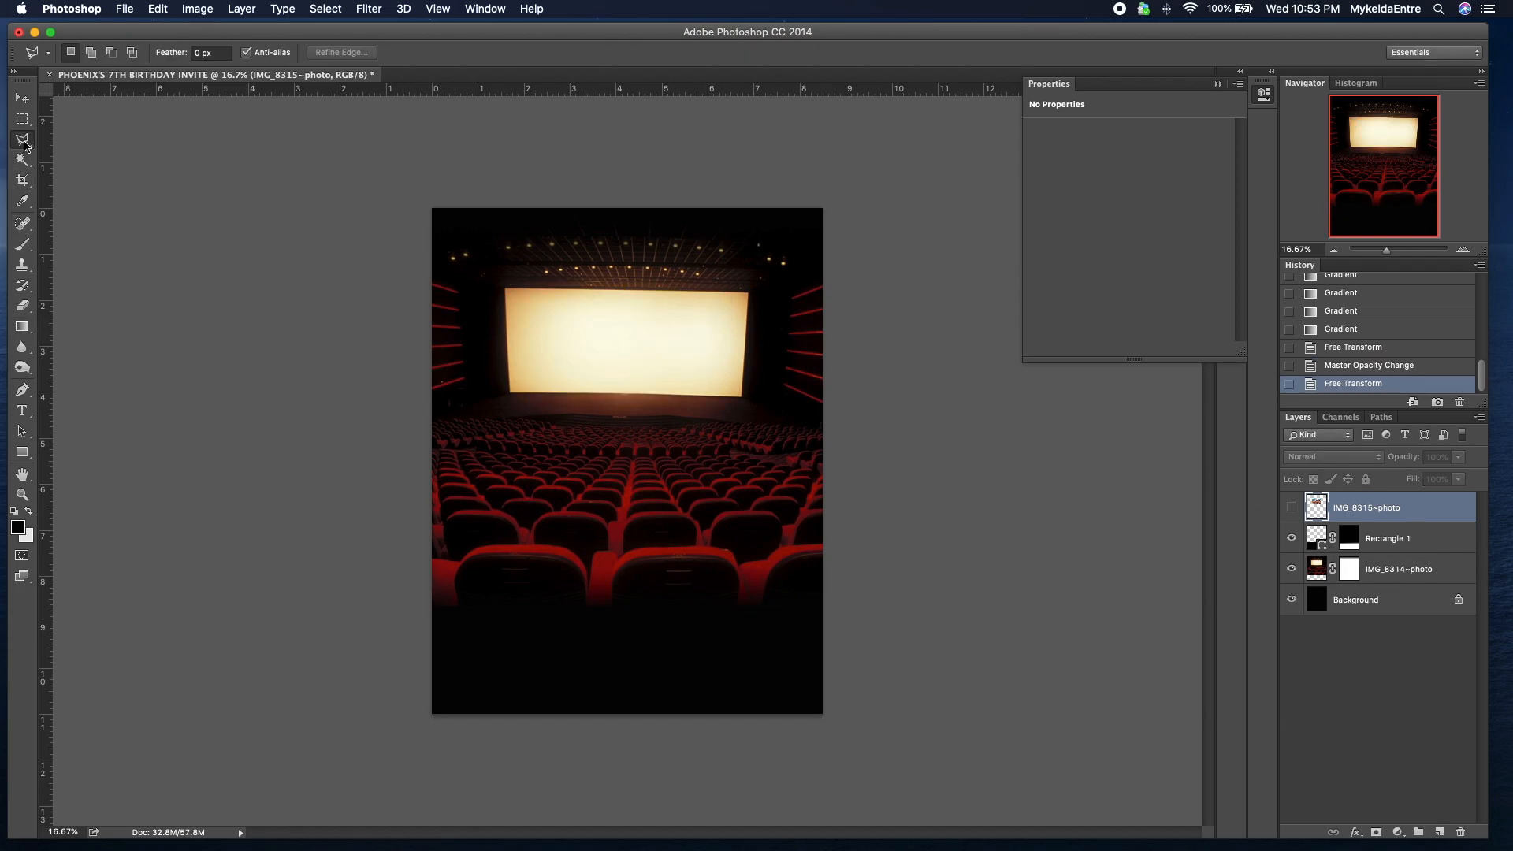
pyautogui.click(505, 290)
pyautogui.click(749, 291)
pyautogui.click(742, 397)
pyautogui.click(505, 291)
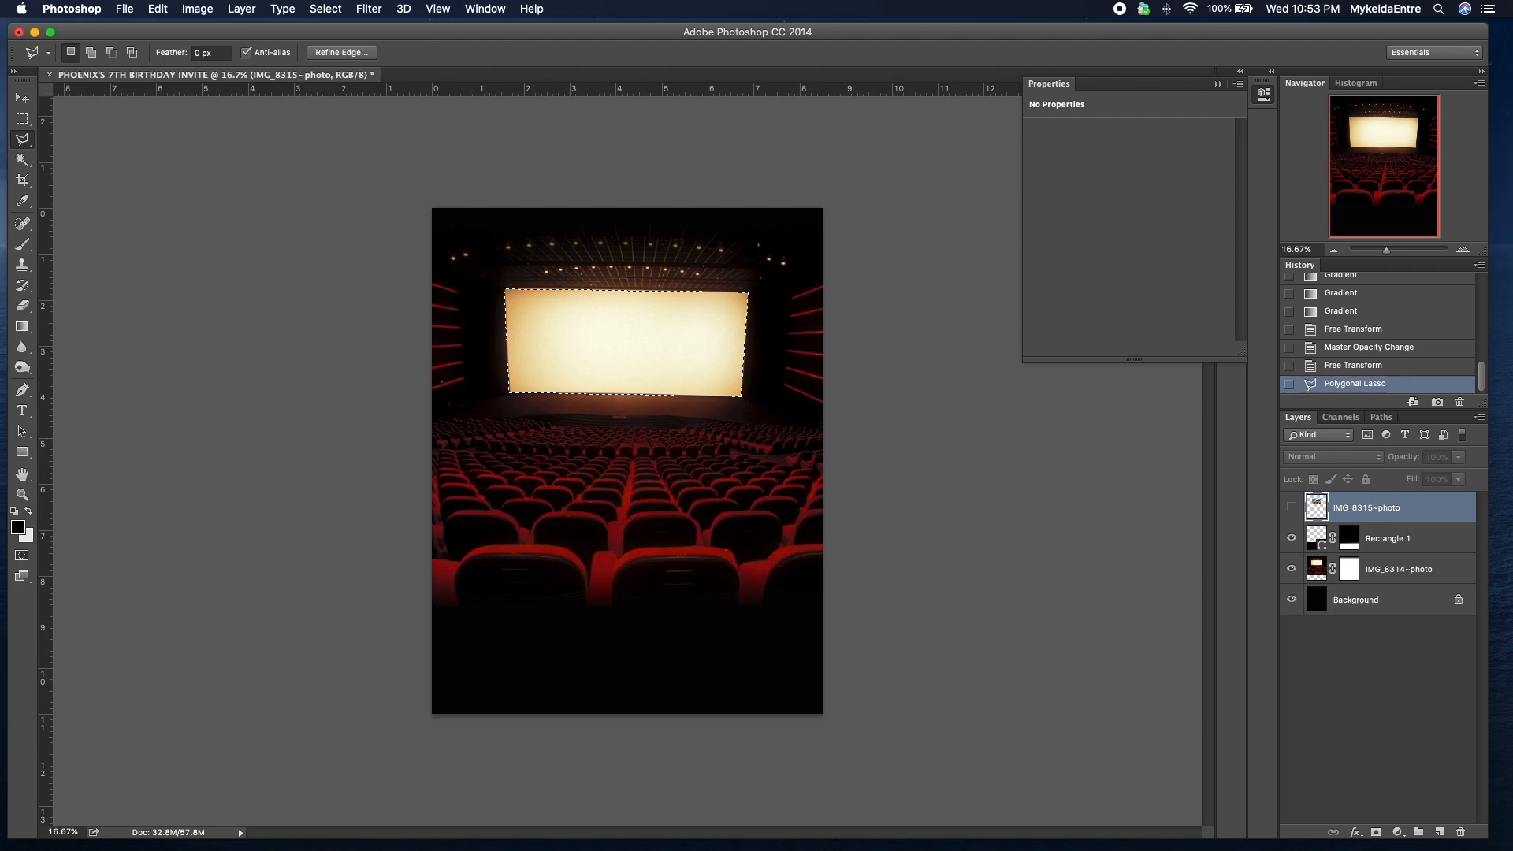
# Step: Return to Photoshop and collapse the Properties panel
pyautogui.press('super+Tab')
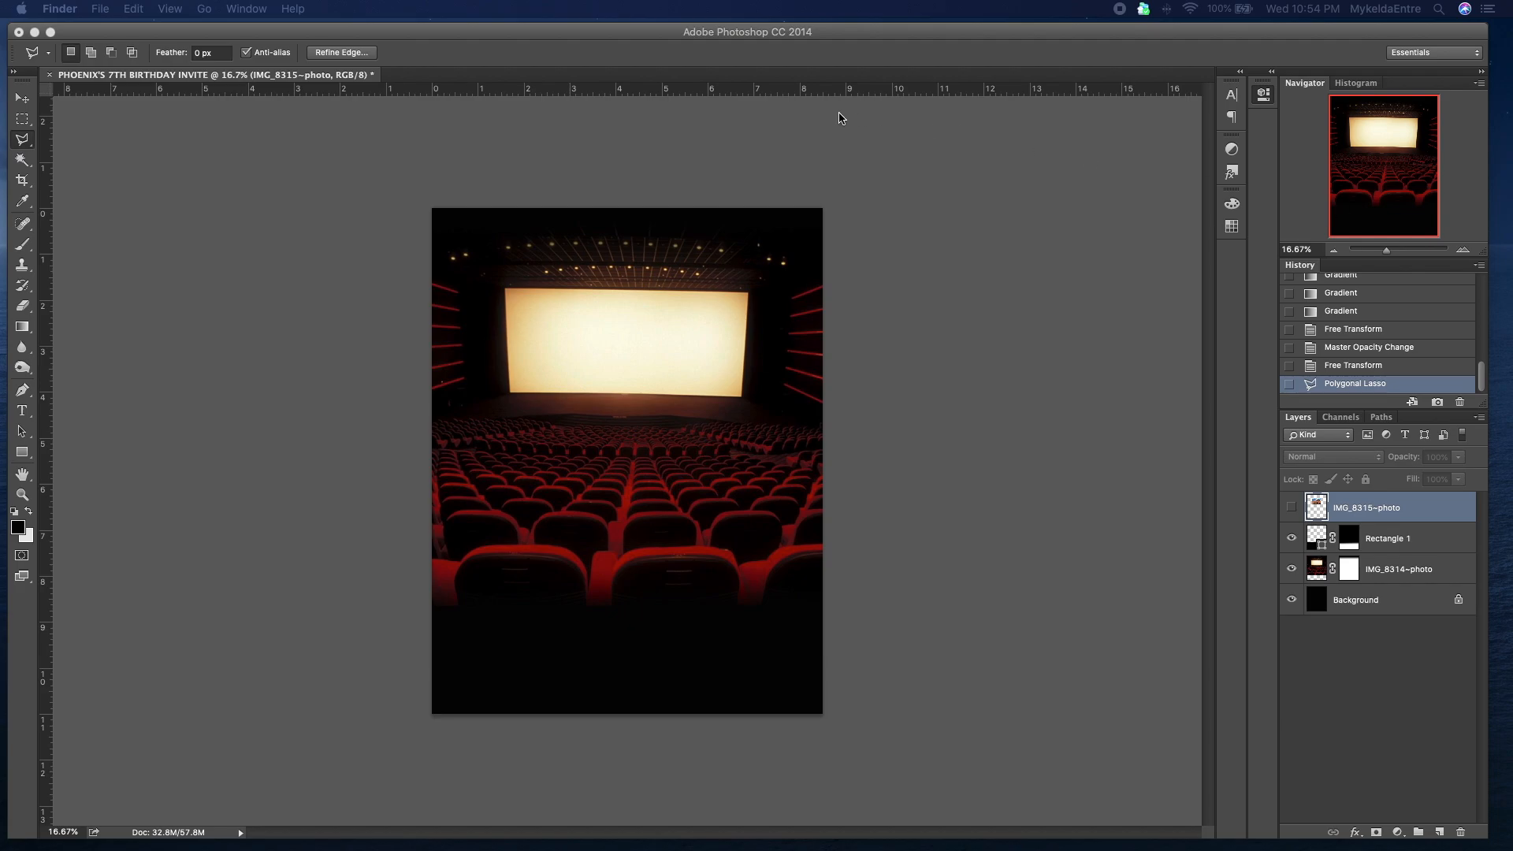
pyautogui.click(640, 306)
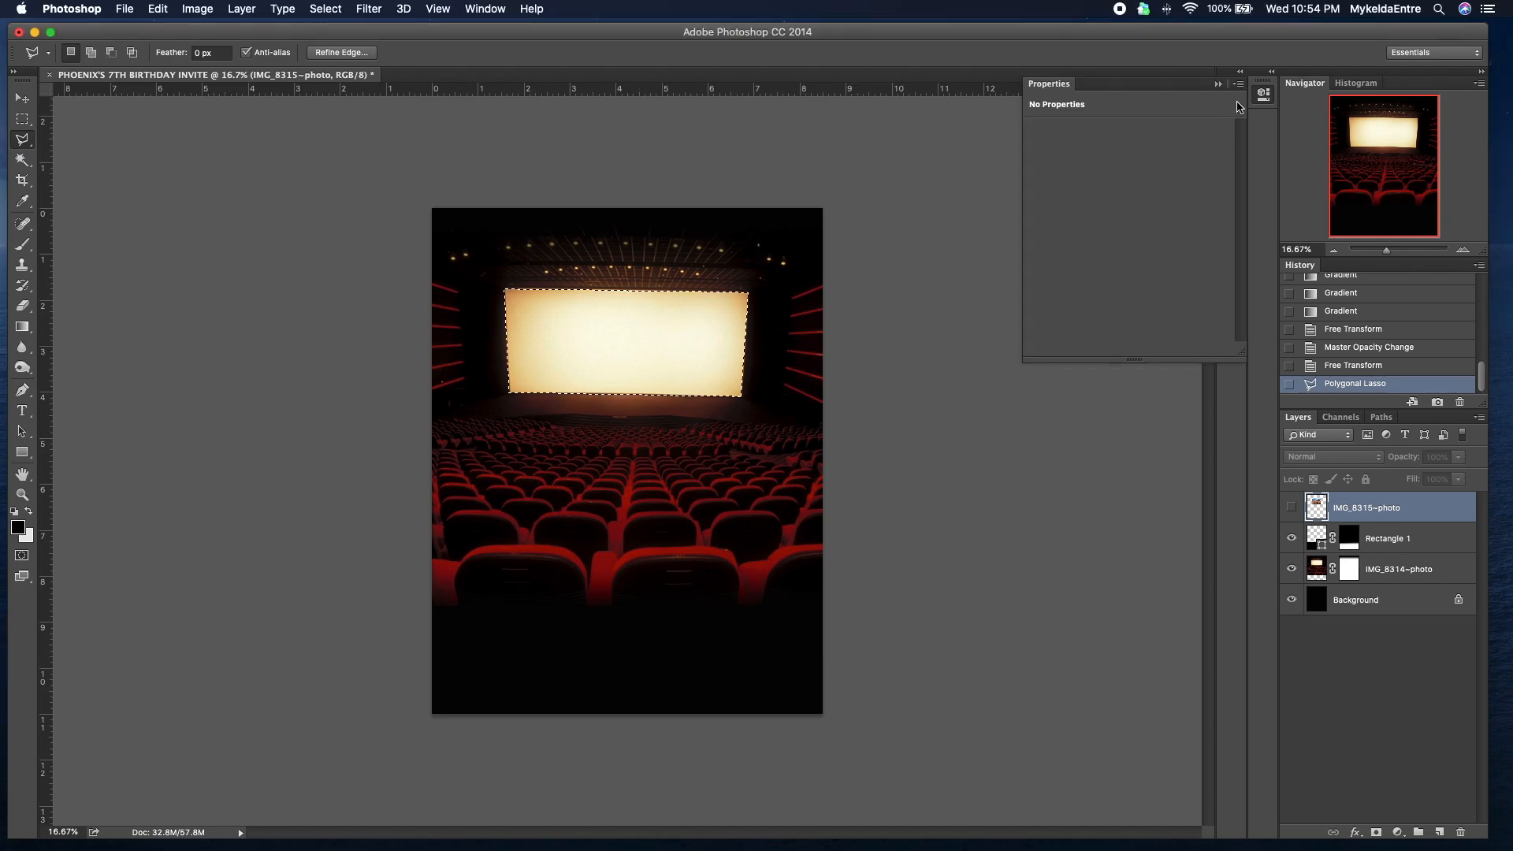
pyautogui.click(1218, 84)
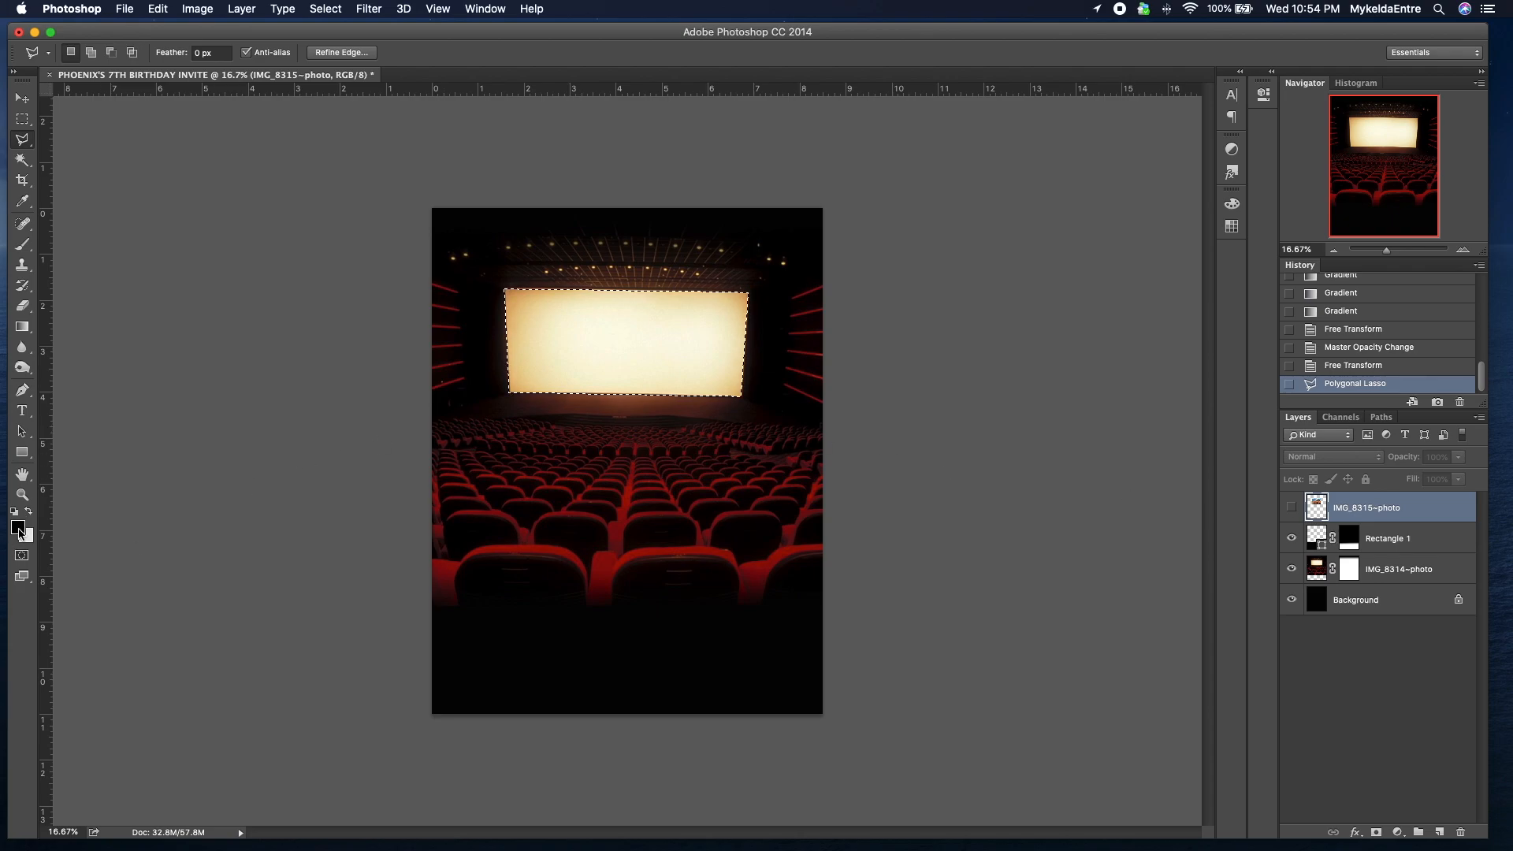
# Step: Set both the foreground and background colours to the same bright green
pyautogui.click(19, 533)
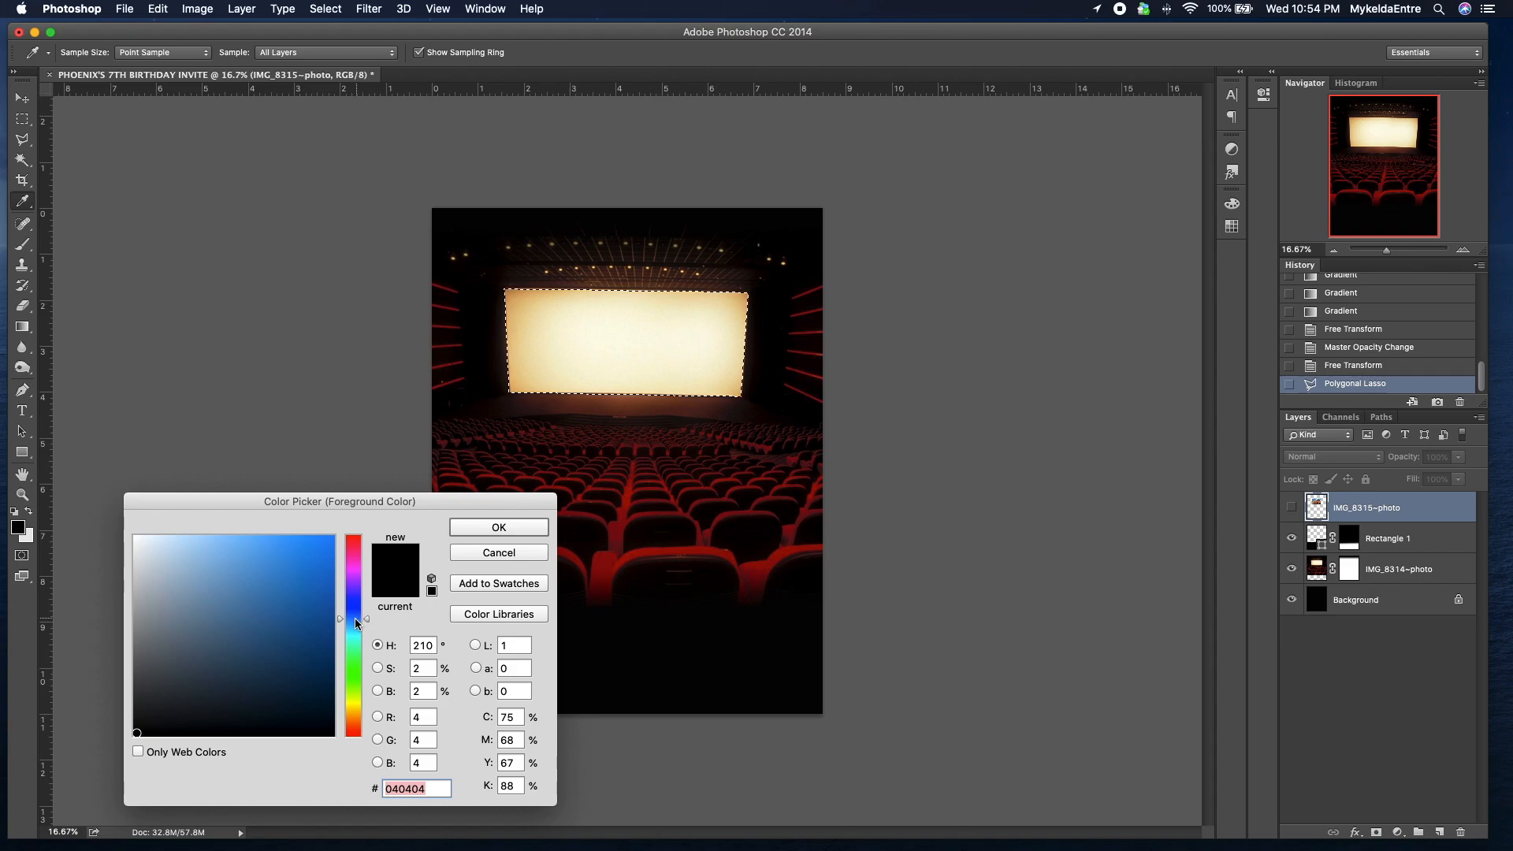
pyautogui.click(359, 669)
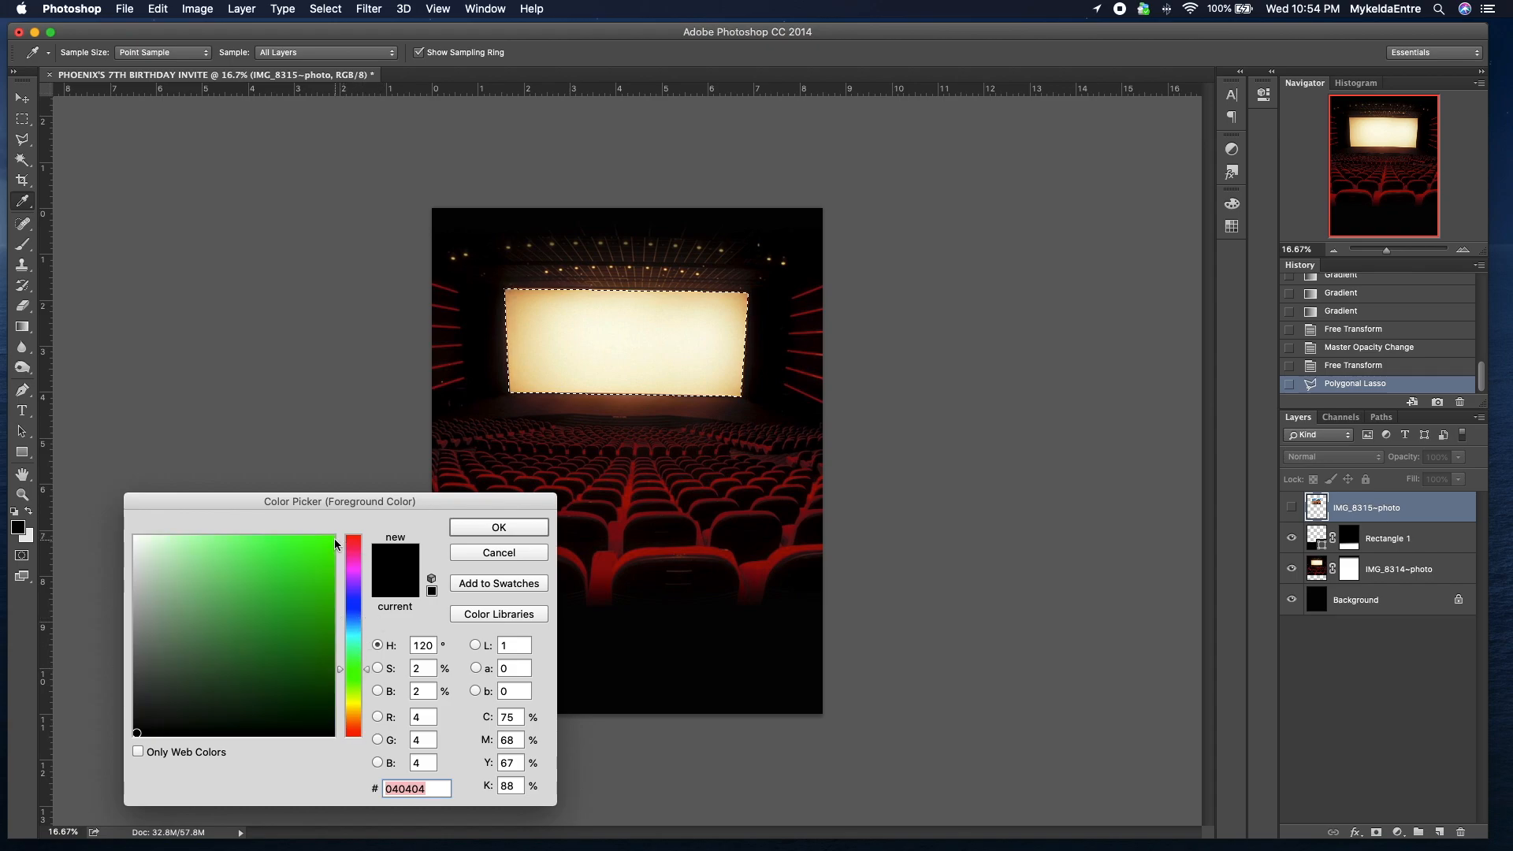
pyautogui.click(334, 538)
pyautogui.click(465, 533)
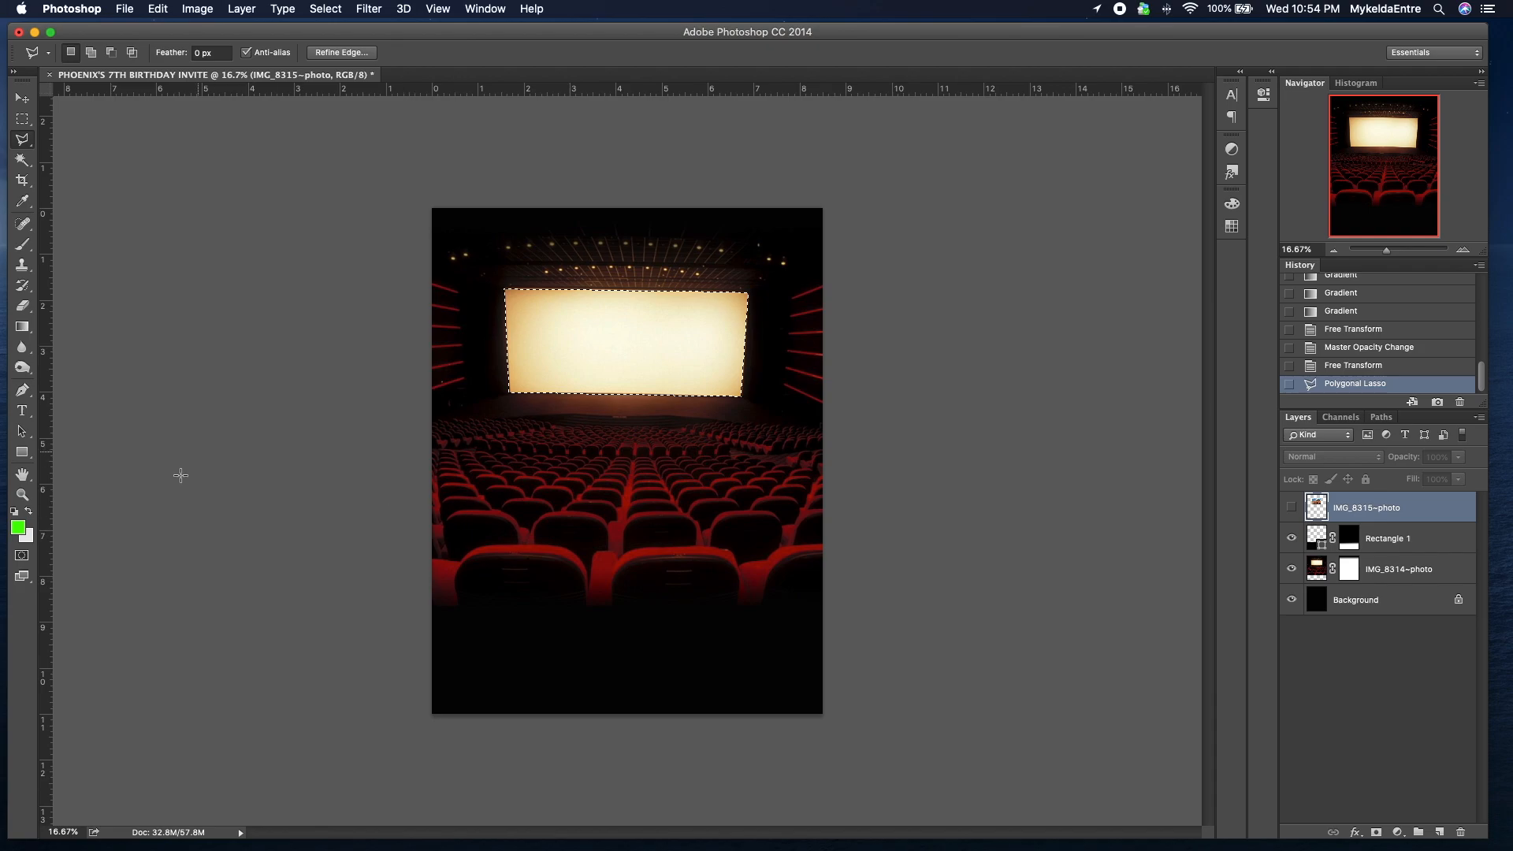
pyautogui.click(29, 540)
pyautogui.click(19, 528)
pyautogui.click(519, 529)
# Step: Create a new layer above Rectangle 1 and fill the screen-shaped selection with bright green using the Gradient tool
pyautogui.click(22, 326)
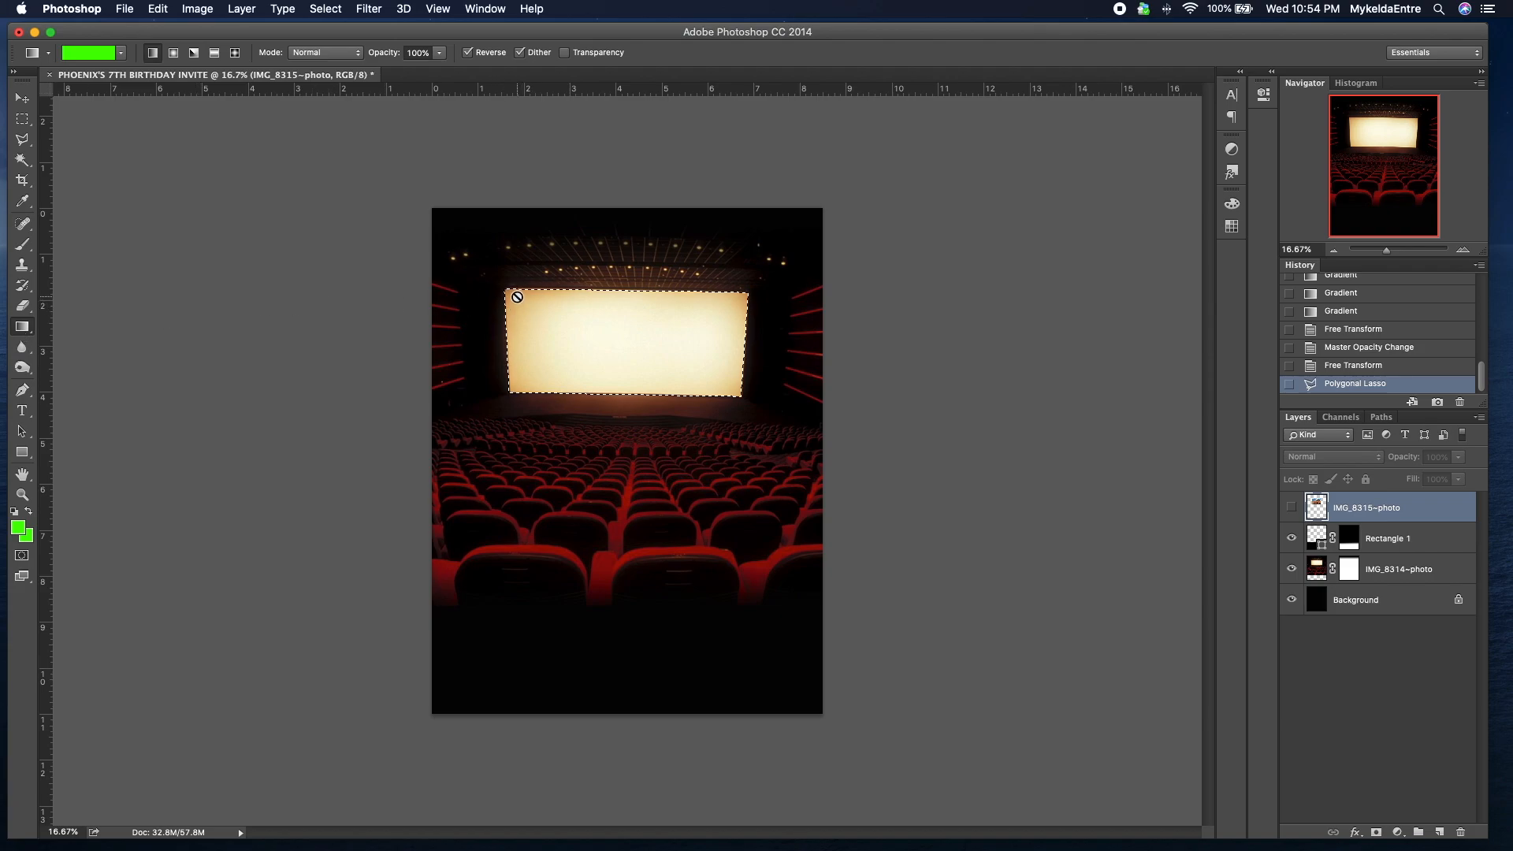
pyautogui.click(1428, 535)
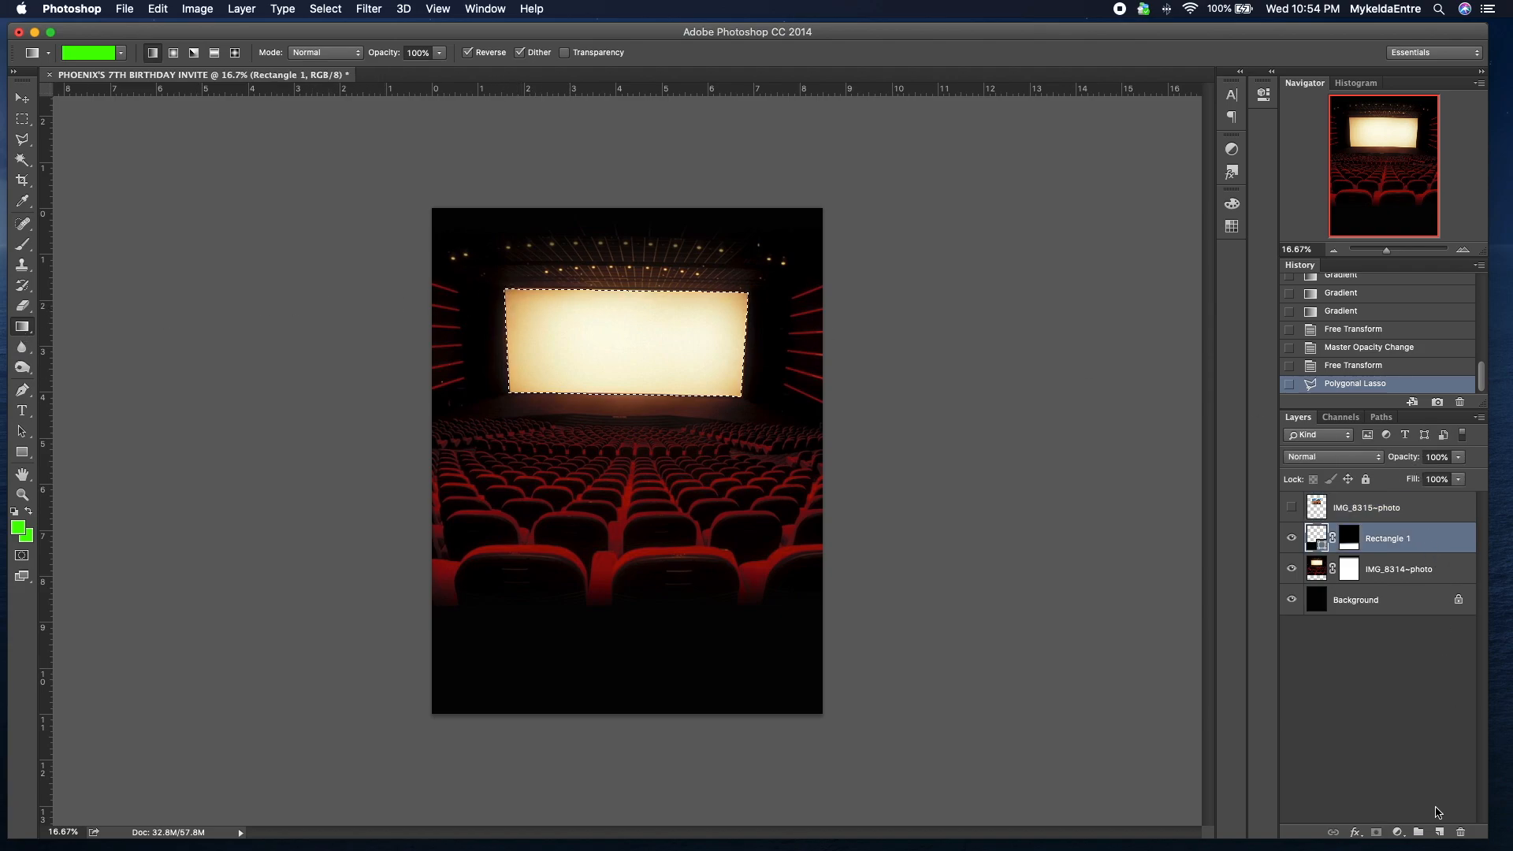
pyautogui.click(1439, 832)
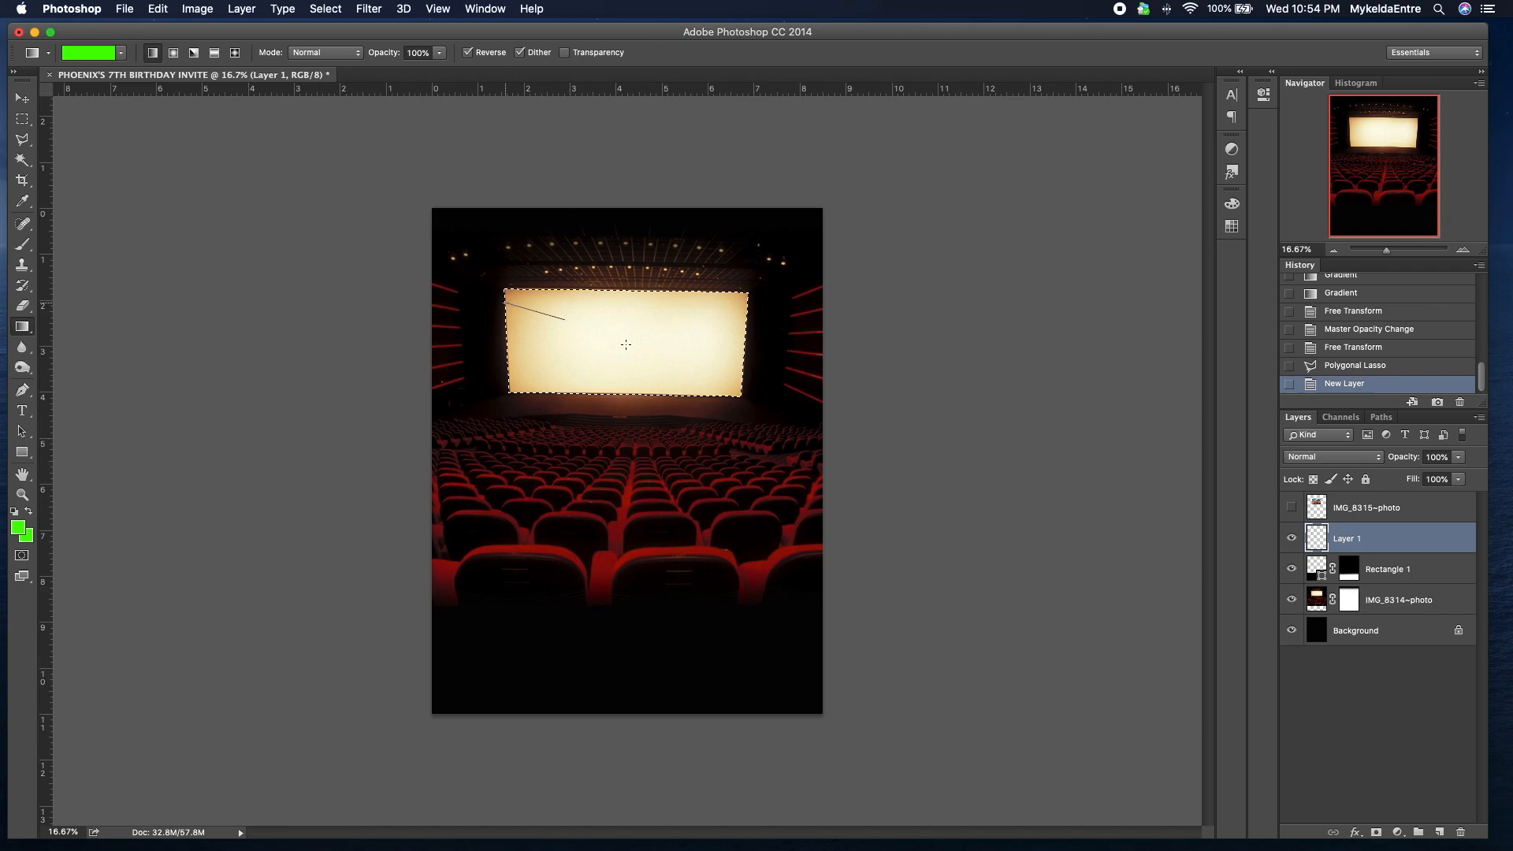
pyautogui.moveTo(625, 345); pyautogui.dragTo(700, 376)
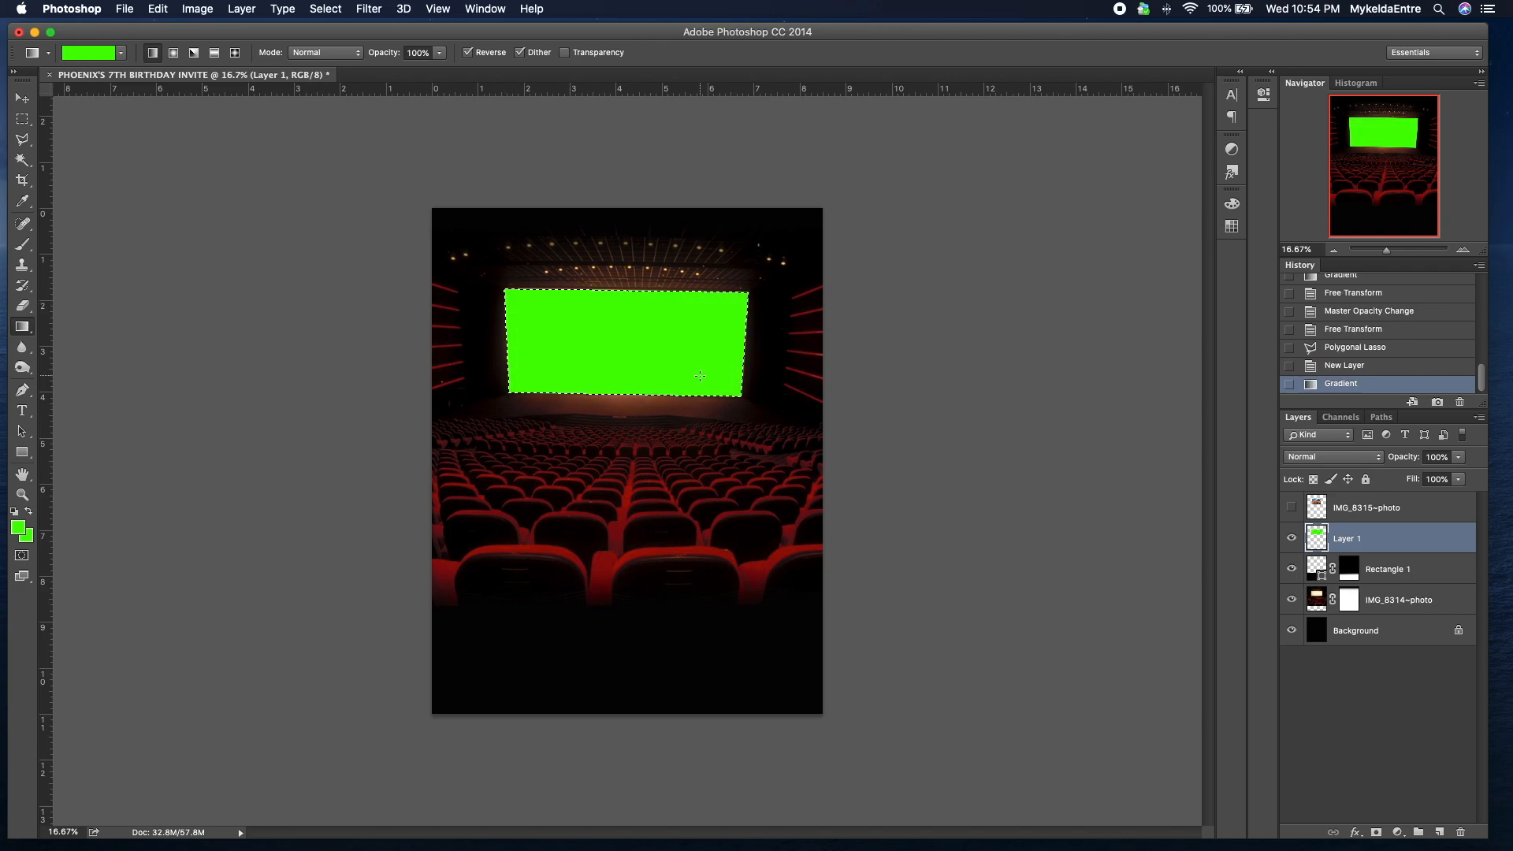
# Step: Deselect the screen outline, show the poster layer again and clip it to the green screen shape
pyautogui.click(24, 103)
pyautogui.press('super+d')
pyautogui.click(1411, 512)
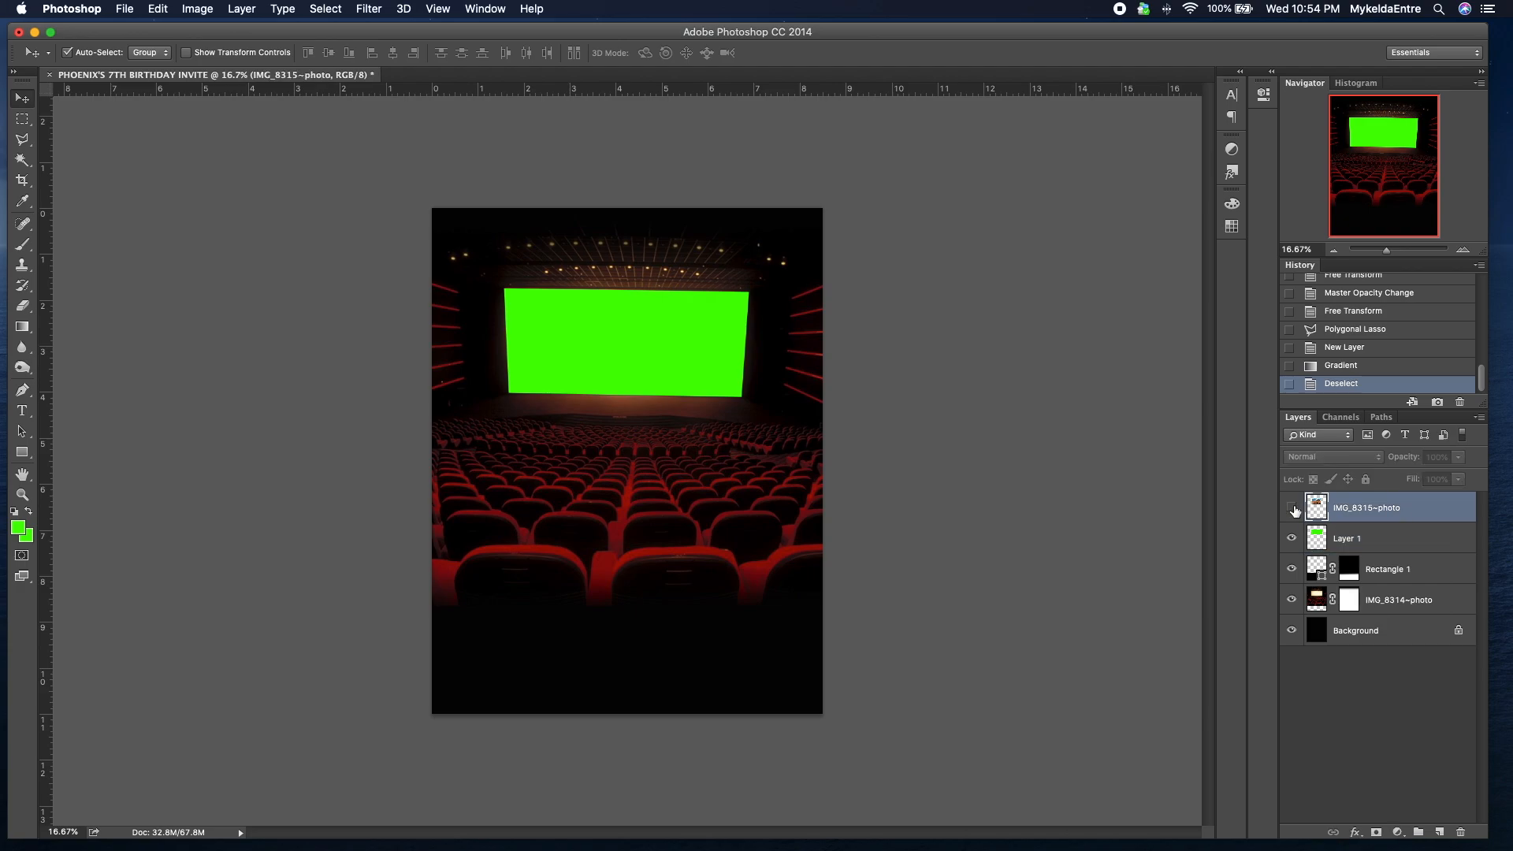
pyautogui.click(1292, 508)
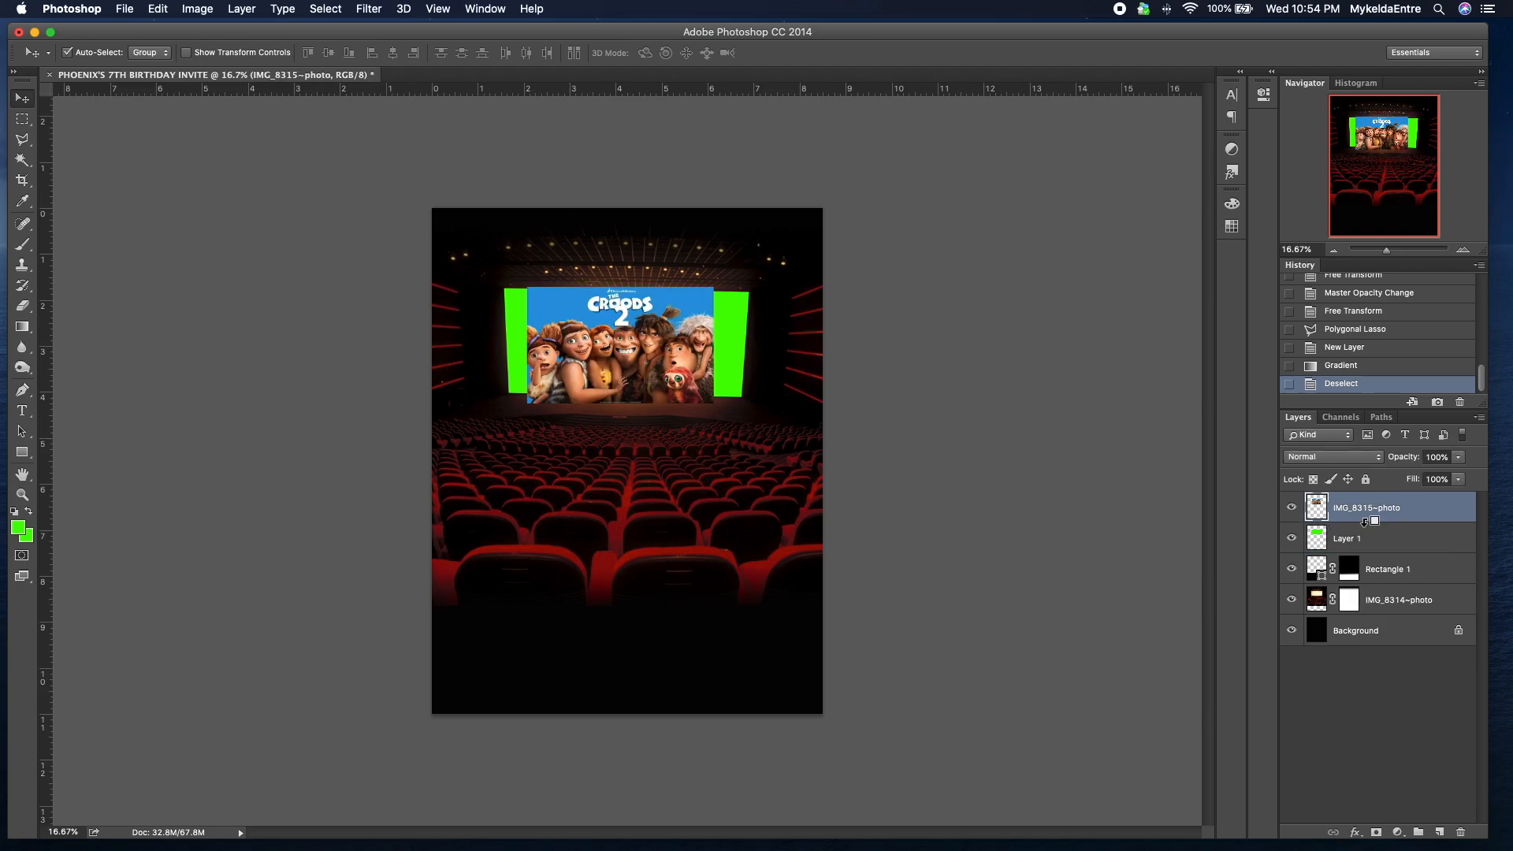
pyautogui.keyDown('alt'); pyautogui.click(1367, 521); pyautogui.keyUp('alt')
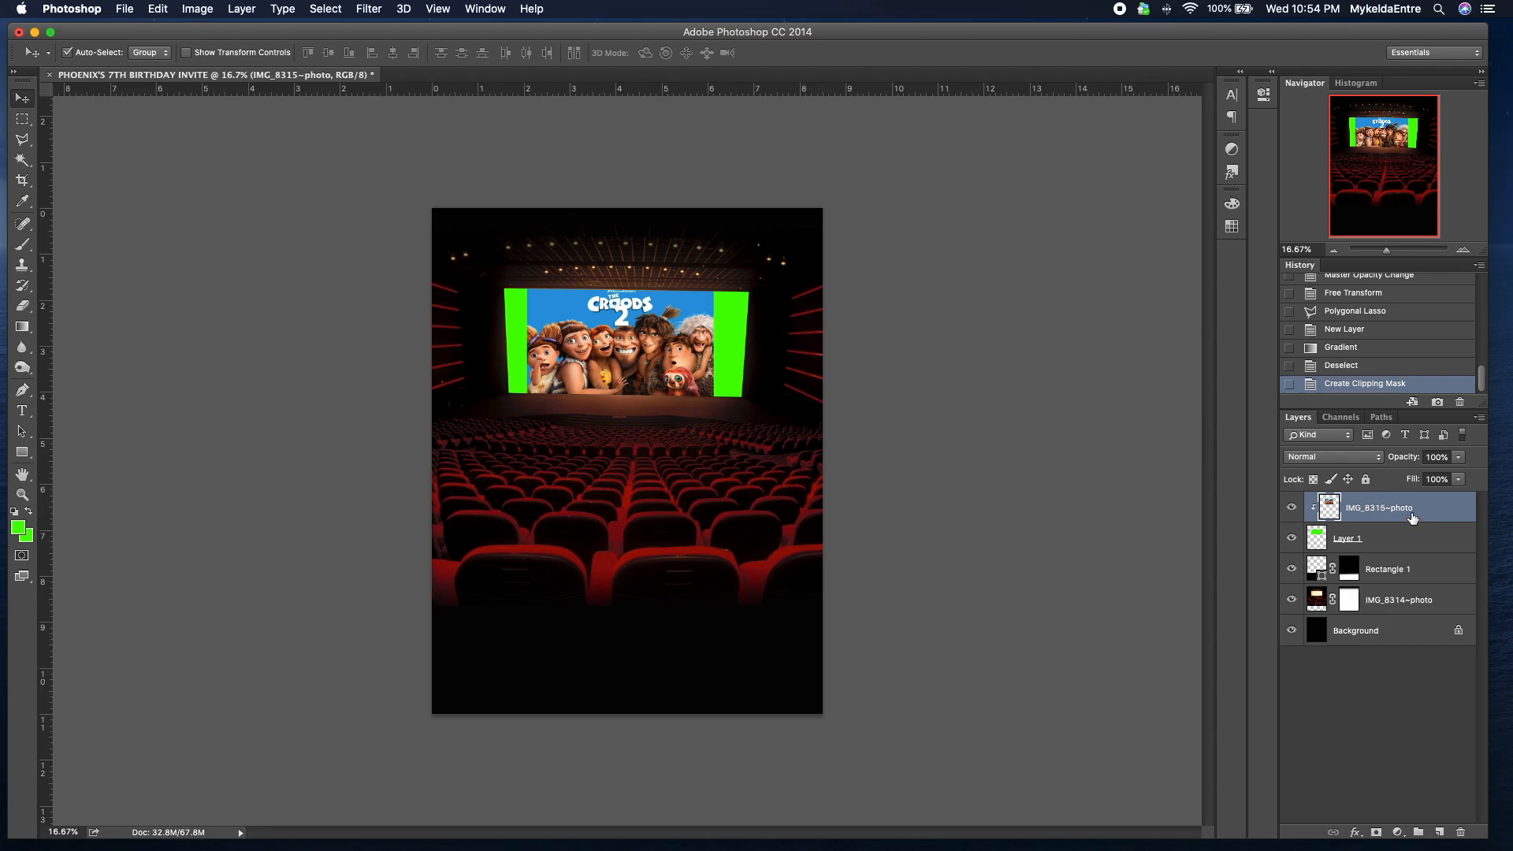
# Step: Enlarge the clipped poster to about 136% and position it to cover the whole green screen shape
pyautogui.press('super+t')
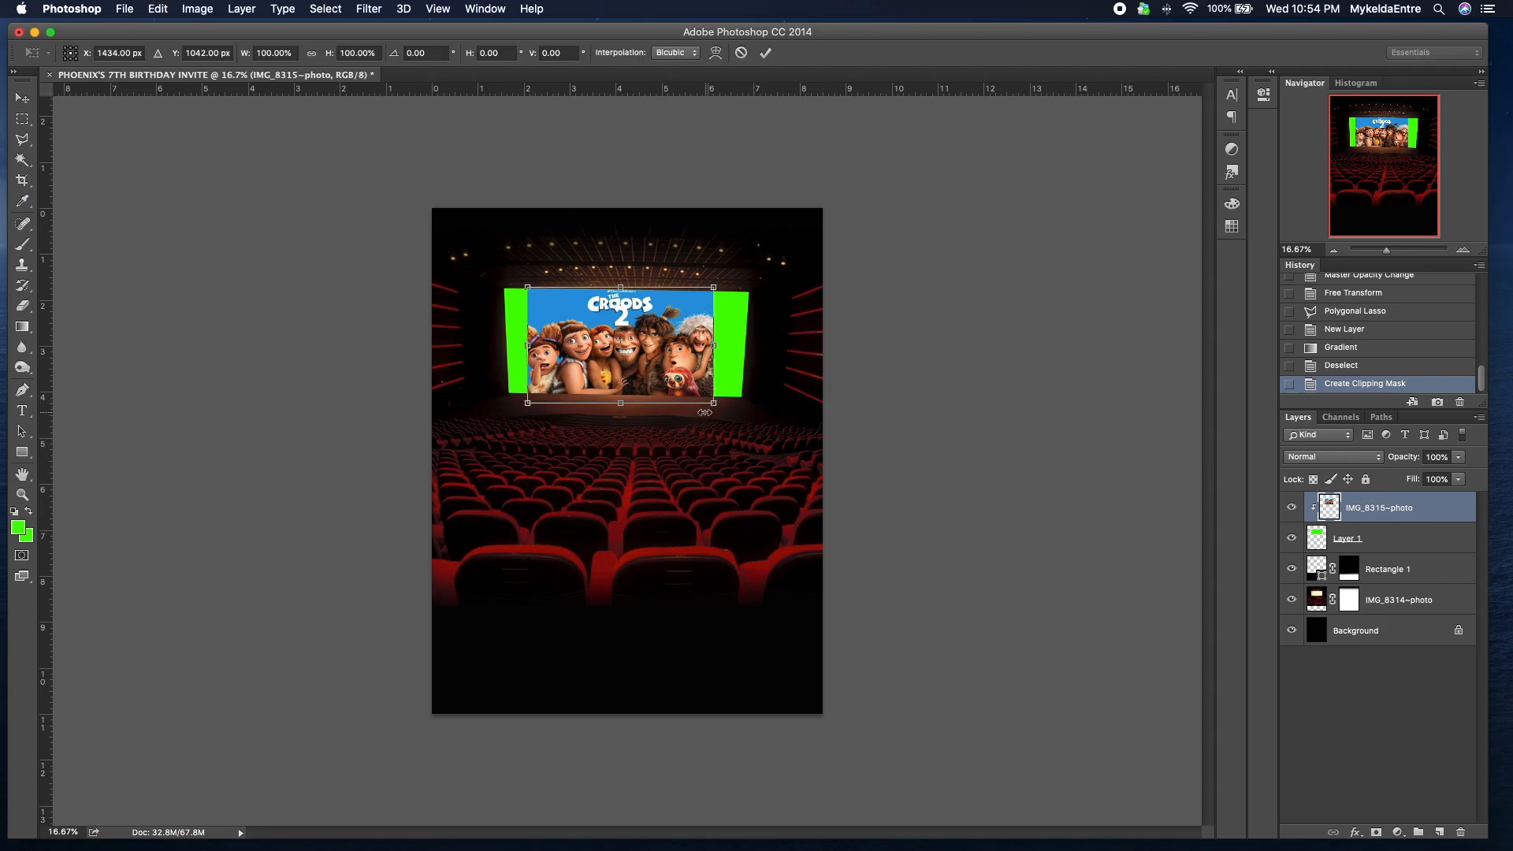
pyautogui.moveTo(713, 406); pyautogui.dragTo(779, 416)
pyautogui.moveTo(701, 372)
pyautogui.mouseDown()
pyautogui.moveTo(709, 349)
pyautogui.moveTo(699, 355)
pyautogui.mouseUp()
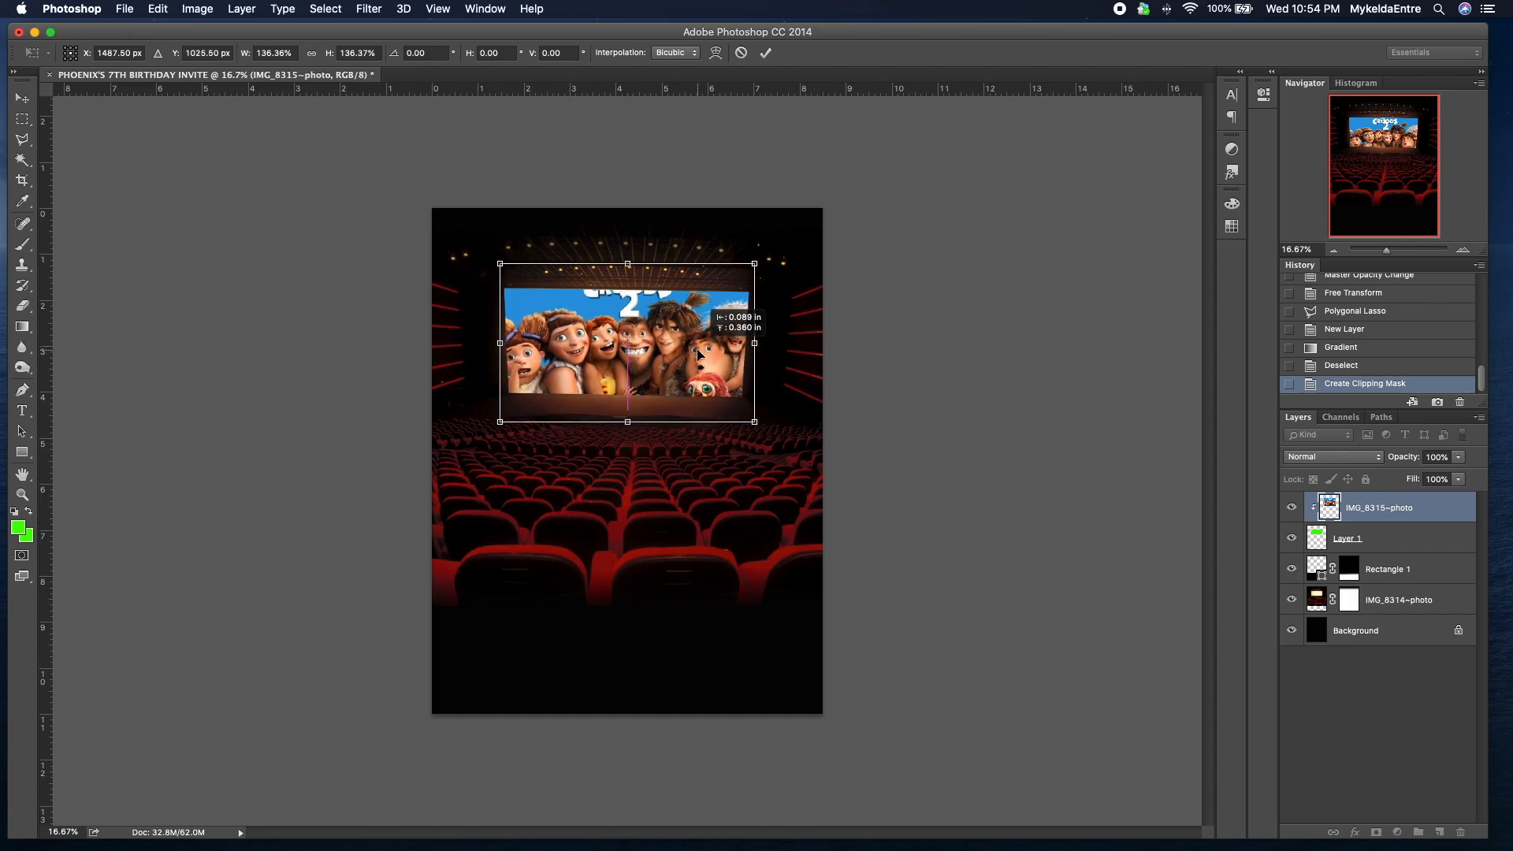
pyautogui.moveTo(697, 347); pyautogui.dragTo(699, 354)
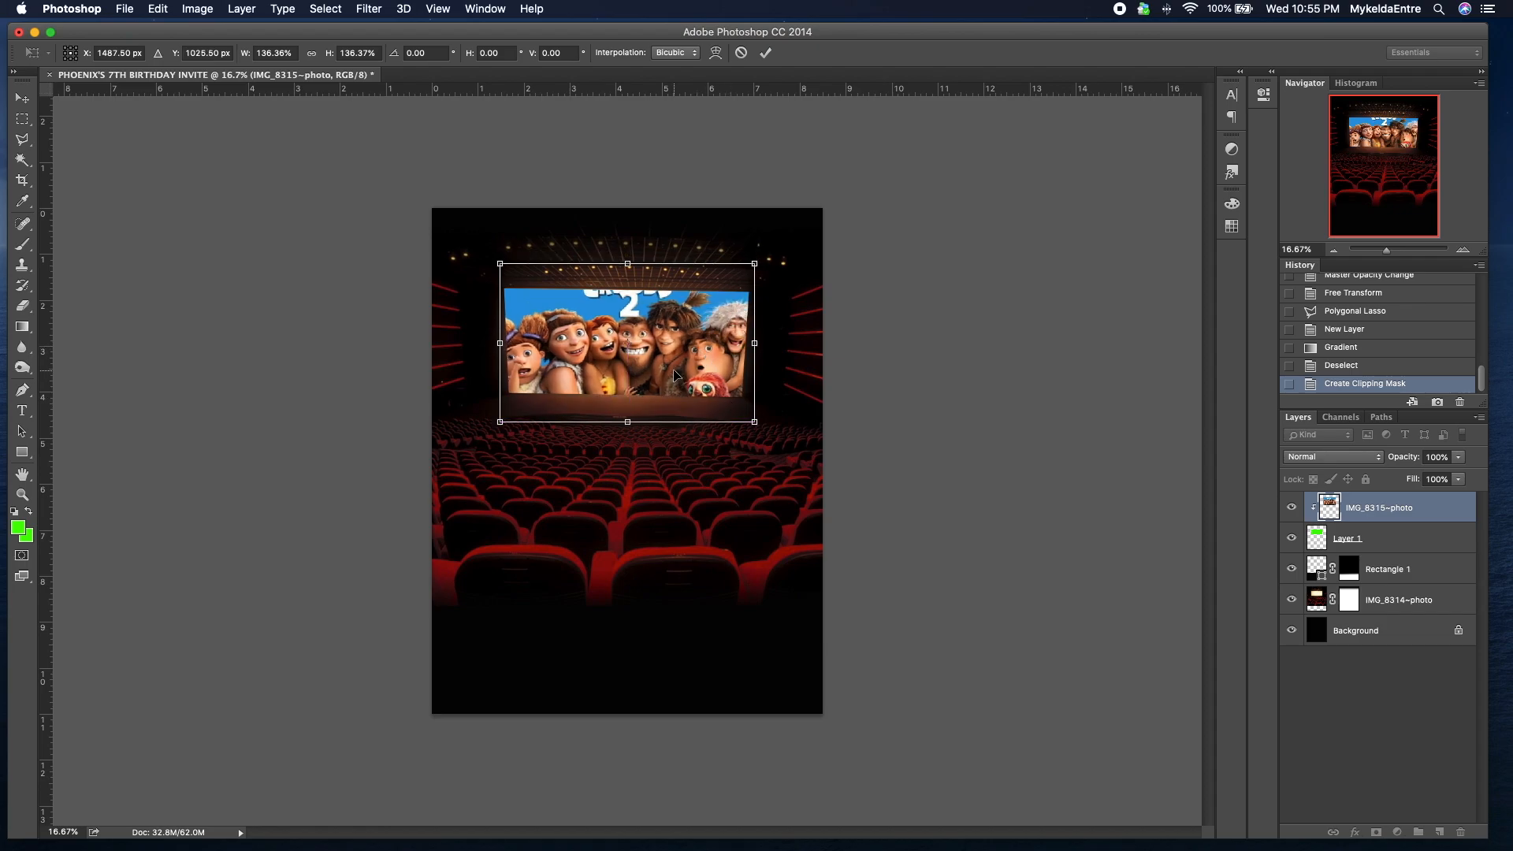
pyautogui.press('Return')
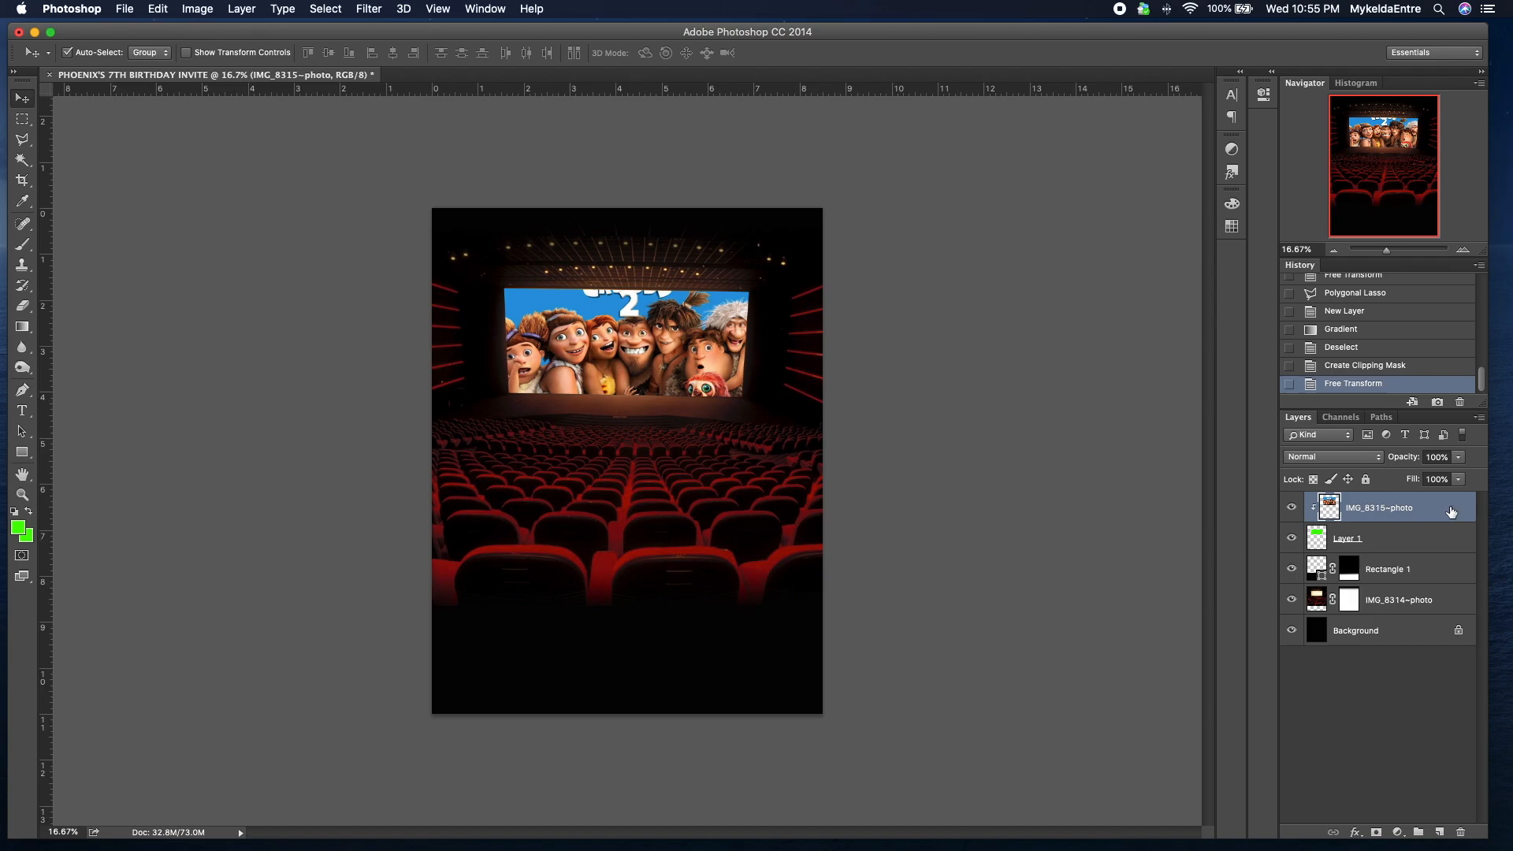
# Step: Sample the poster's blue background (#0097de) as the foreground colour and paint over the cropped title and the number 2 with the Brush
pyautogui.click(1466, 252)
pyautogui.click(1466, 252)
pyautogui.click(1466, 251)
pyautogui.scroll(5, 835, 378)
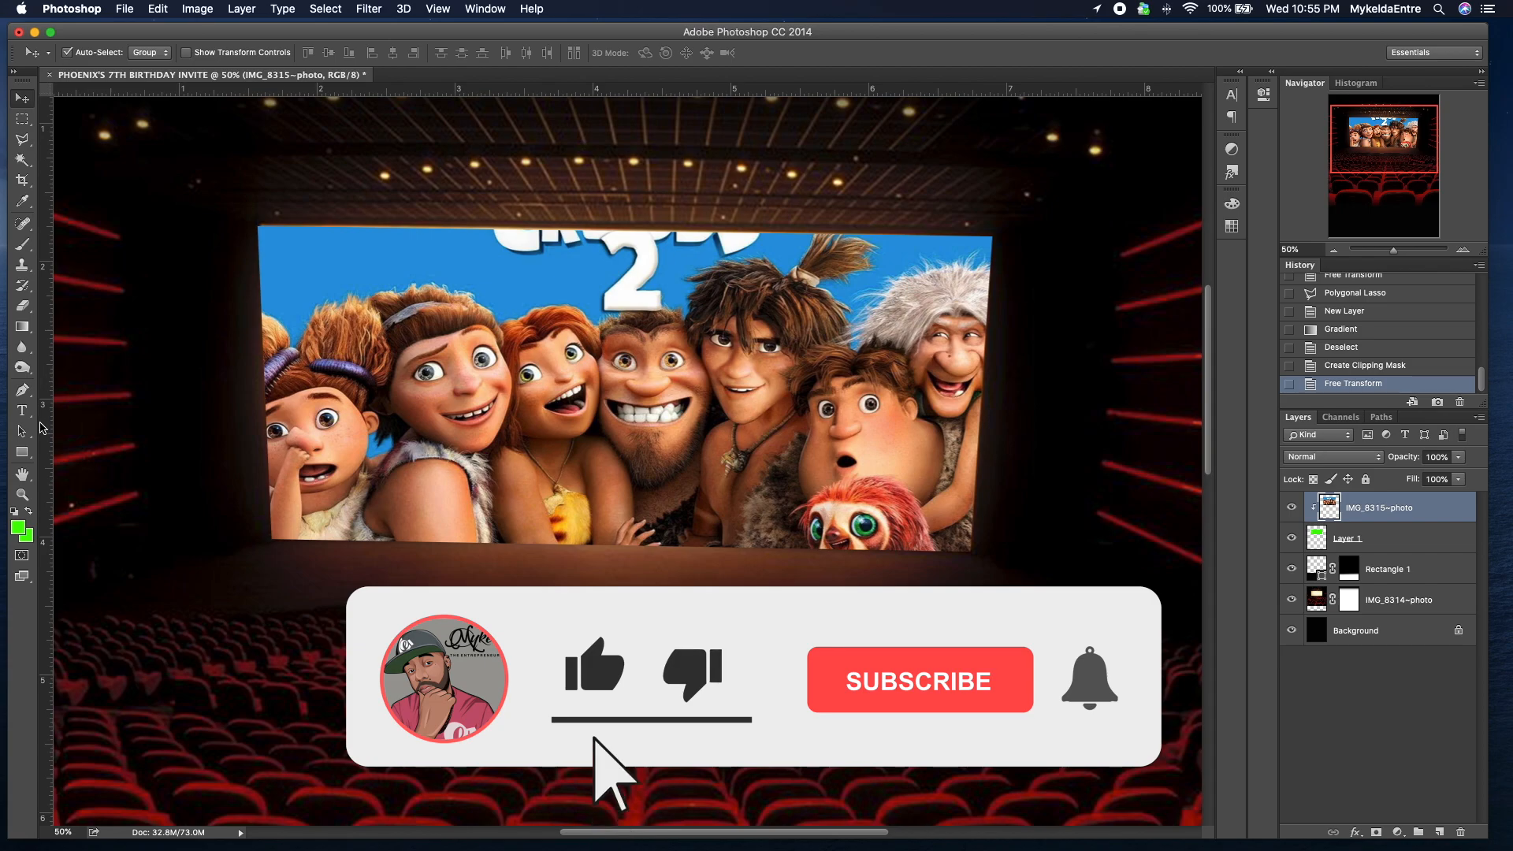
pyautogui.click(23, 245)
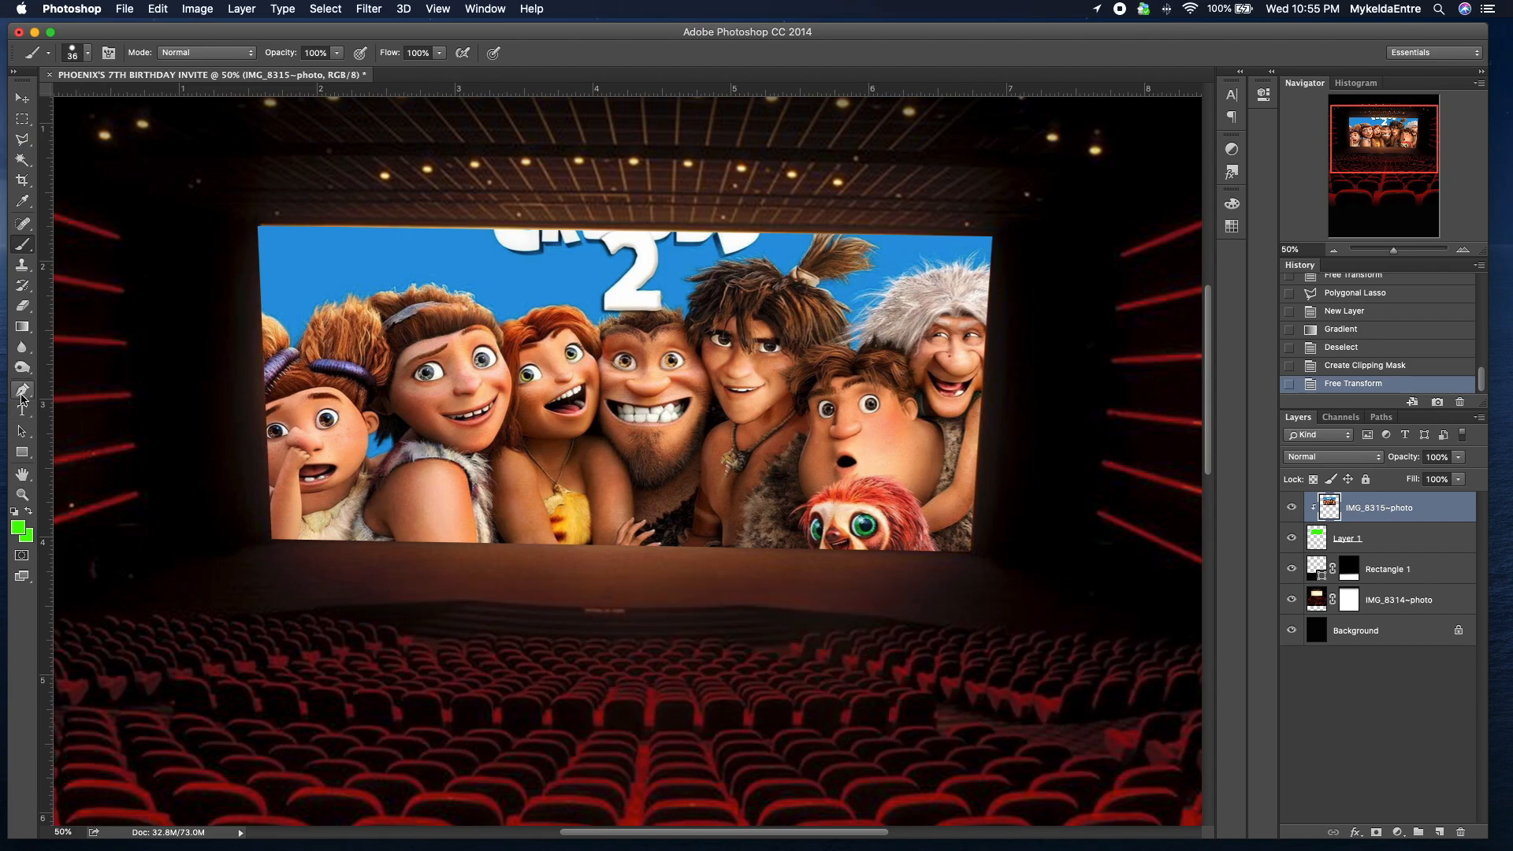
pyautogui.click(18, 532)
pyautogui.click(530, 276)
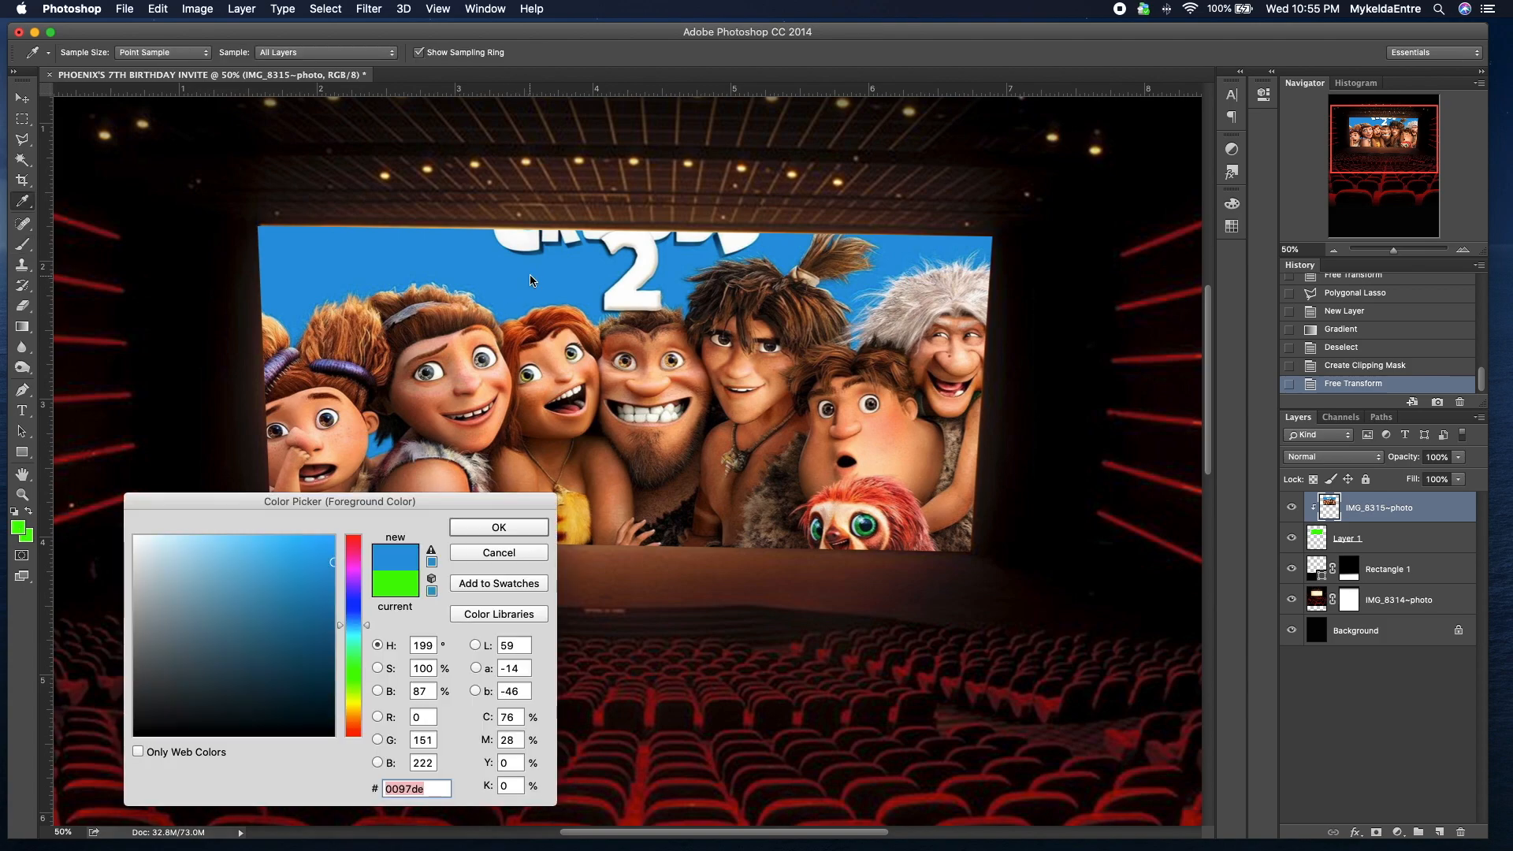
pyautogui.click(476, 528)
pyautogui.press('b')
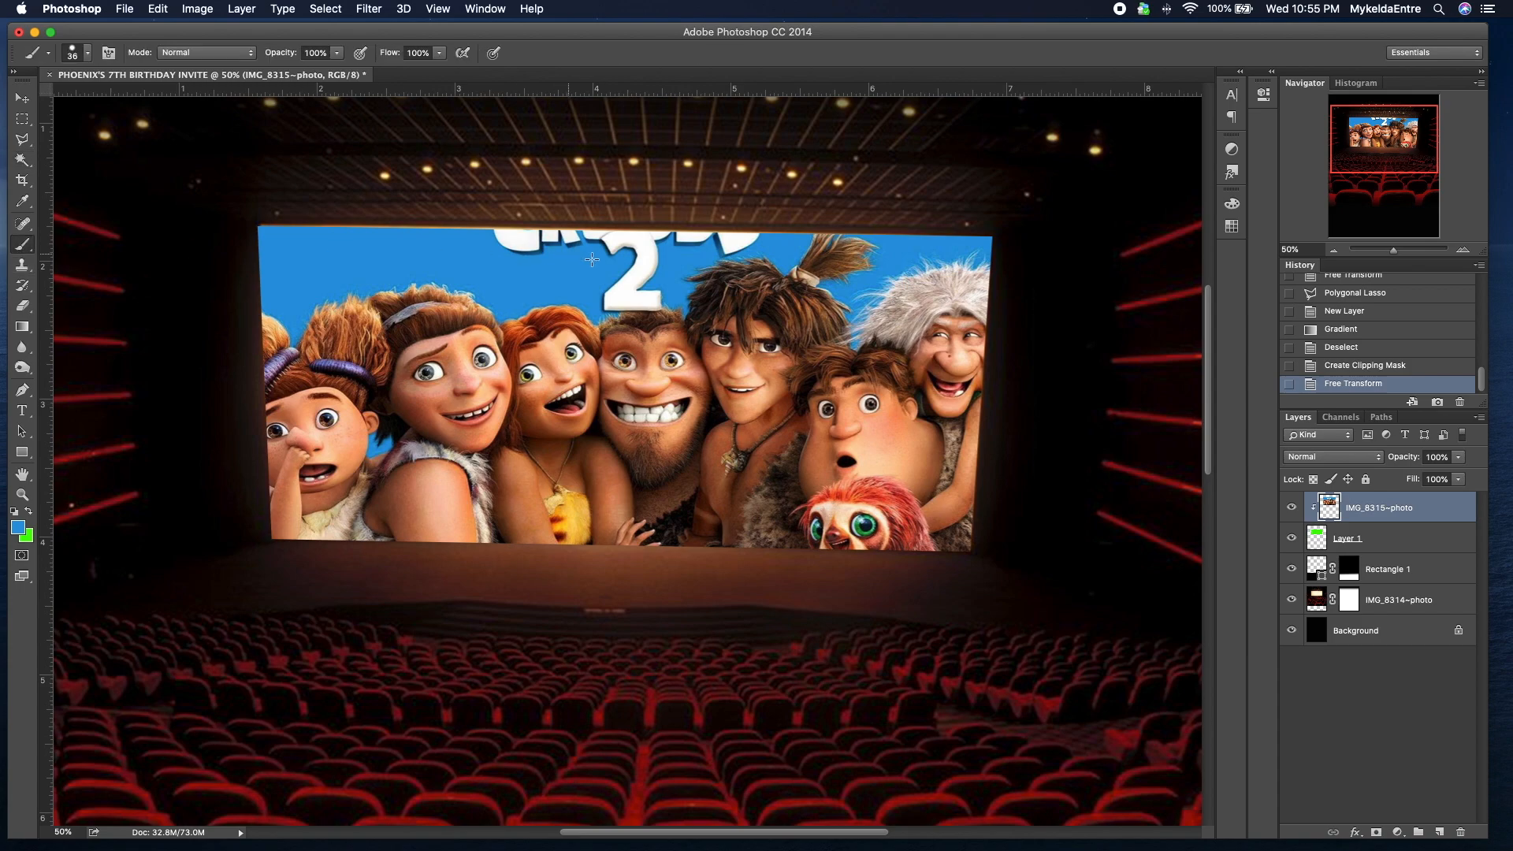
pyautogui.moveTo(625, 277)
pyautogui.mouseDown()
pyautogui.moveTo(602, 301)
pyautogui.moveTo(664, 298)
pyautogui.moveTo(650, 258)
pyautogui.moveTo(755, 235)
pyautogui.moveTo(635, 256)
pyautogui.moveTo(587, 237)
pyautogui.moveTo(461, 234)
pyautogui.moveTo(609, 245)
pyautogui.moveTo(480, 251)
pyautogui.mouseUp()
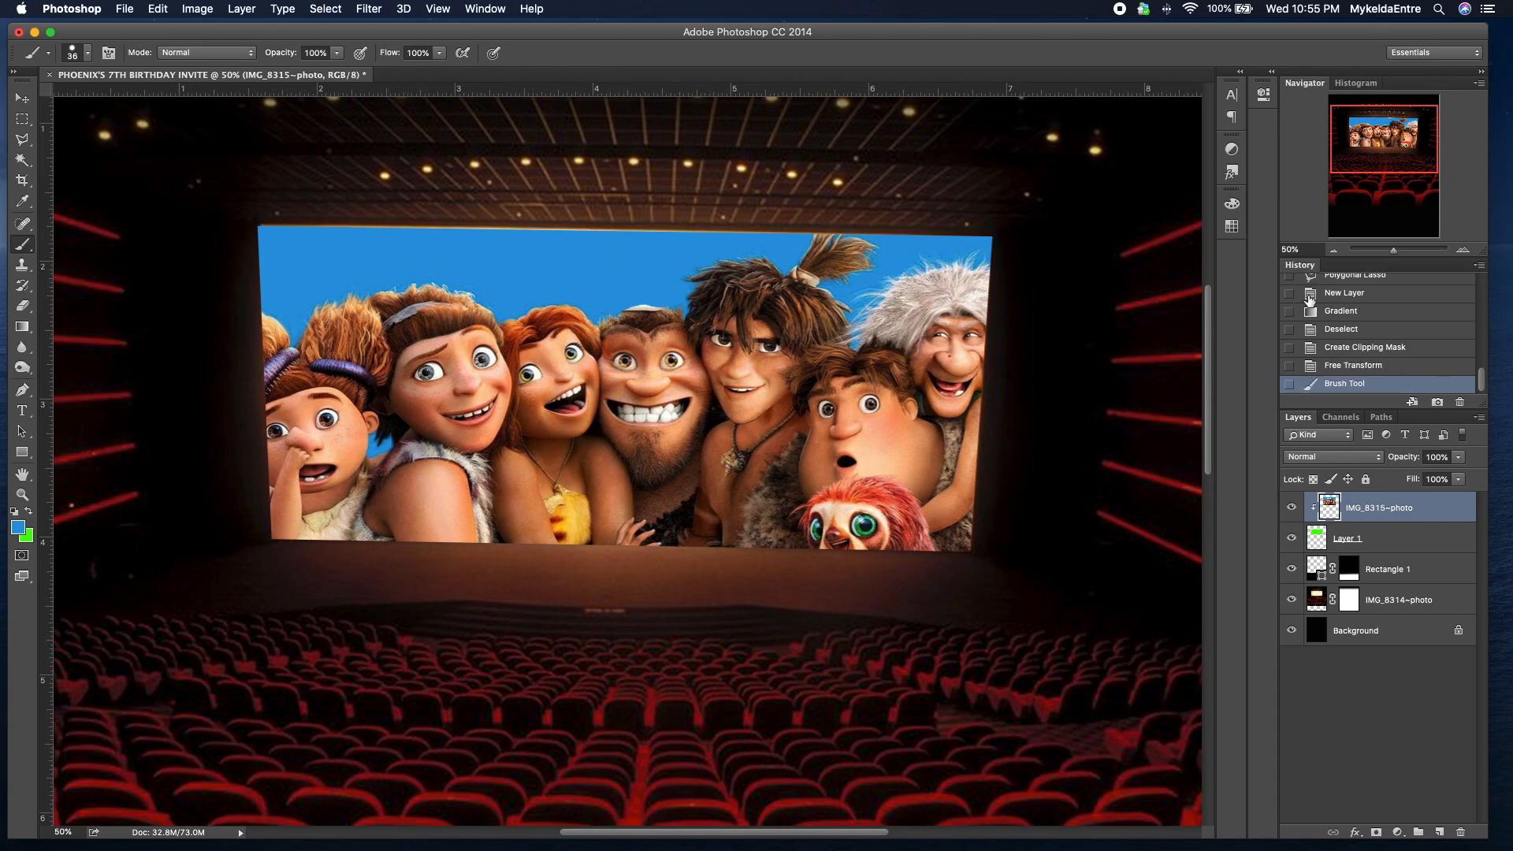
# Step: Outline the leftover white title patch on the central bearded caveman's head with the Polygonal Lasso, including some hair below it
pyautogui.click(1464, 250)
pyautogui.click(1464, 251)
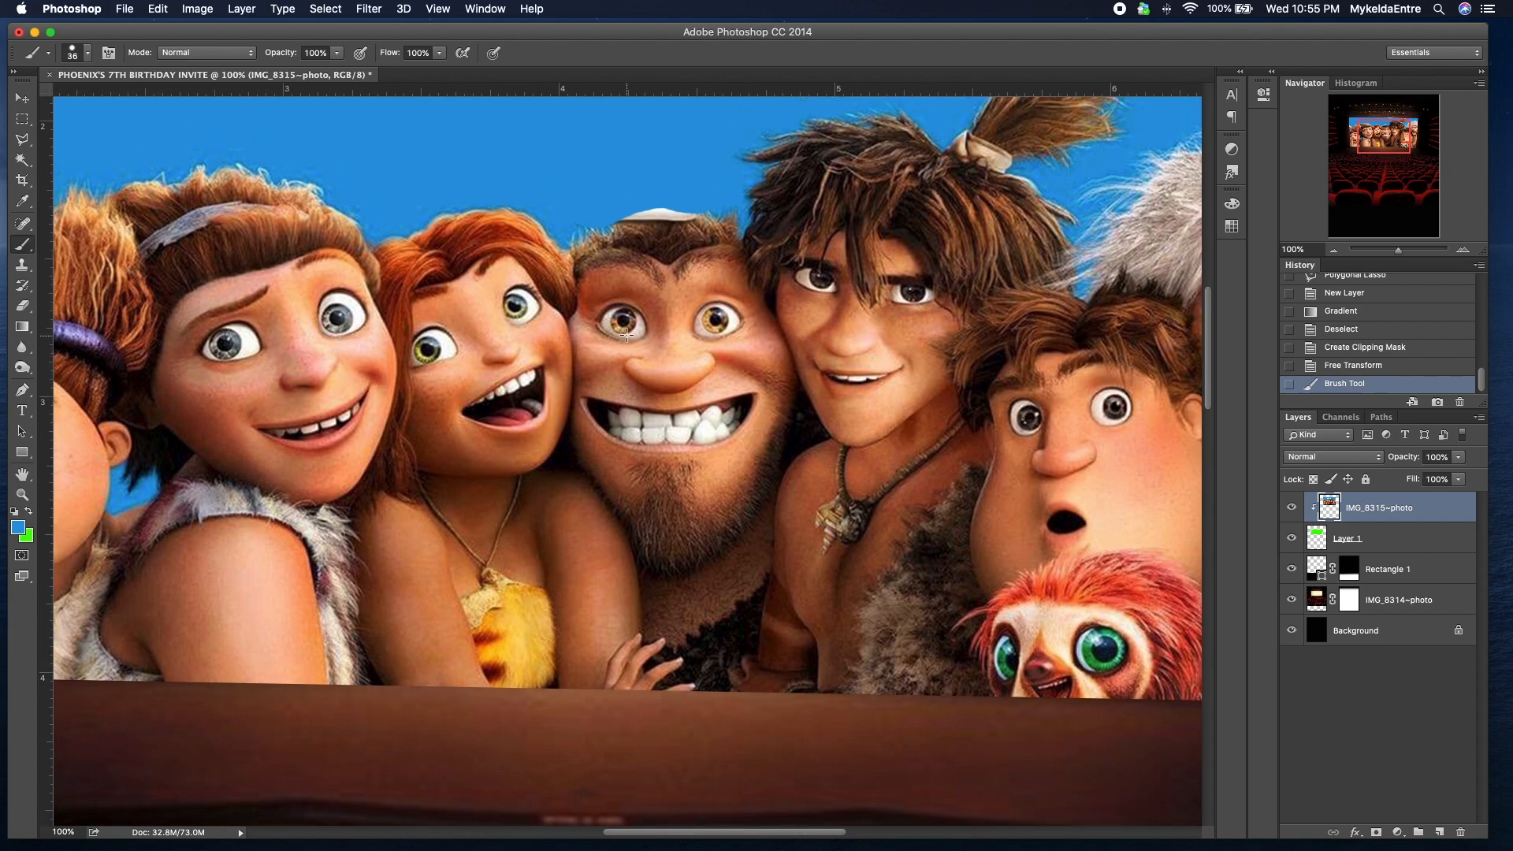
pyautogui.click(19, 144)
pyautogui.click(1464, 251)
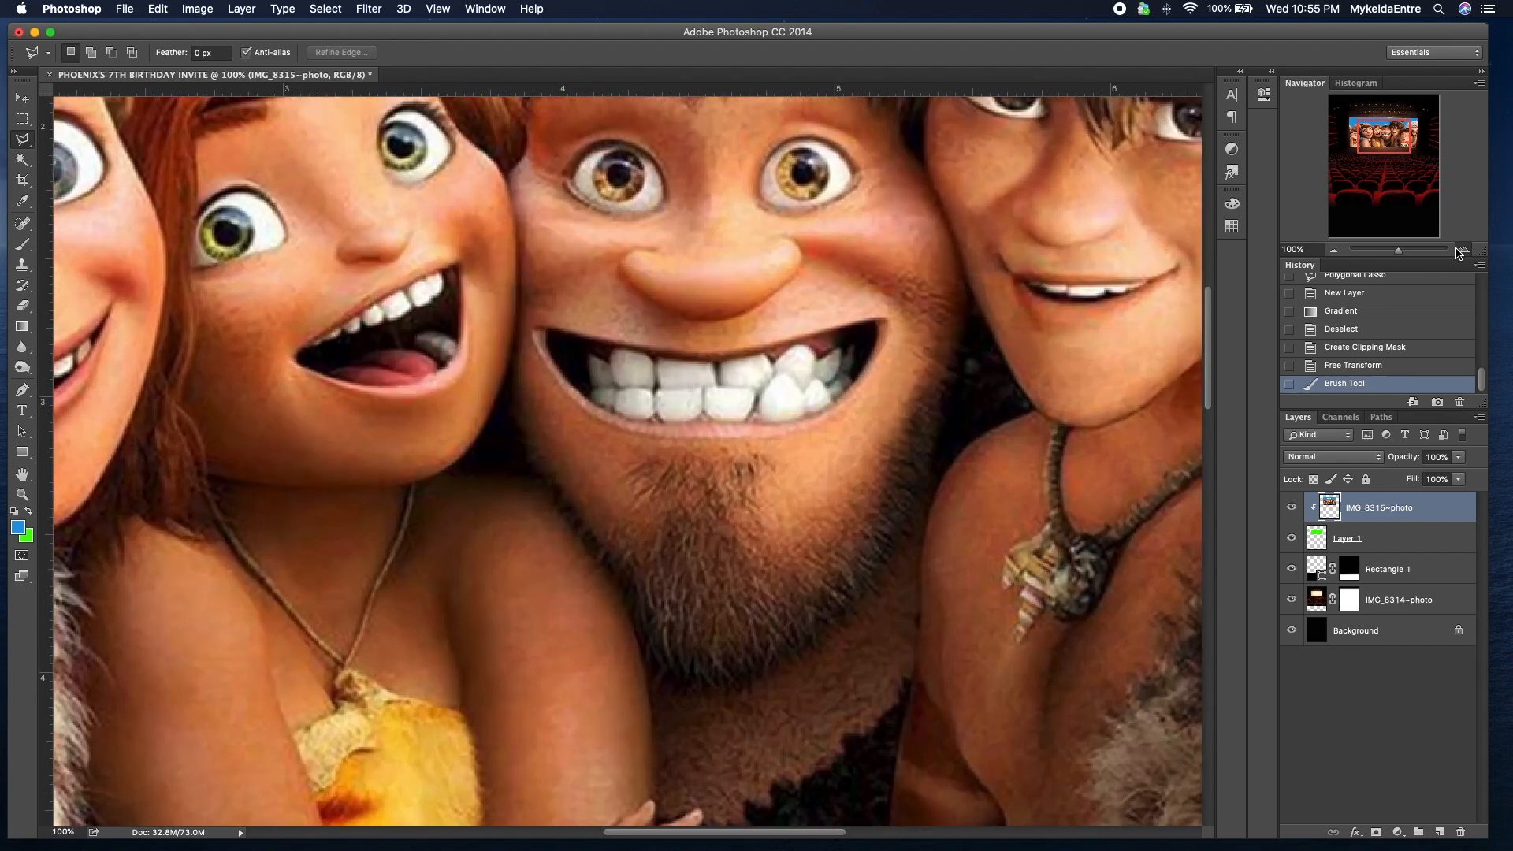
pyautogui.click(1464, 250)
pyautogui.scroll(10, 946, 400)
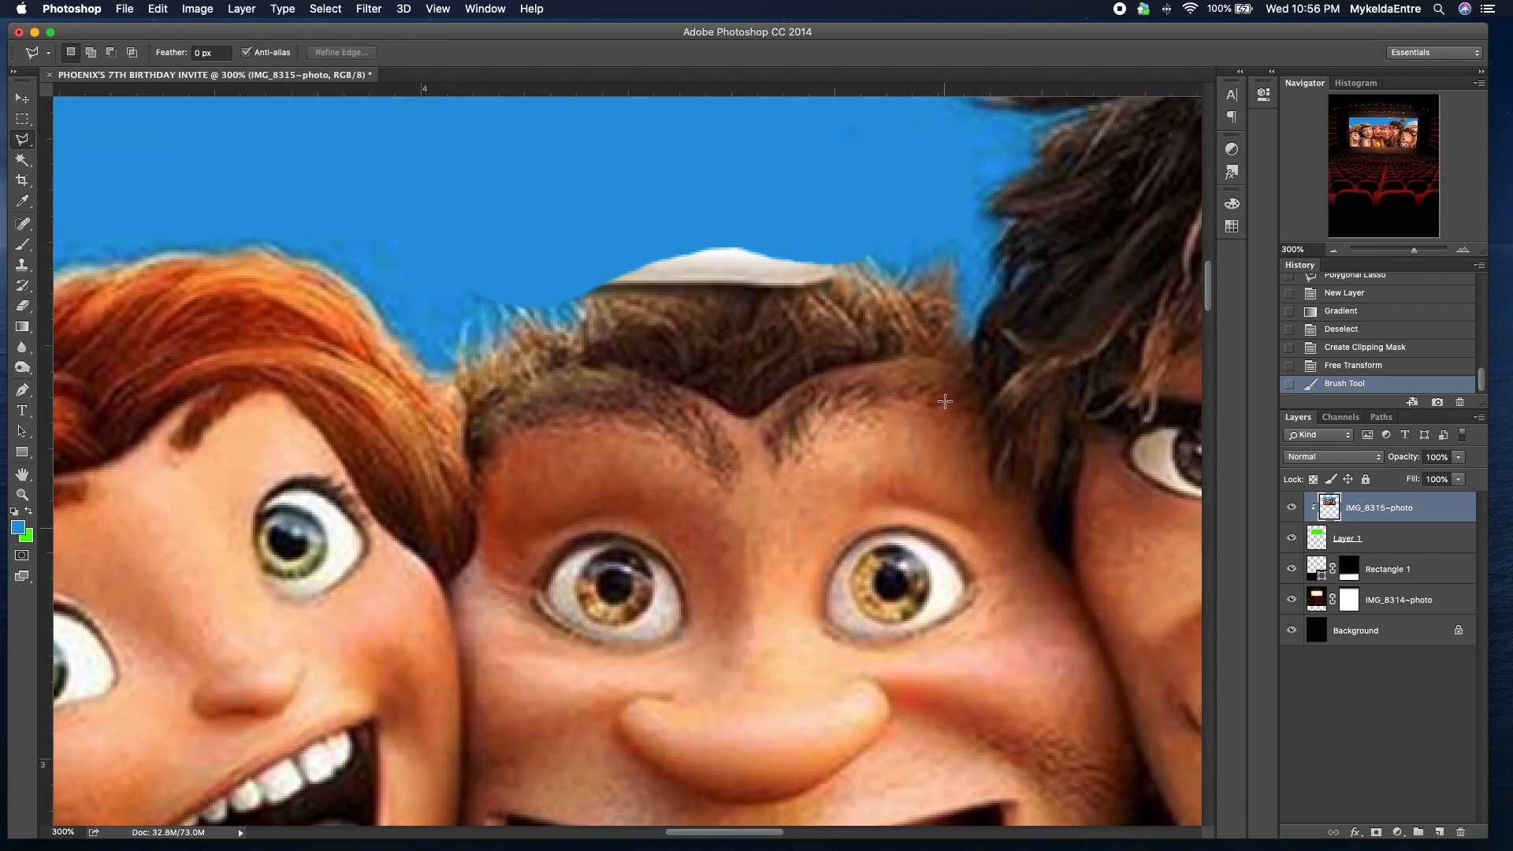
pyautogui.click(644, 276)
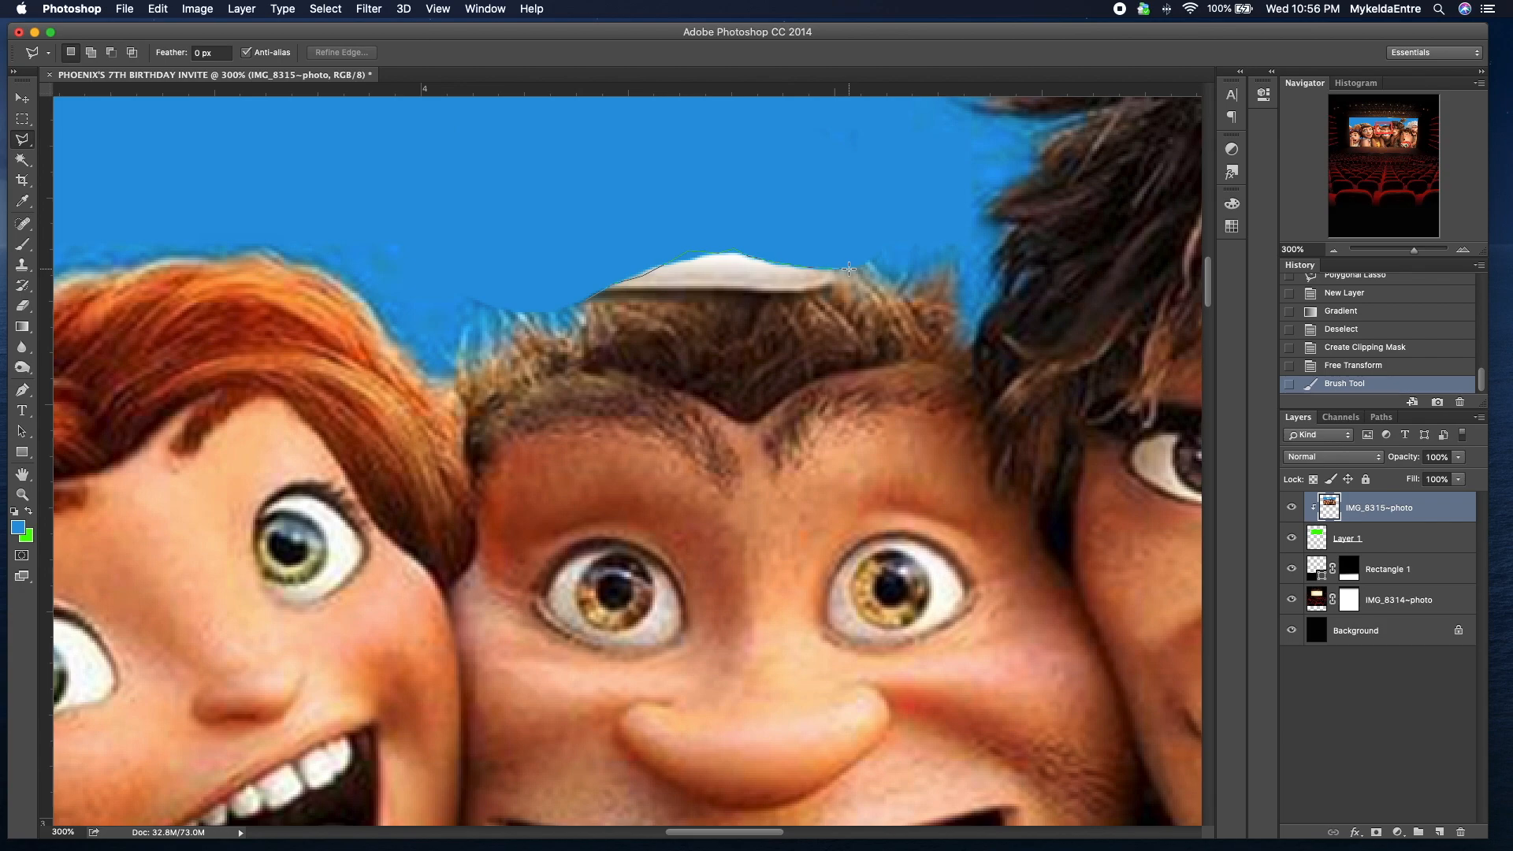
pyautogui.click(891, 289)
pyautogui.click(771, 349)
pyautogui.doubleClick(586, 300)
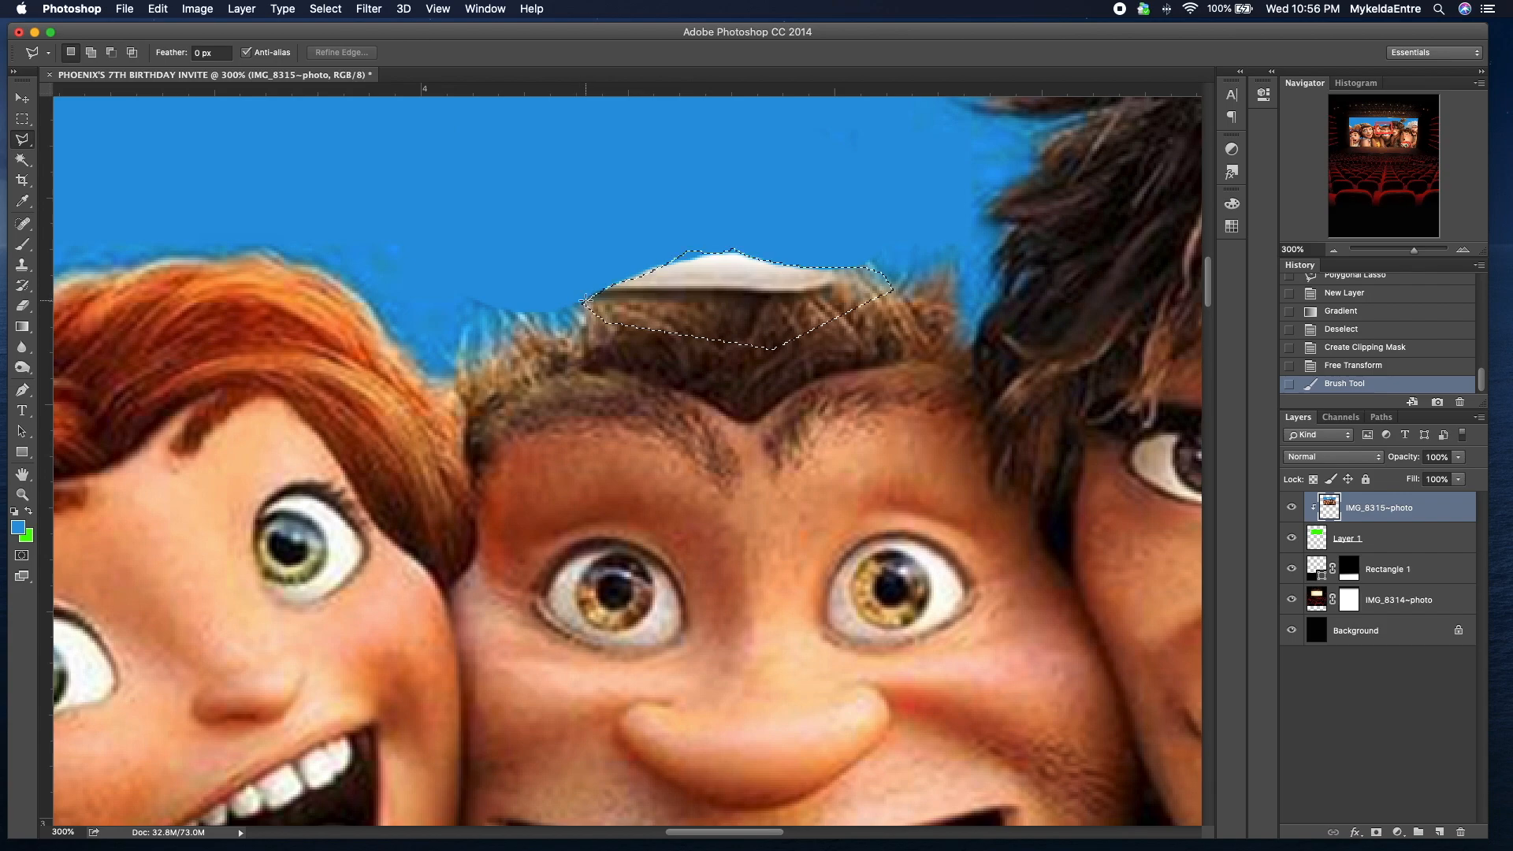
pyautogui.click(18, 531)
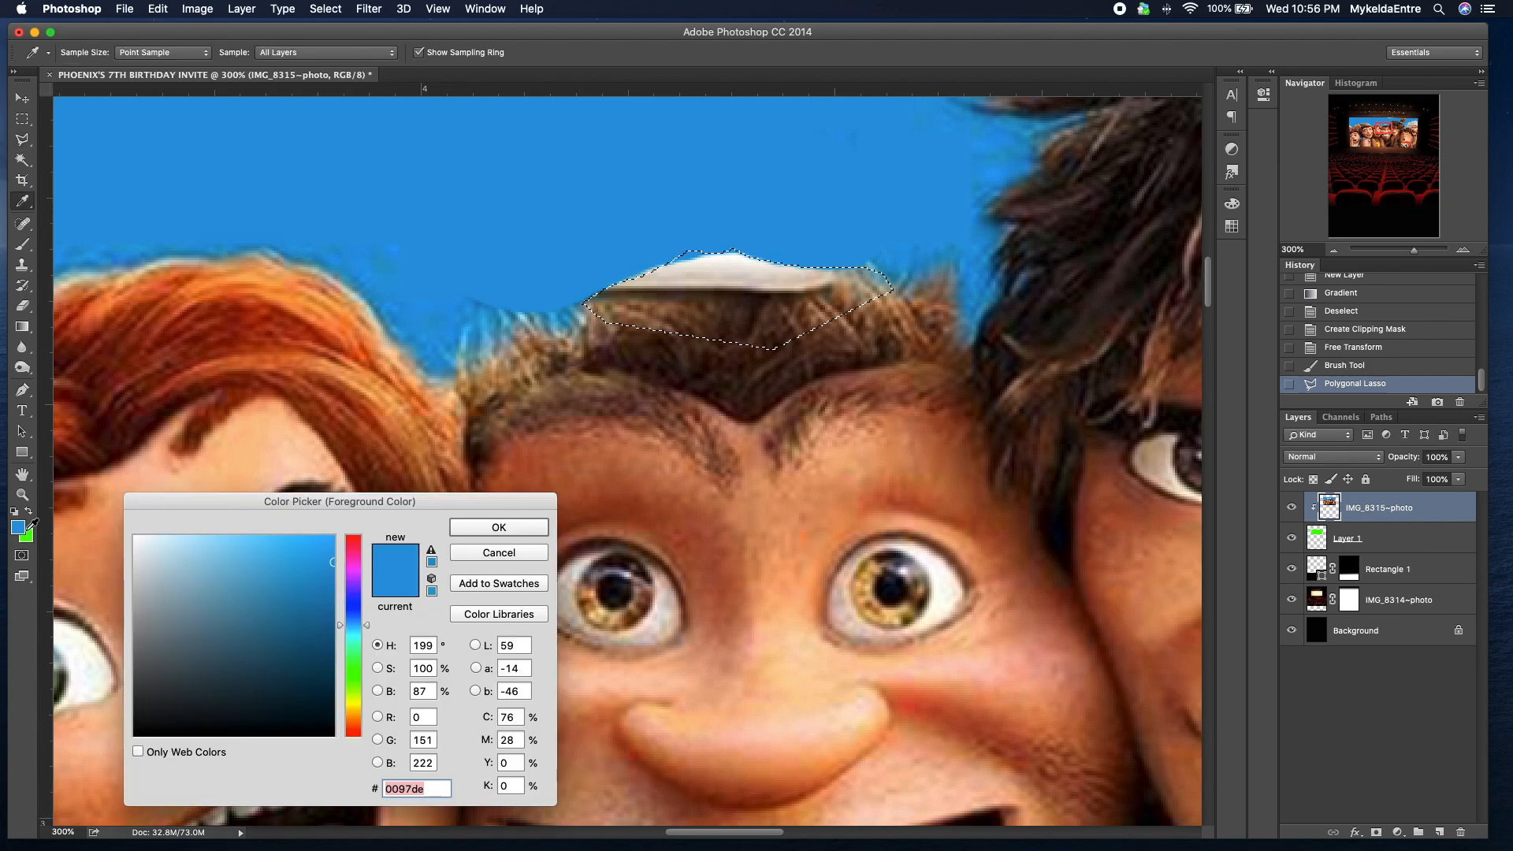
pyautogui.click(749, 308)
pyautogui.click(487, 532)
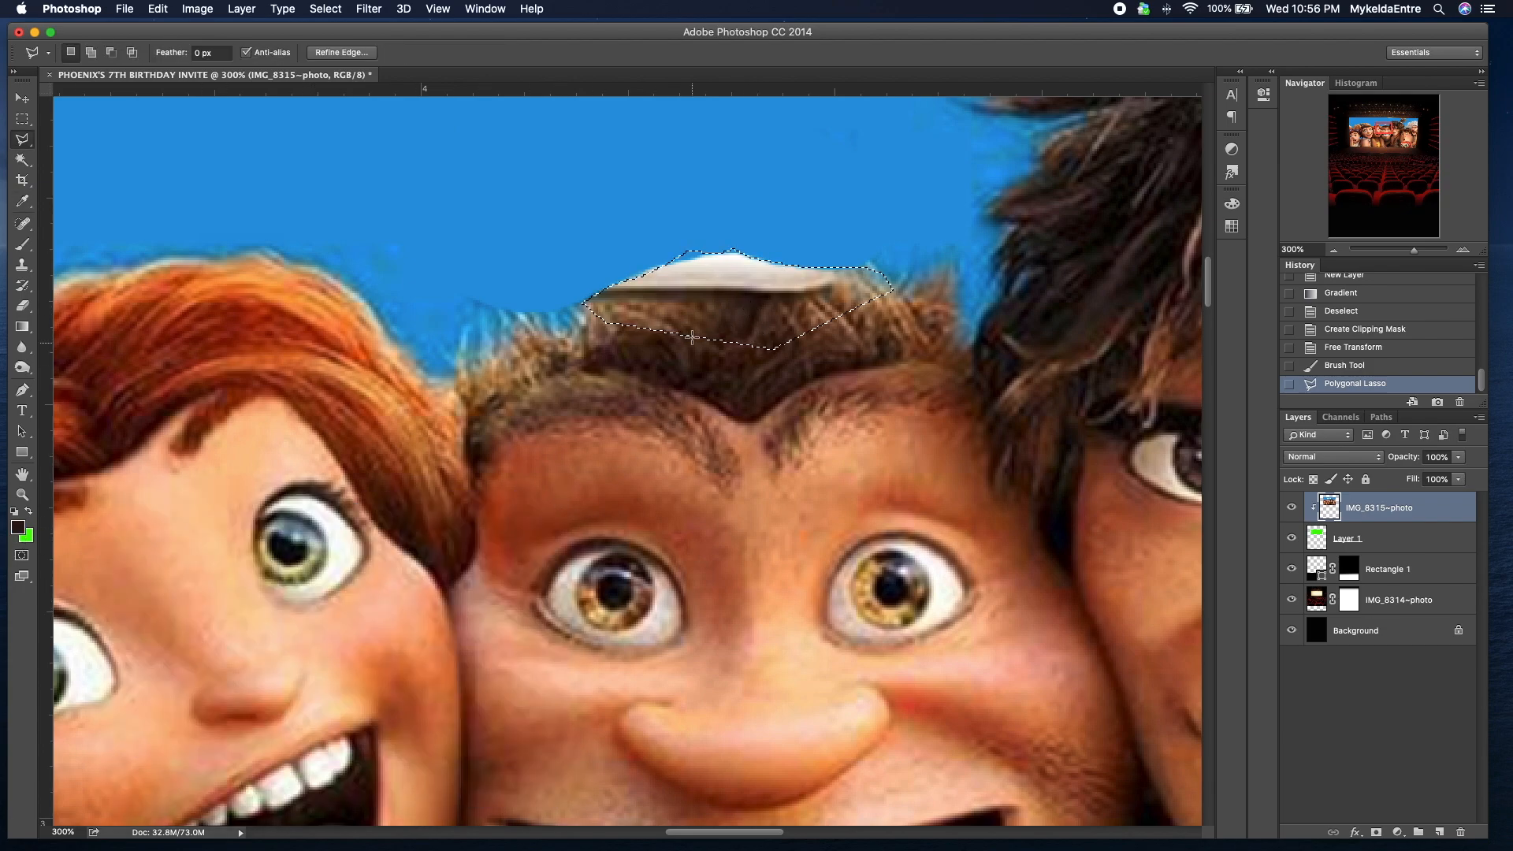
# Step: Sample light brown (#b8936f) from the caveman's hair and paint over the selected white patch with a textured pencil-tip brush
pyautogui.moveTo(707, 295); pyautogui.dragTo(708, 293)
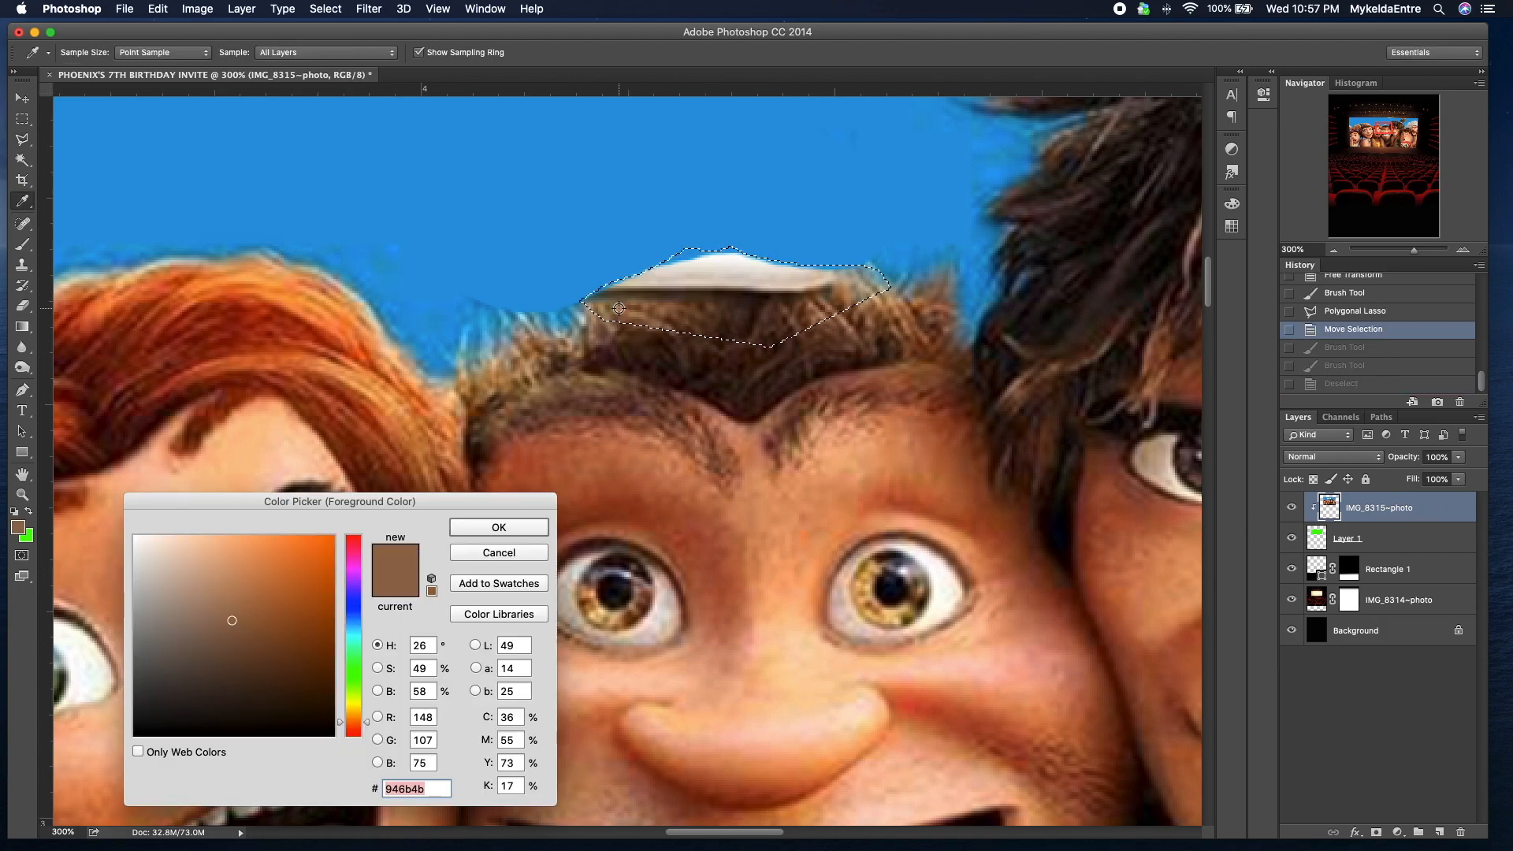
pyautogui.click(619, 308)
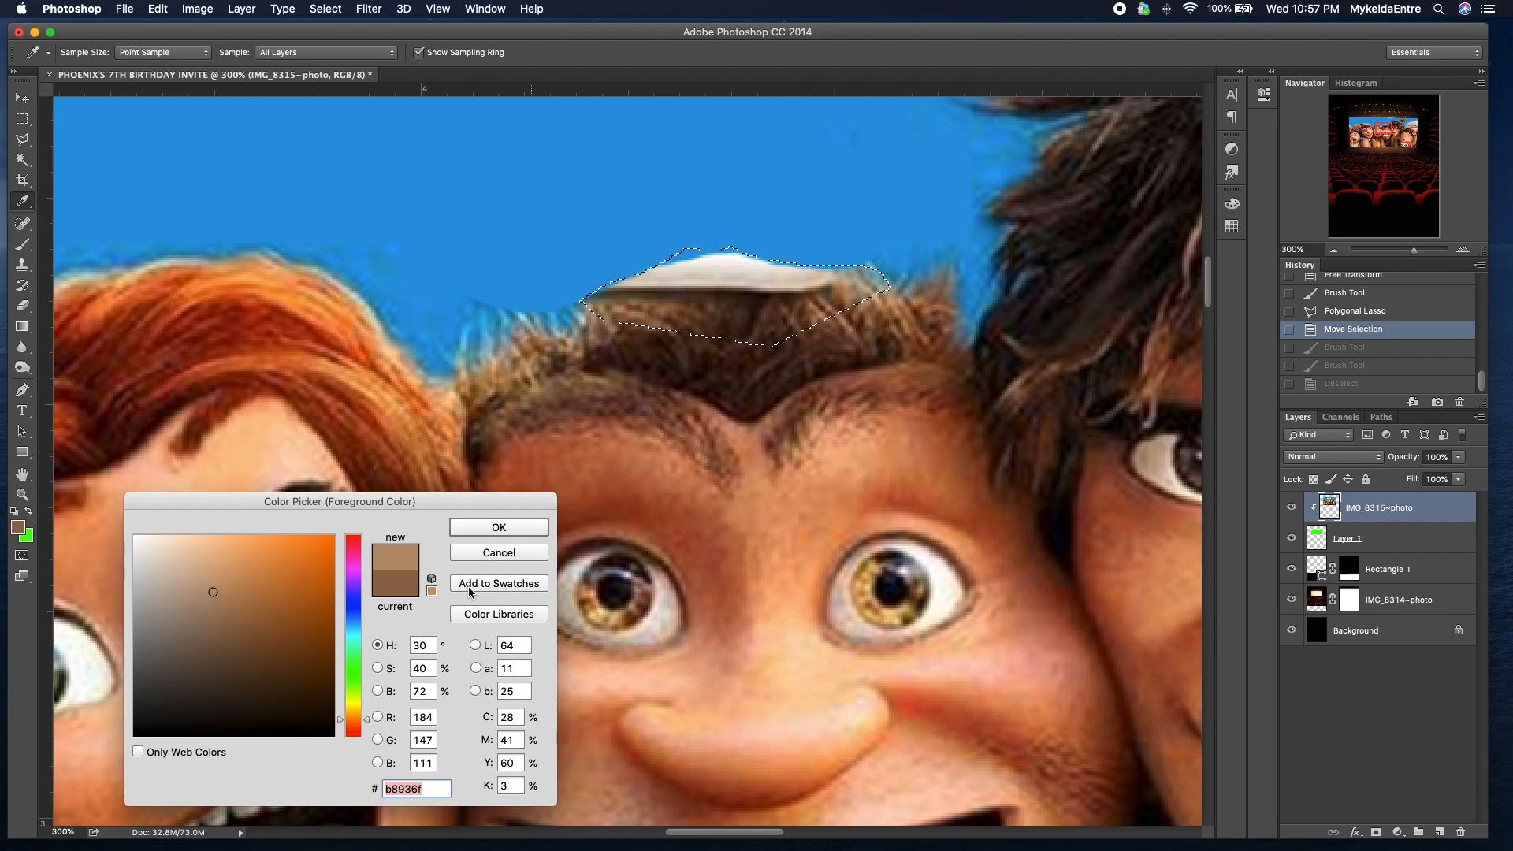
pyautogui.click(498, 527)
pyautogui.press('b')
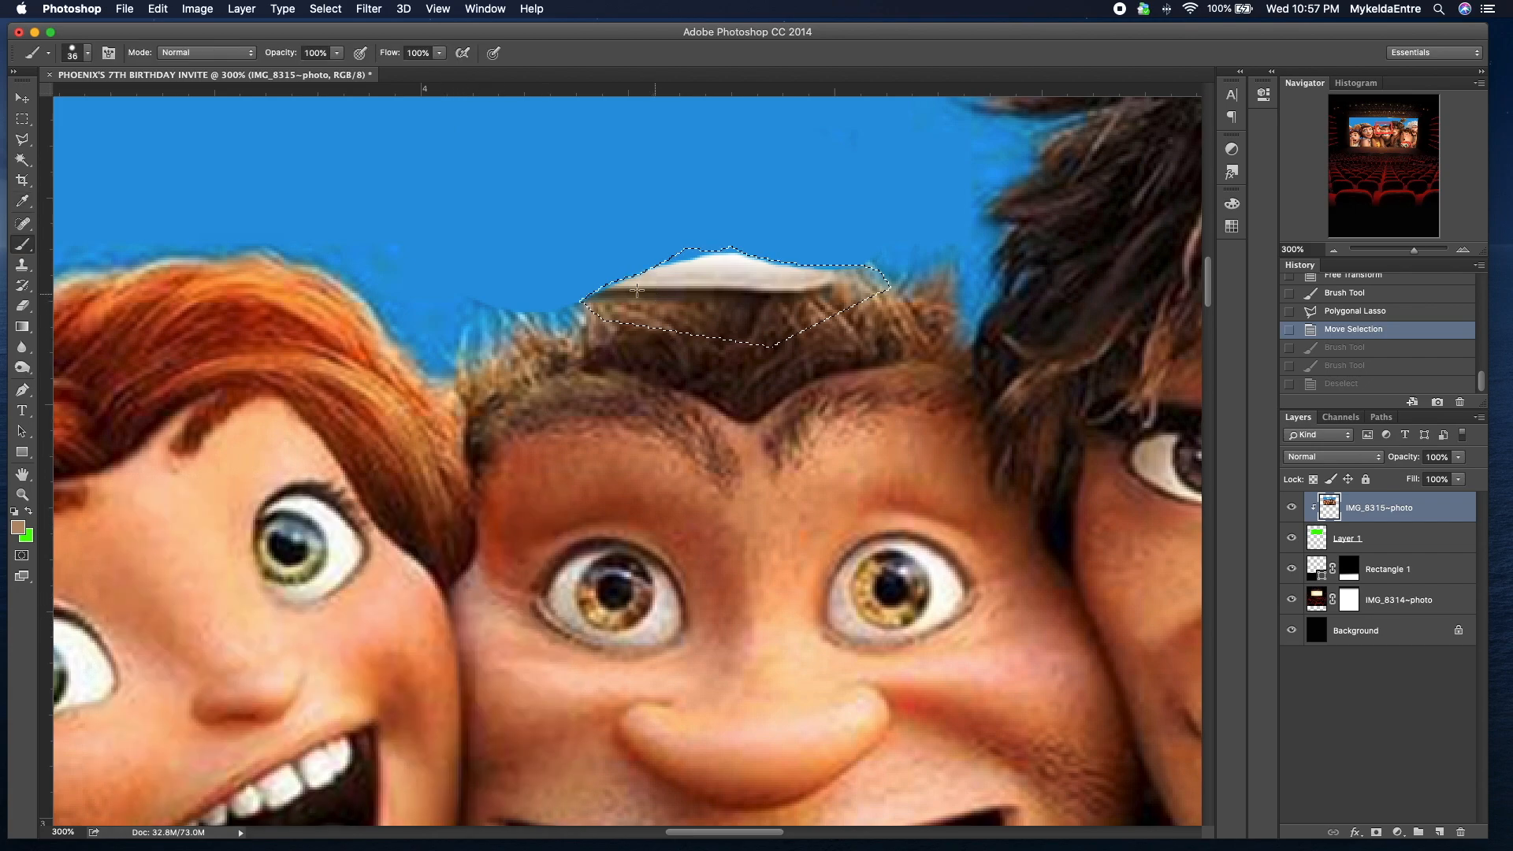
pyautogui.click(86, 53)
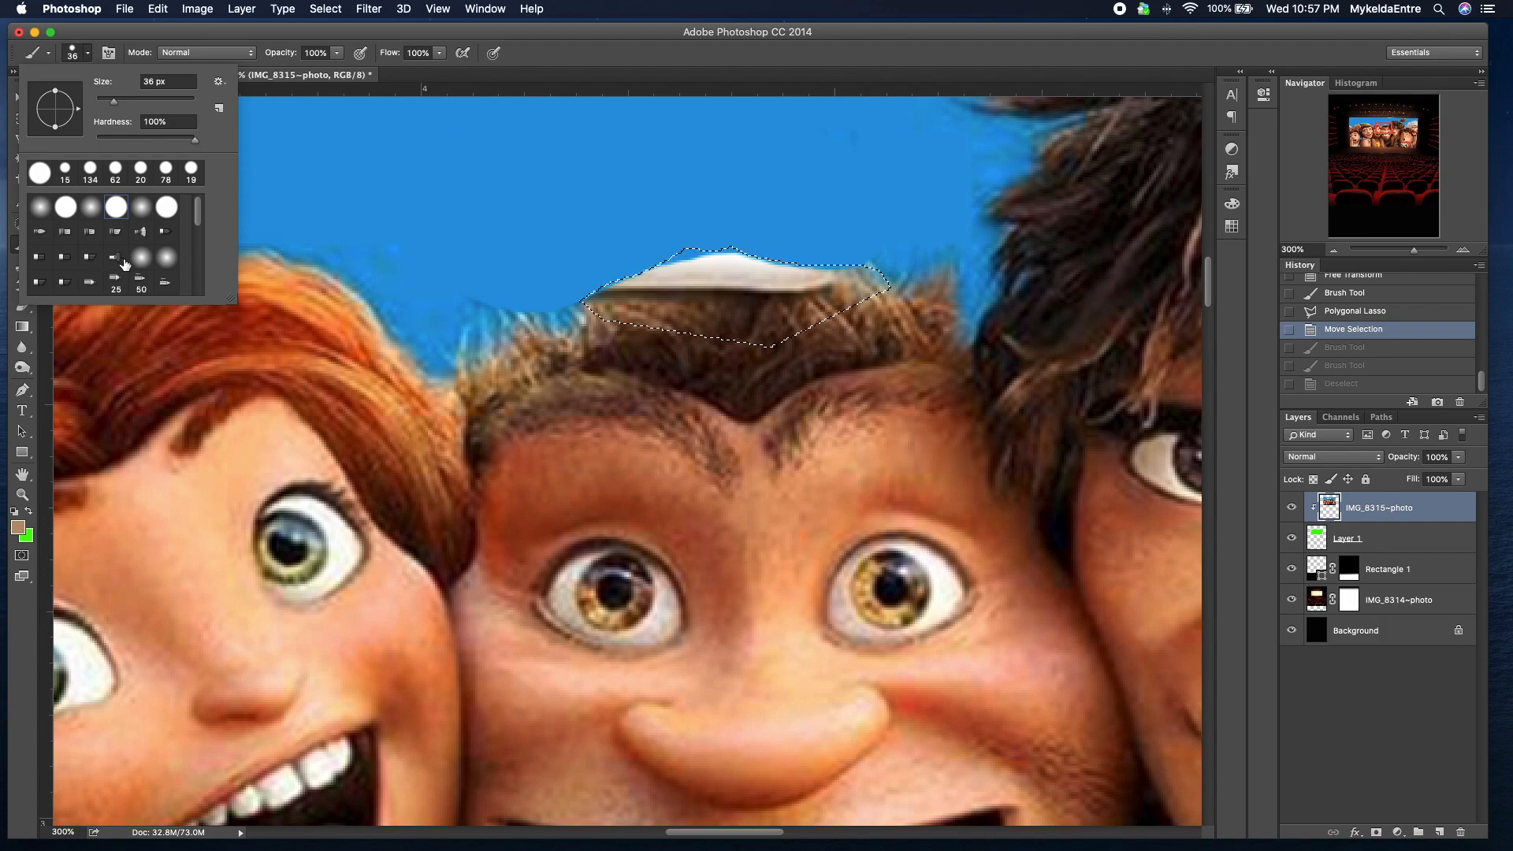
pyautogui.scroll(-1, 124, 265)
pyautogui.scroll(-2, 124, 265)
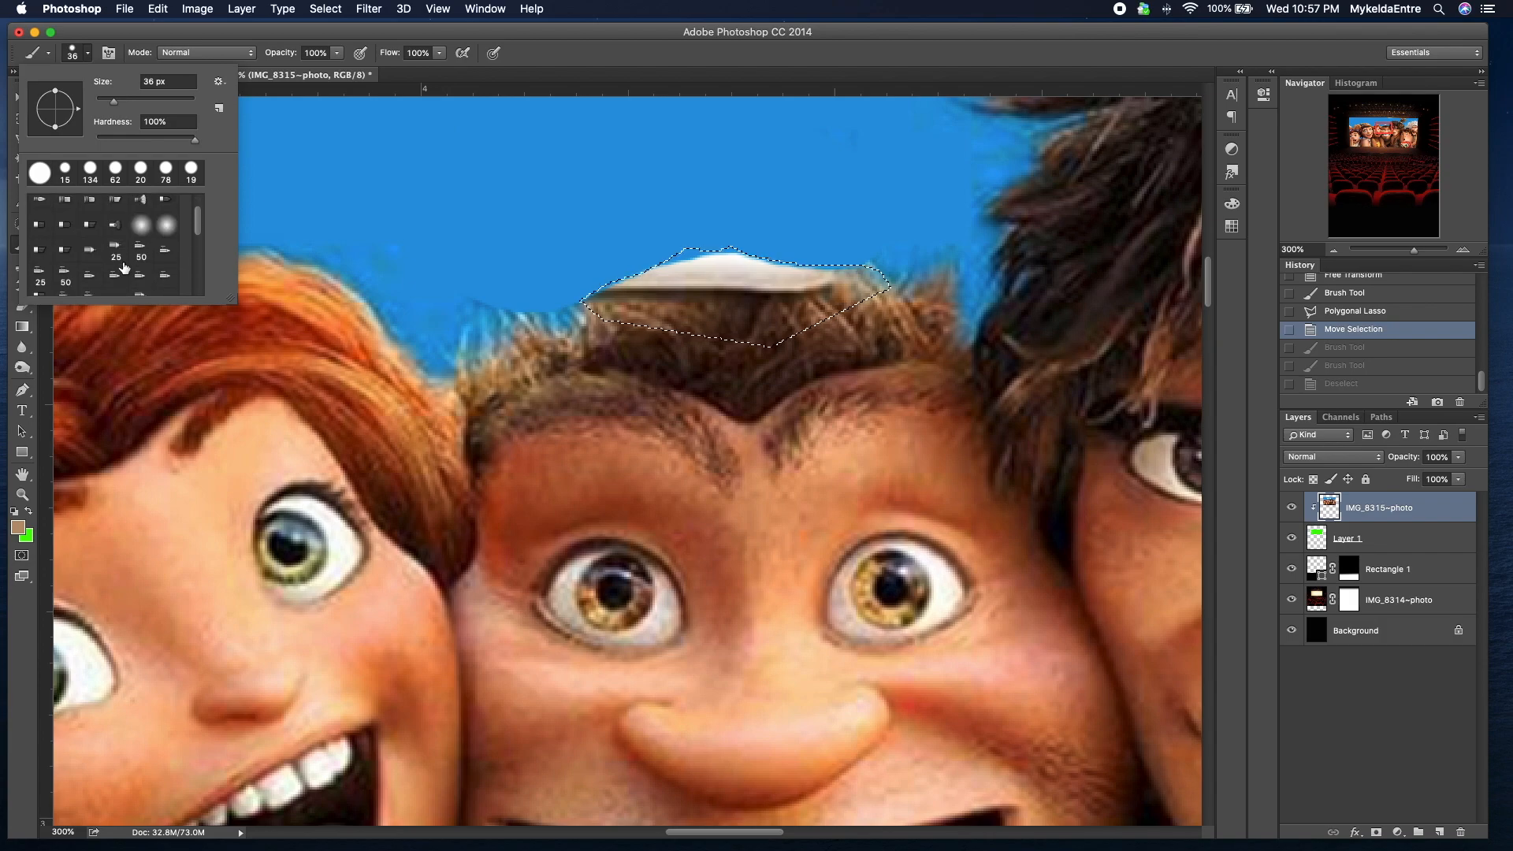
pyautogui.doubleClick(91, 246)
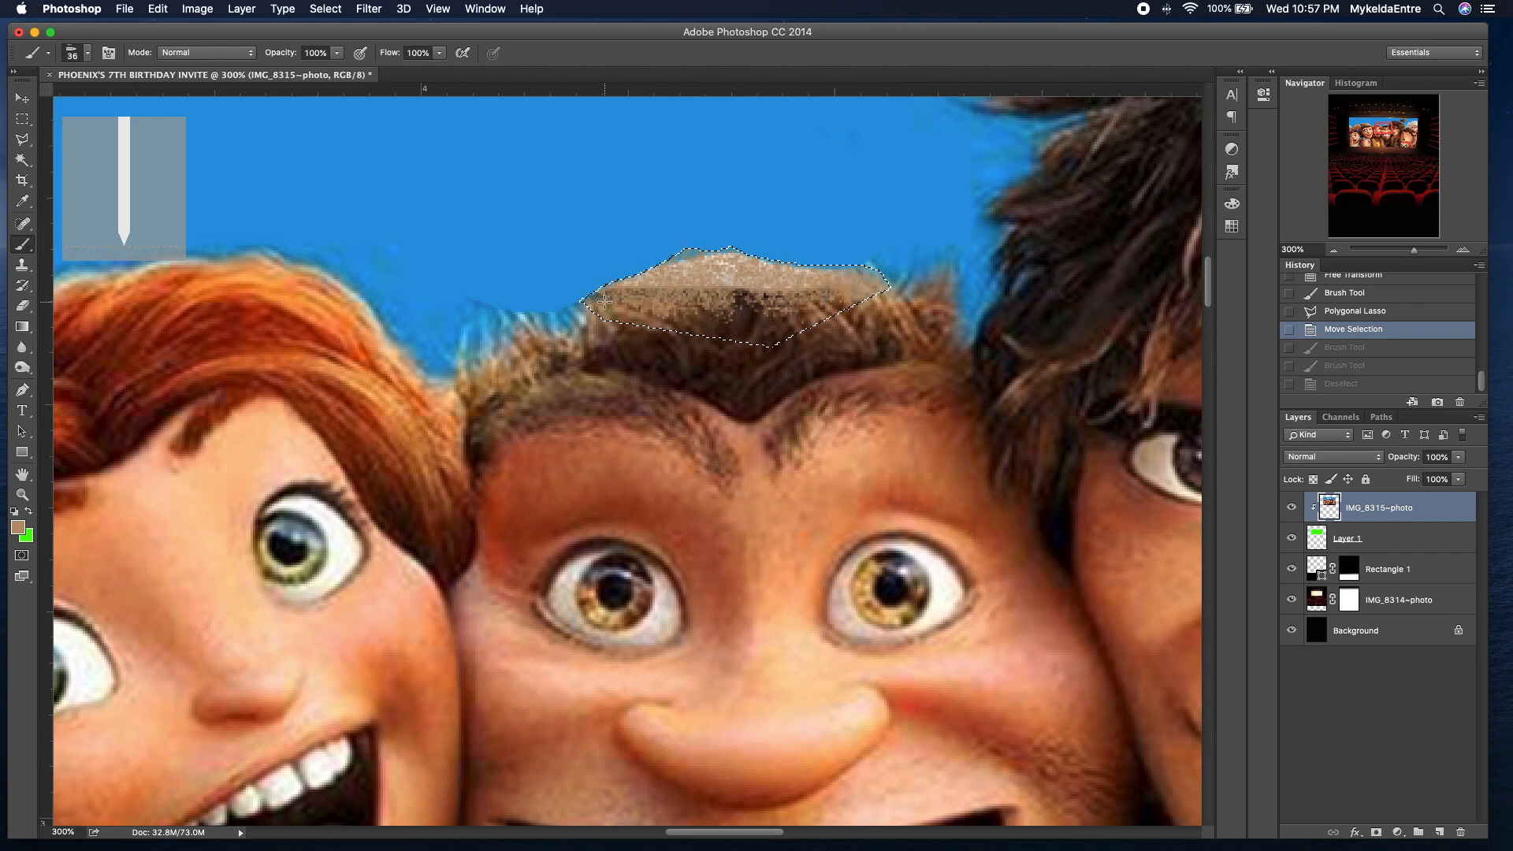
pyautogui.moveTo(697, 323); pyautogui.dragTo(713, 262)
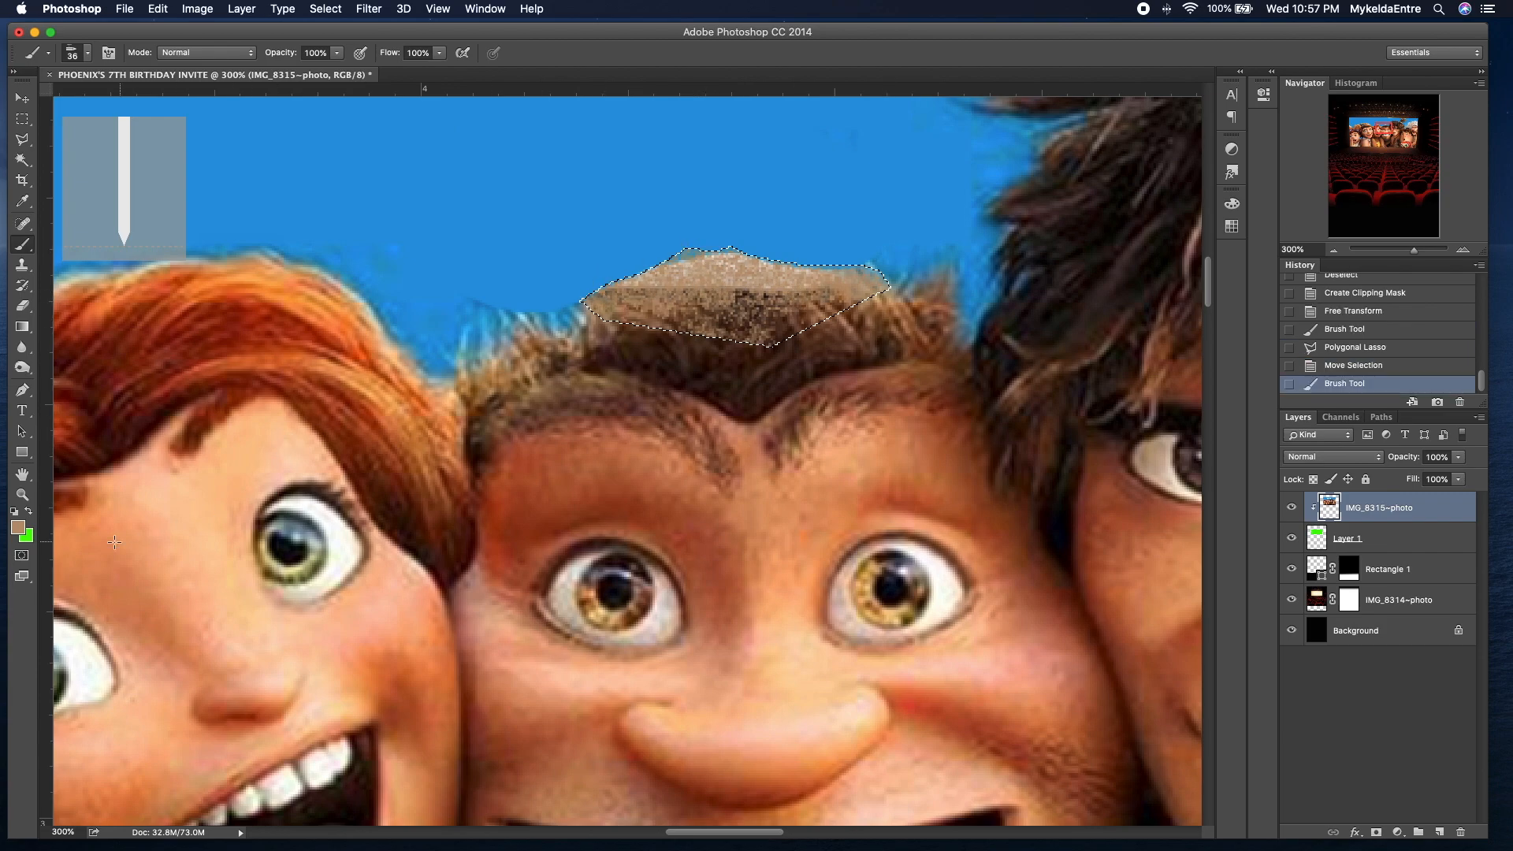
# Step: Sample a dark brown from the caveman's hair, paint it over the lower part of the selected patch, and deselect
pyautogui.click(18, 531)
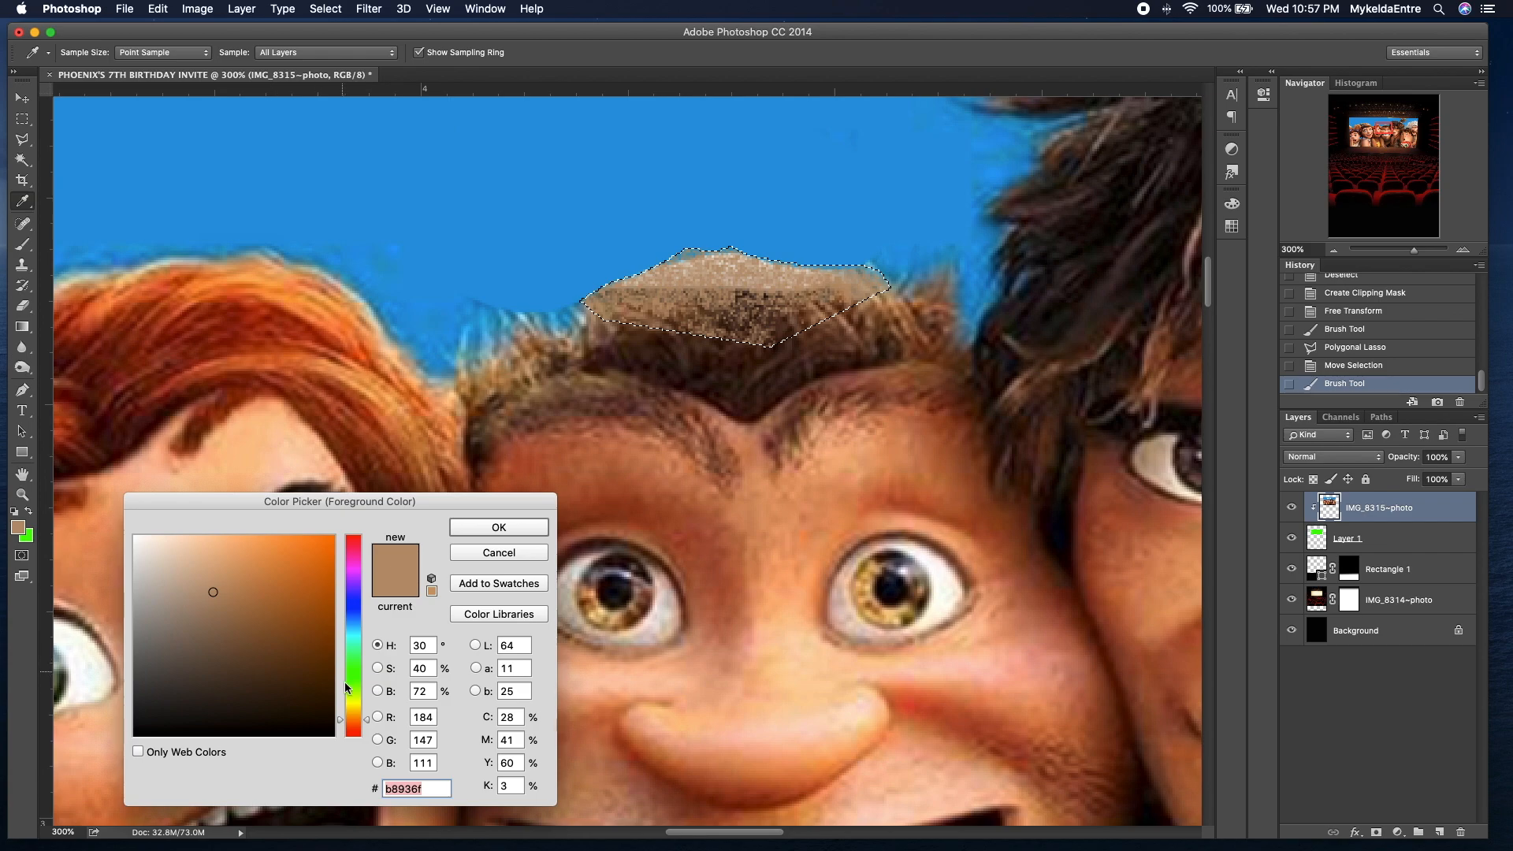
pyautogui.click(697, 364)
pyautogui.click(525, 527)
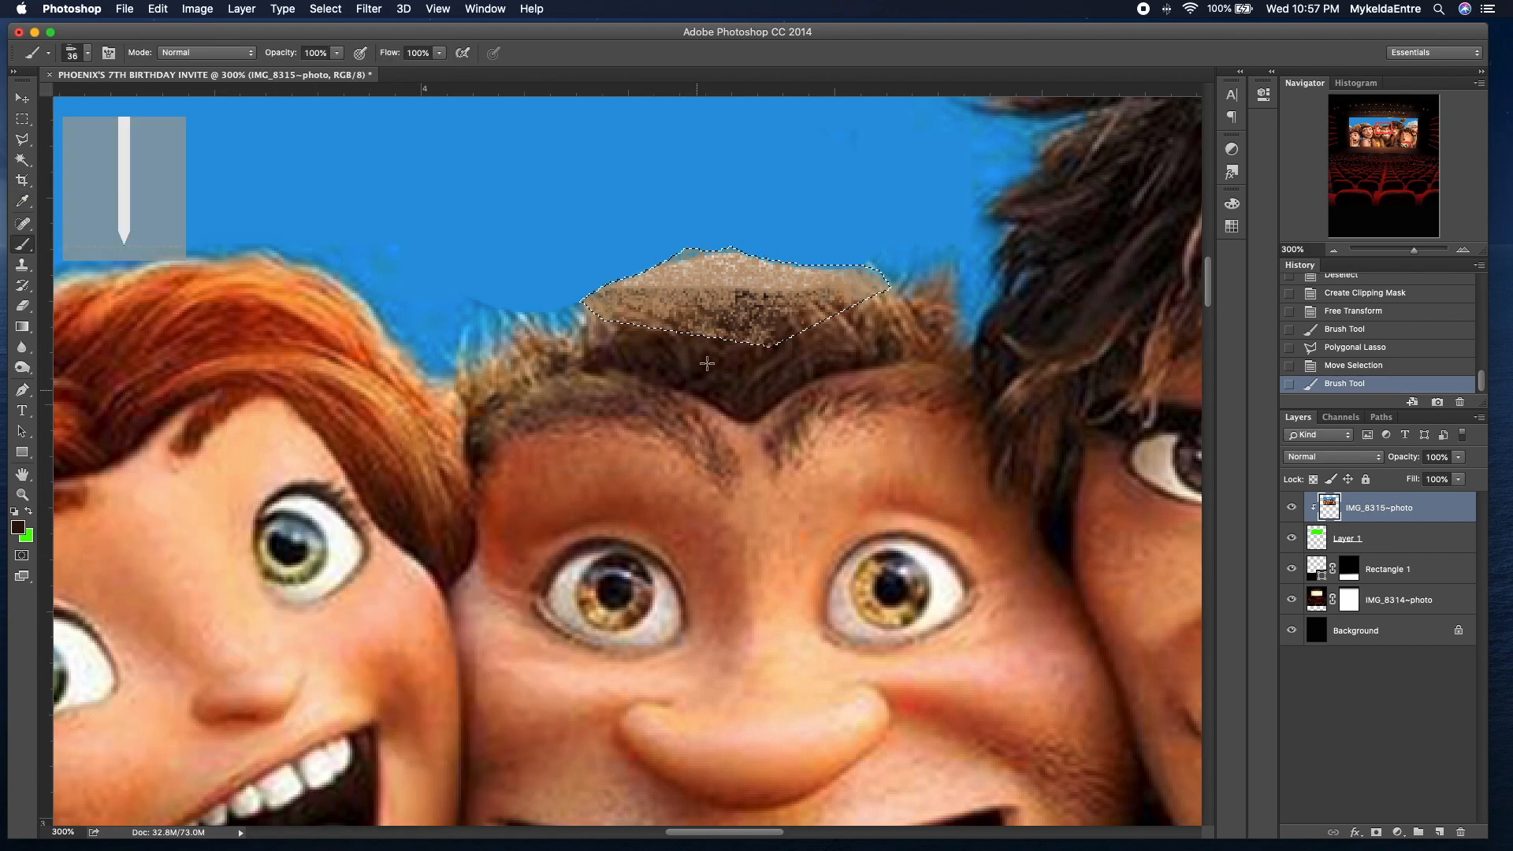
pyautogui.moveTo(703, 306)
pyautogui.mouseDown()
pyautogui.moveTo(748, 350)
pyautogui.moveTo(761, 314)
pyautogui.moveTo(842, 311)
pyautogui.moveTo(690, 337)
pyautogui.moveTo(658, 326)
pyautogui.moveTo(848, 310)
pyautogui.moveTo(788, 317)
pyautogui.mouseUp()
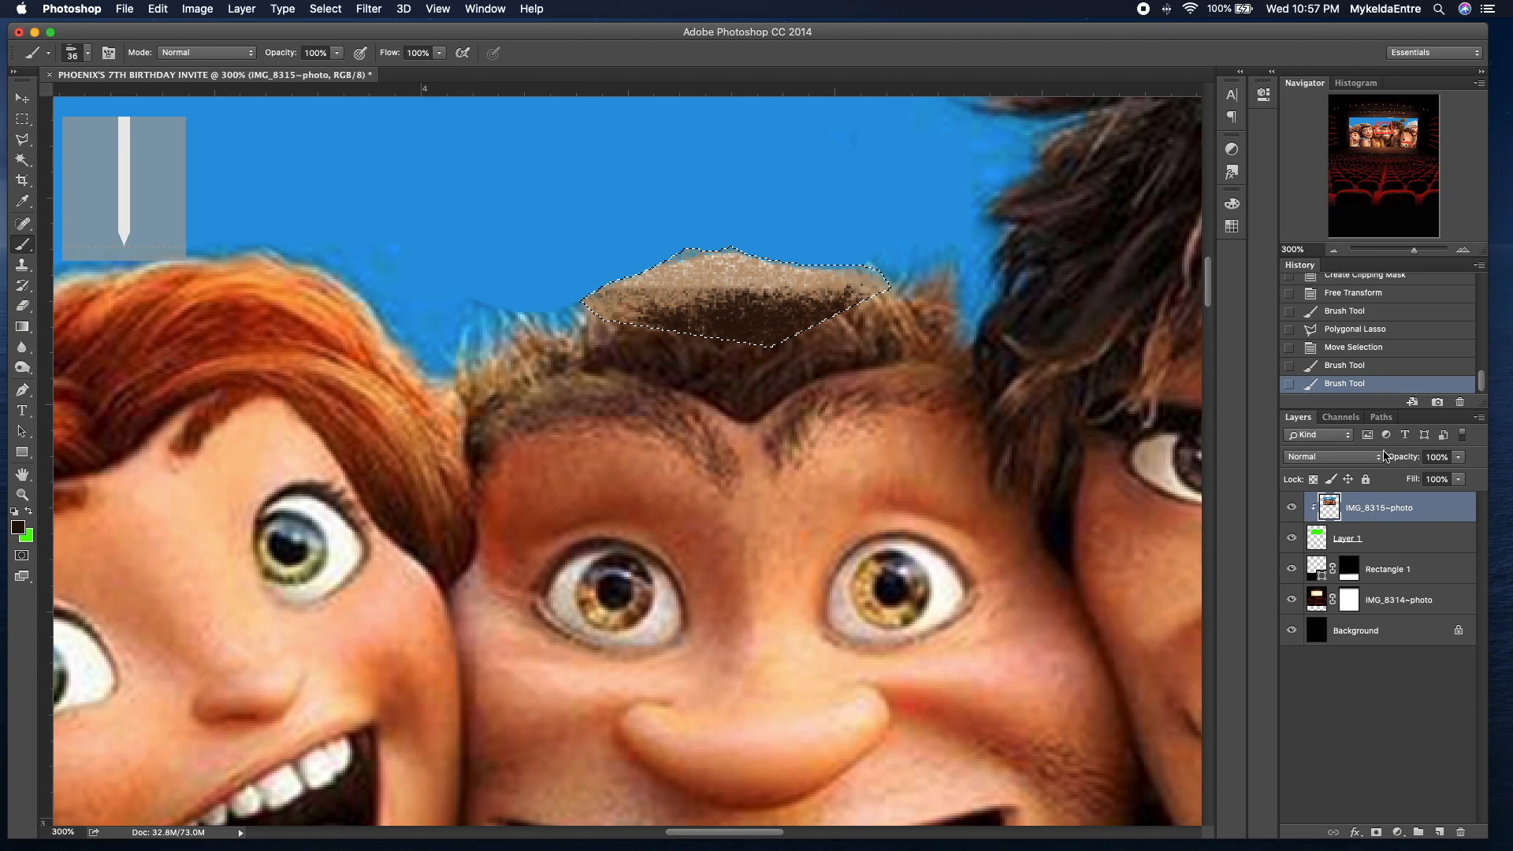
pyautogui.press('cmd+d')
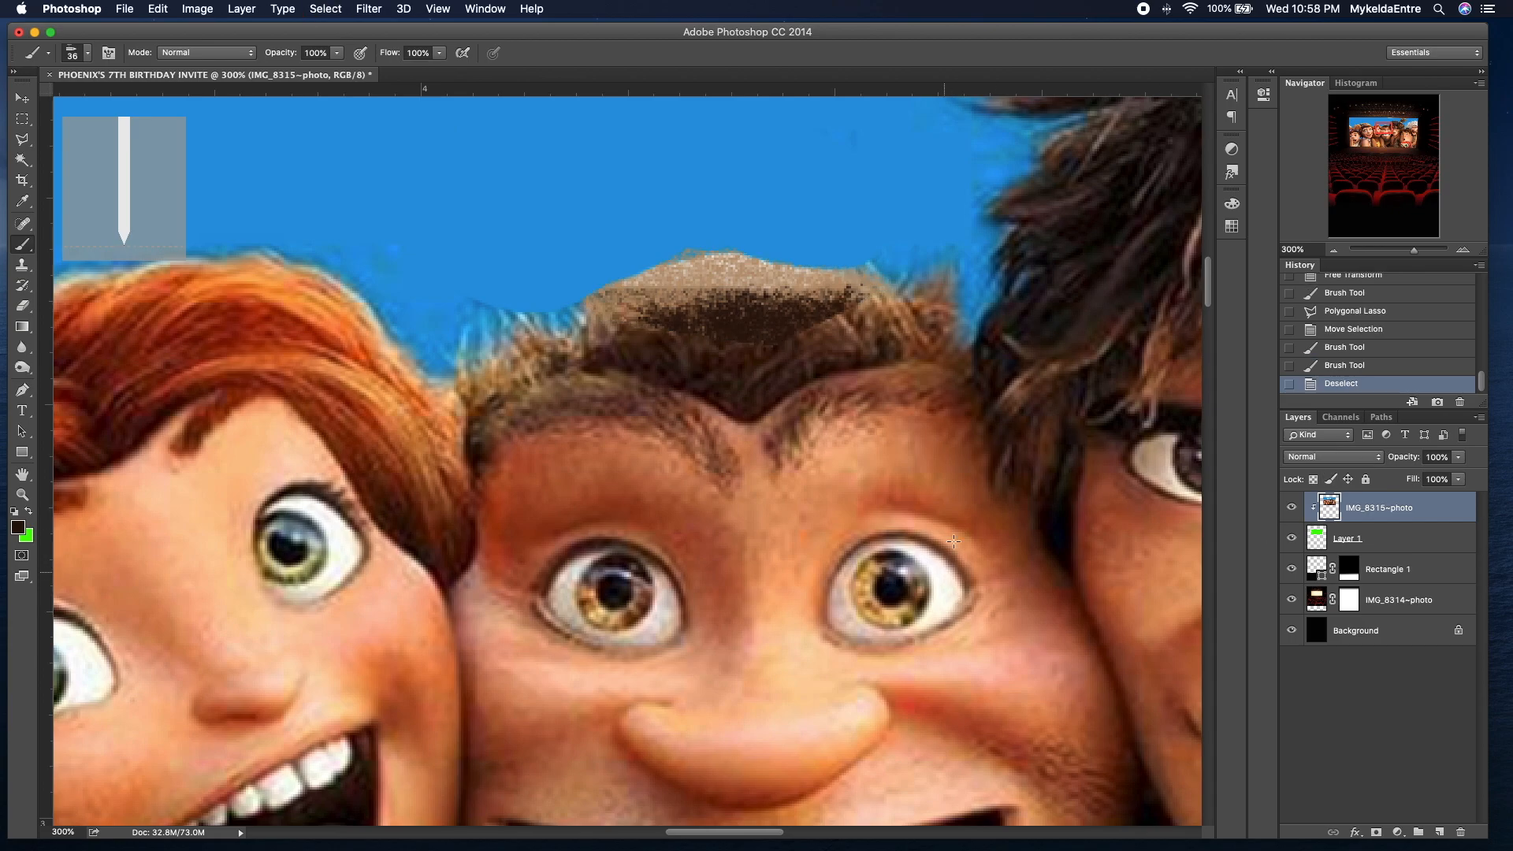
# Step: Examine how the repainted hair patch looks within the whole cinema scene and again in close-up
pyautogui.click(1334, 251)
pyautogui.click(1334, 251)
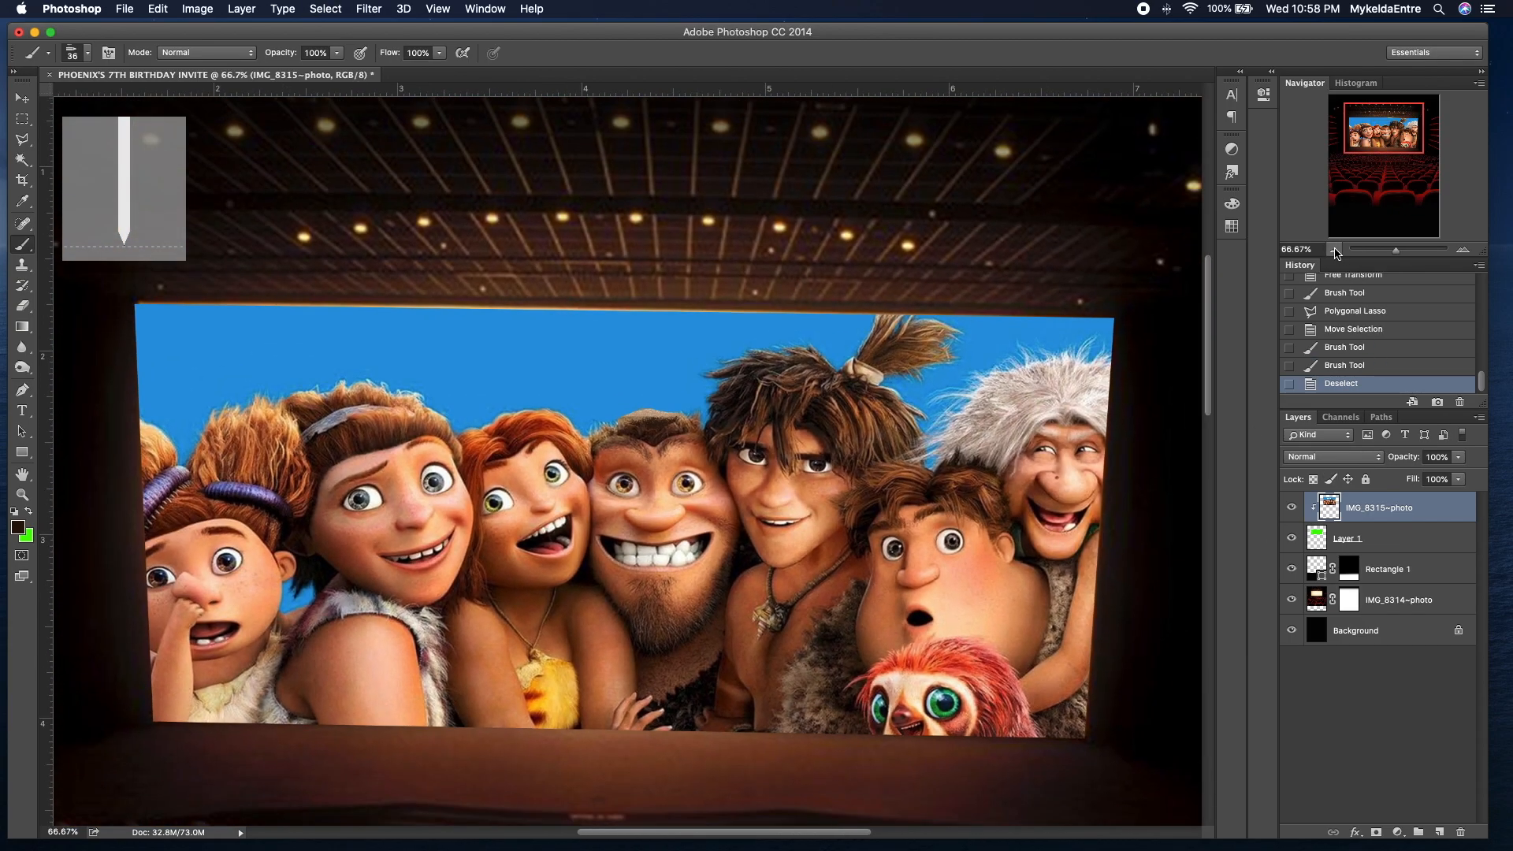
pyautogui.click(1334, 250)
pyautogui.click(1335, 251)
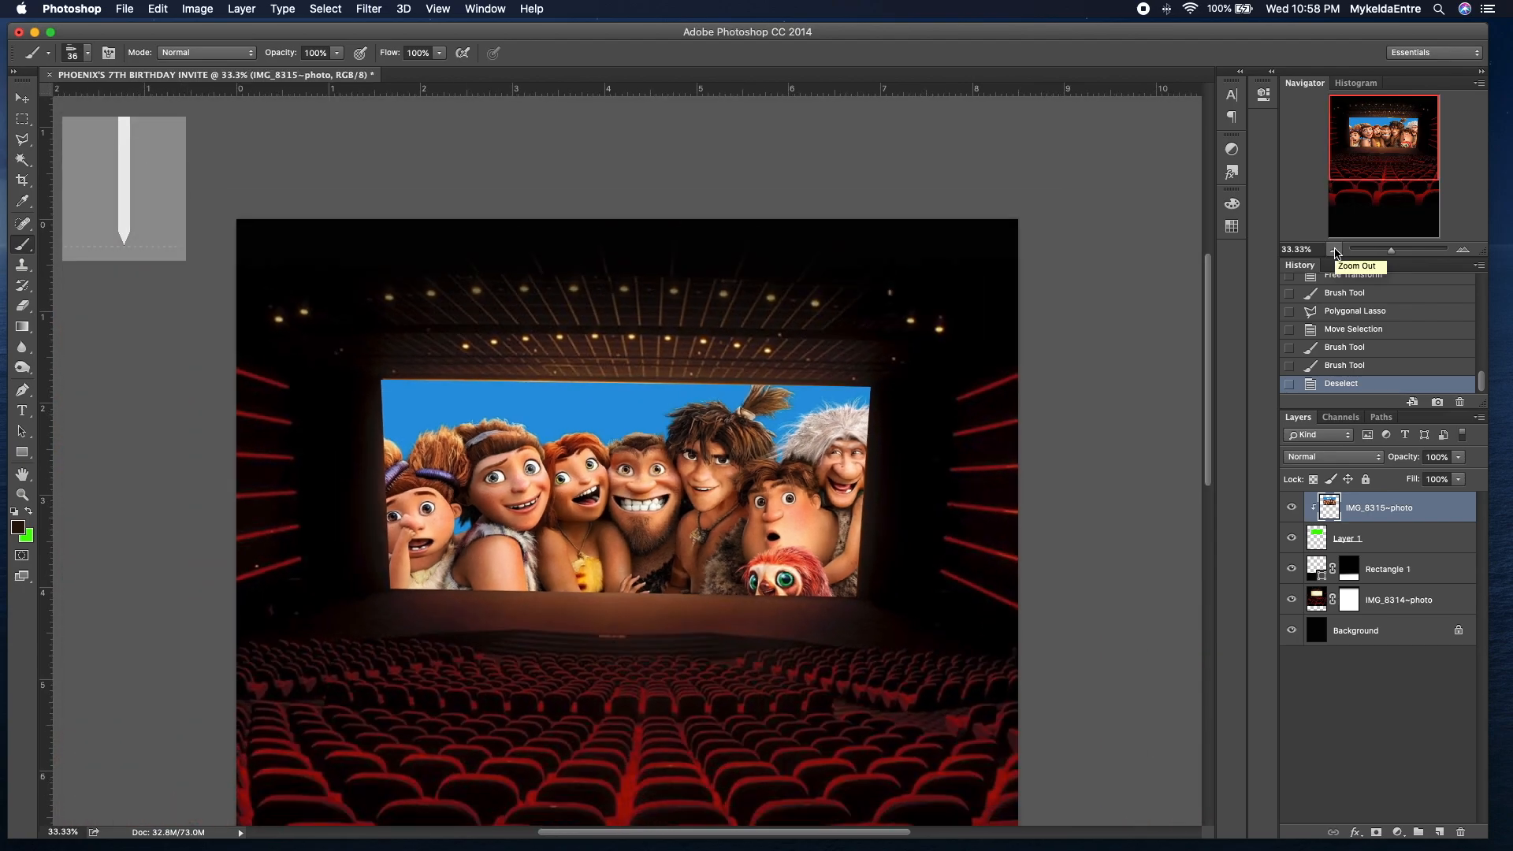
pyautogui.click(1335, 250)
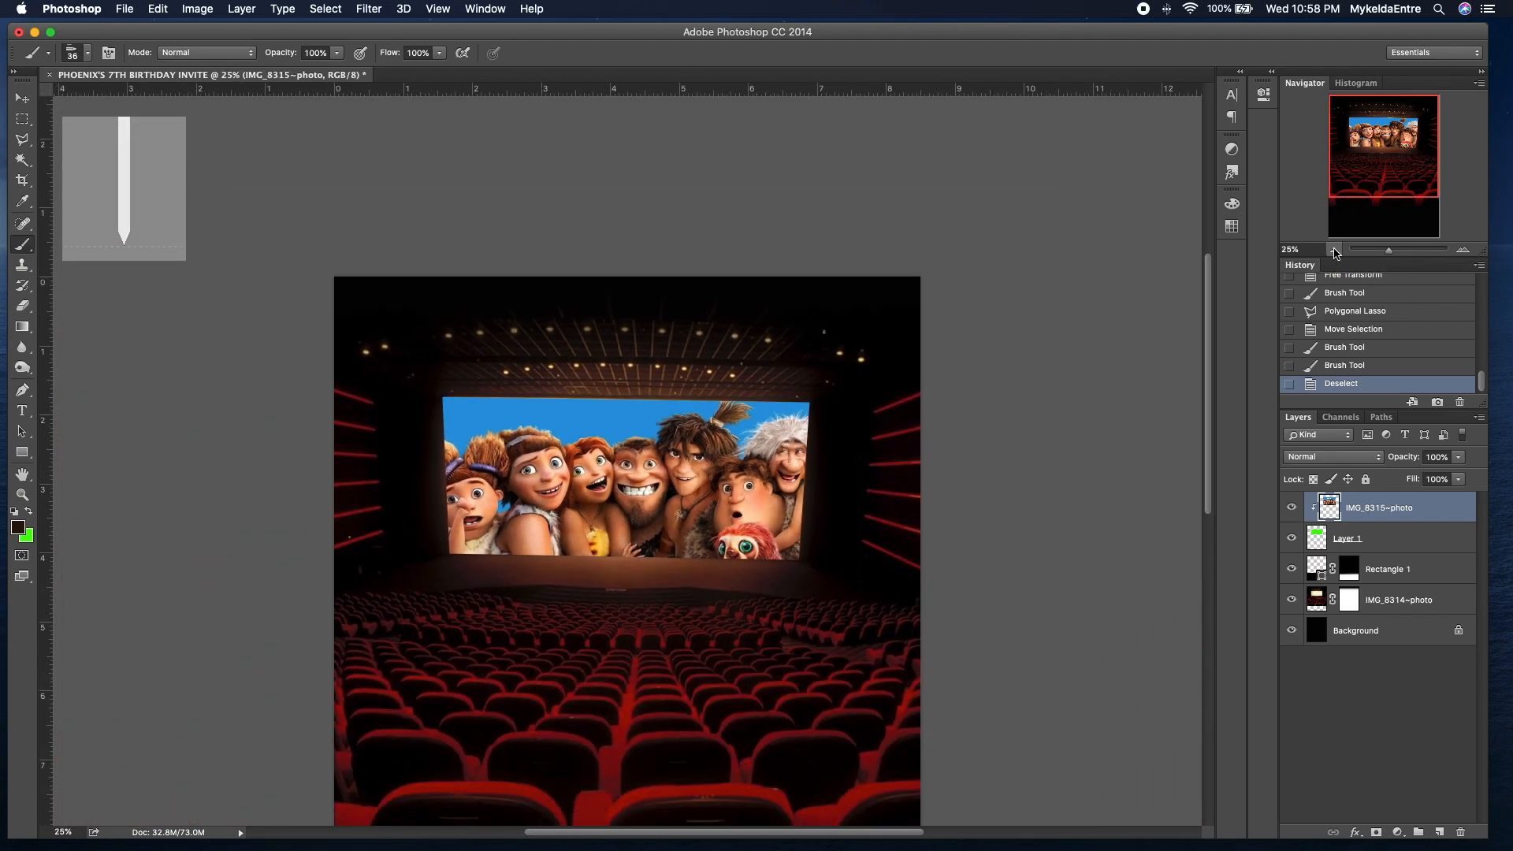
pyautogui.click(1464, 250)
pyautogui.click(1463, 251)
pyautogui.click(1464, 251)
pyautogui.click(1464, 251)
pyautogui.click(1464, 251)
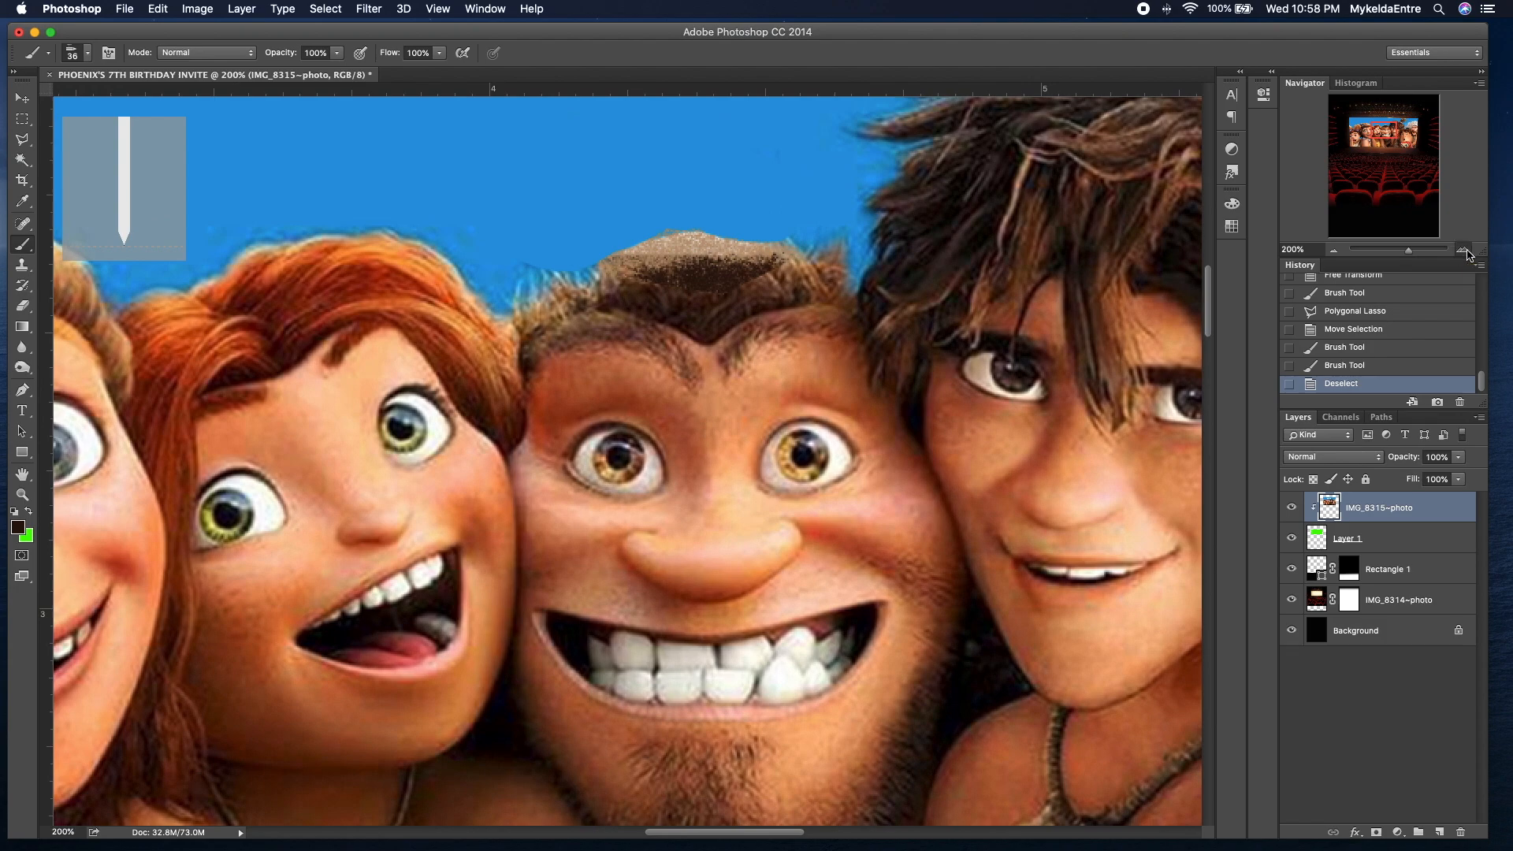
pyautogui.click(1462, 250)
pyautogui.scroll(3, 975, 495)
pyautogui.scroll(1, 975, 495)
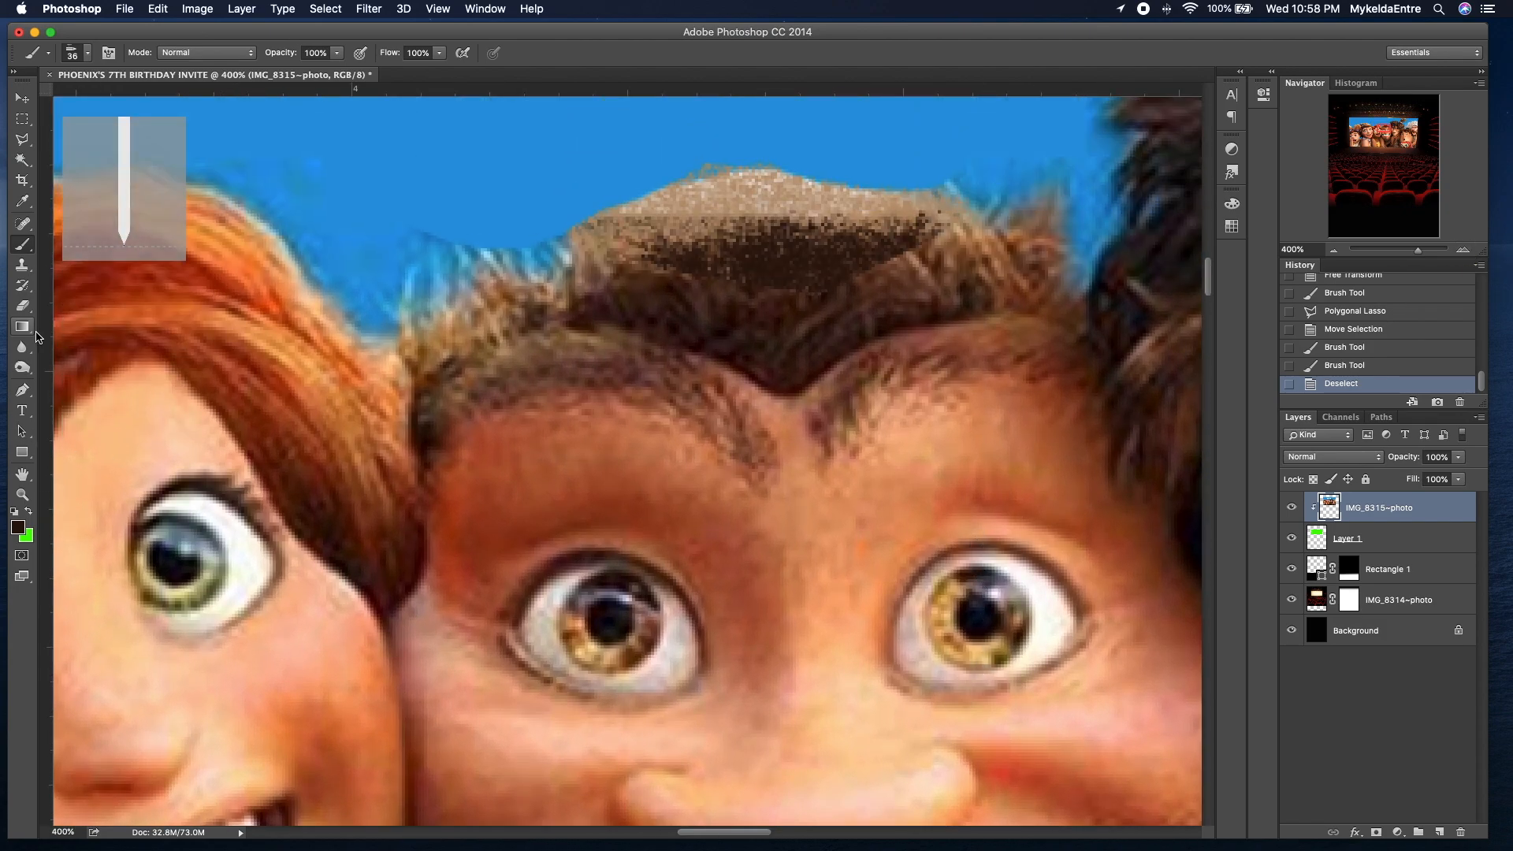
# Step: Try the Smudge tool across the repainted hair patch and undo that stroke
pyautogui.click(20, 369)
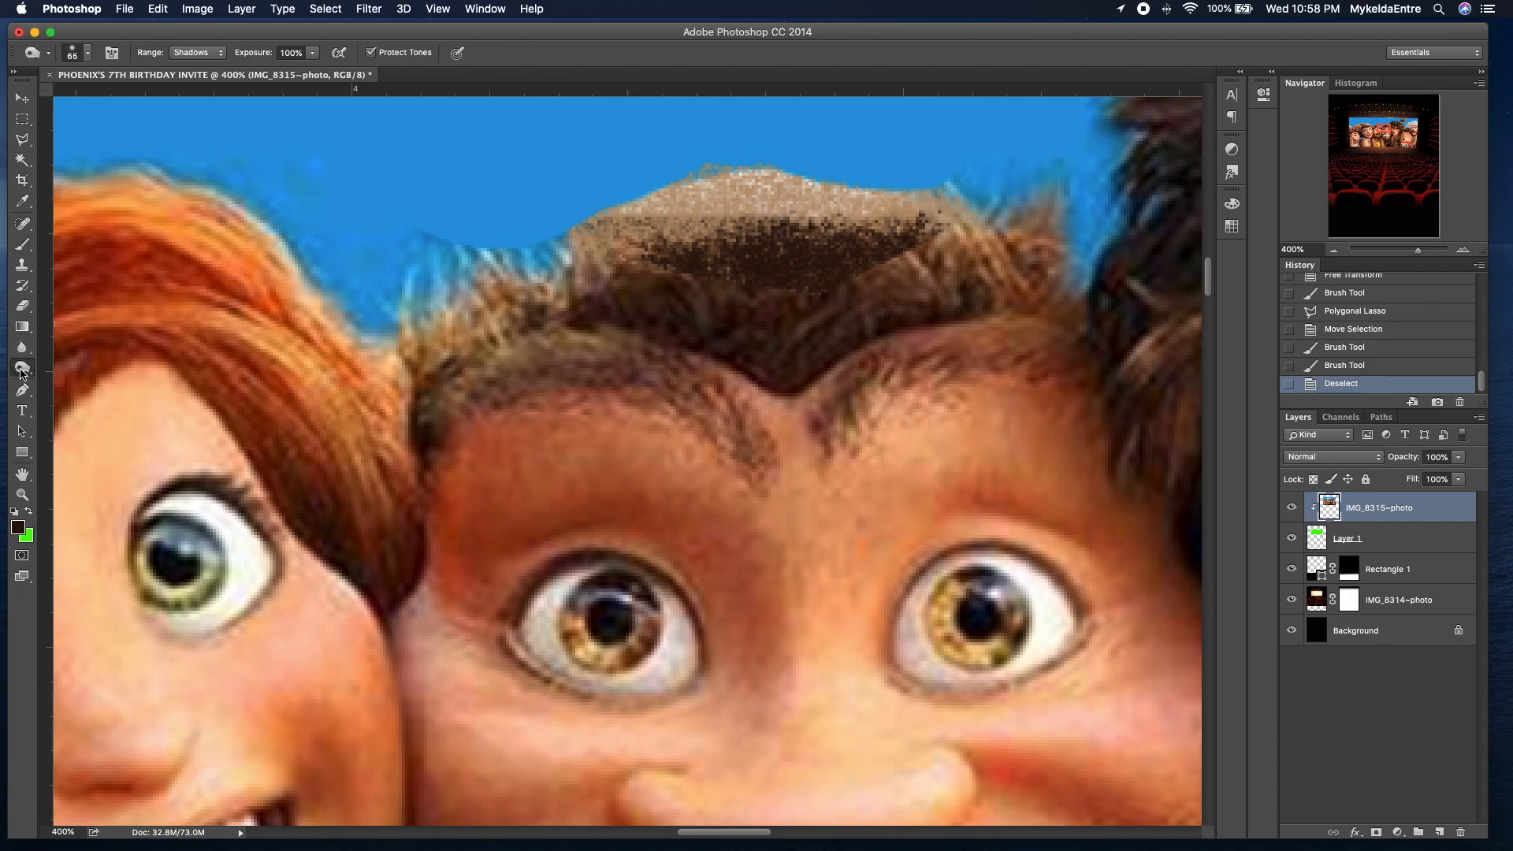
pyautogui.click(22, 348)
pyautogui.click(69, 377)
pyautogui.moveTo(696, 291)
pyautogui.mouseDown()
pyautogui.moveTo(726, 280)
pyautogui.moveTo(638, 257)
pyautogui.moveTo(771, 301)
pyautogui.moveTo(899, 263)
pyautogui.moveTo(878, 274)
pyautogui.mouseUp()
pyautogui.click(1353, 368)
# Step: Set the Smudge strength to 7% and blend the light and dark paint into the caveman's surrounding hair
pyautogui.click(313, 57)
pyautogui.moveTo(316, 73); pyautogui.dragTo(284, 75)
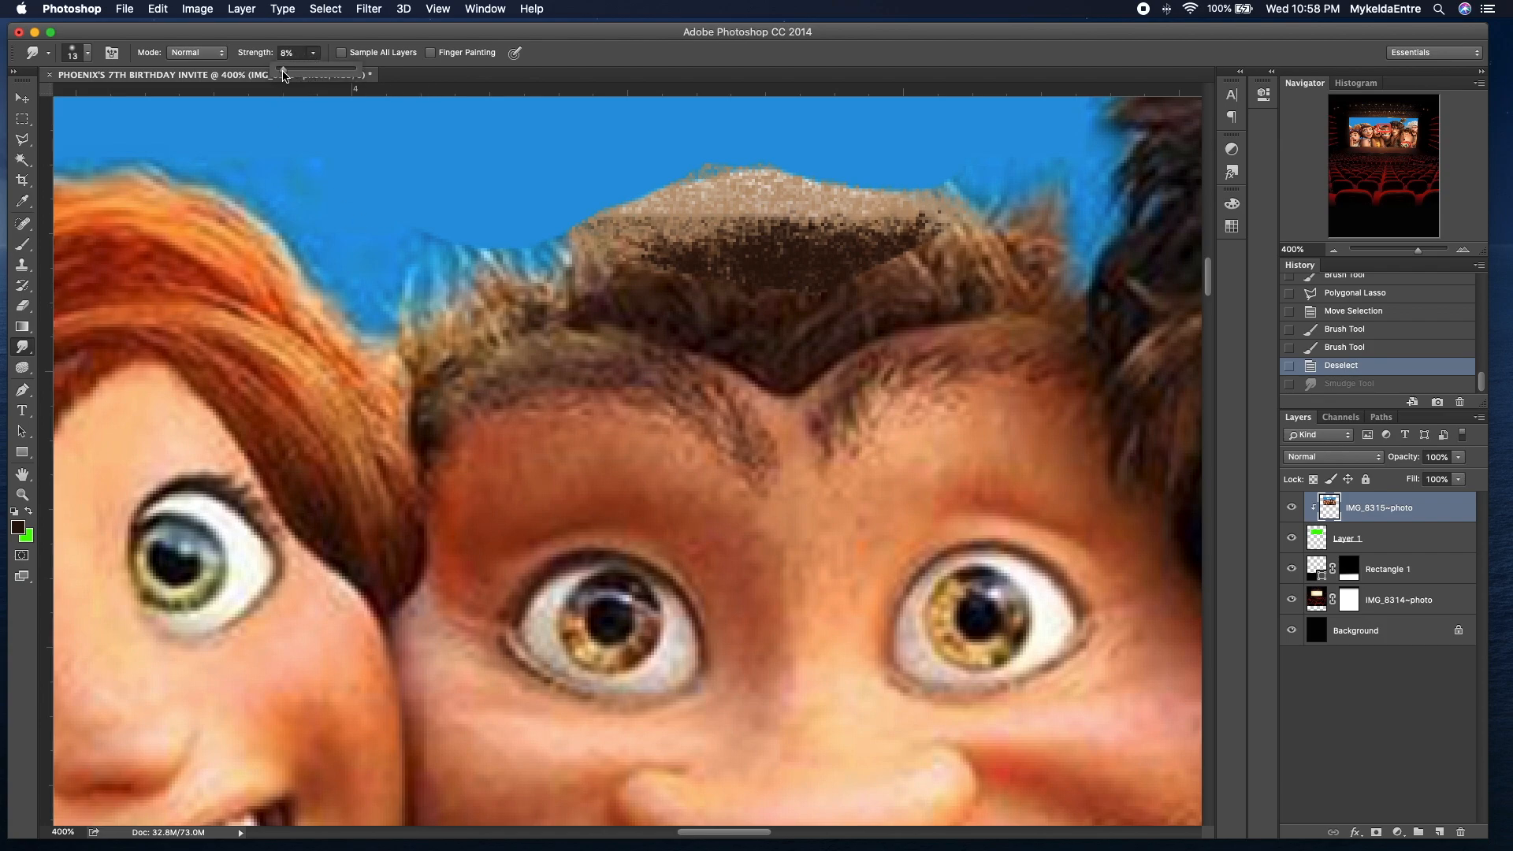
pyautogui.click(677, 280)
pyautogui.moveTo(678, 280)
pyautogui.mouseDown()
pyautogui.moveTo(720, 279)
pyautogui.moveTo(692, 273)
pyautogui.mouseUp()
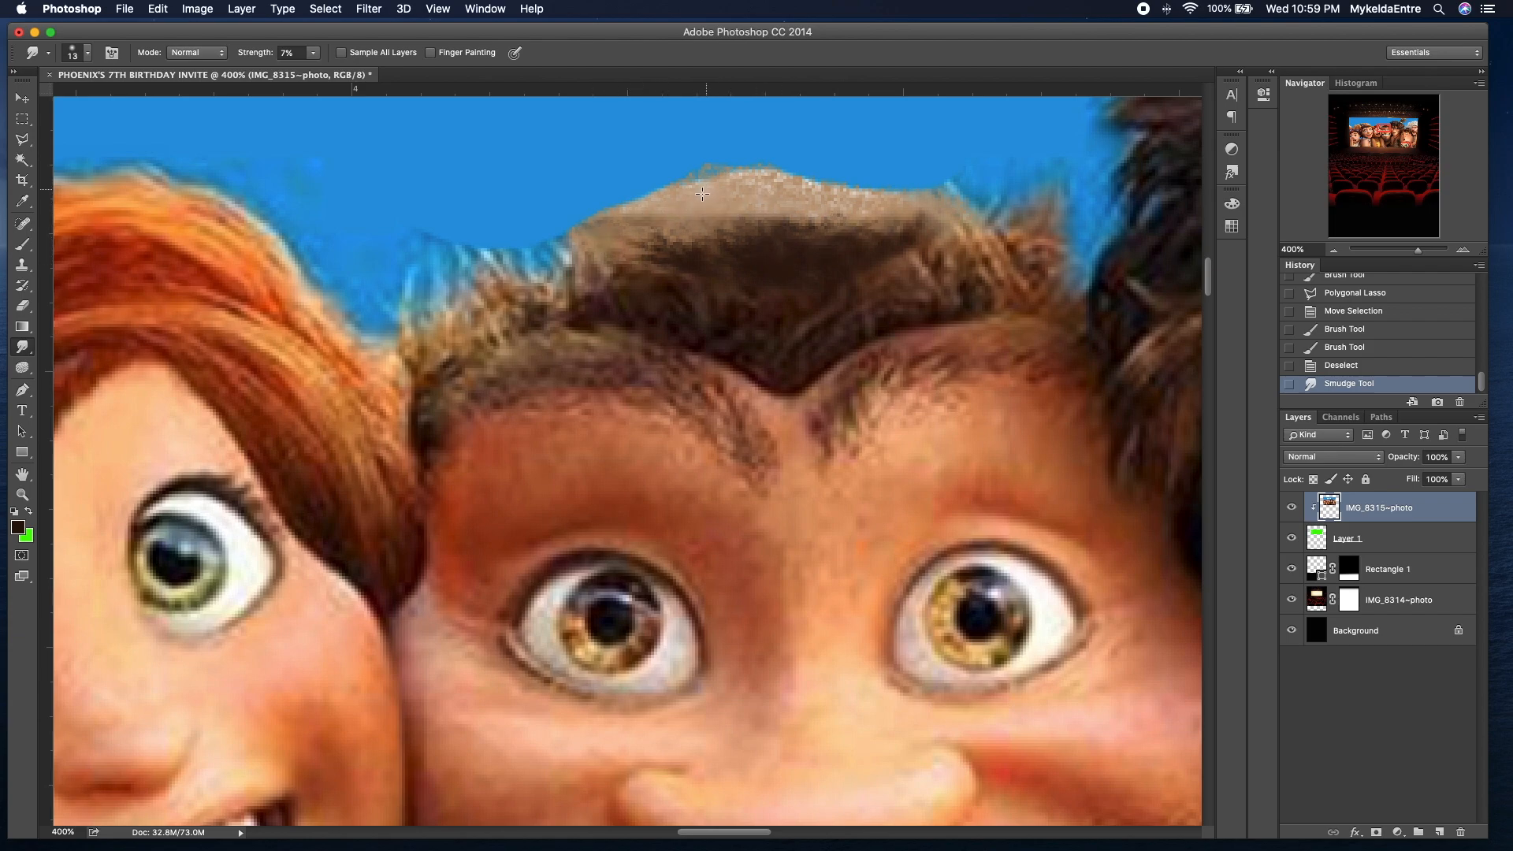
pyautogui.moveTo(883, 193); pyautogui.dragTo(812, 252)
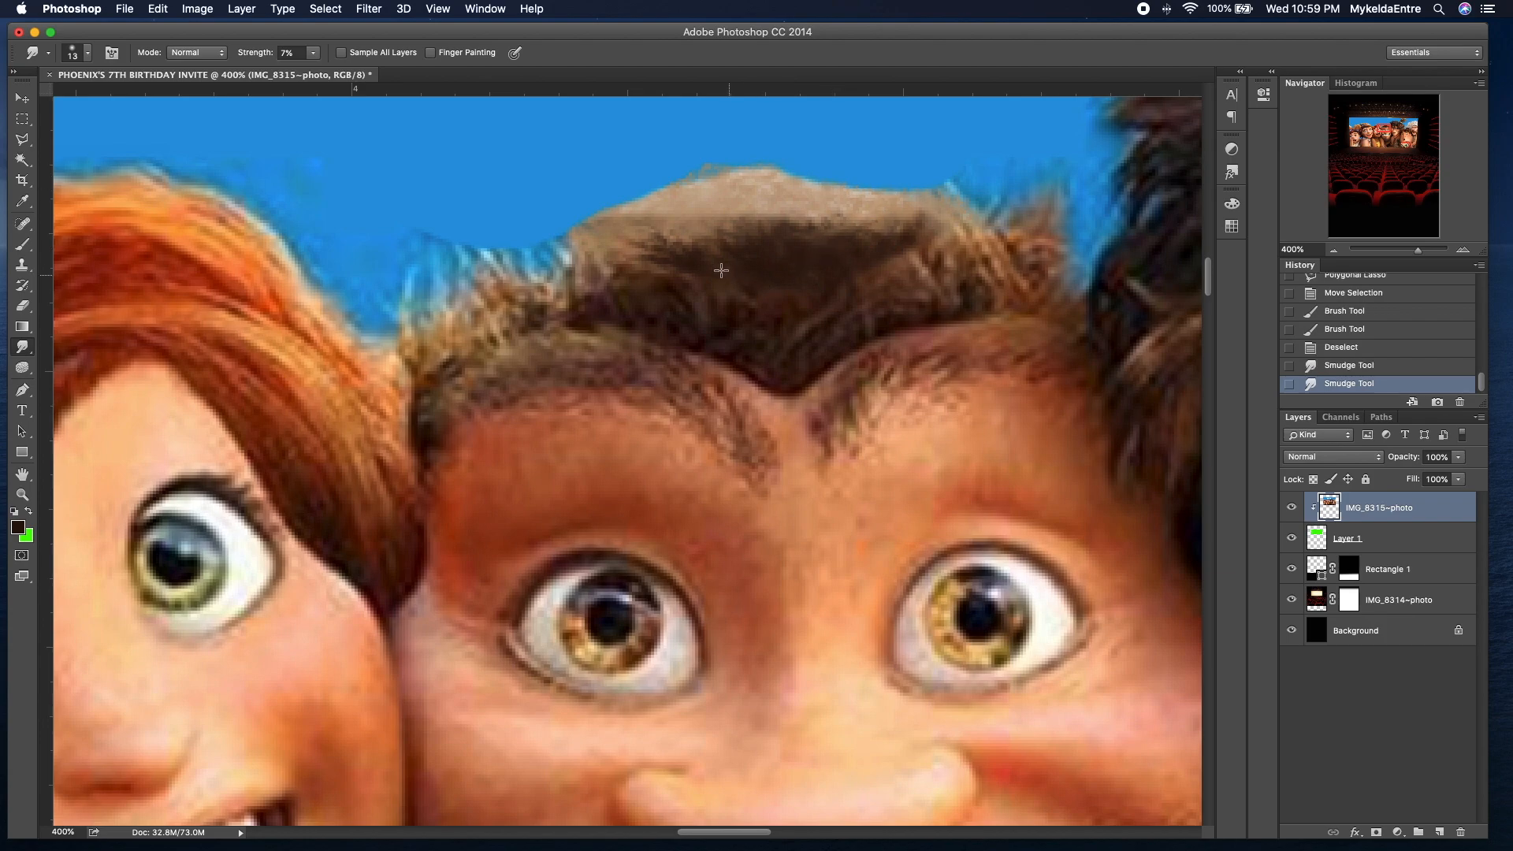
pyautogui.moveTo(667, 285); pyautogui.dragTo(788, 302)
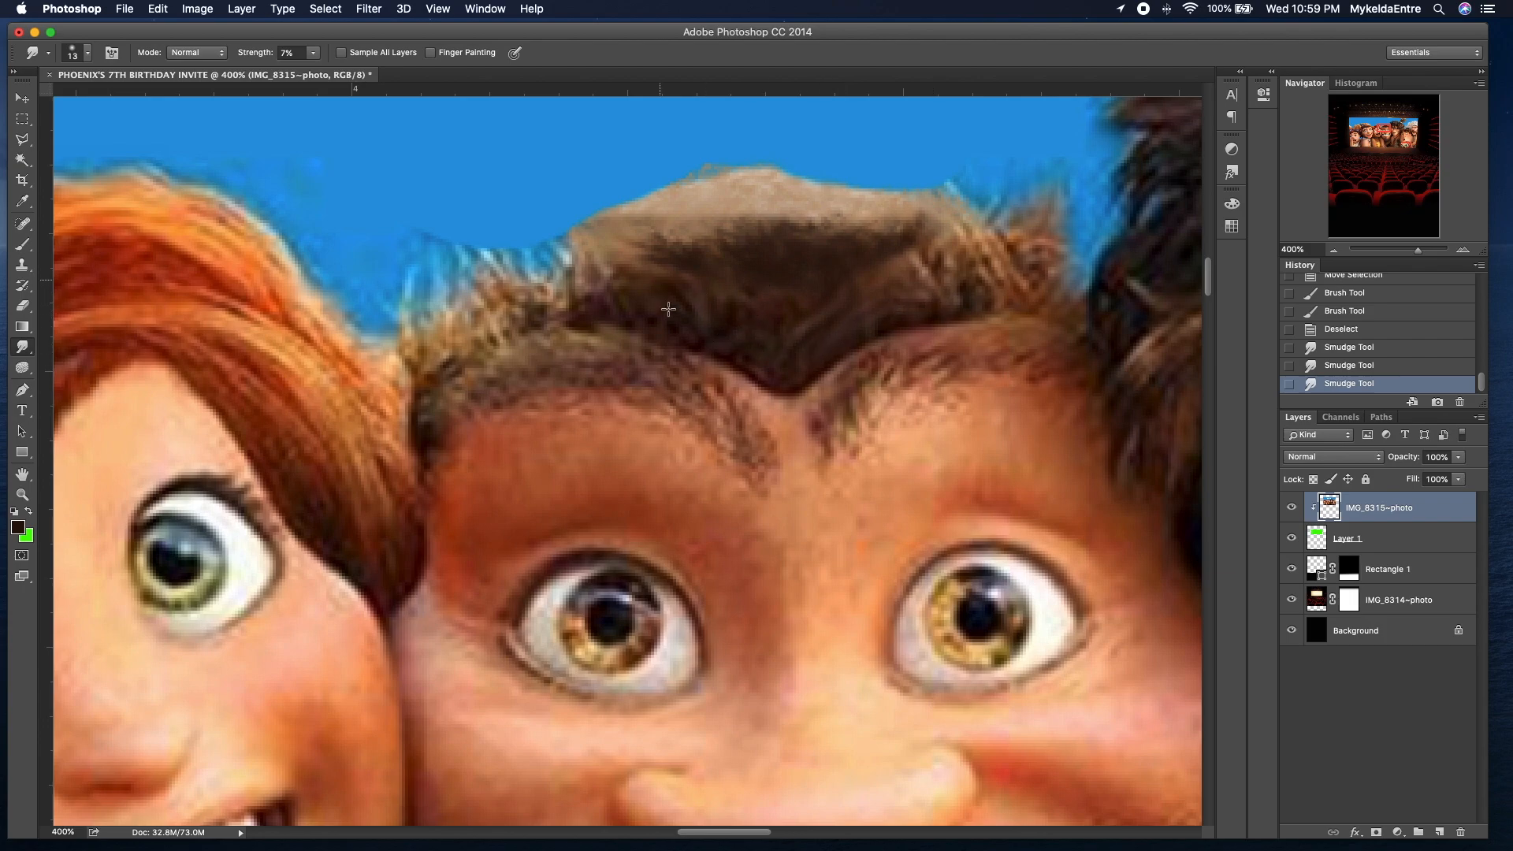
pyautogui.moveTo(547, 295)
pyautogui.mouseDown()
pyautogui.moveTo(580, 239)
pyautogui.moveTo(624, 268)
pyautogui.moveTo(525, 278)
pyautogui.moveTo(582, 241)
pyautogui.moveTo(545, 256)
pyautogui.moveTo(926, 214)
pyautogui.moveTo(918, 197)
pyautogui.moveTo(942, 216)
pyautogui.moveTo(887, 272)
pyautogui.mouseUp()
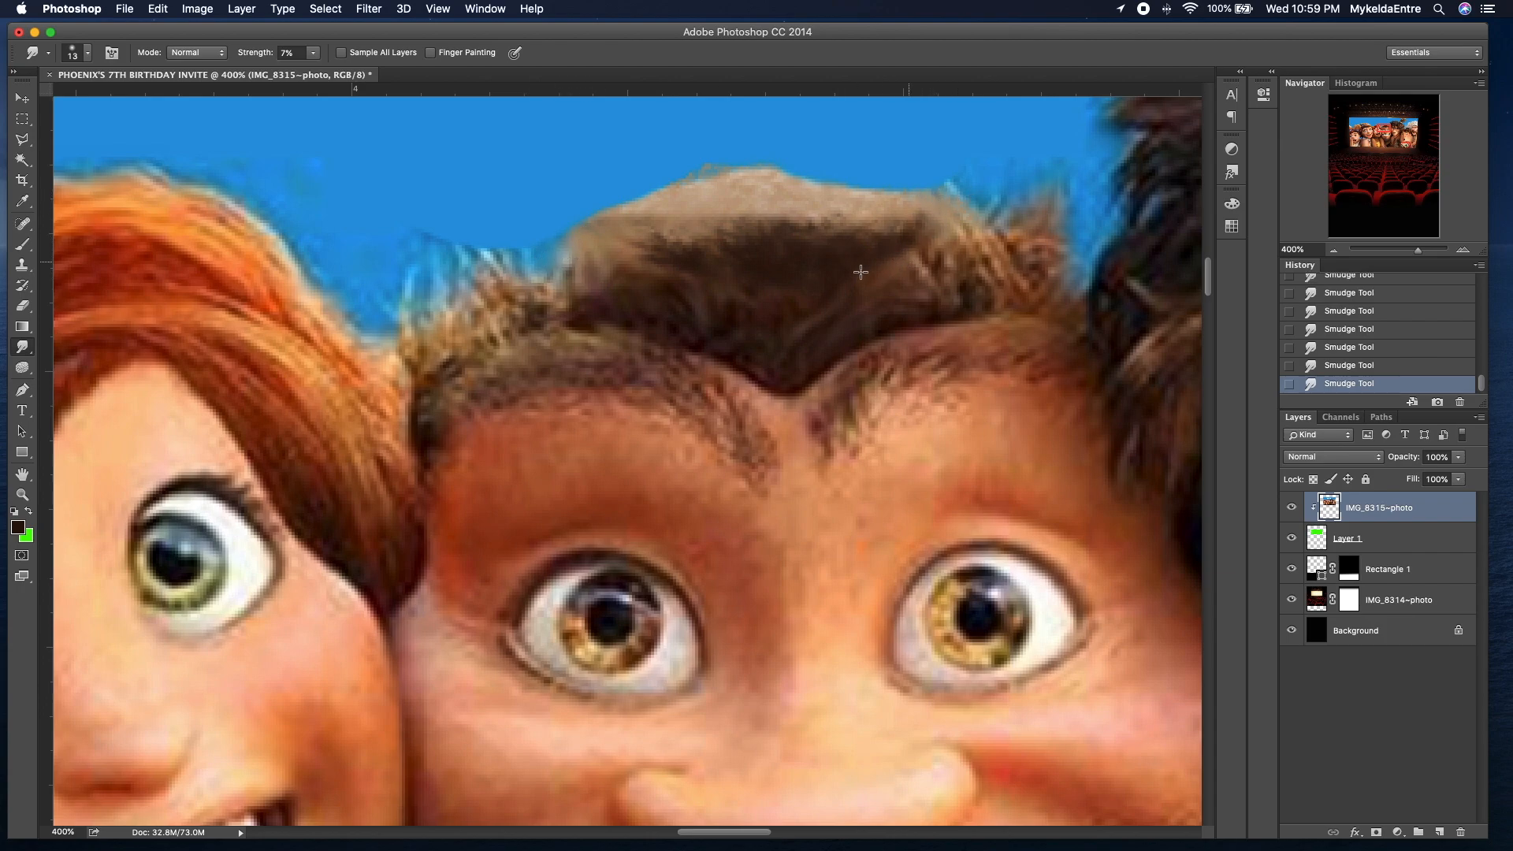
# Step: Review the retouched poster within the full invitation, from the cinema screen down to the black area
pyautogui.click(1337, 253)
pyautogui.click(1337, 253)
pyautogui.click(1336, 253)
pyautogui.click(1337, 254)
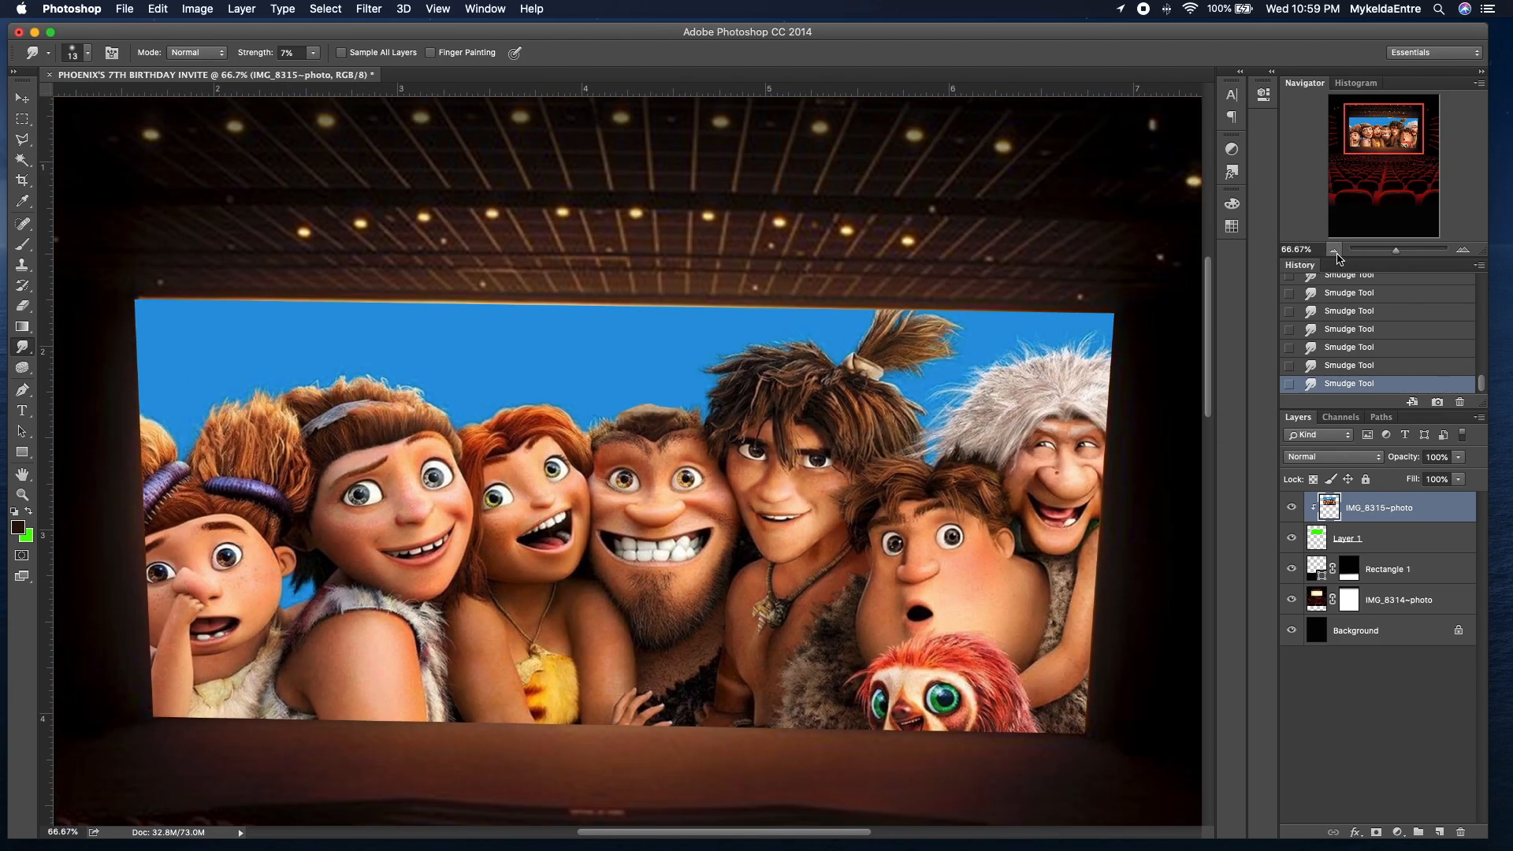
pyautogui.click(1337, 253)
pyautogui.click(1337, 253)
pyautogui.click(1336, 253)
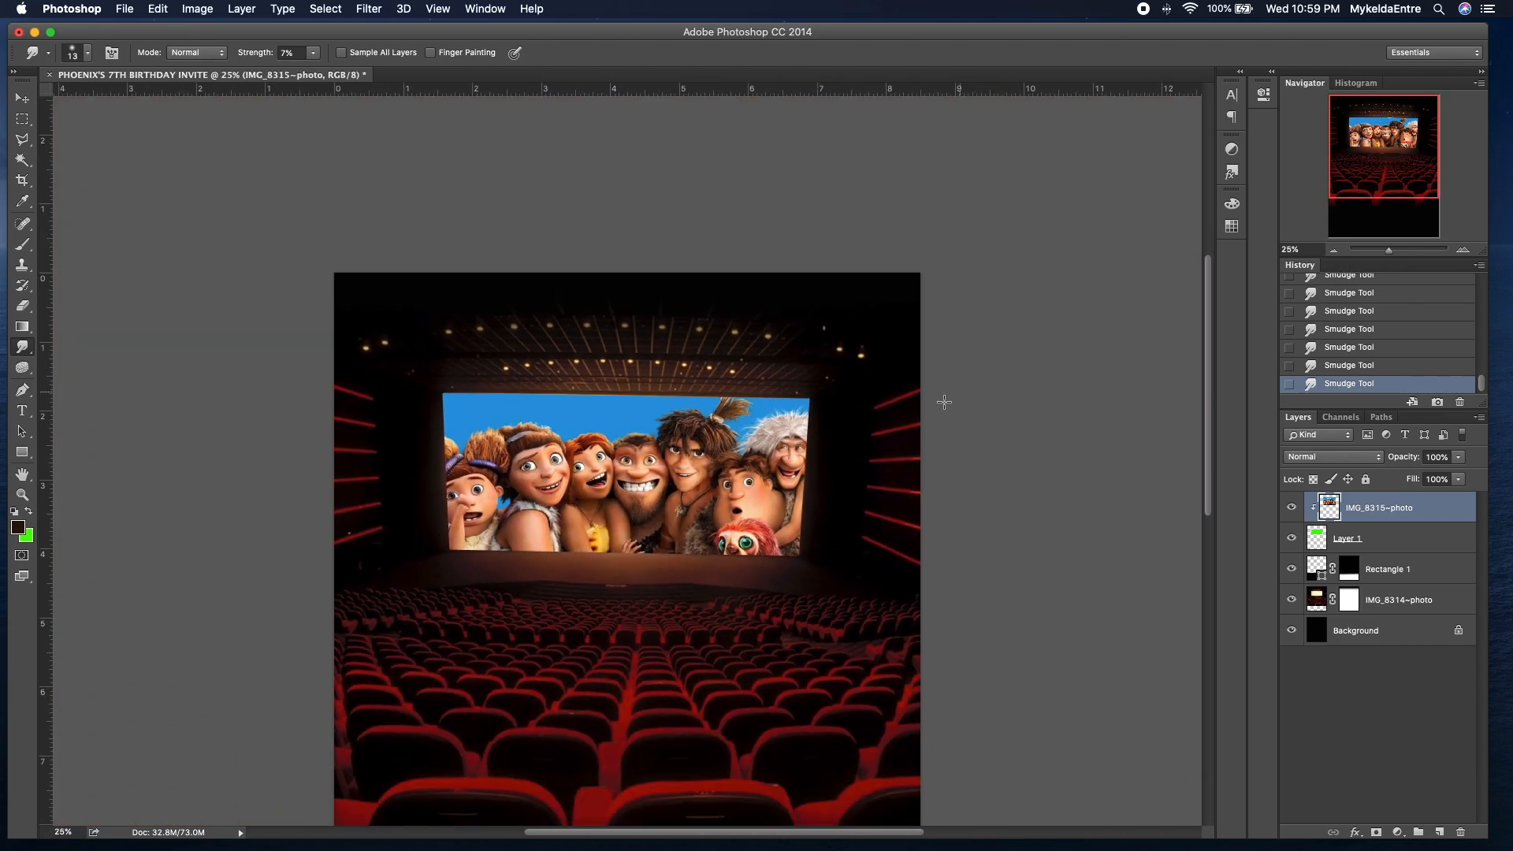
pyautogui.scroll(-2, 674, 519)
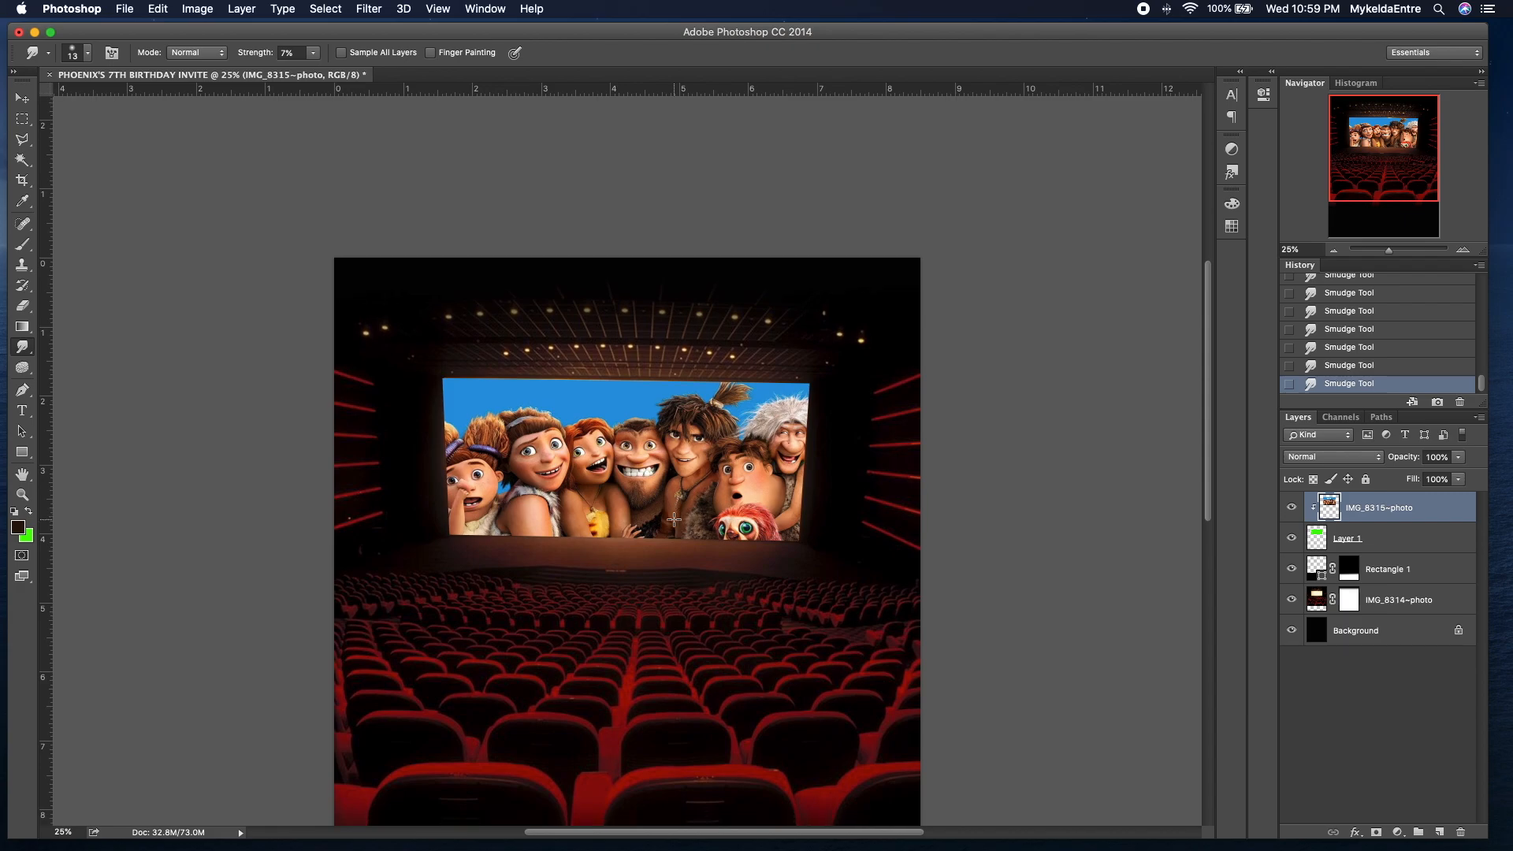
pyautogui.scroll(-5, 674, 522)
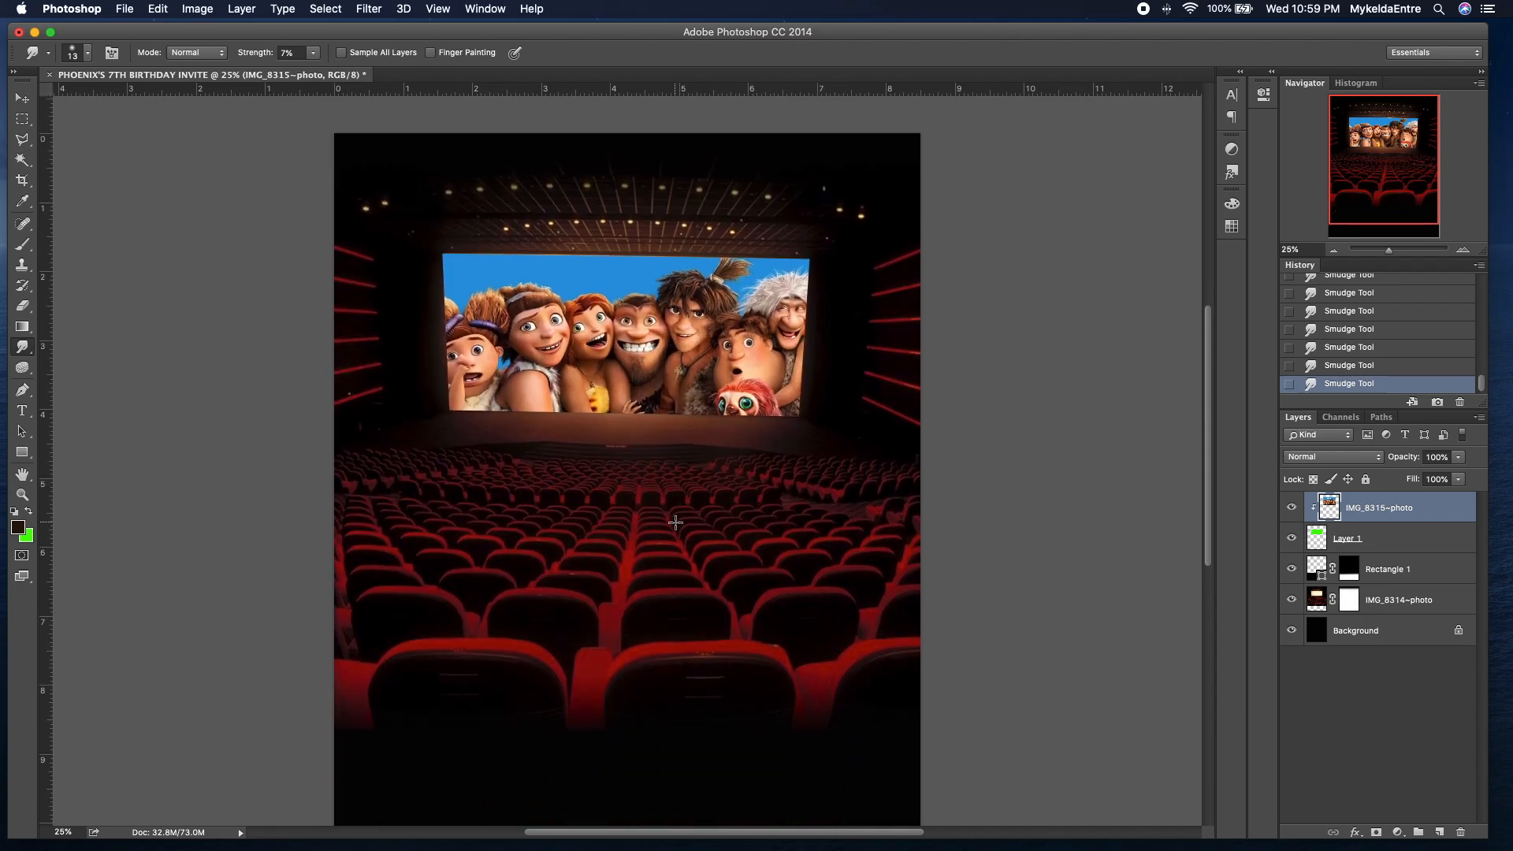
pyautogui.scroll(3, 676, 523)
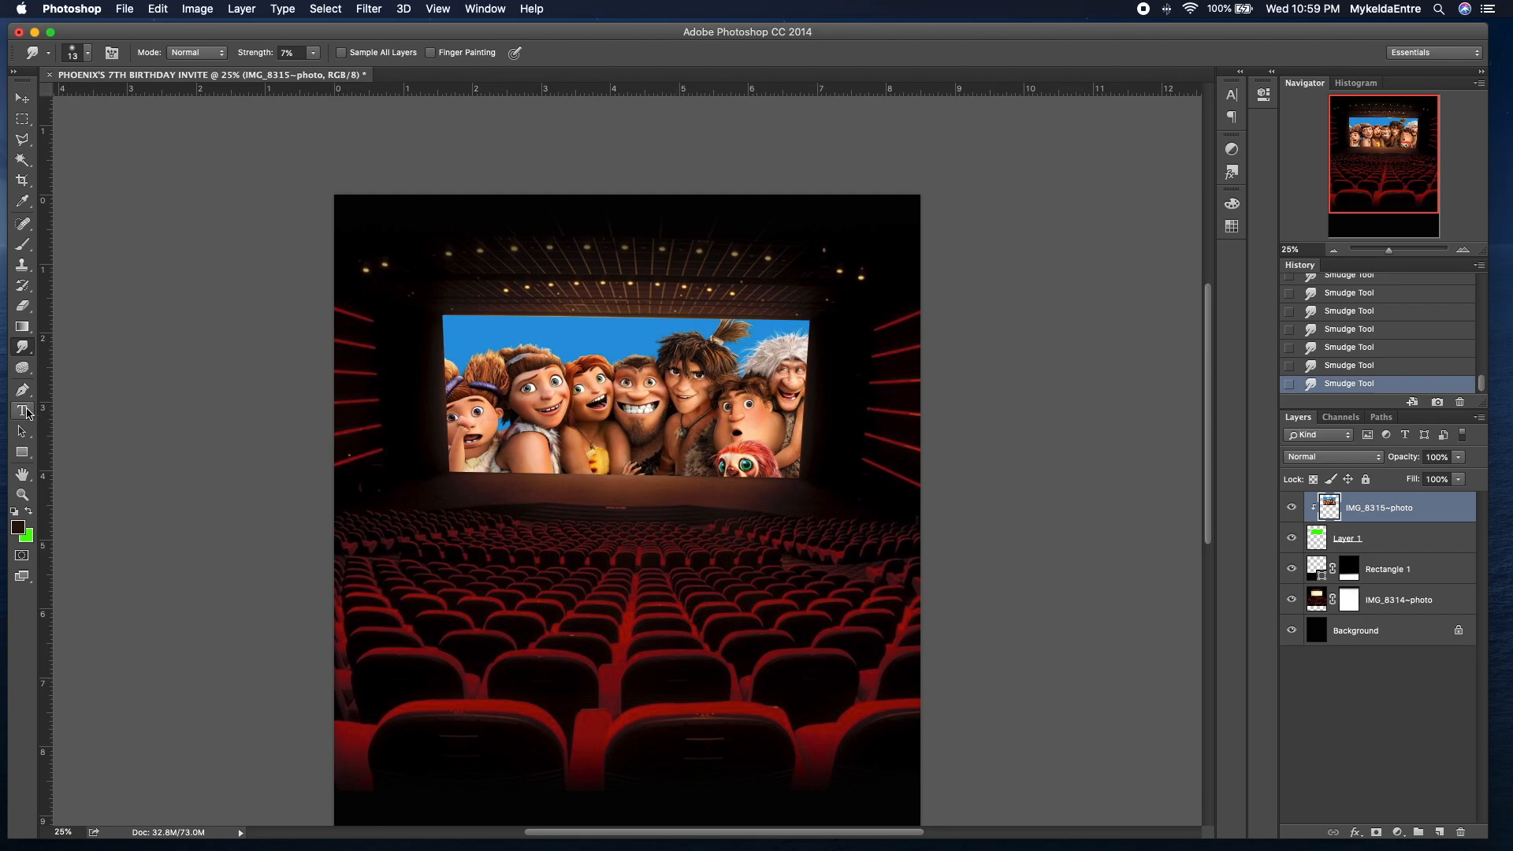
# Step: Add the heading text "YOUR INVITED TO" in the dark strip above the cinema ceiling
pyautogui.click(24, 411)
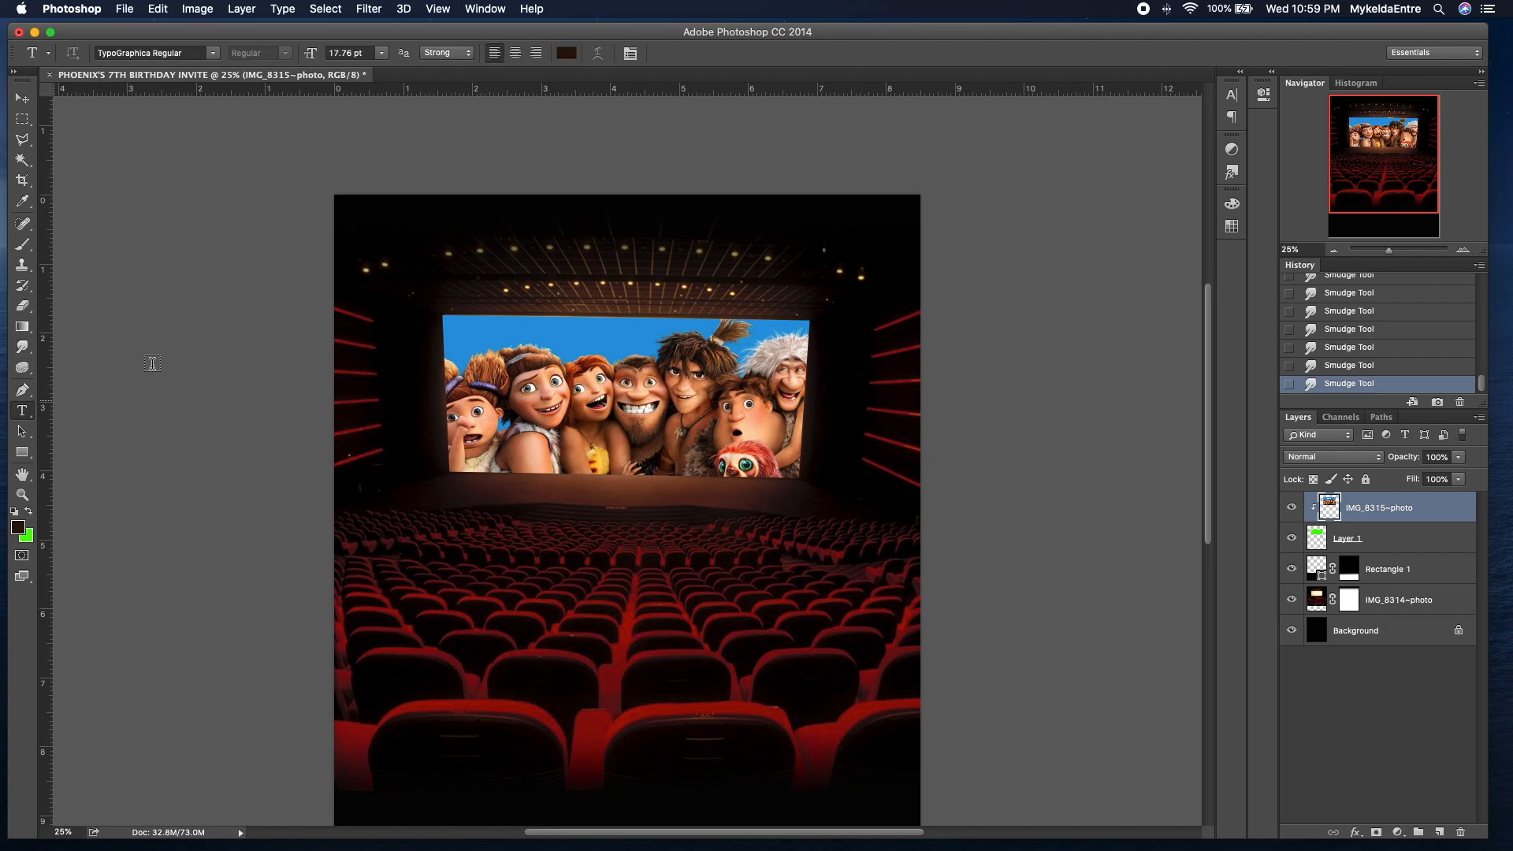
pyautogui.click(472, 213)
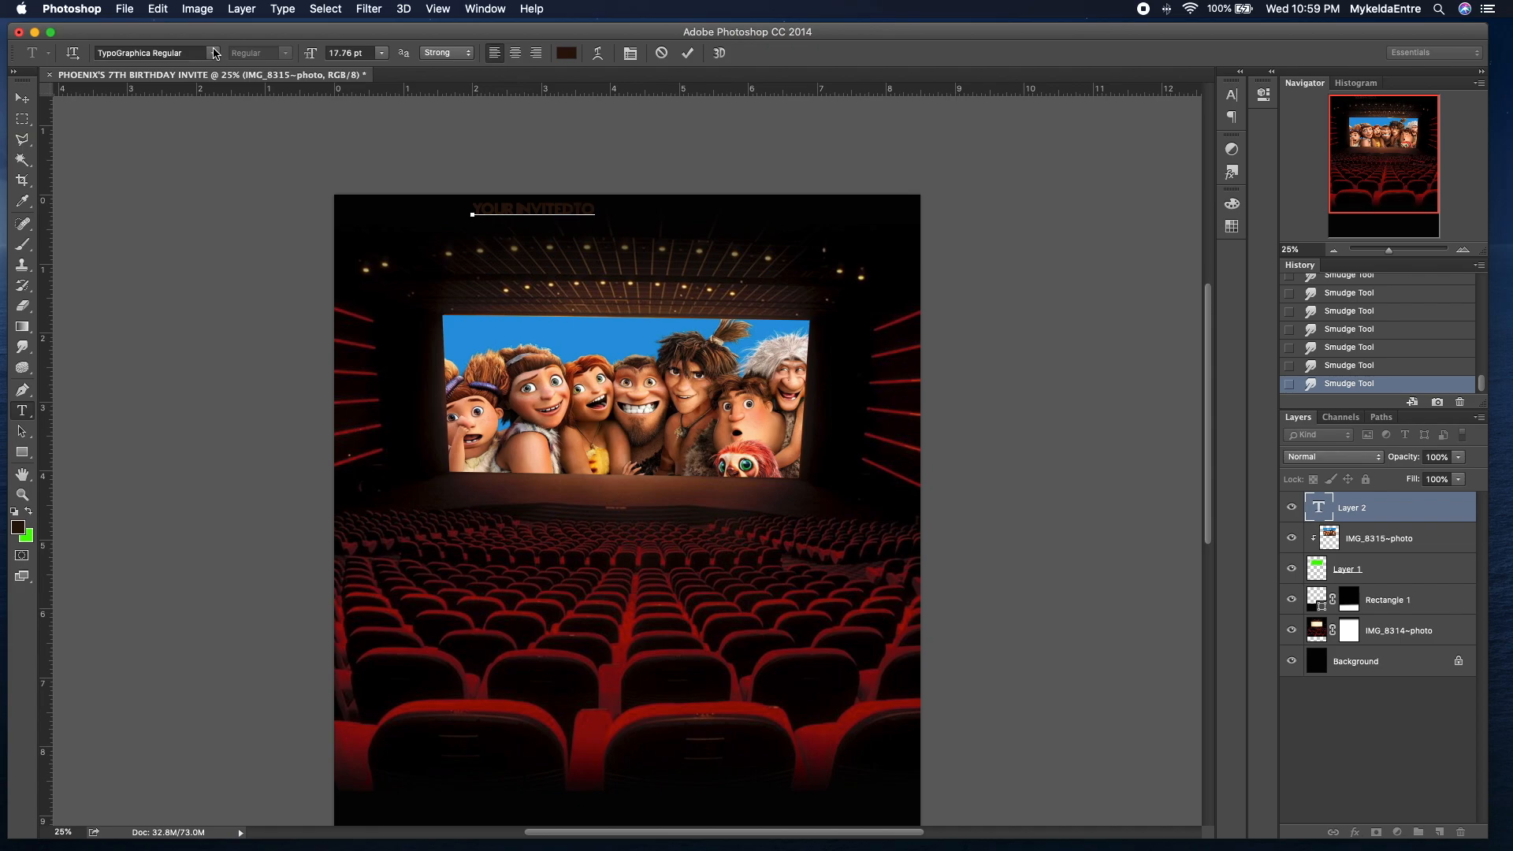
pyautogui.press('BackSpace')
pyautogui.press('BackSpace')
pyautogui.write('D TO')
# Step: Enlarge the heading with Free Transform to about 37 pt above the cinema ceiling
pyautogui.click(21, 100)
pyautogui.press('super+t')
pyautogui.moveTo(597, 222); pyautogui.dragTo(684, 240)
pyautogui.press('Return')
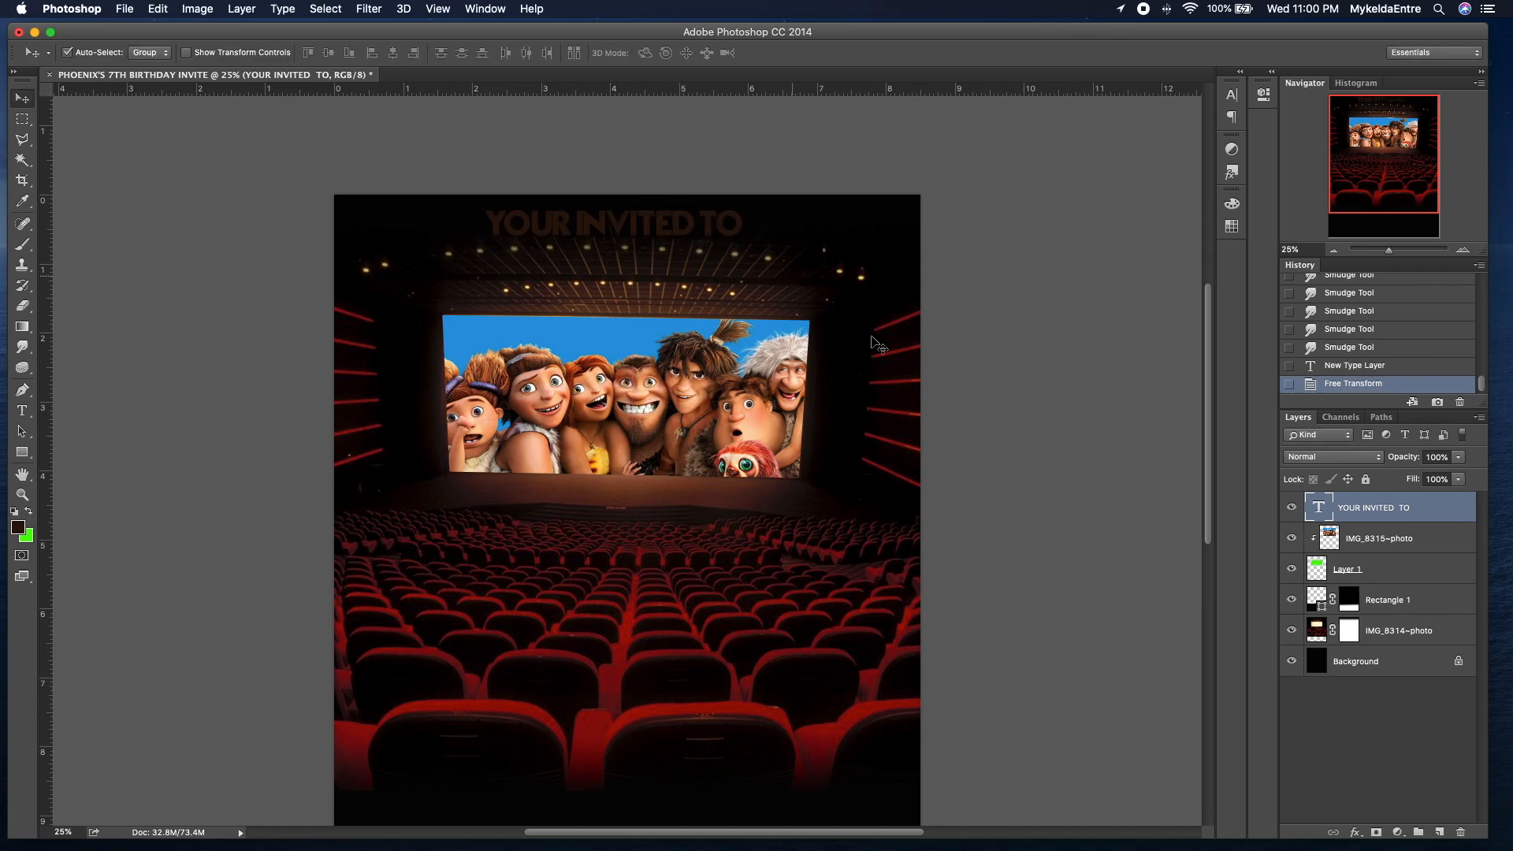
pyautogui.doubleClick(1319, 507)
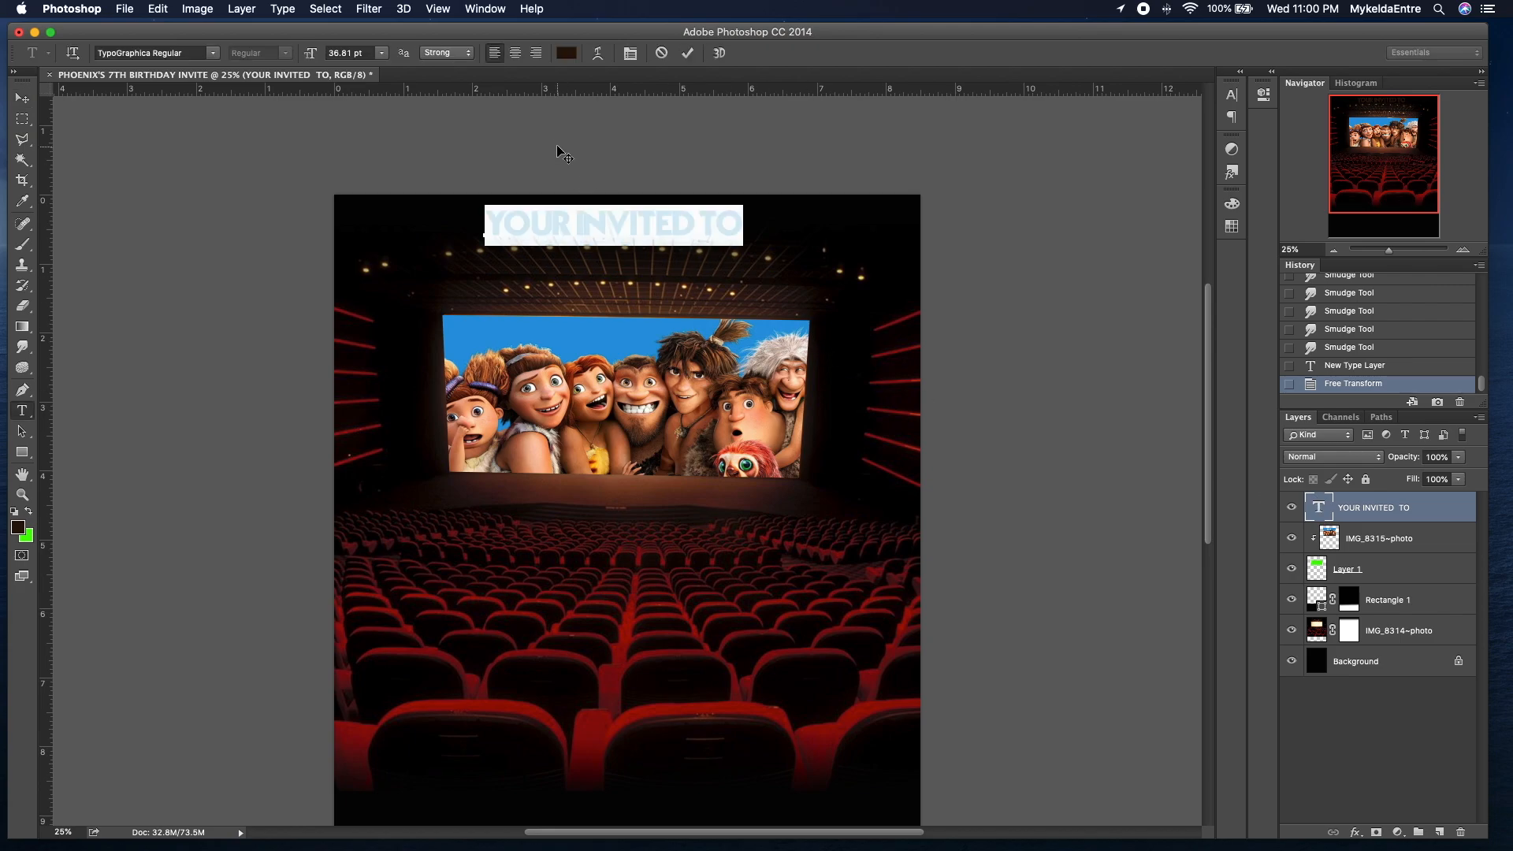
pyautogui.click(566, 53)
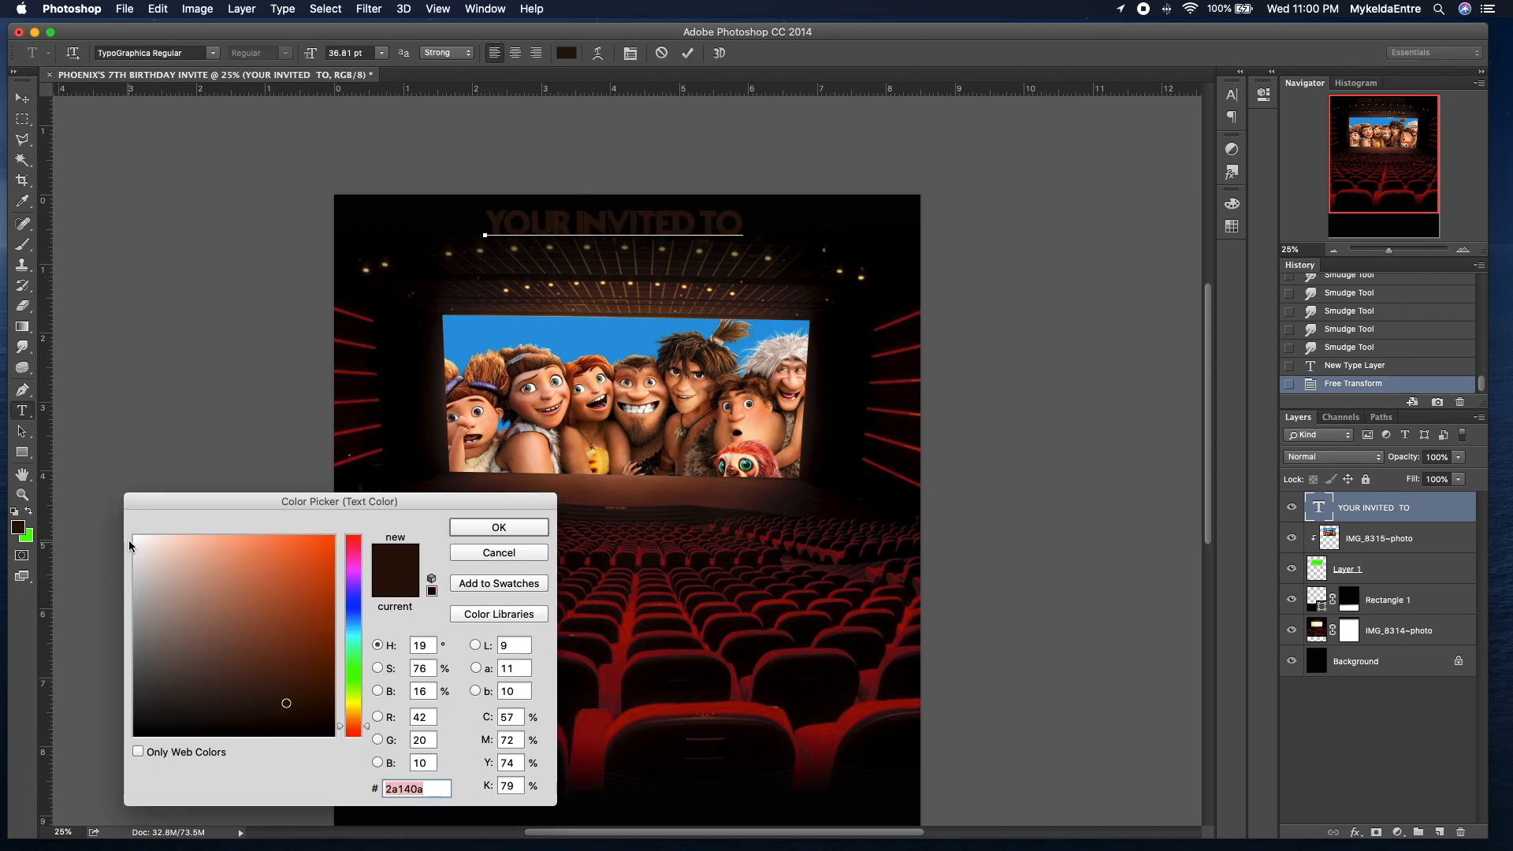
pyautogui.click(517, 528)
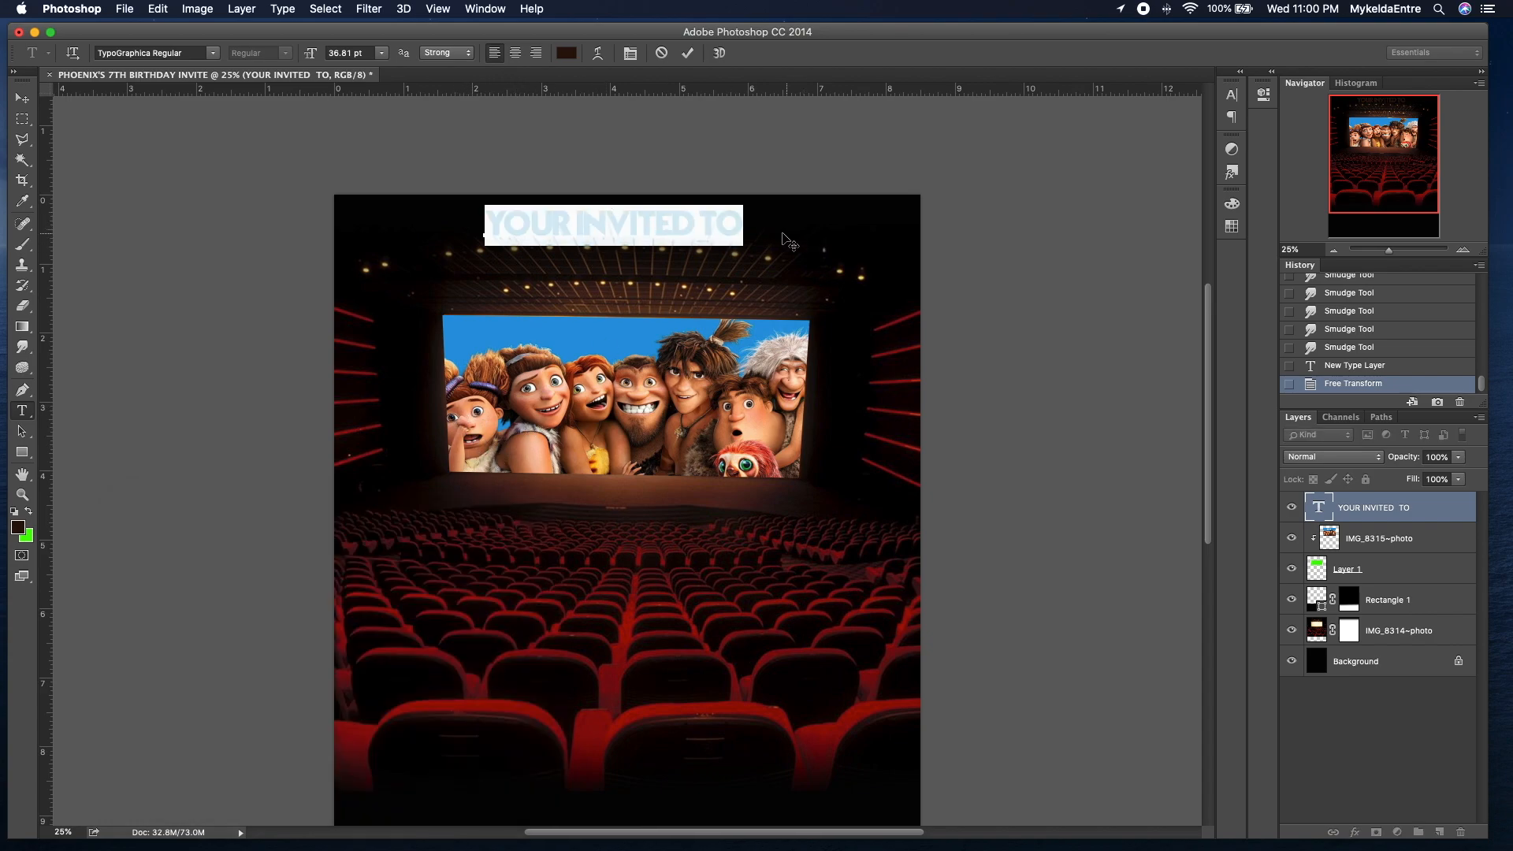
pyautogui.click(739, 227)
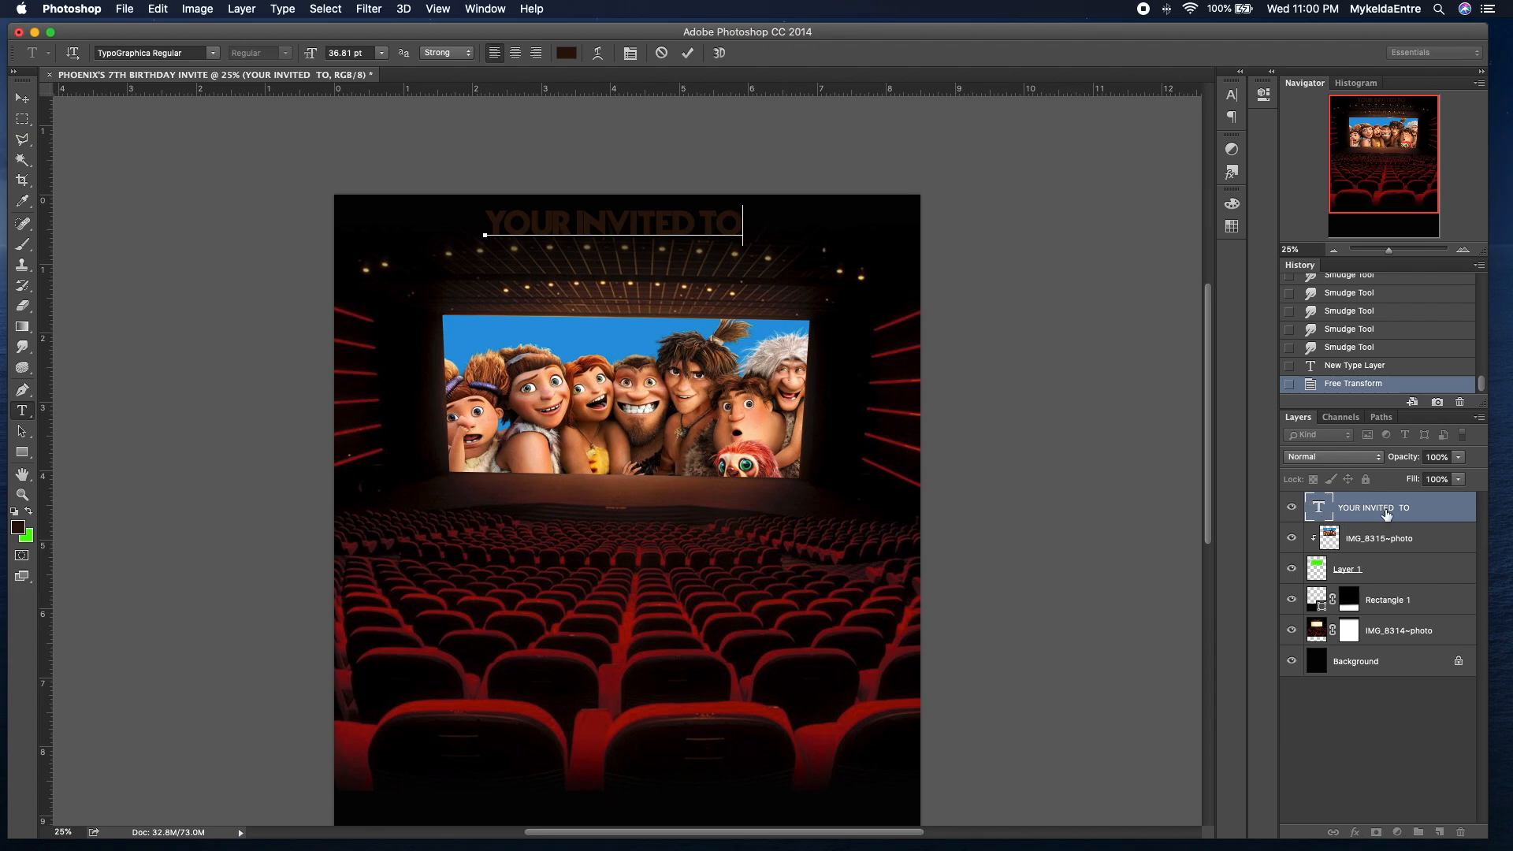
pyautogui.click(1321, 510)
pyautogui.press('v')
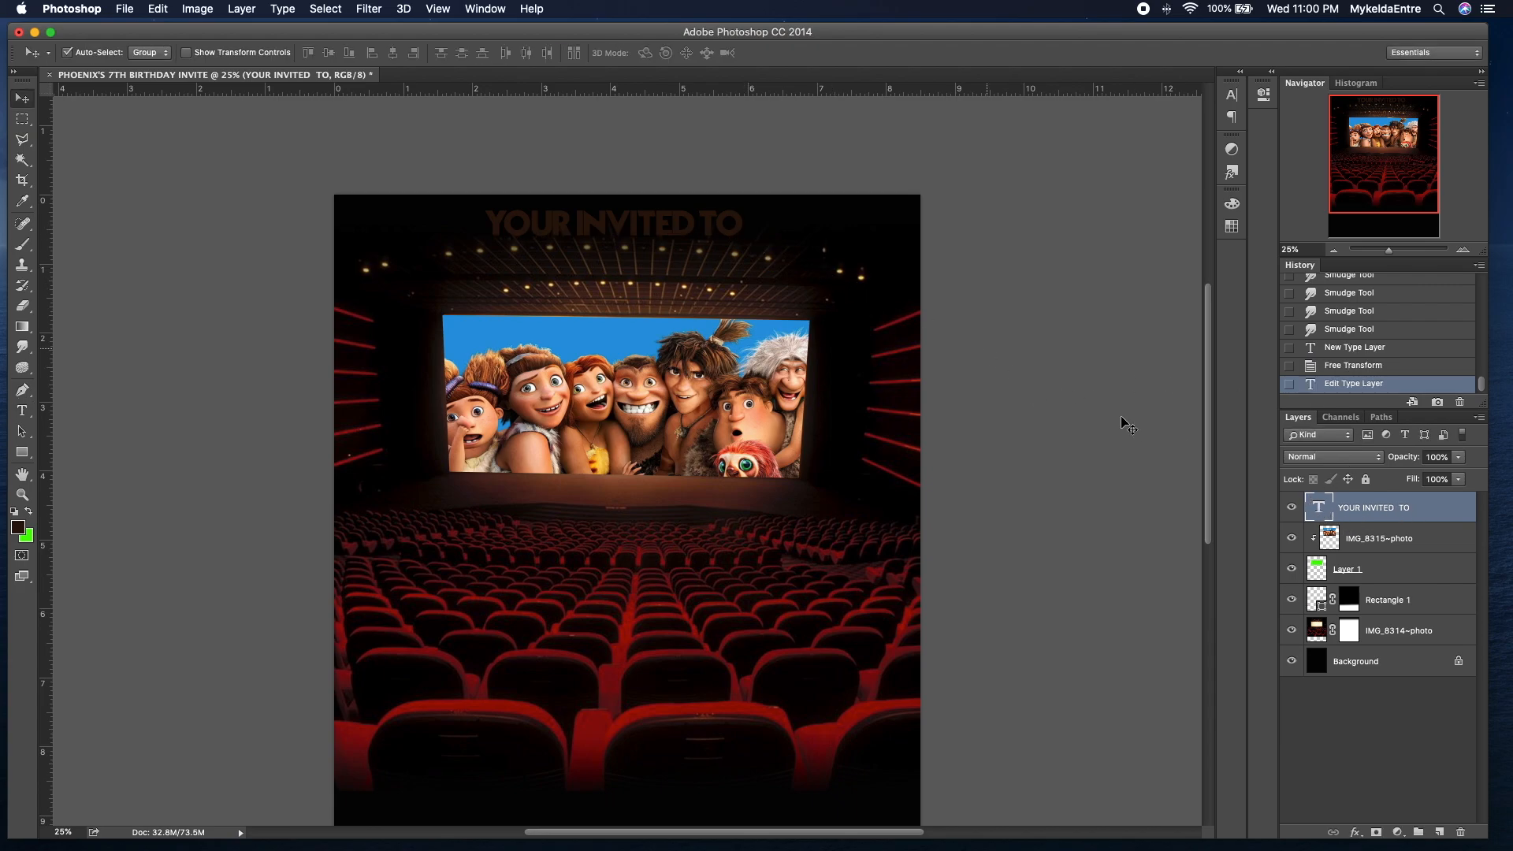
# Step: Recolor the whole "YOUR INVITED TO" heading to white
pyautogui.doubleClick(1321, 511)
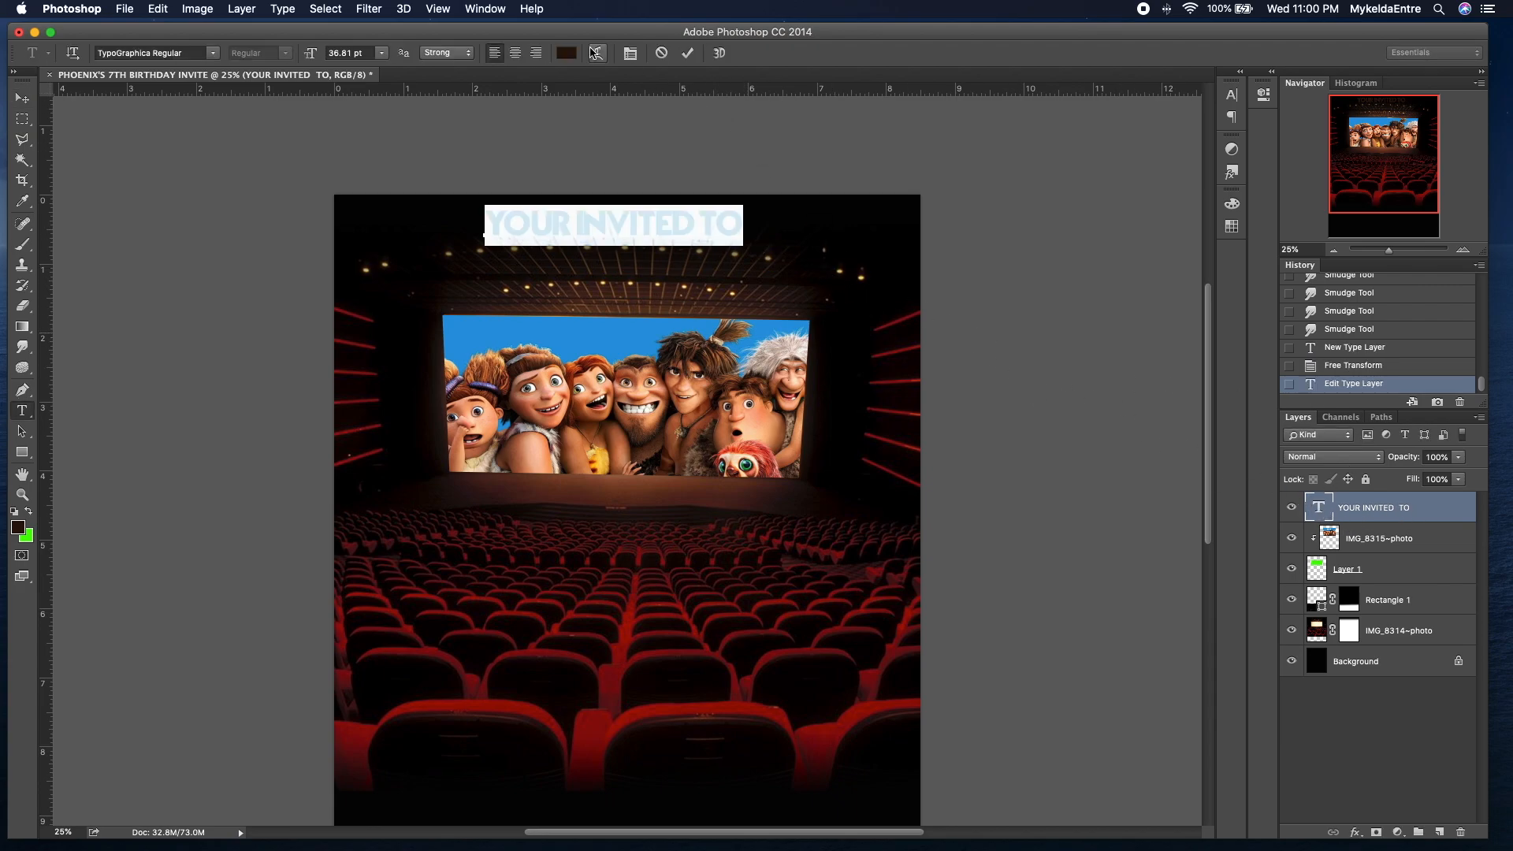
pyautogui.click(563, 55)
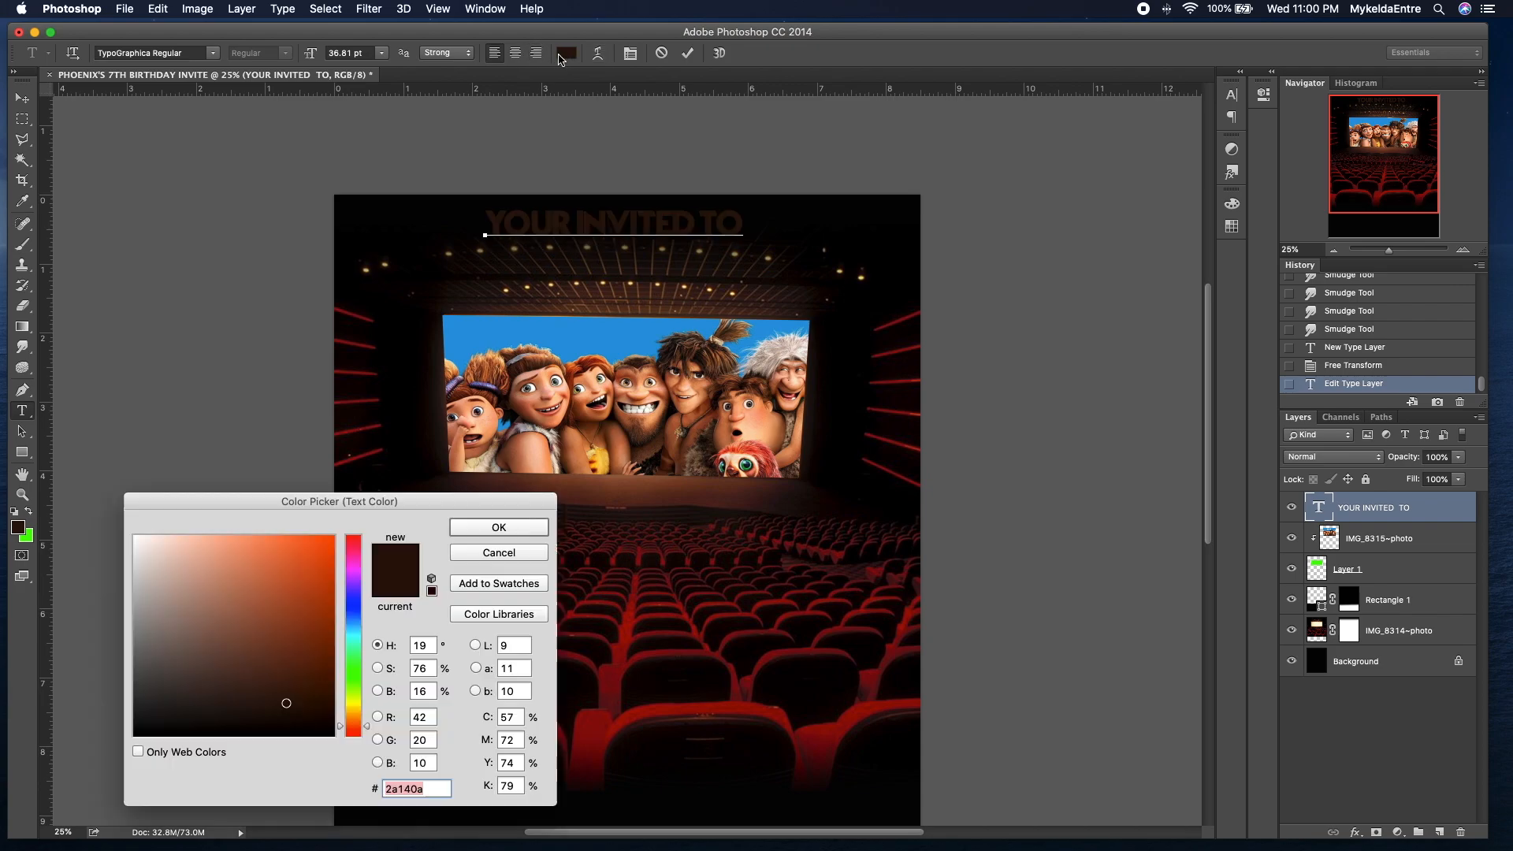
pyautogui.click(135, 538)
pyautogui.click(465, 531)
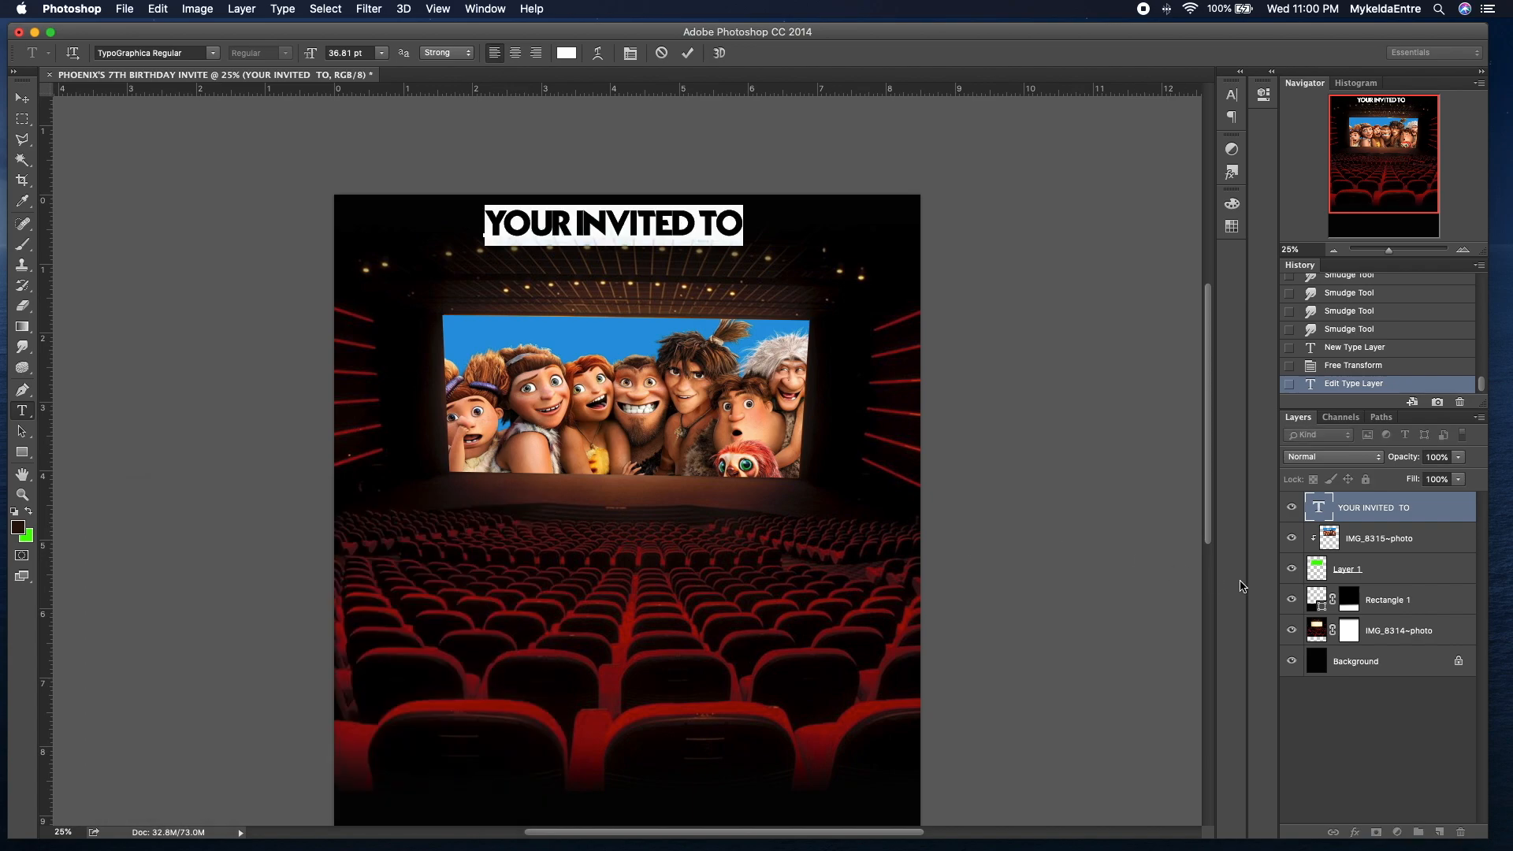
pyautogui.press('super+Return')
pyautogui.press('v')
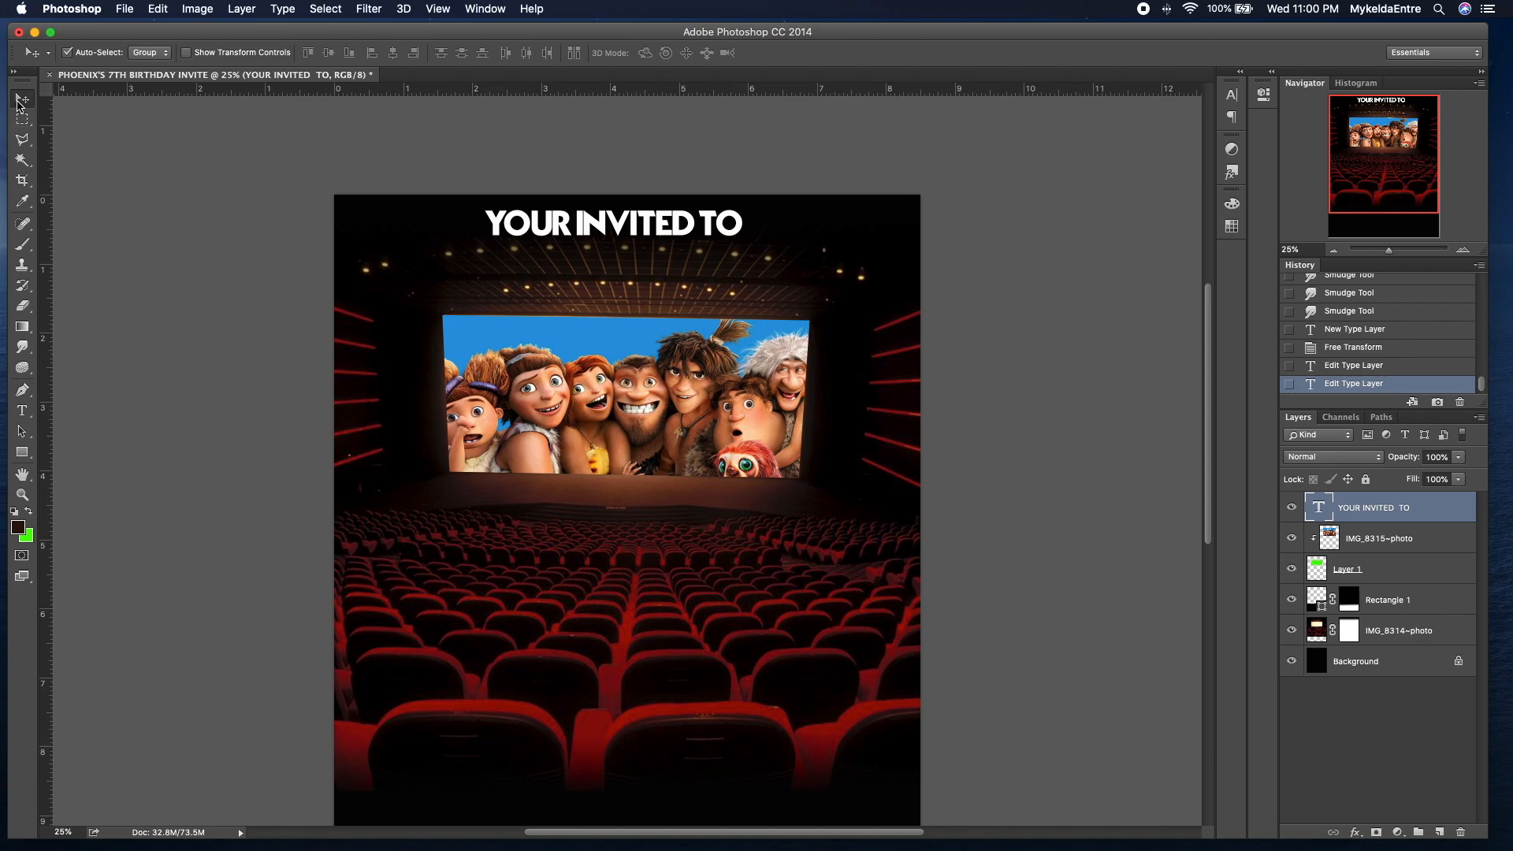
# Step: Shift the heading slightly right and down so it is centred across the invitation's width, at about X 1482 px
pyautogui.press('super+t')
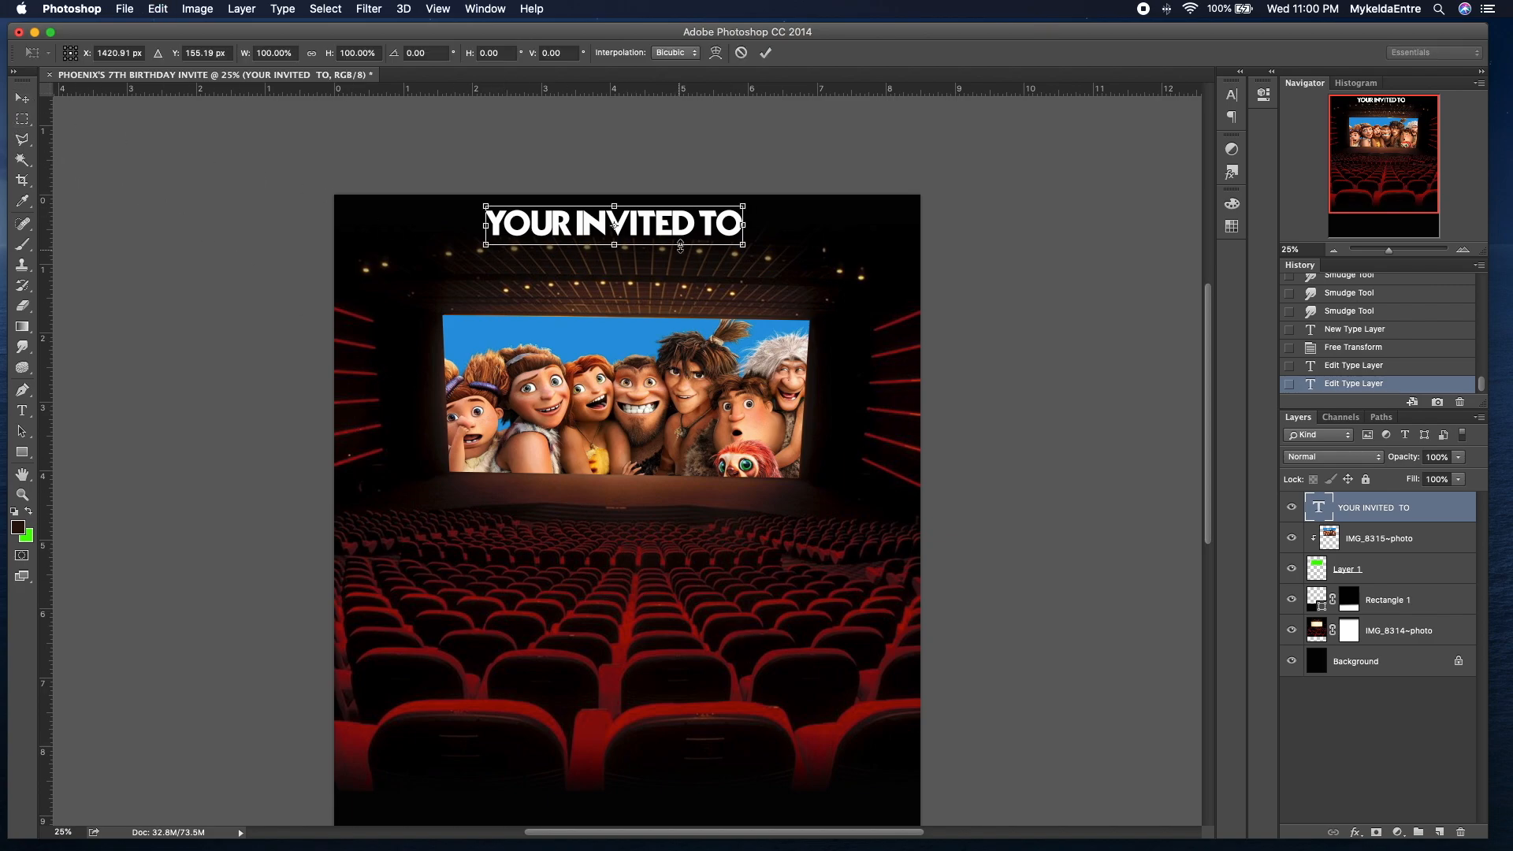
pyautogui.moveTo(683, 238); pyautogui.dragTo(695, 251)
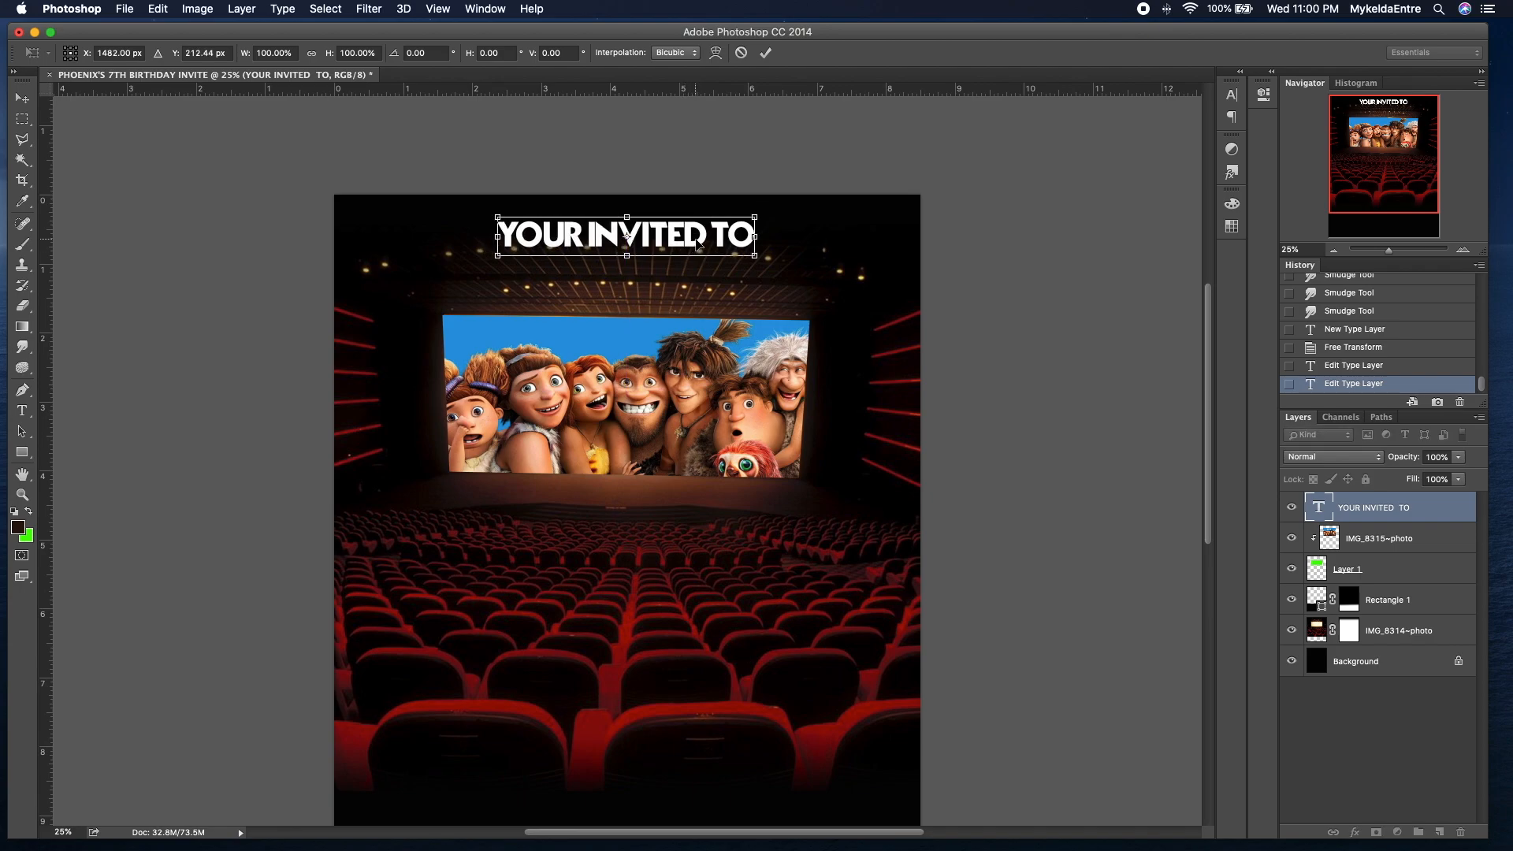
pyautogui.press('Return')
# Step: Nudge the heading upward to a Y position of 172.44 px, clear of the ceiling lights
pyautogui.press('super+t')
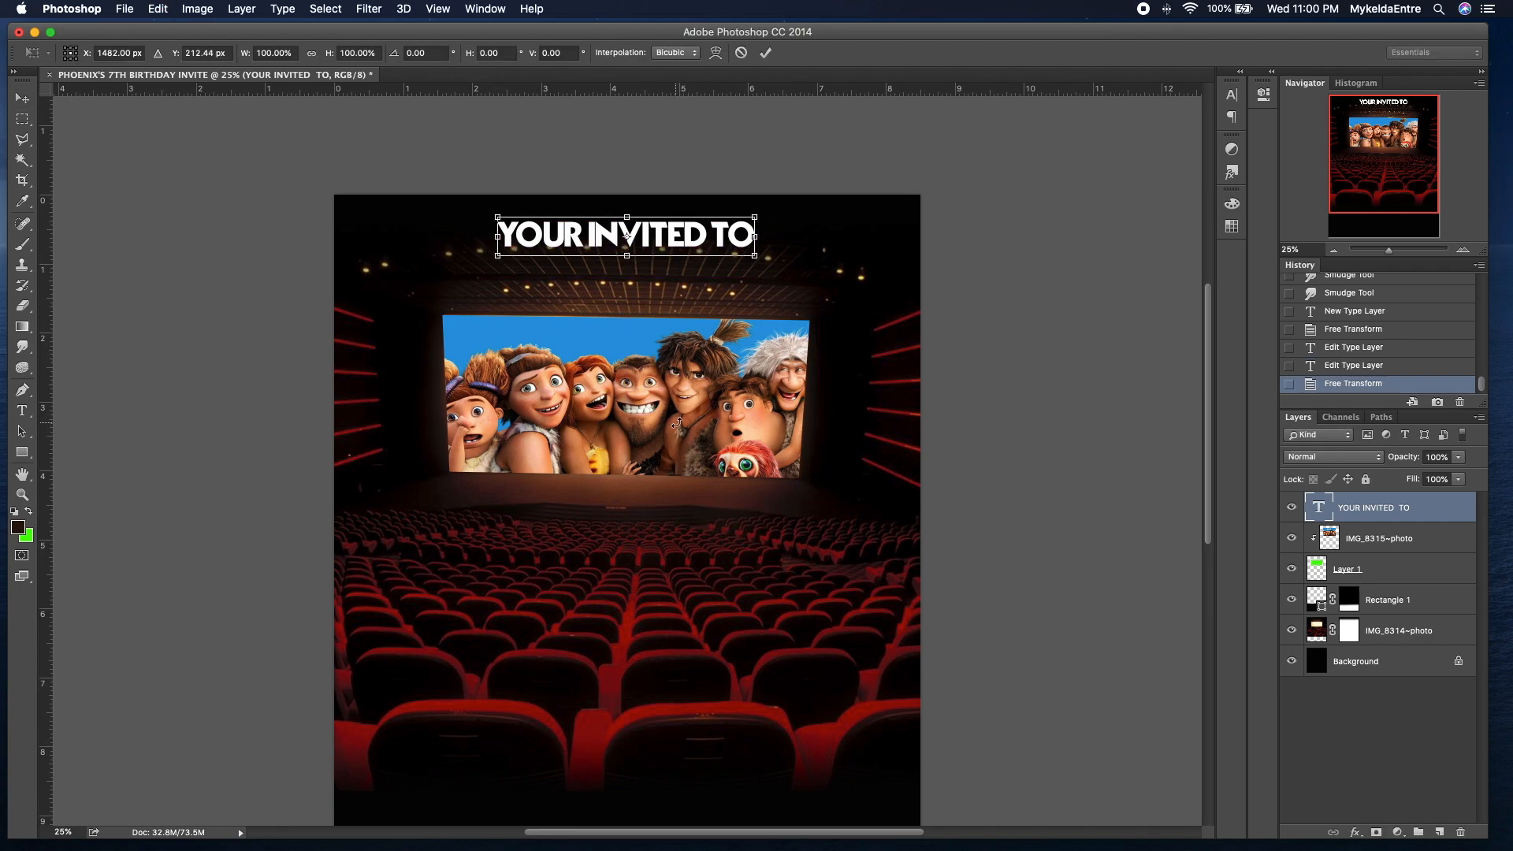
pyautogui.press('Up')
pyautogui.press('Up')
pyautogui.press('Up')
pyautogui.press('Up')
pyautogui.press('Up')
pyautogui.press('Up')
pyautogui.press('Up')
pyautogui.press('Up')
pyautogui.press('Up')
pyautogui.press('Up')
pyautogui.press('Up')
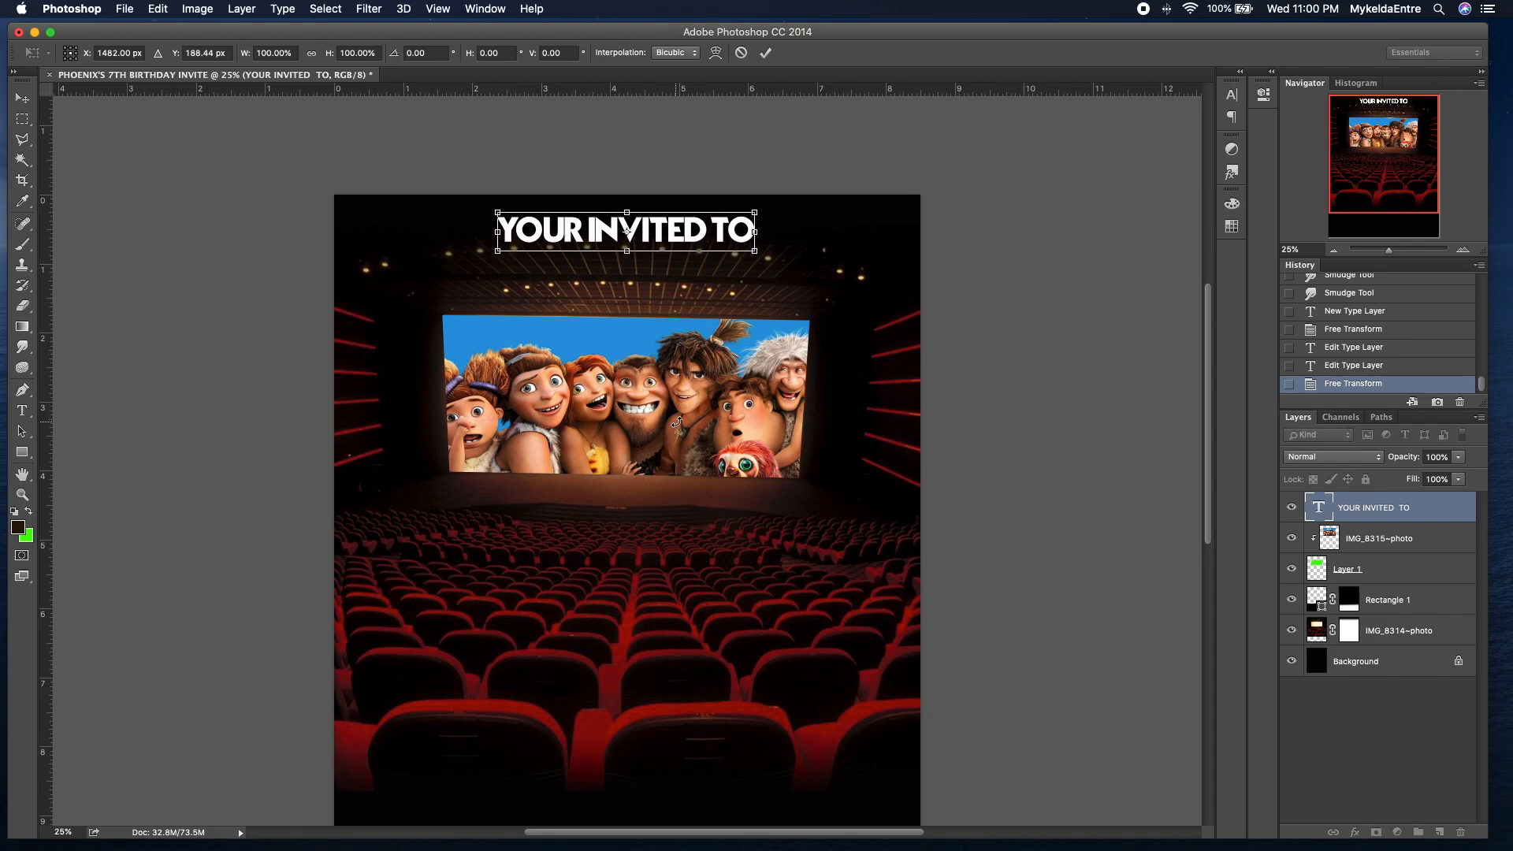
pyautogui.press('Return')
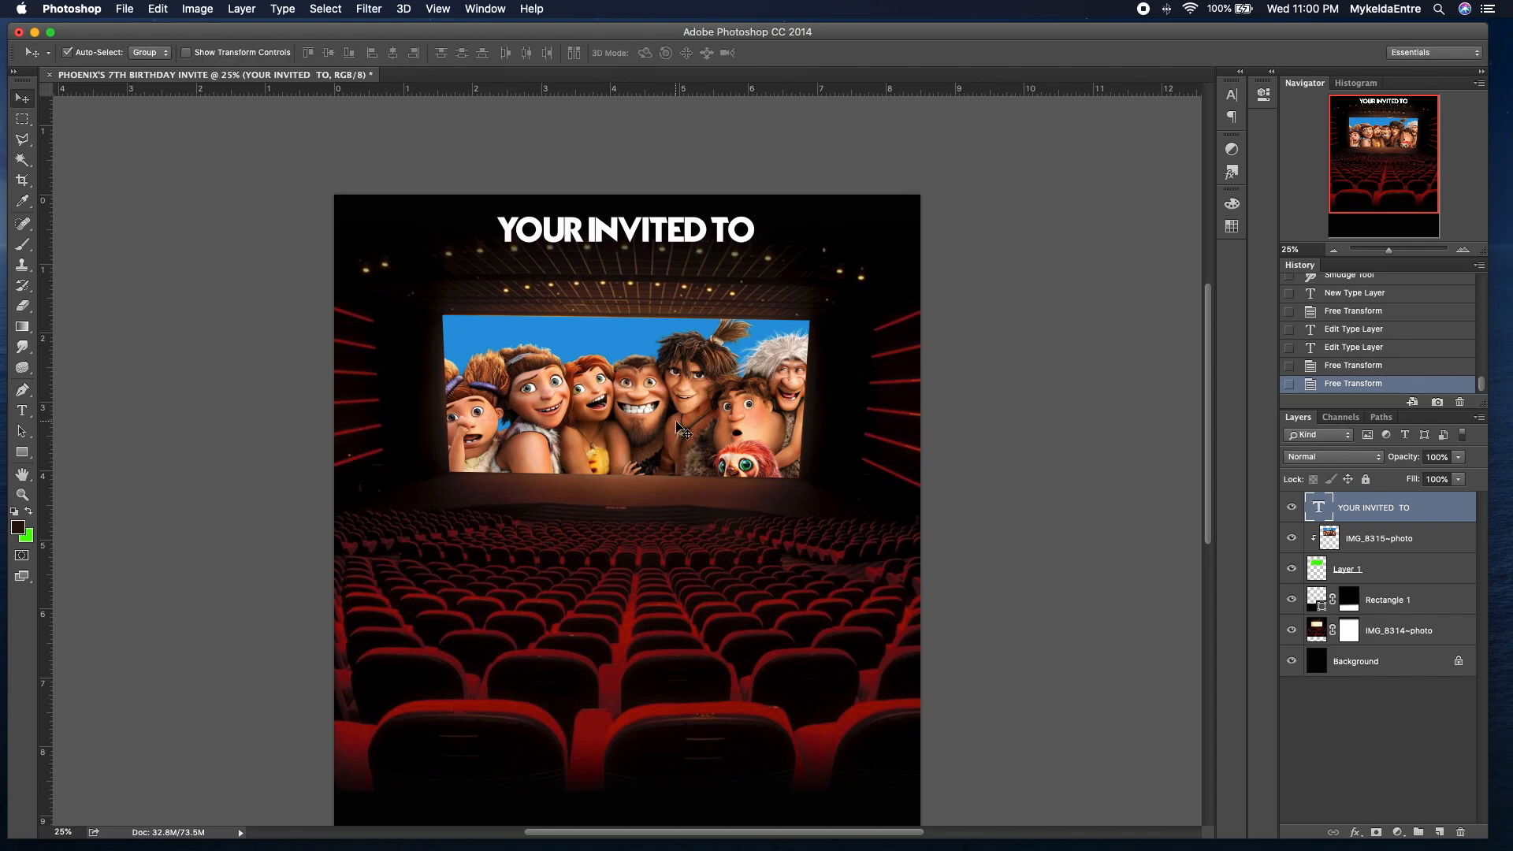
pyautogui.press('super+t')
pyautogui.press('Up')
pyautogui.press('Up')
pyautogui.press('Up')
pyautogui.press('Up')
pyautogui.press('Up')
pyautogui.press('Up')
pyautogui.press('Up')
pyautogui.press('Up')
pyautogui.press('Up')
pyautogui.press('Up')
pyautogui.press('Up')
pyautogui.press('Up')
pyautogui.press('Up')
pyautogui.press('Up')
pyautogui.press('Up')
pyautogui.press('Up')
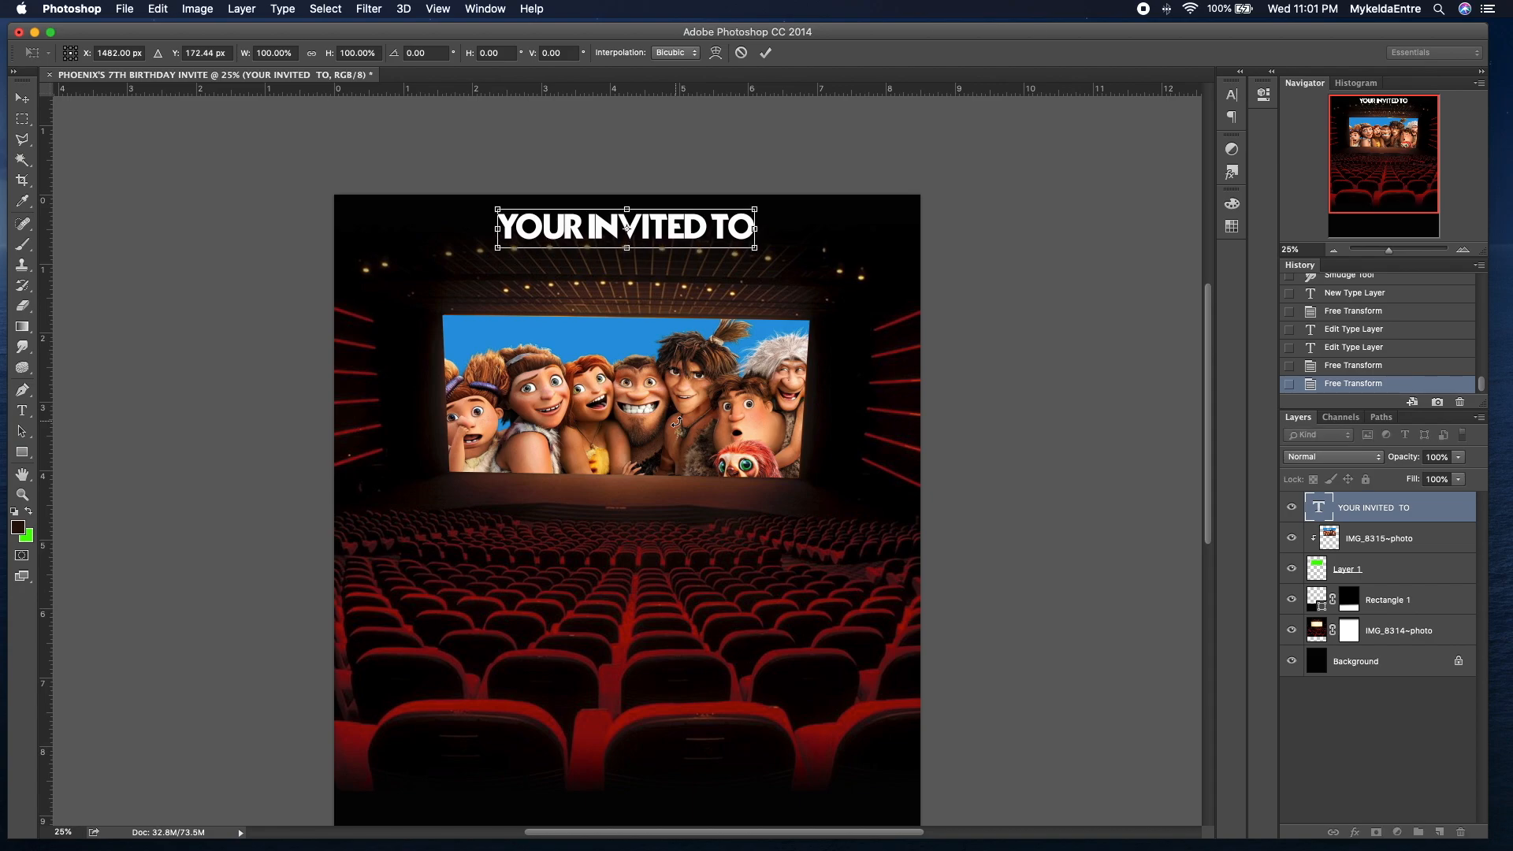
pyautogui.press('Return')
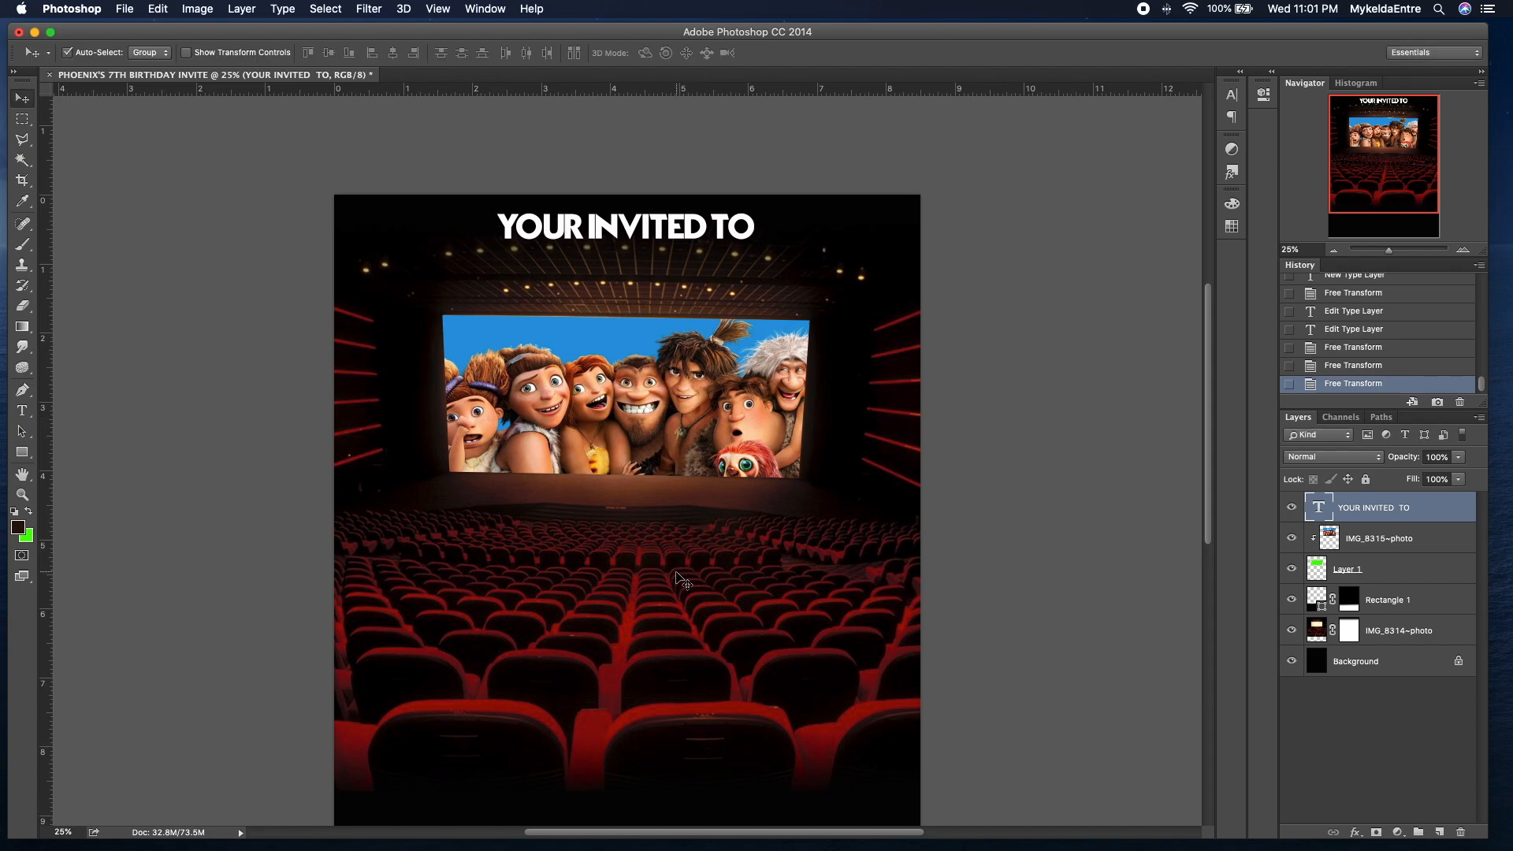
# Step: Add the birthday child's first name as a new text layer in the black area below the seats
pyautogui.scroll(-5, 682, 581)
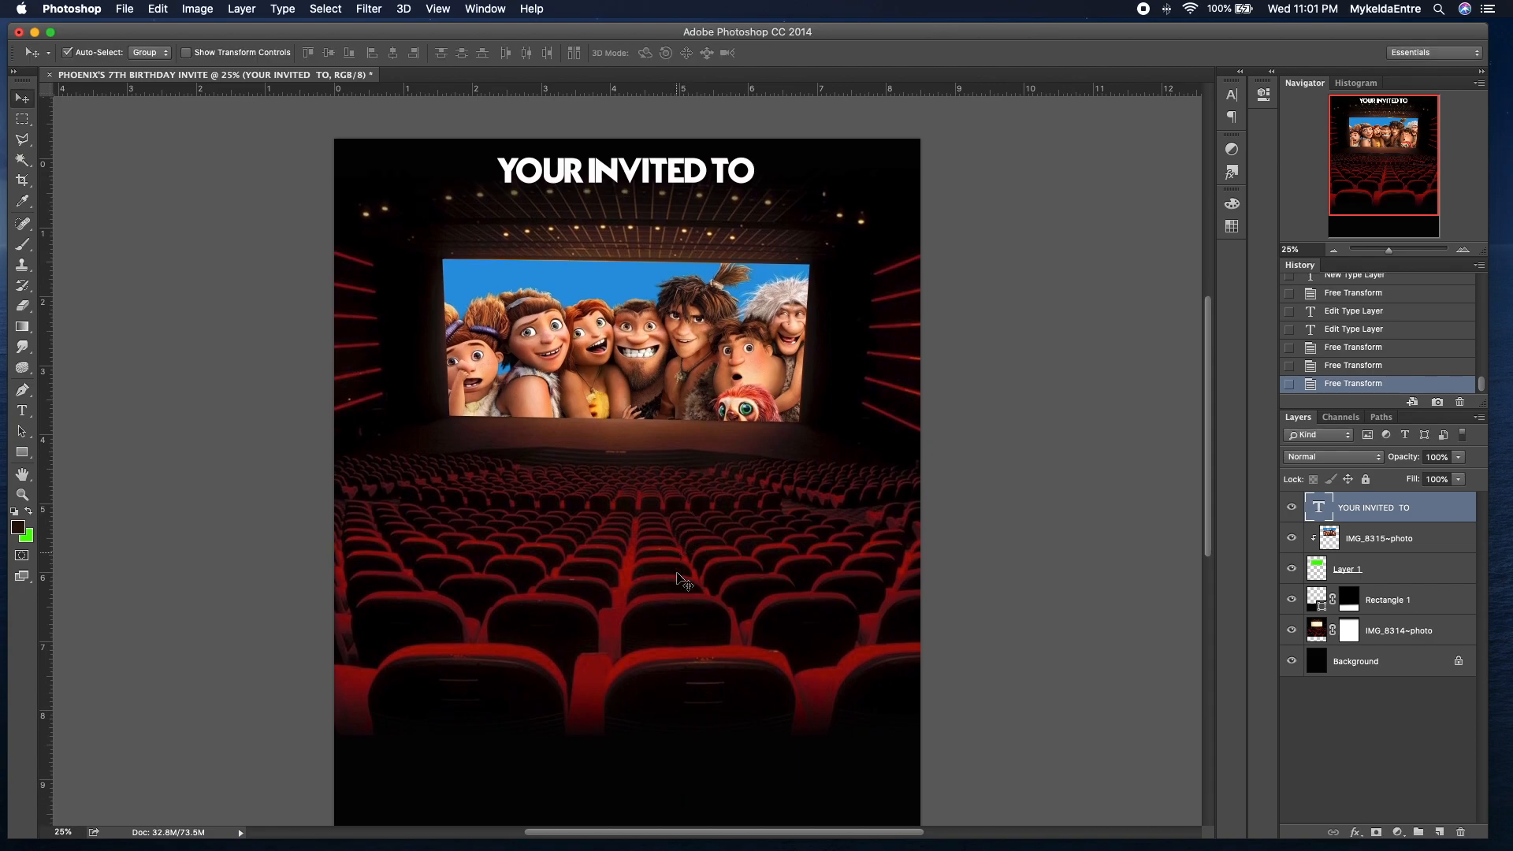
pyautogui.scroll(-6, 682, 582)
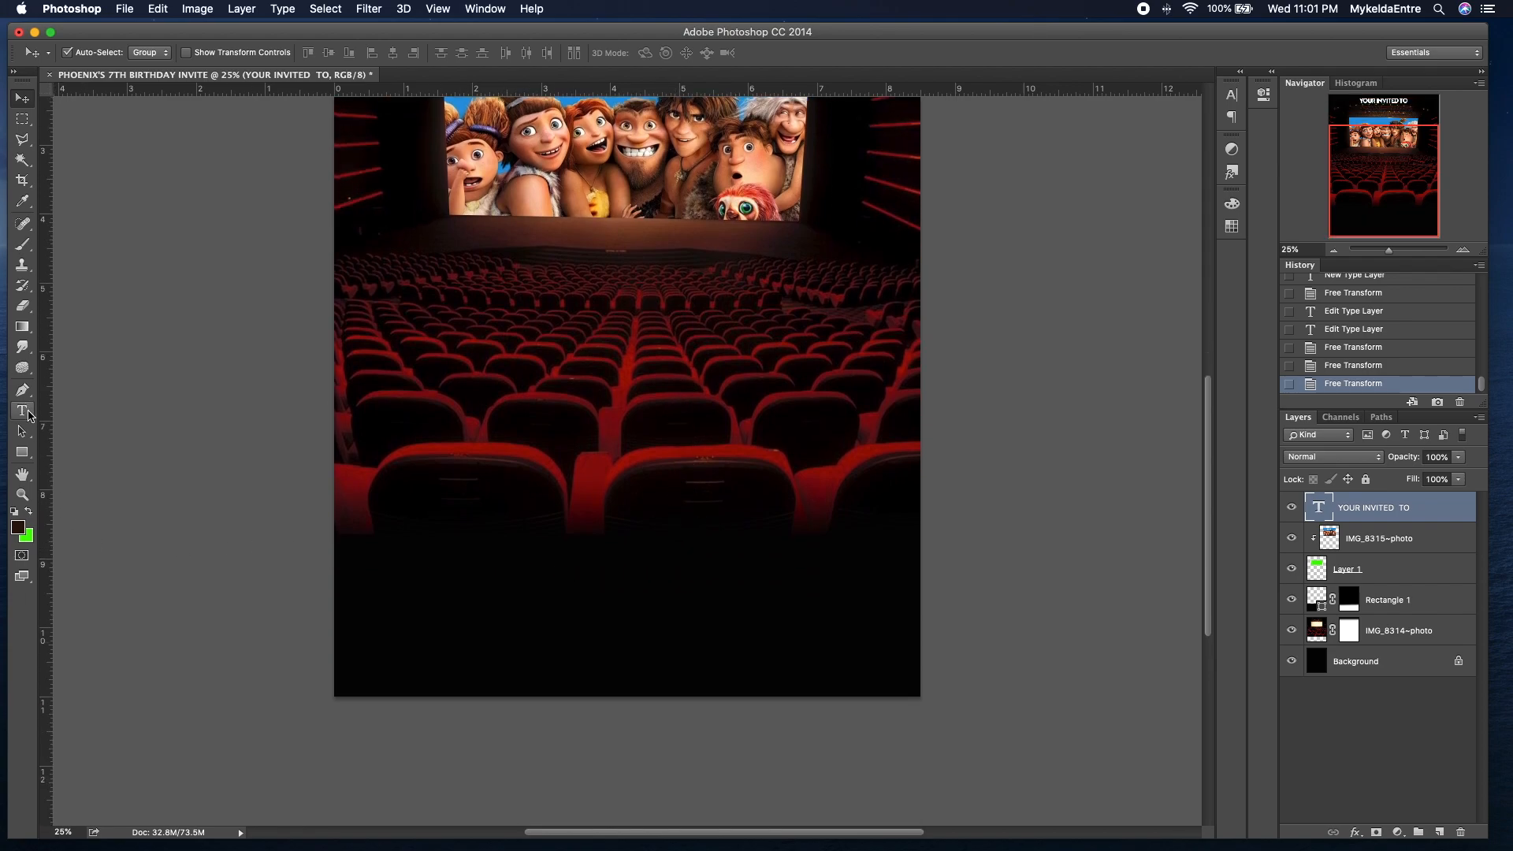
pyautogui.click(22, 411)
pyautogui.click(443, 604)
pyautogui.write('Phoenix')
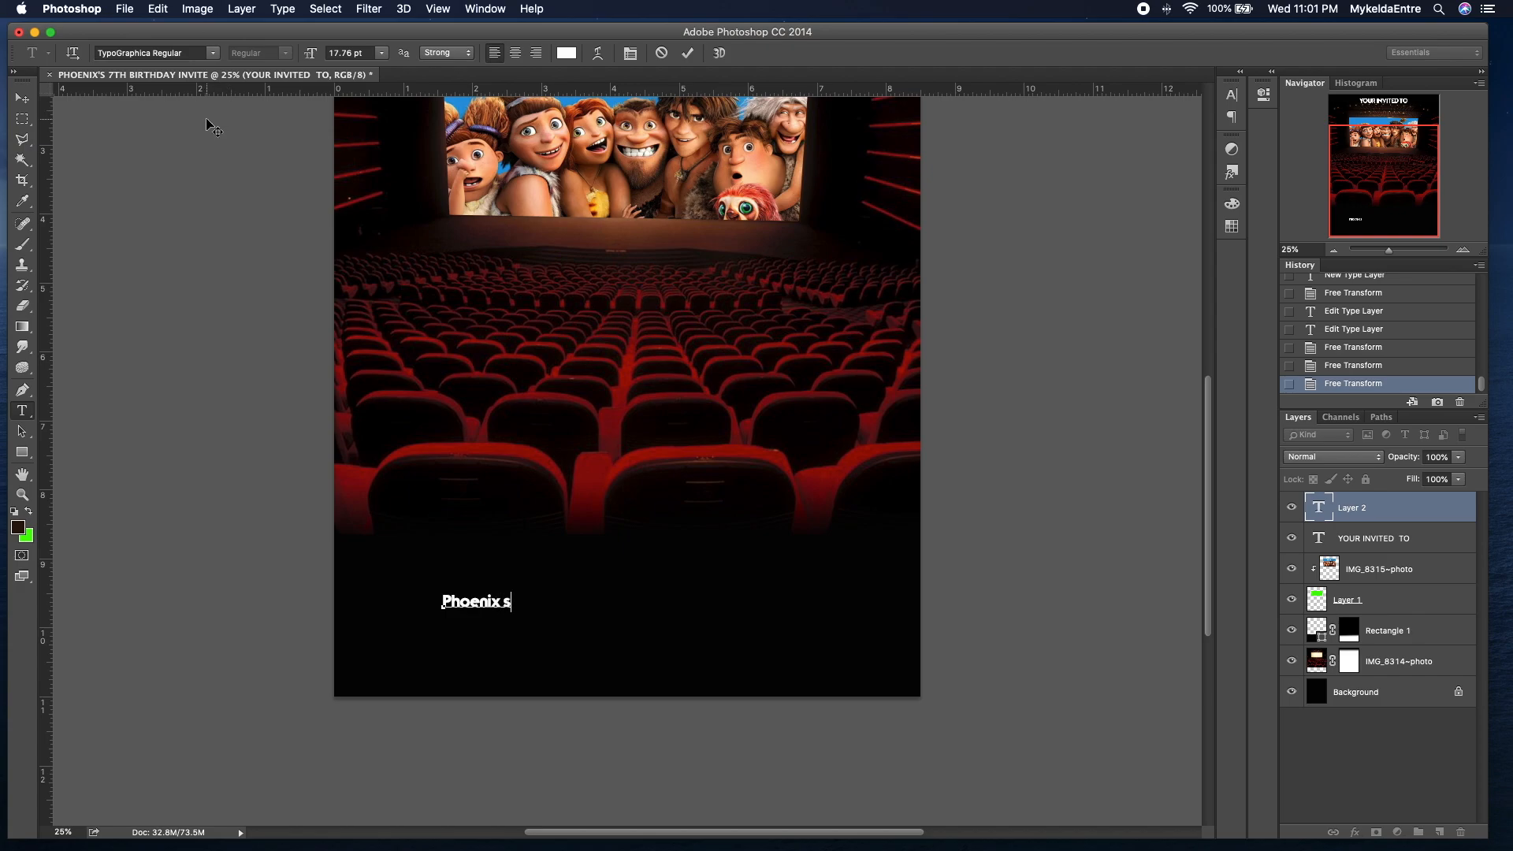
# Step: Scale the child's name to about 619% and move it up over the lower edge of the front-row seats
pyautogui.click(23, 98)
pyautogui.press('super+t')
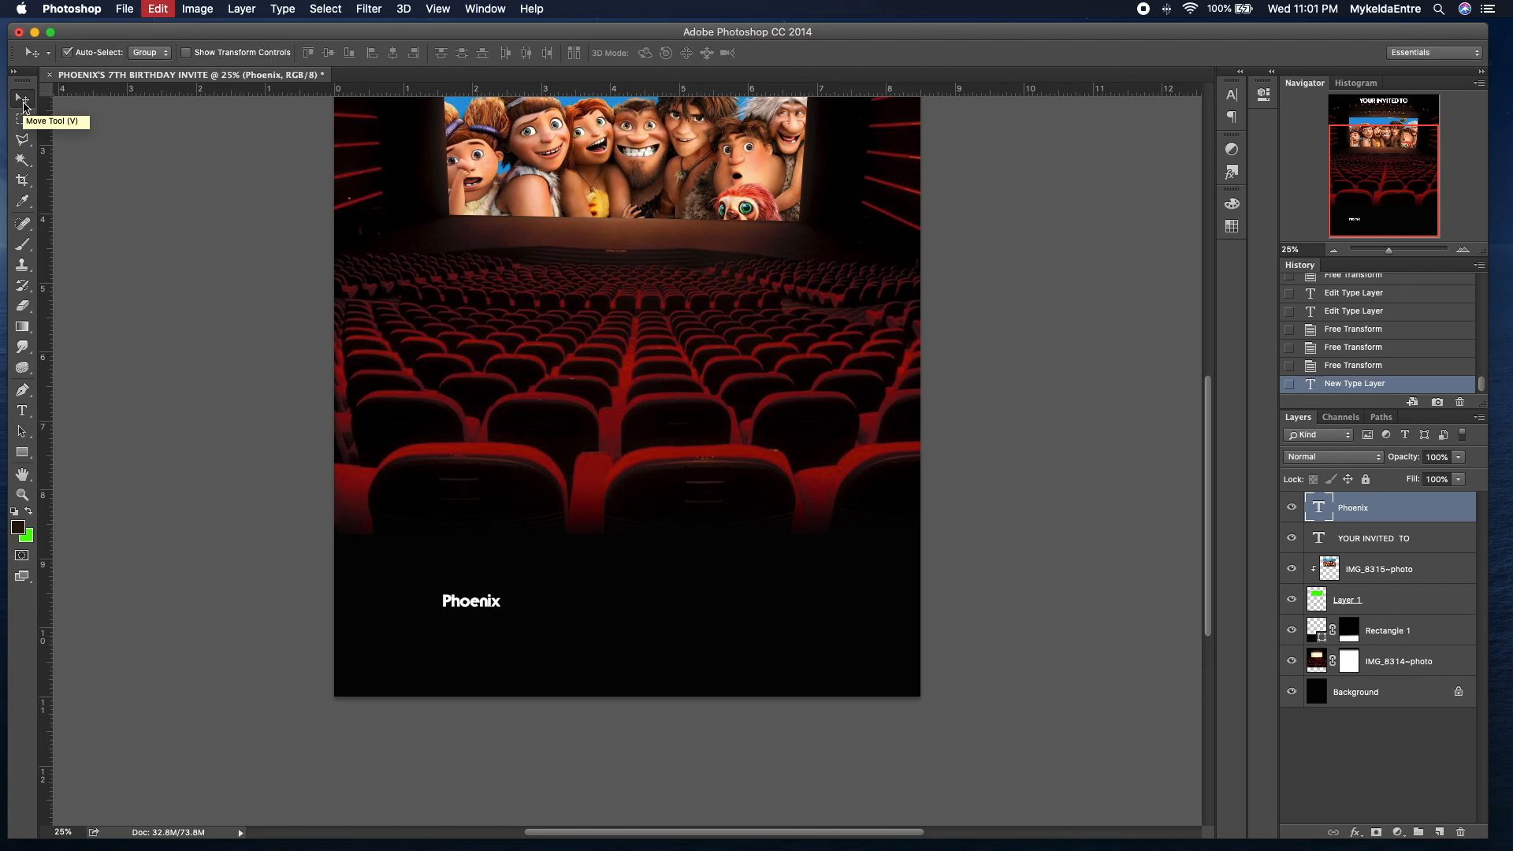
pyautogui.moveTo(502, 614); pyautogui.dragTo(804, 711)
pyautogui.moveTo(746, 637); pyautogui.dragTo(755, 524)
pyautogui.press('Return')
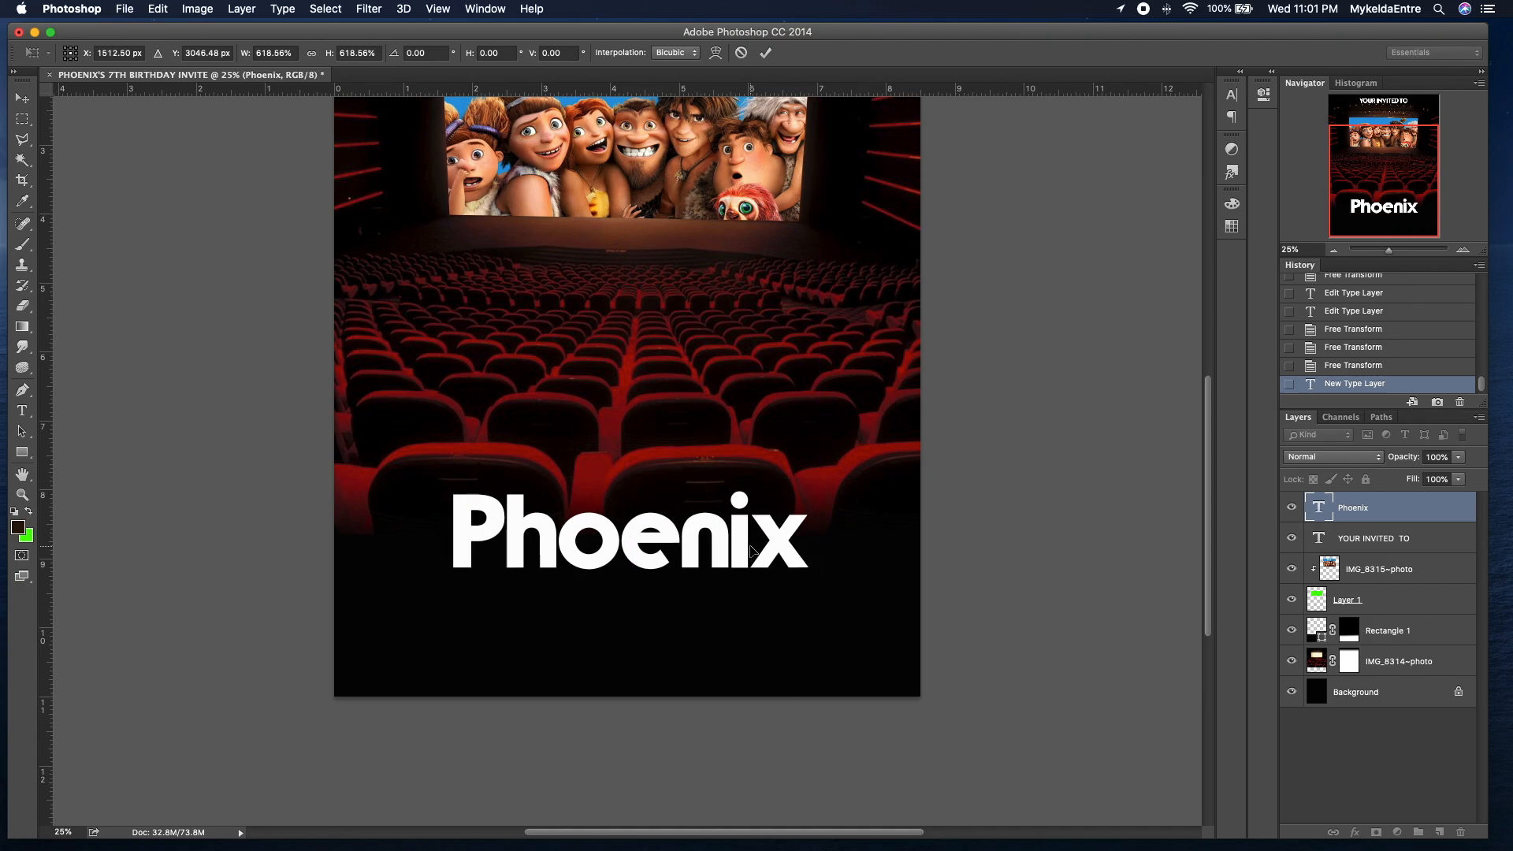
# Step: Append a possessive ending to the child's name in the large text layer
pyautogui.doubleClick(1322, 514)
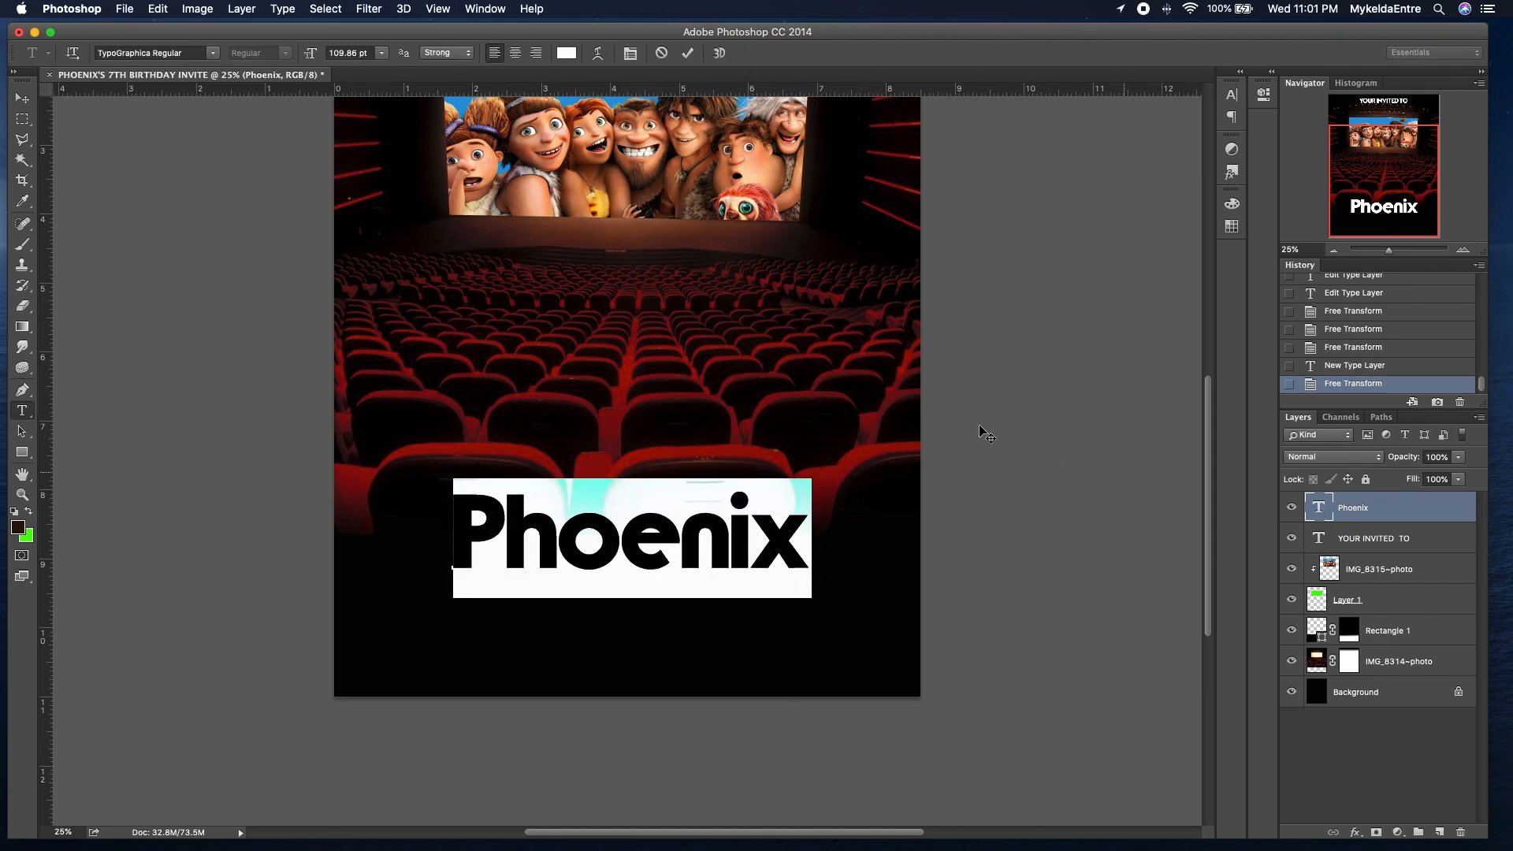
pyautogui.click(793, 542)
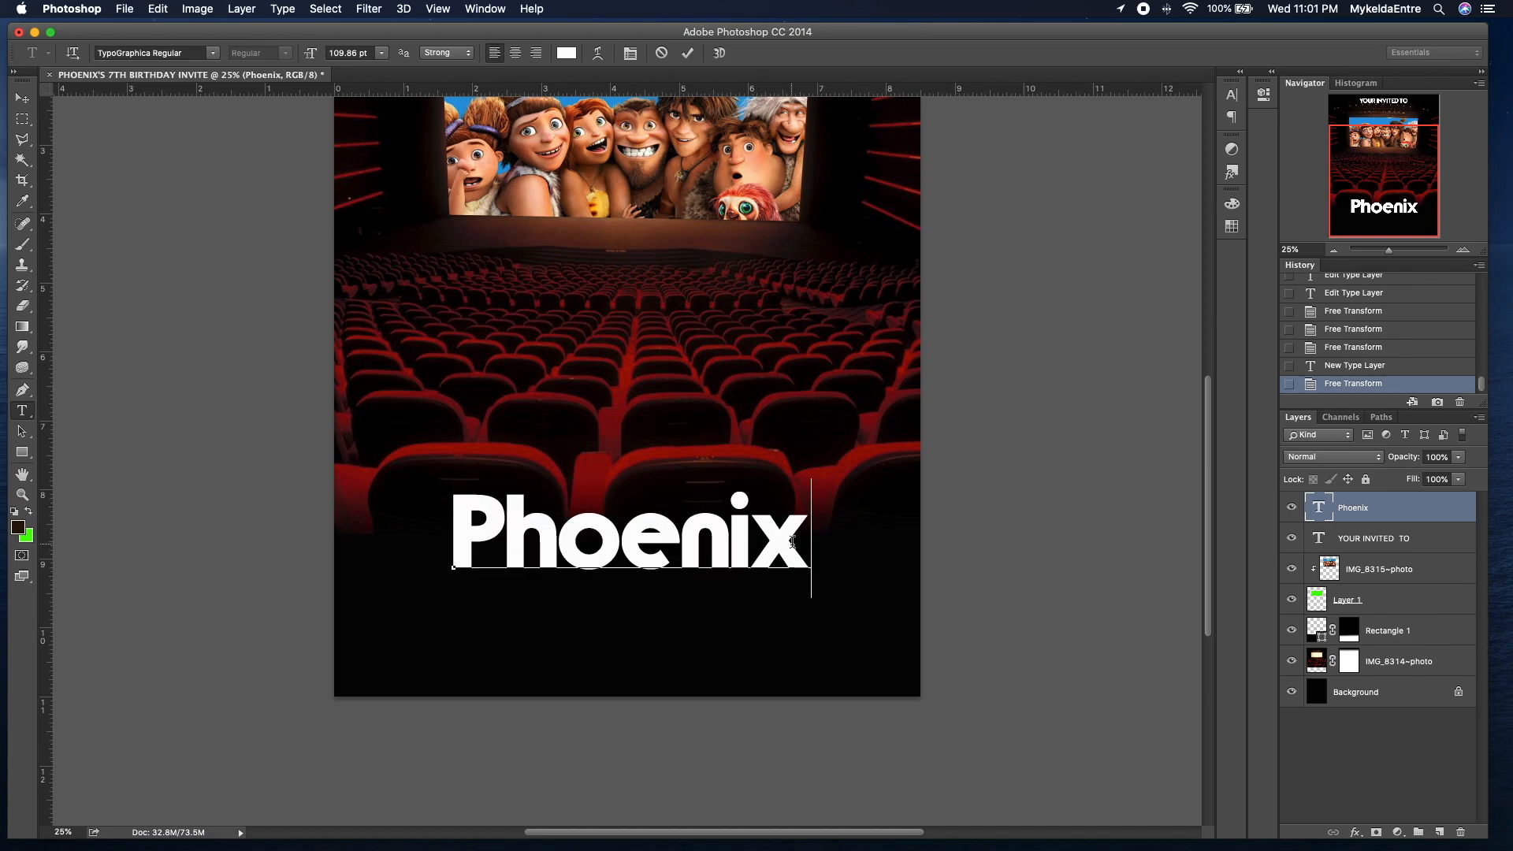
pyautogui.write('s')
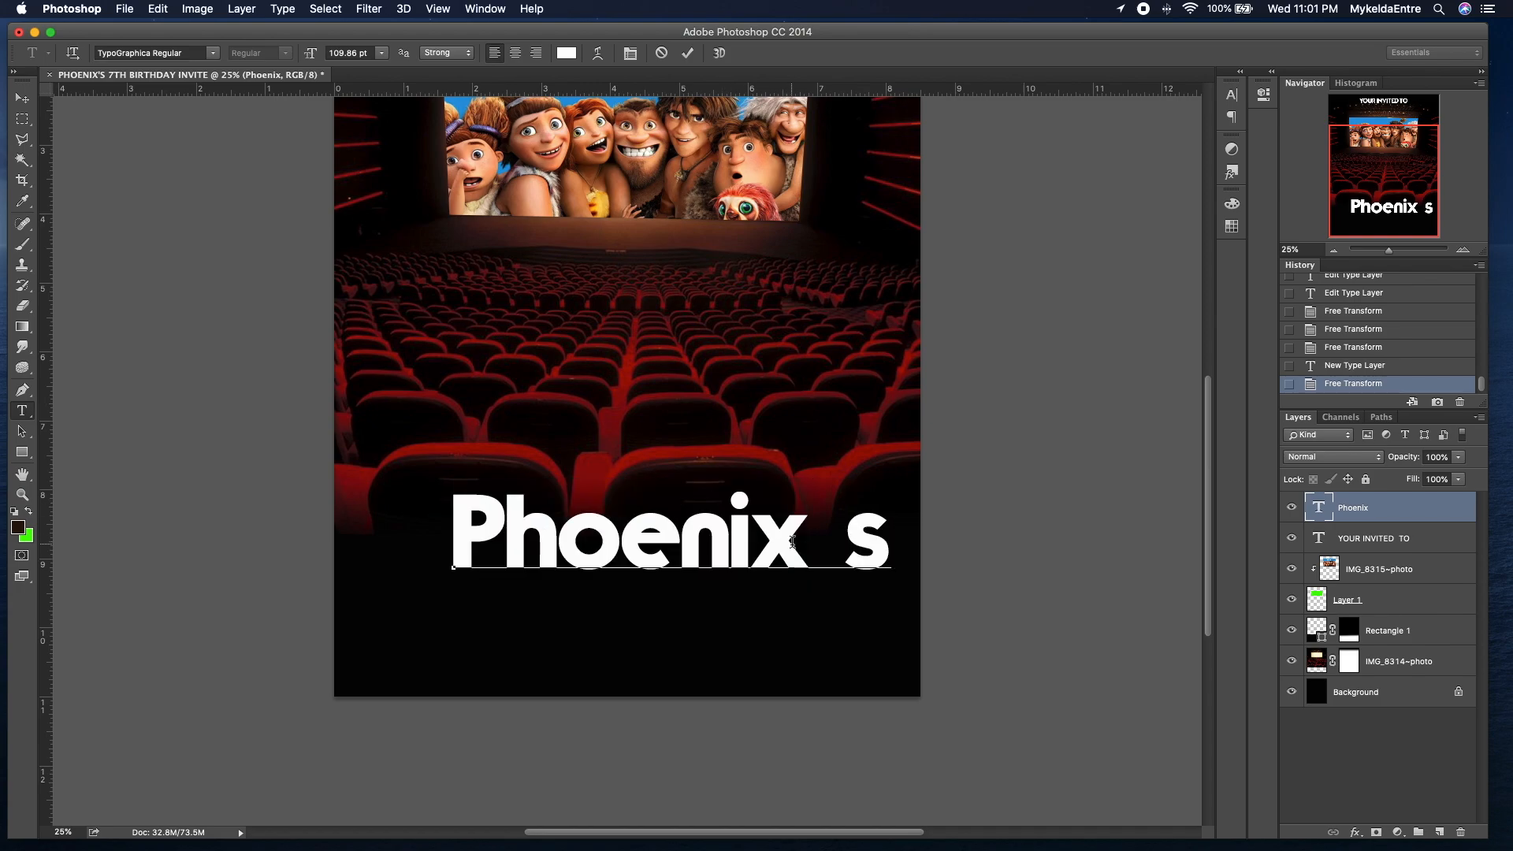
# Step: Change the font of the child's name text to Trebuchet MS Bold
pyautogui.moveTo(875, 543); pyautogui.dragTo(471, 558)
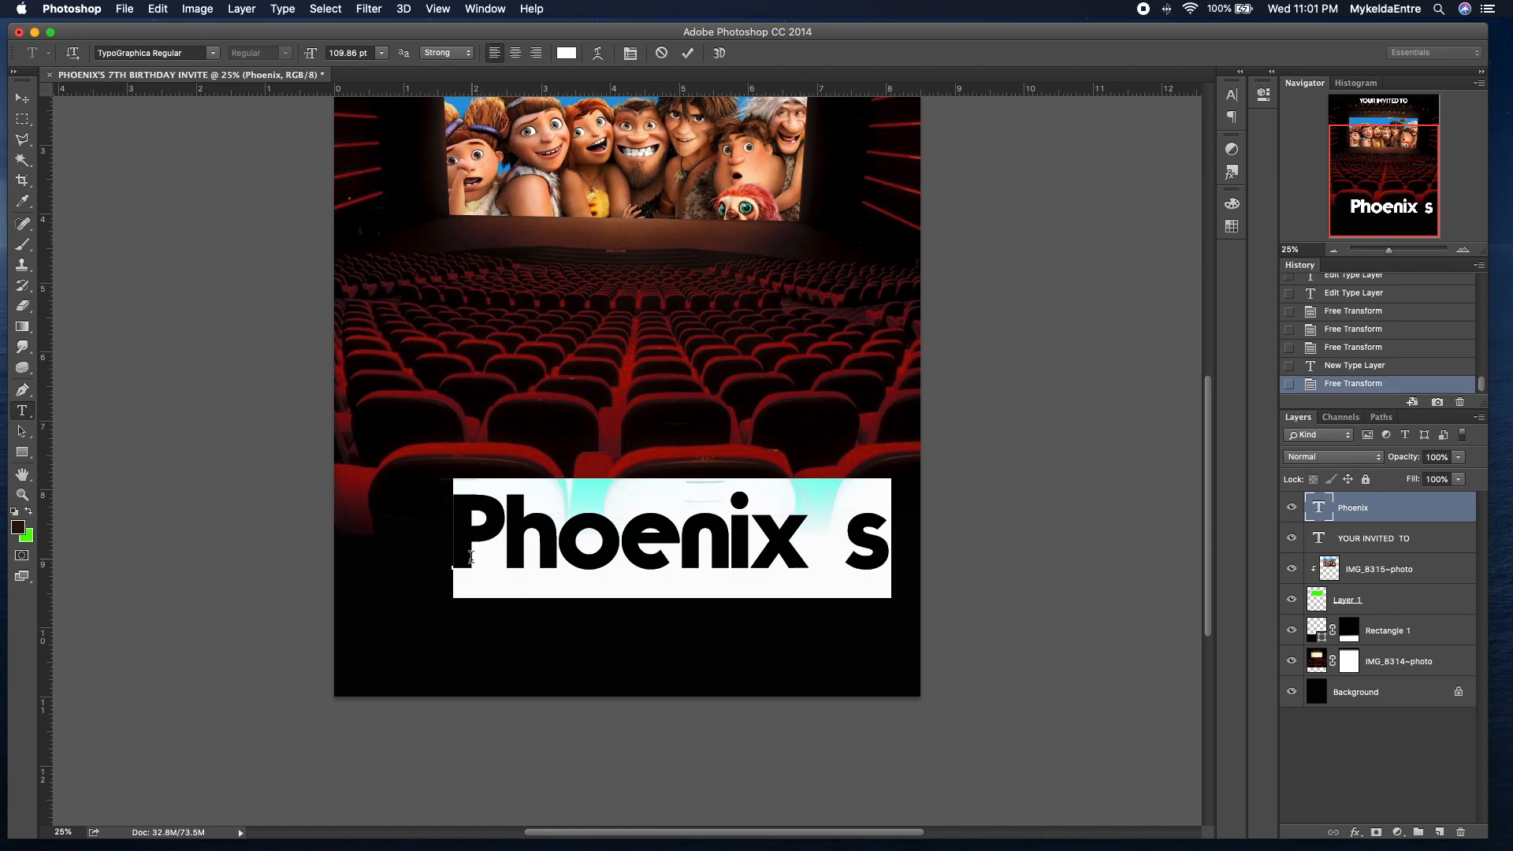
pyautogui.click(166, 52)
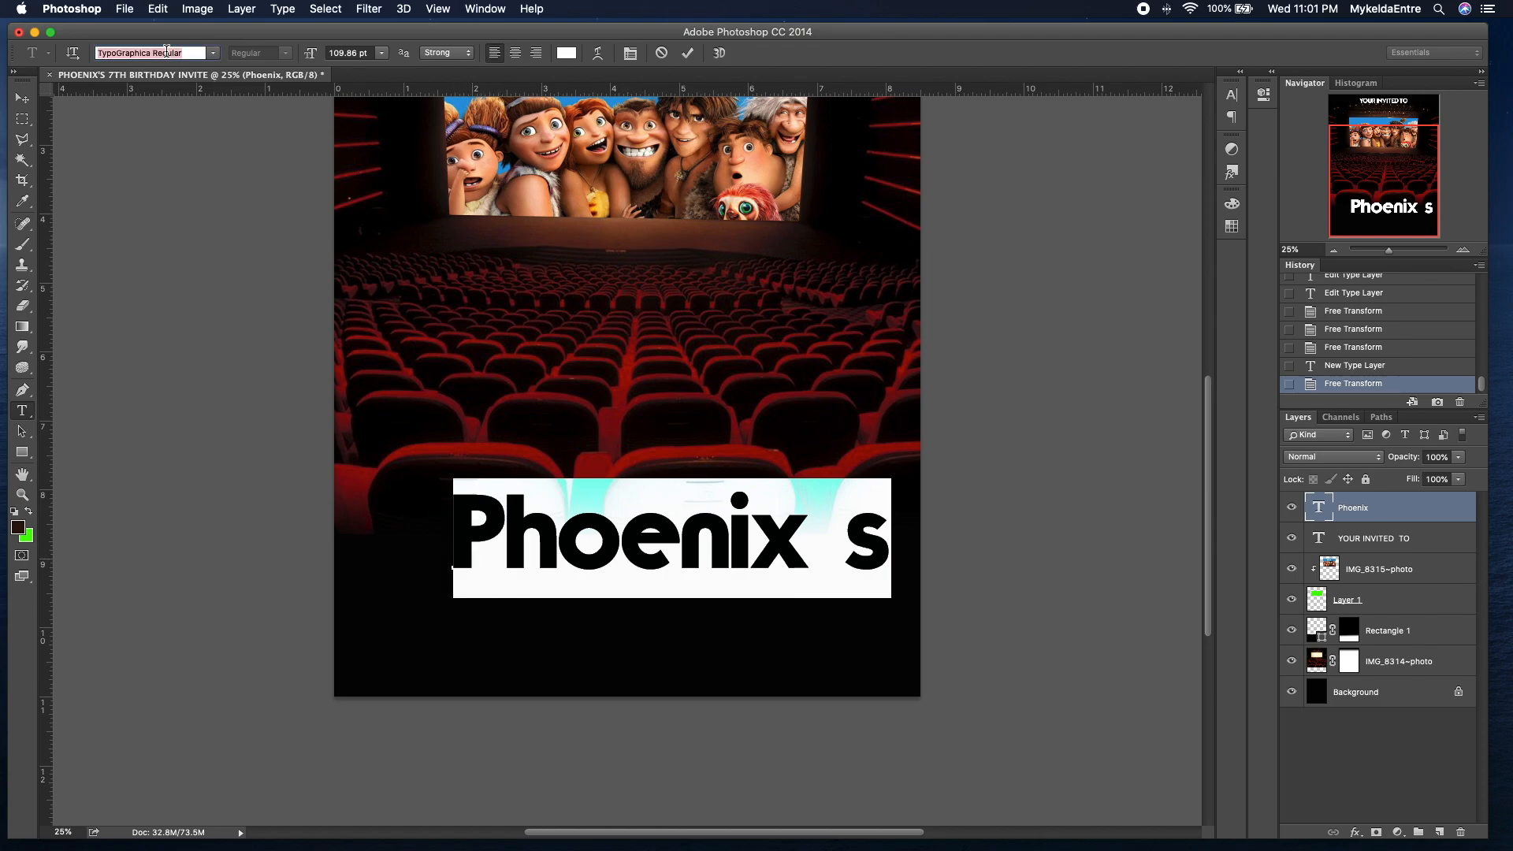
pyautogui.press('Up')
pyautogui.press('Up')
pyautogui.press('Up')
pyautogui.press('Up')
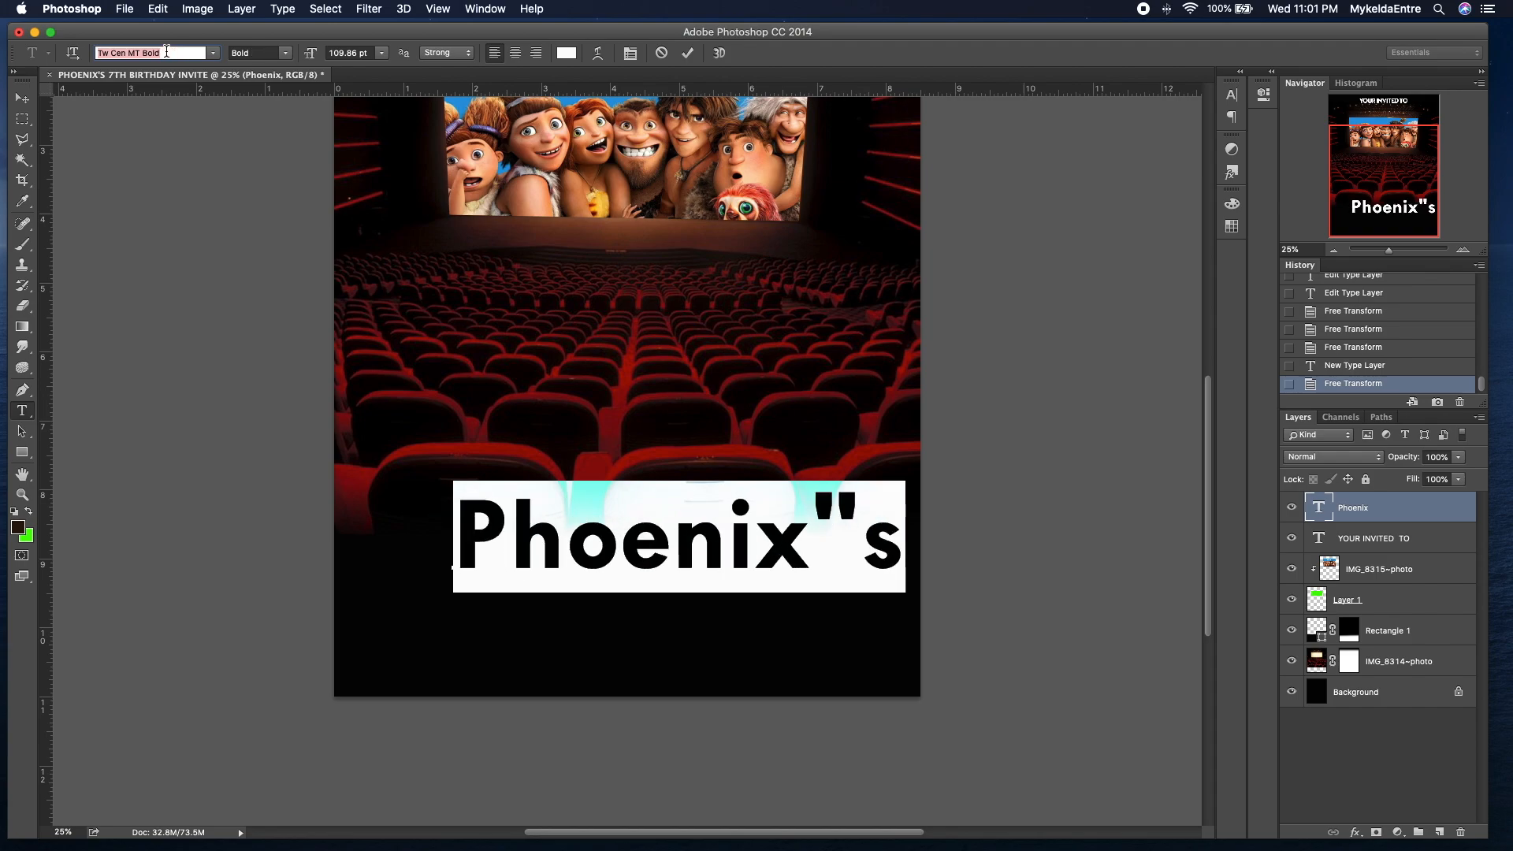
pyautogui.press('Up')
pyautogui.press('Up')
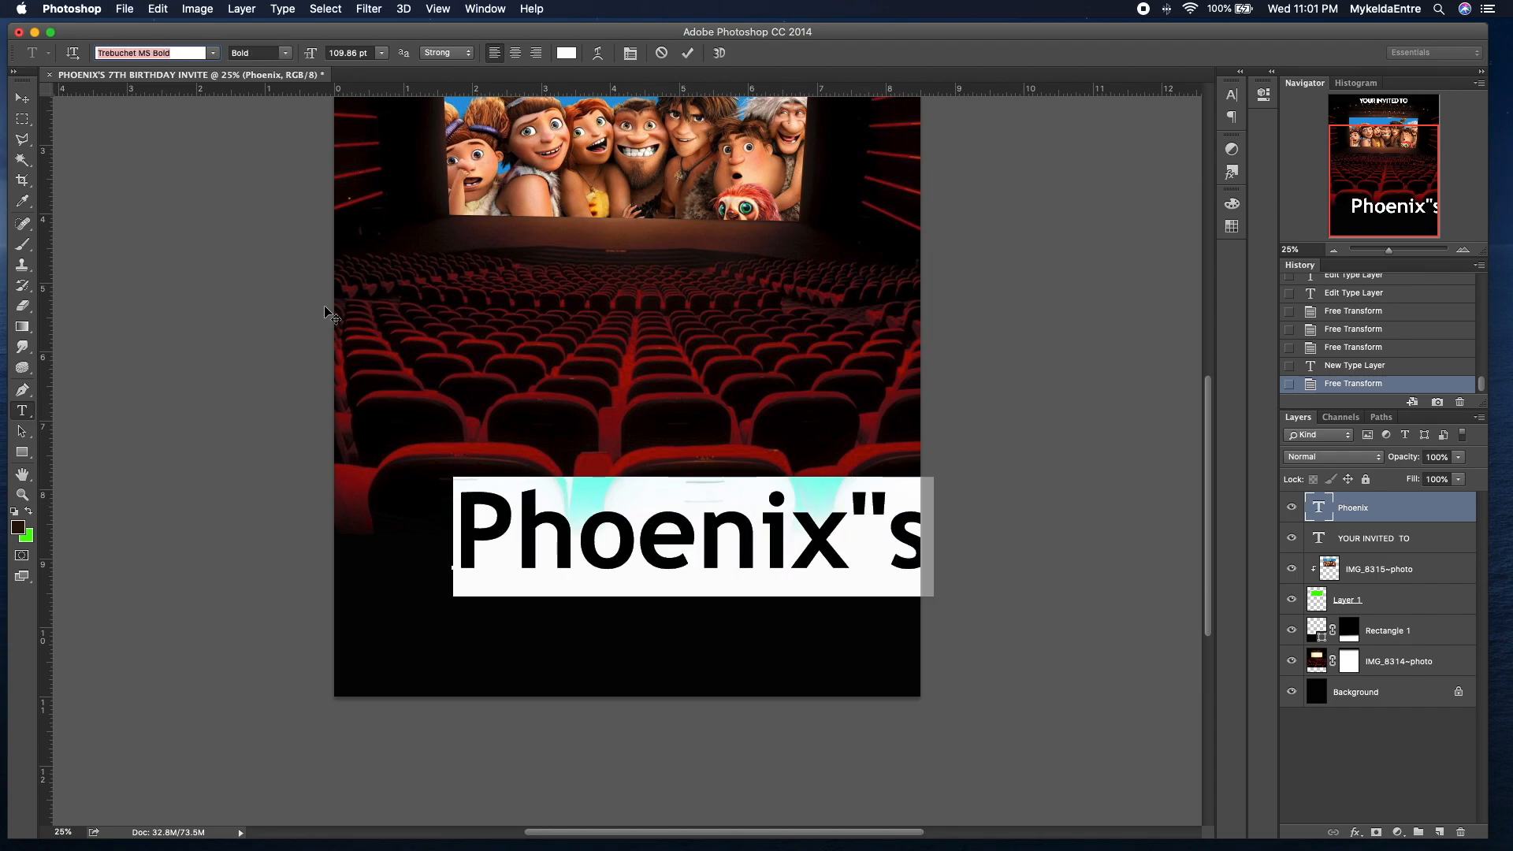
# Step: Replace the double quotation mark in the child's possessive name with a single apostrophe
pyautogui.click(887, 515)
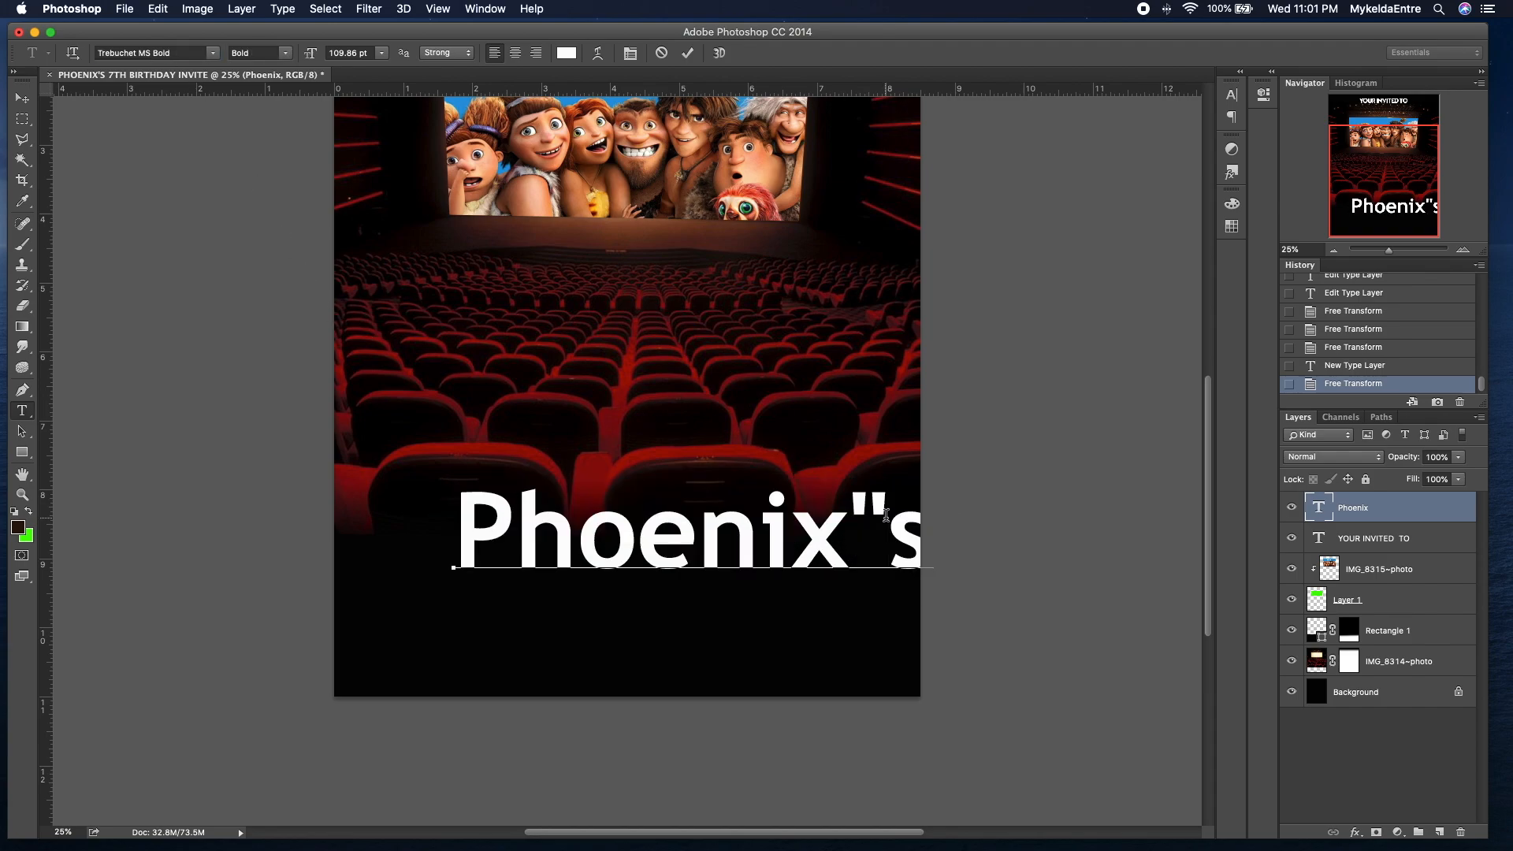
pyautogui.press('BackSpace')
pyautogui.write("'")
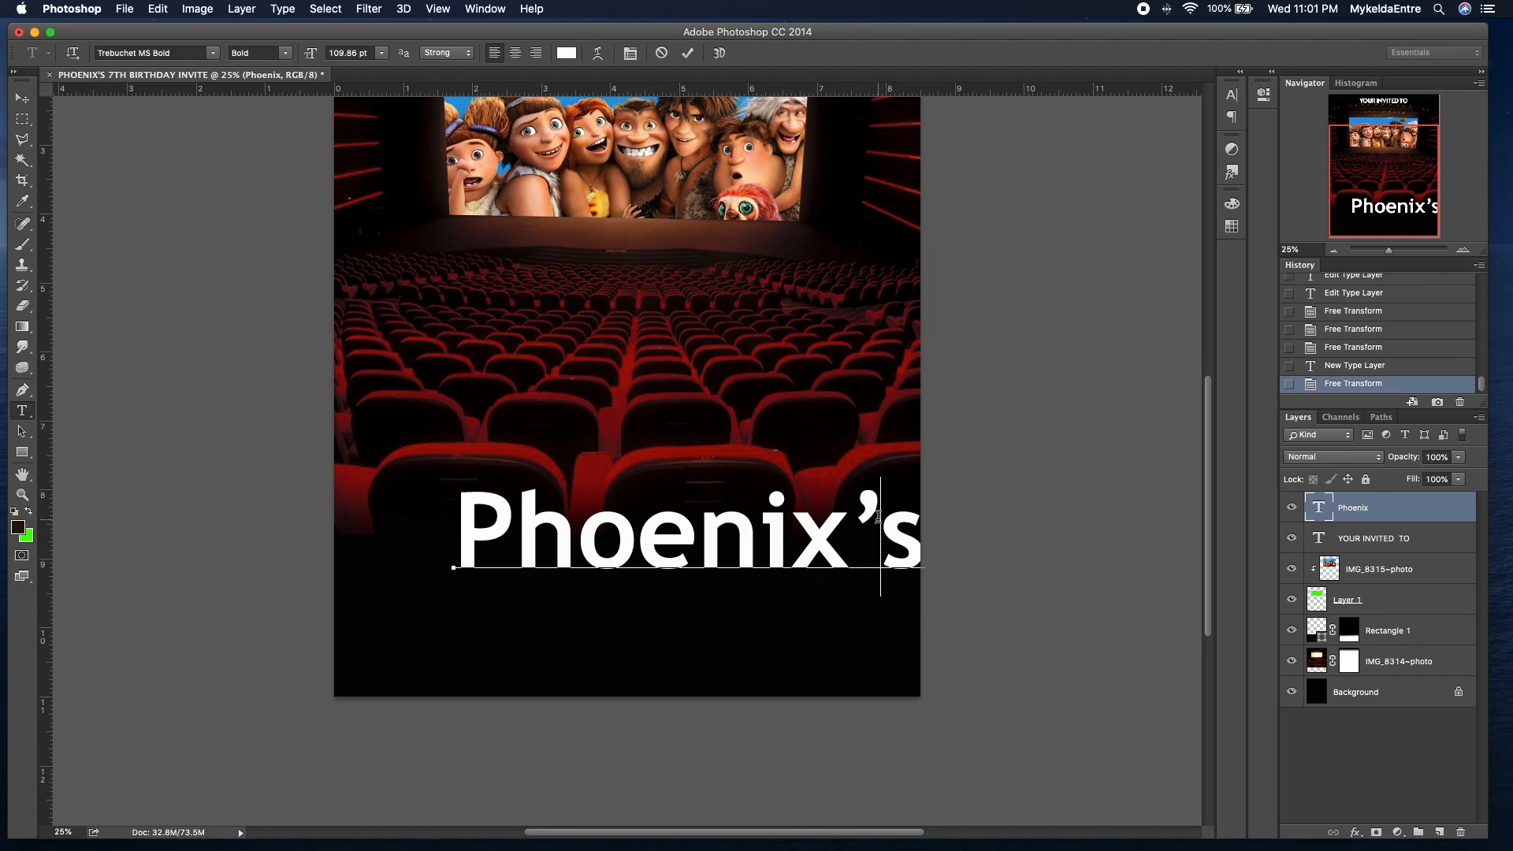
# Step: Try alternative fonts on the child's possessive name, from Times New Roman back to Superclarendon Italic, then Trebuchet MS Italic
pyautogui.moveTo(912, 540); pyautogui.dragTo(432, 544)
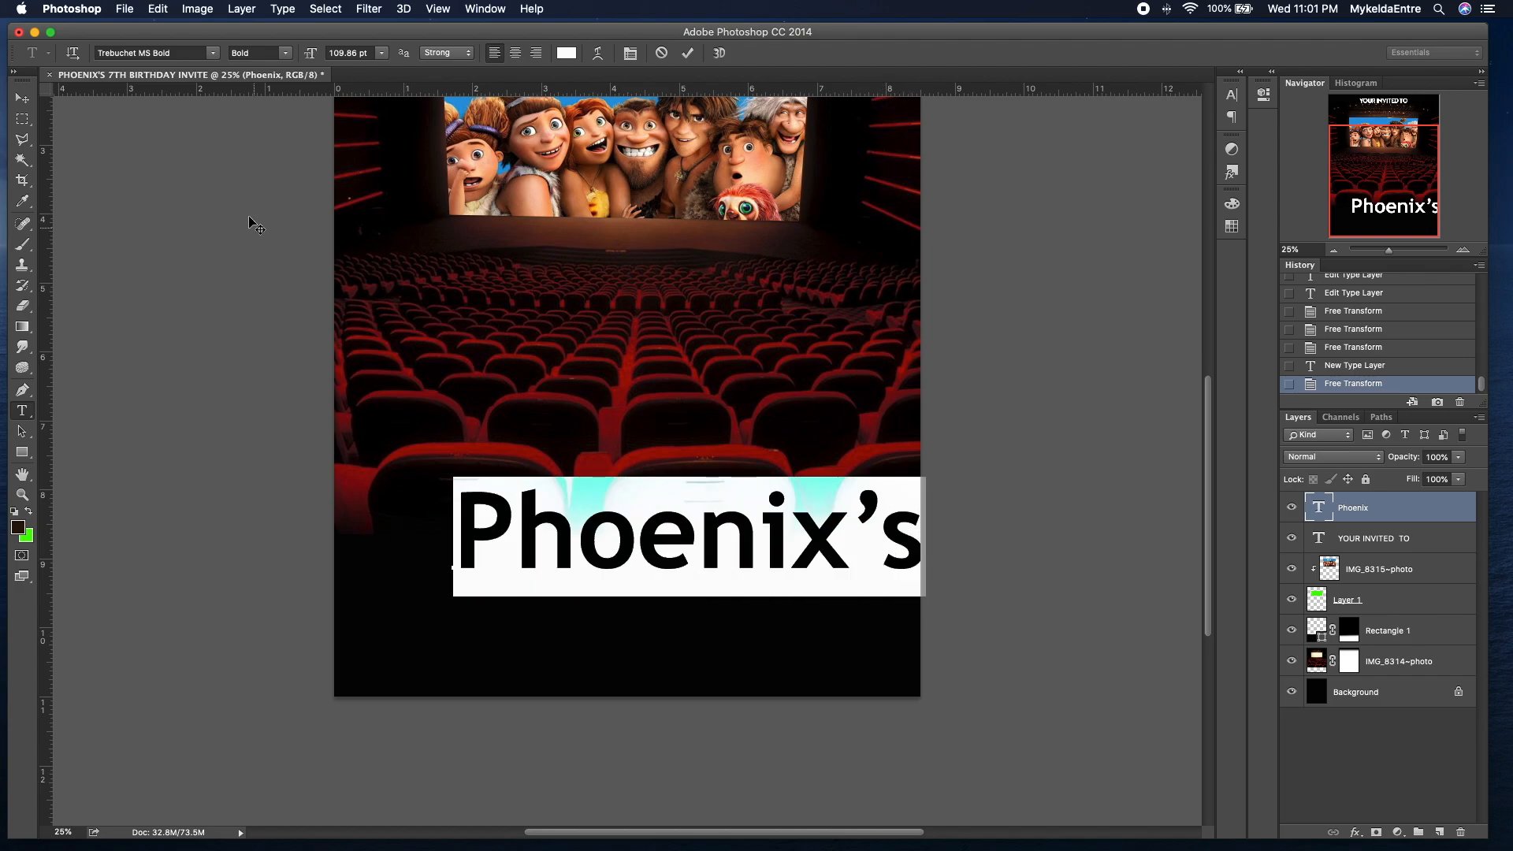
pyautogui.click(171, 53)
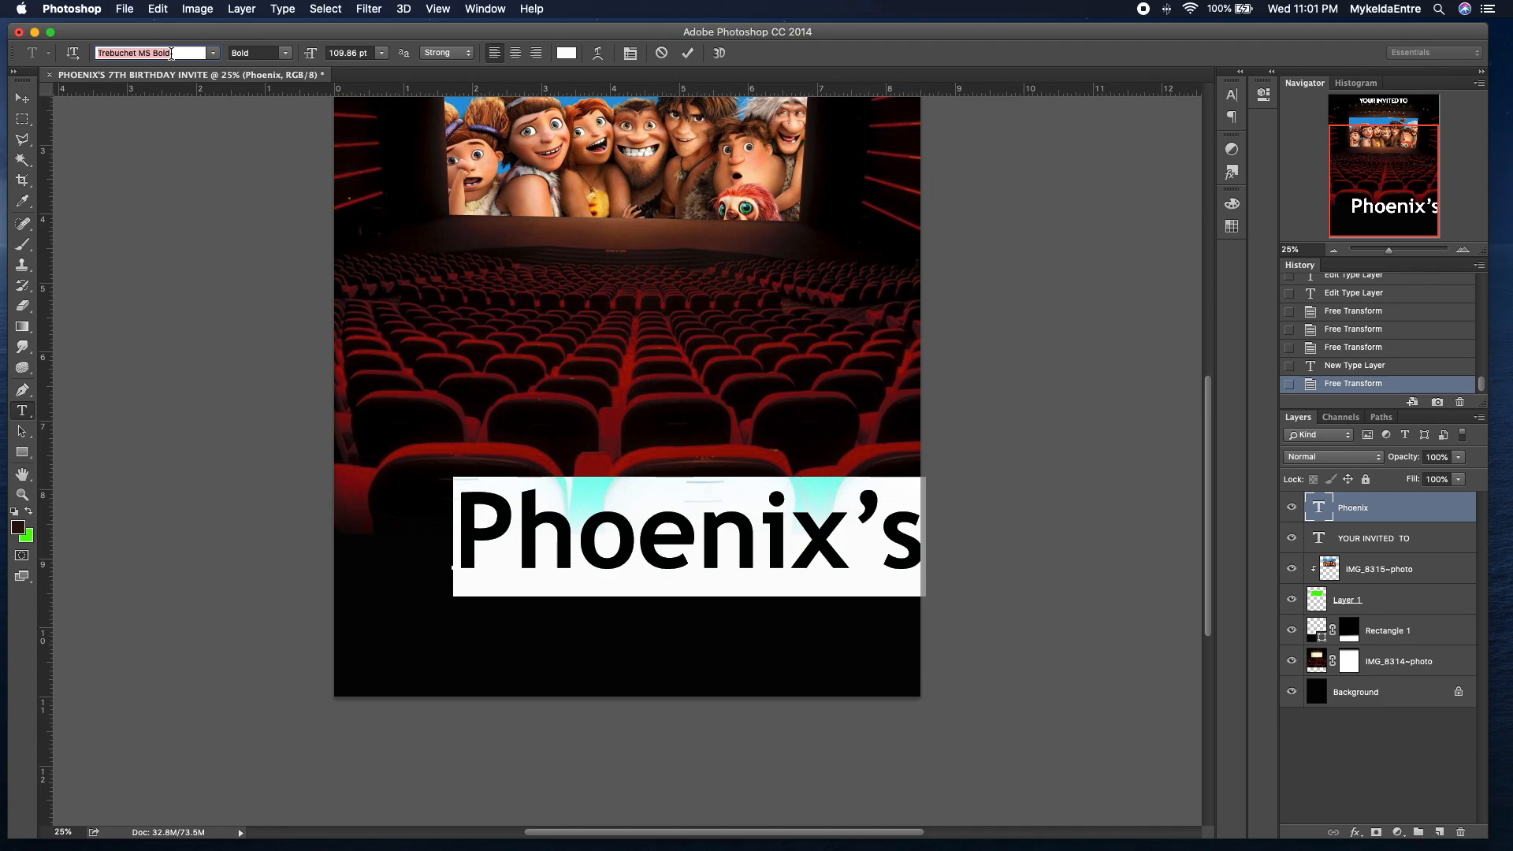
pyautogui.press('Up')
pyautogui.press('Up')
pyautogui.press('Up')
pyautogui.press('Up')
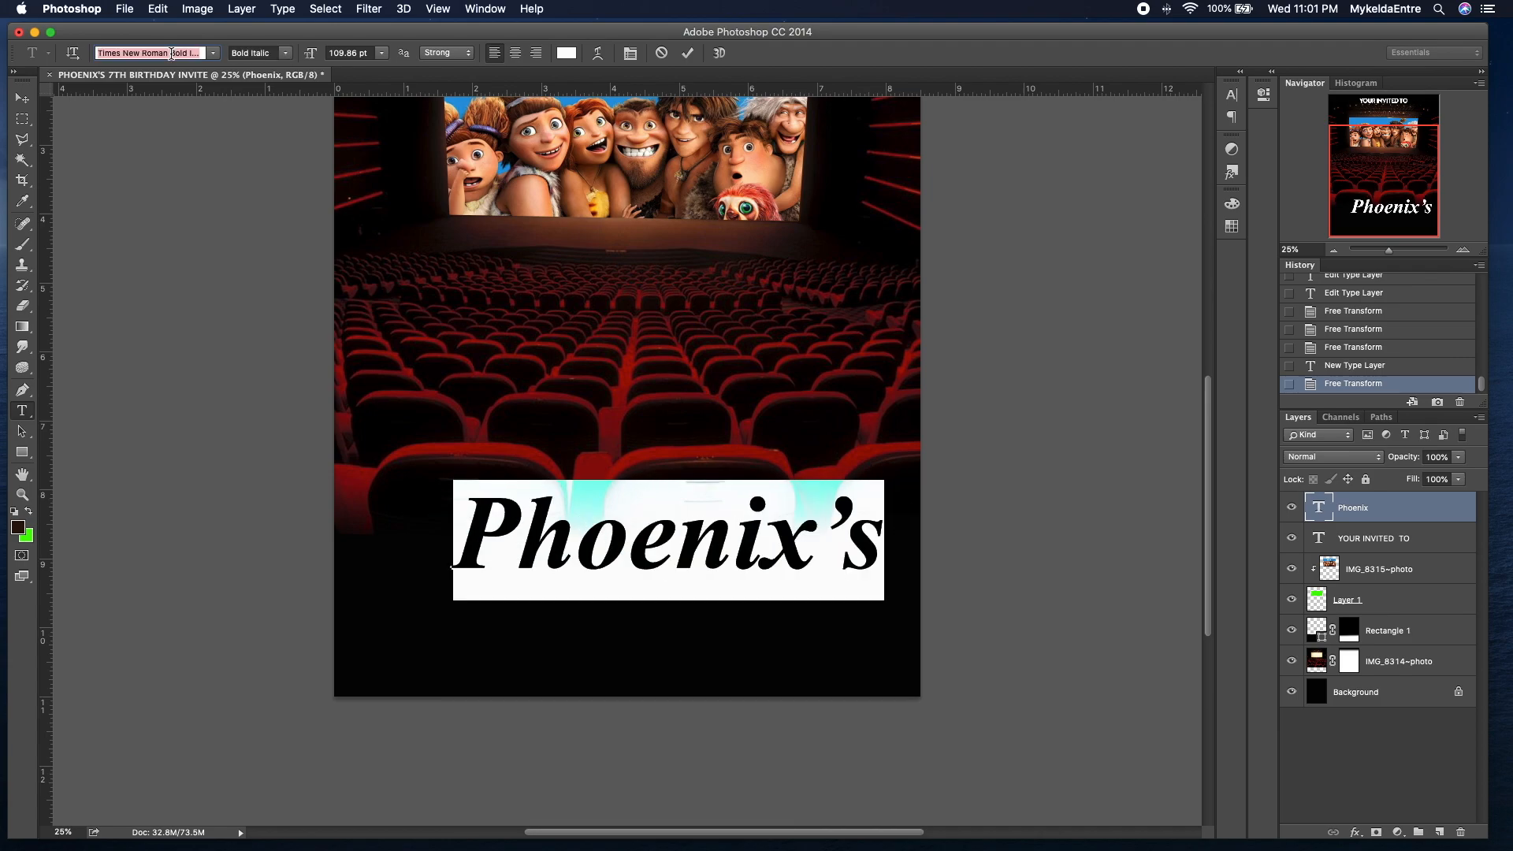
pyautogui.press('Up')
pyautogui.press('Up')
pyautogui.press('Up')
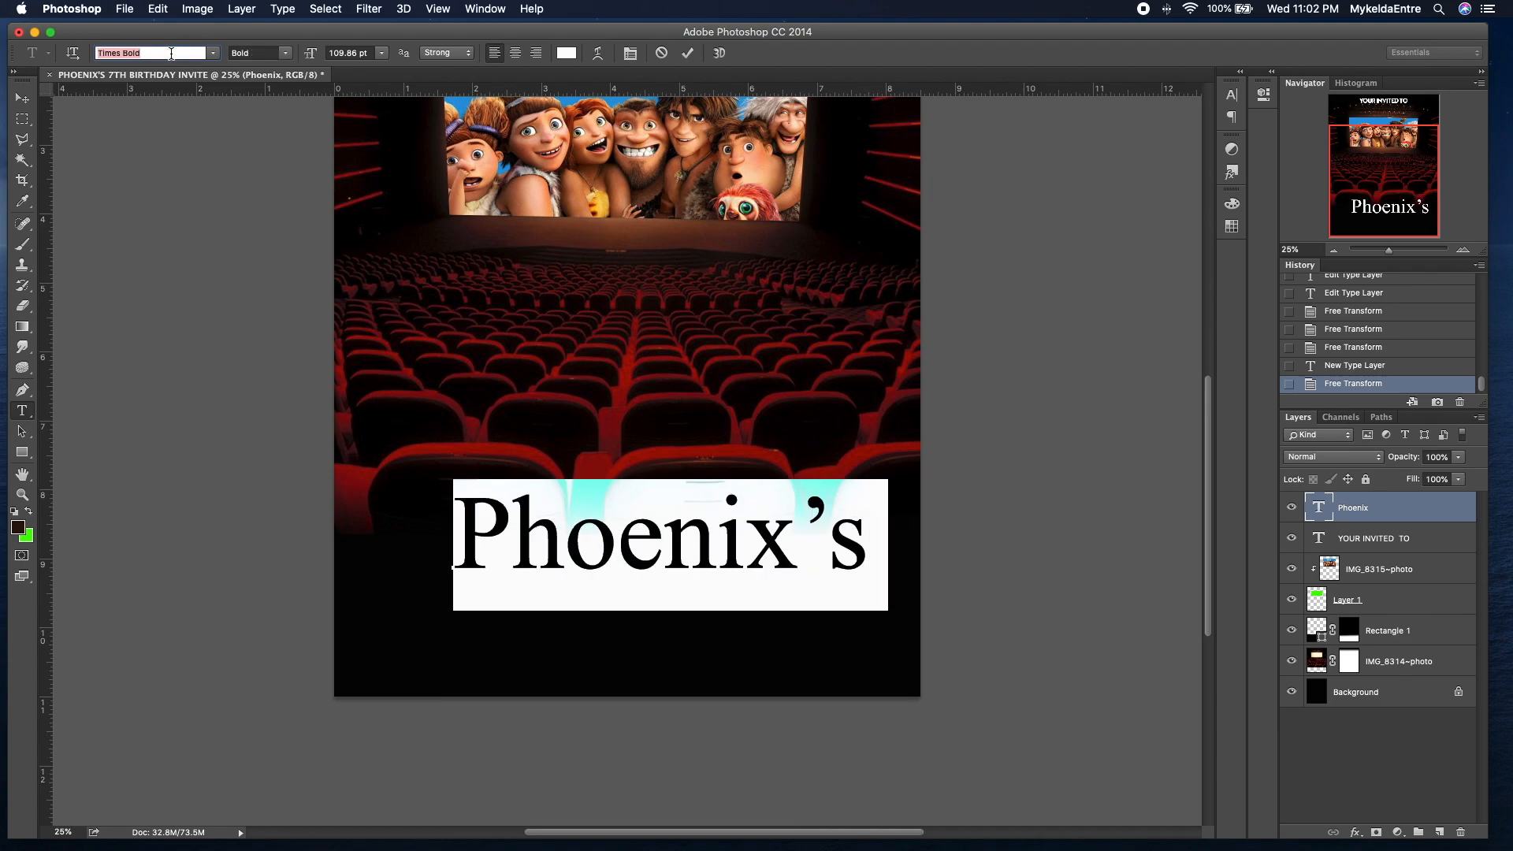
pyautogui.press('Up')
pyautogui.press('Up')
pyautogui.press('Up')
pyautogui.press('Up')
pyautogui.press('Up')
pyautogui.press('Up')
pyautogui.press('Up')
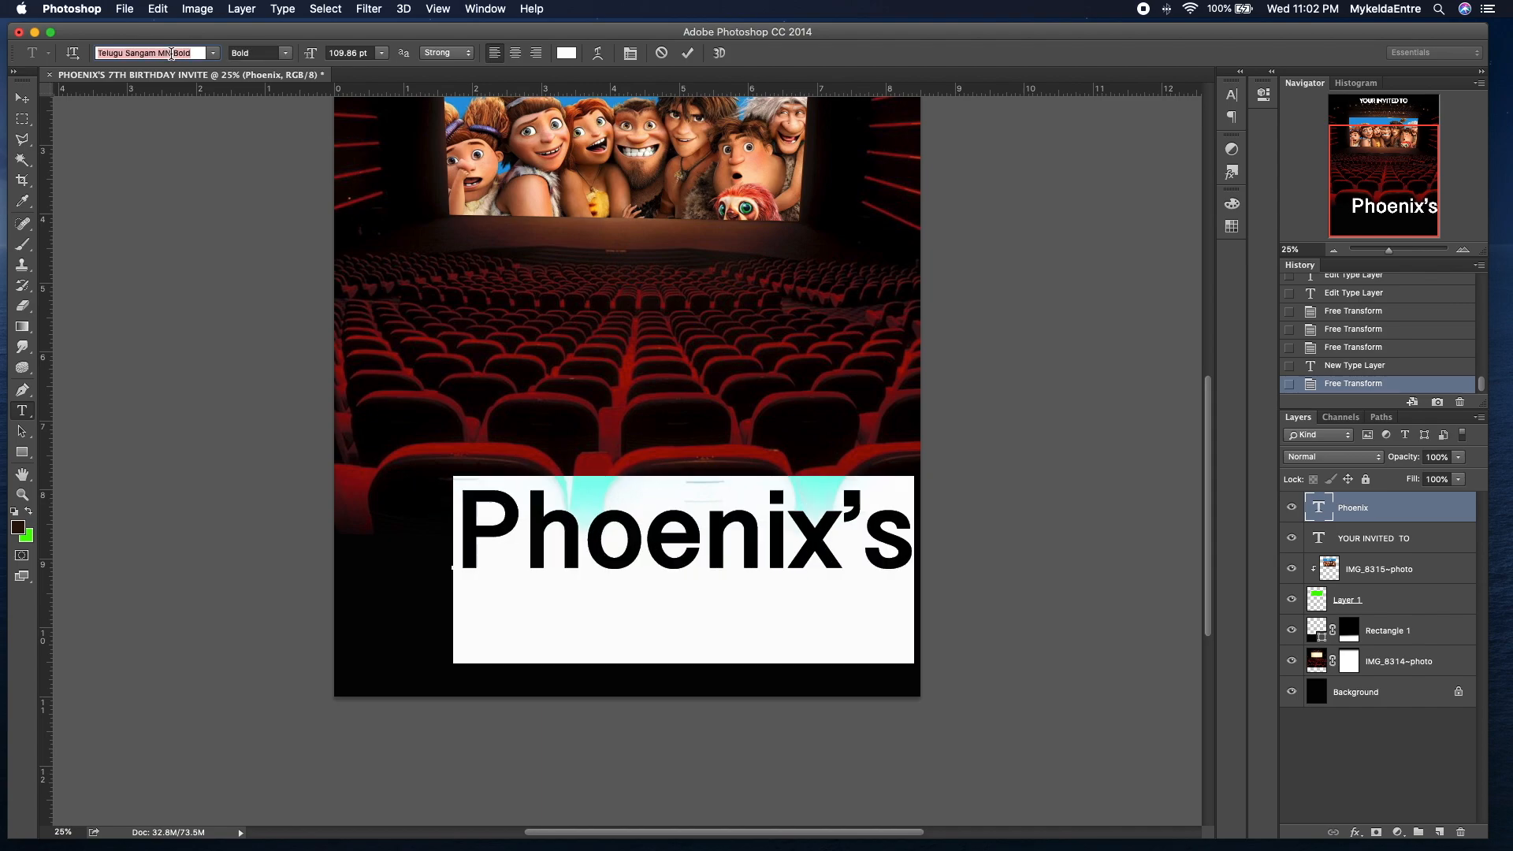
pyautogui.press('Up')
pyautogui.press('Up')
pyautogui.press('Up')
pyautogui.press('Up')
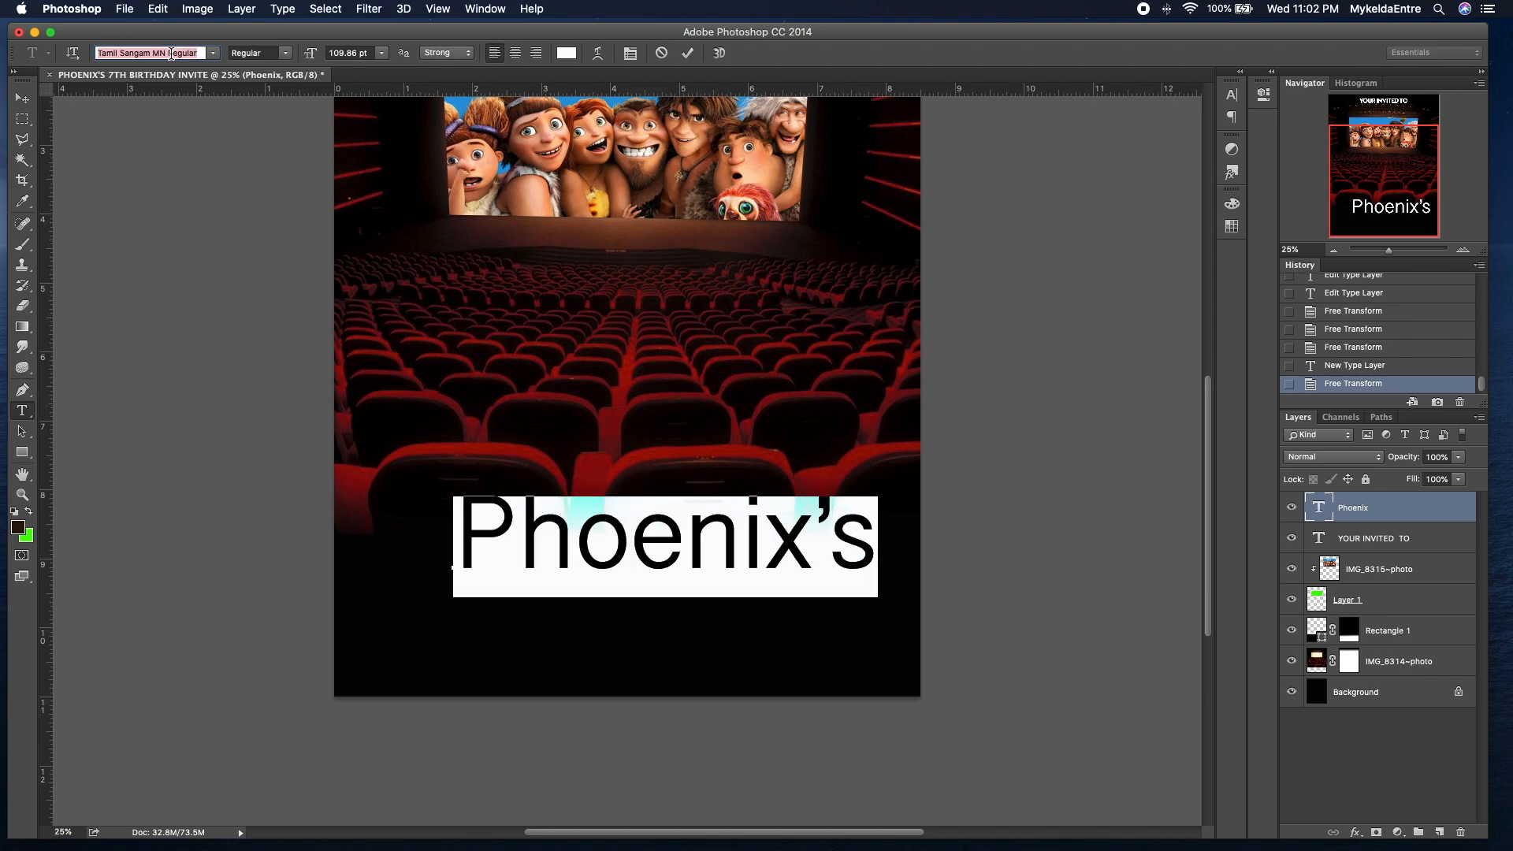
pyautogui.press('Up')
pyautogui.press('Up')
pyautogui.press('Up')
pyautogui.press('Up')
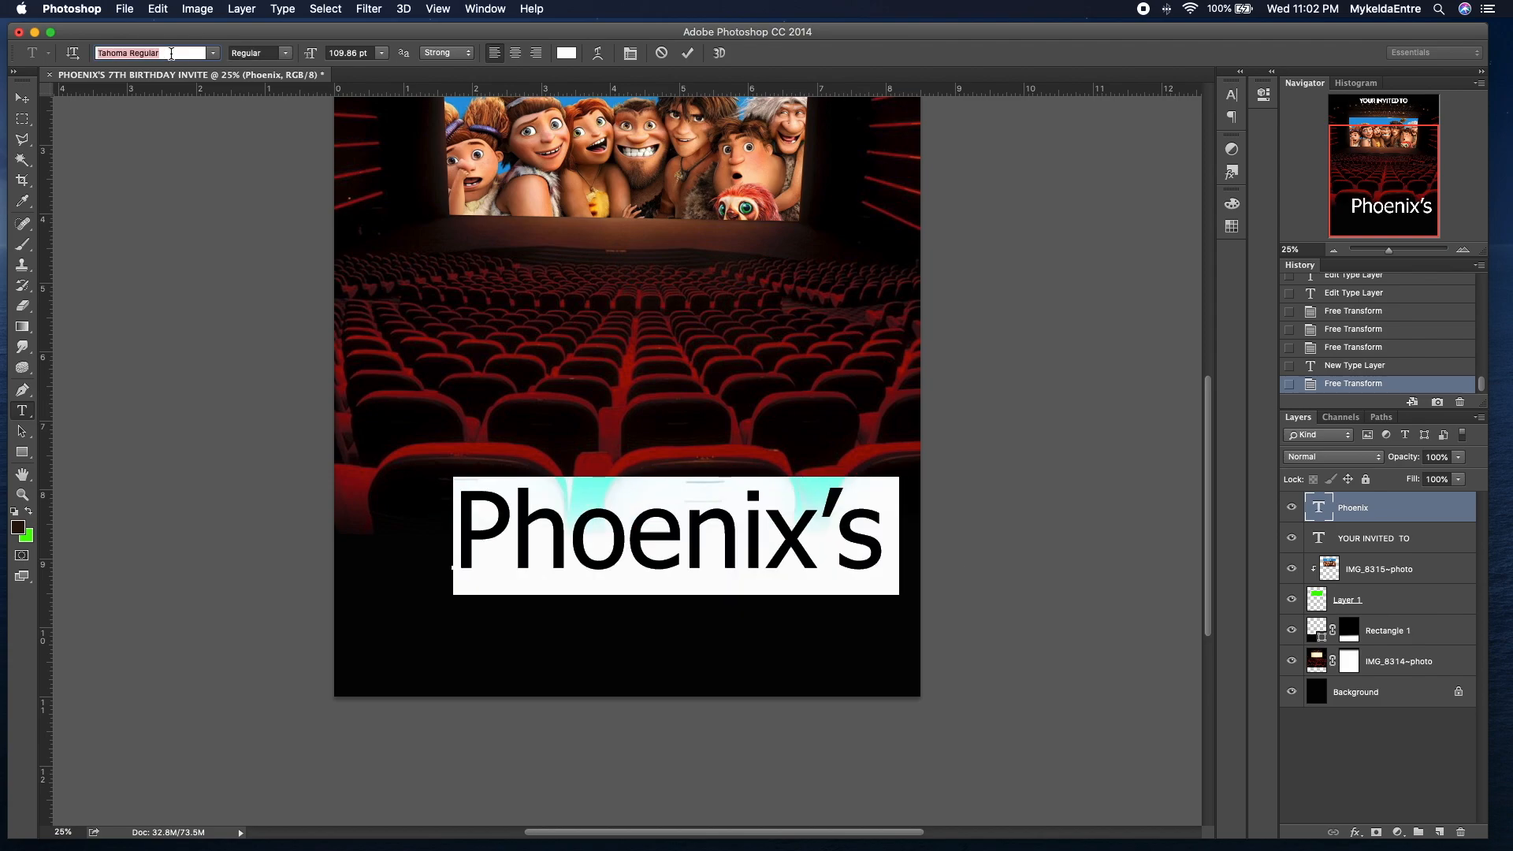
pyautogui.press('Up')
pyautogui.press('Up')
pyautogui.press('Up')
pyautogui.press('Up')
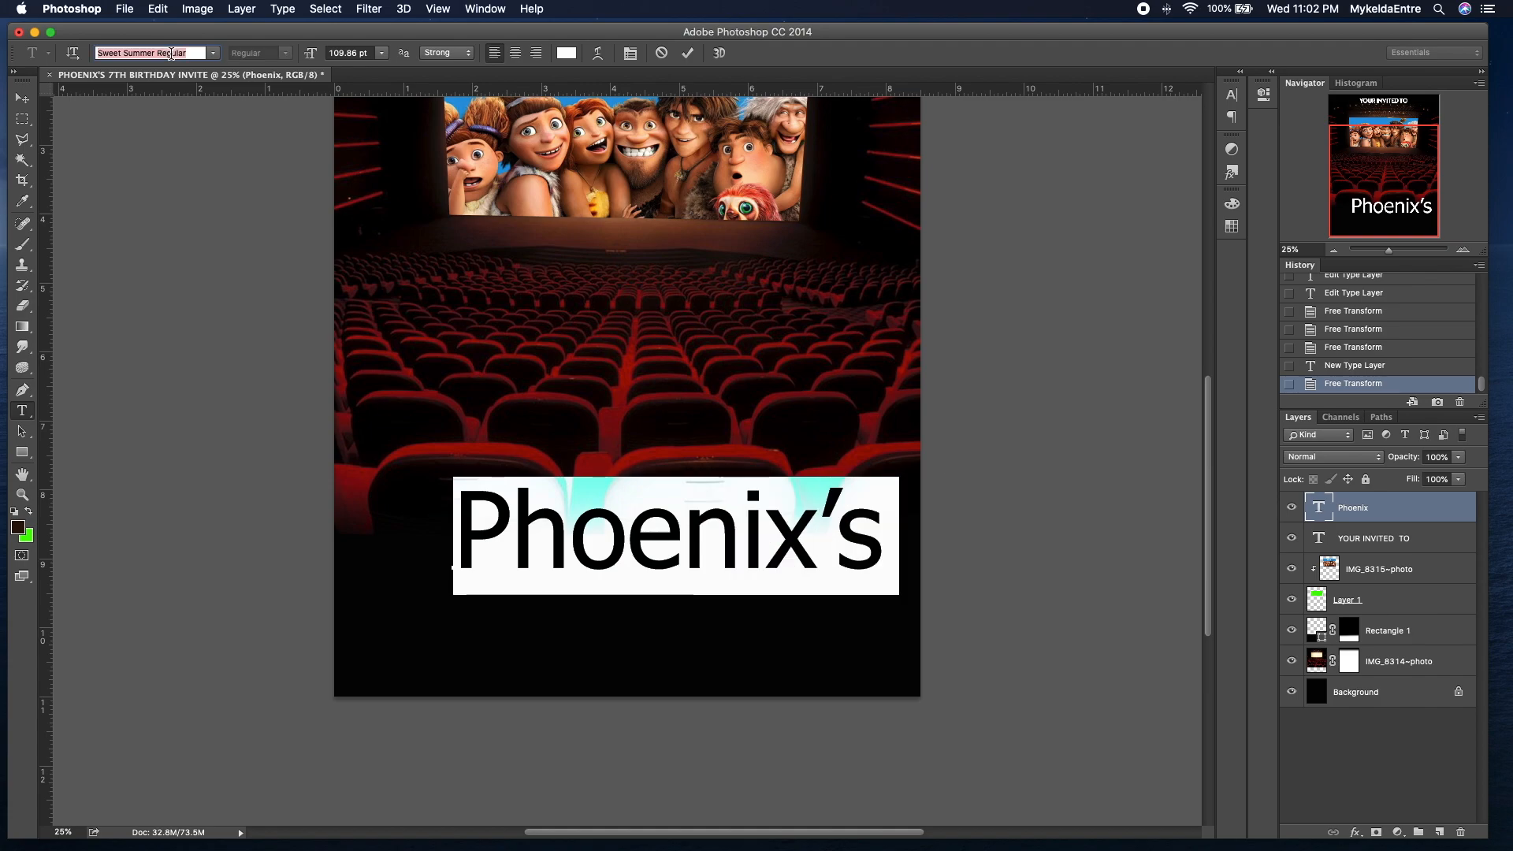
pyautogui.press('Up')
pyautogui.press('Up')
pyautogui.press('Up')
pyautogui.press('Up')
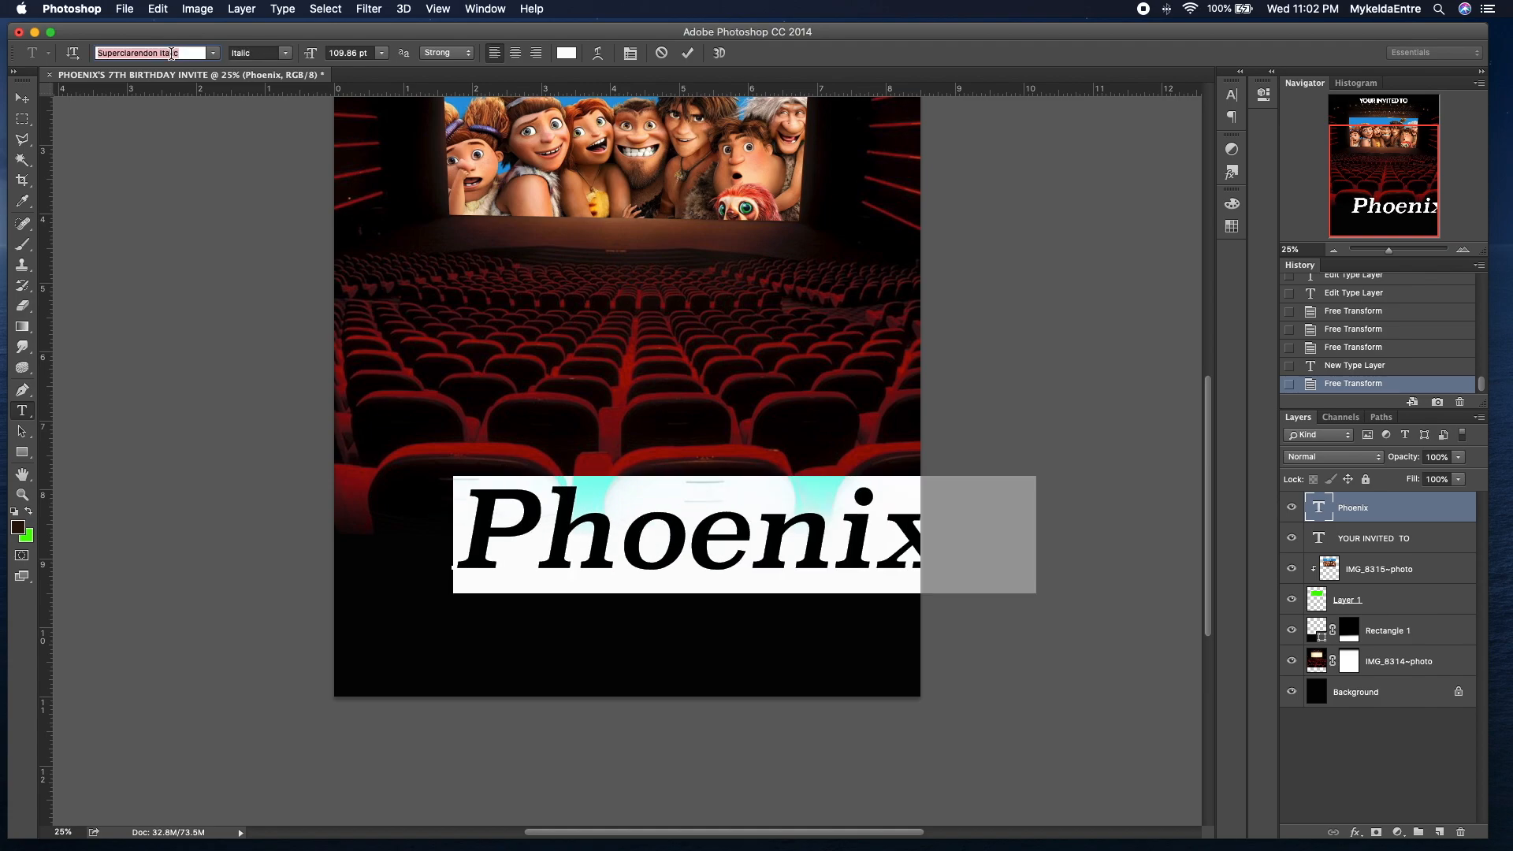
pyautogui.write('Tre')
pyautogui.press('Down')
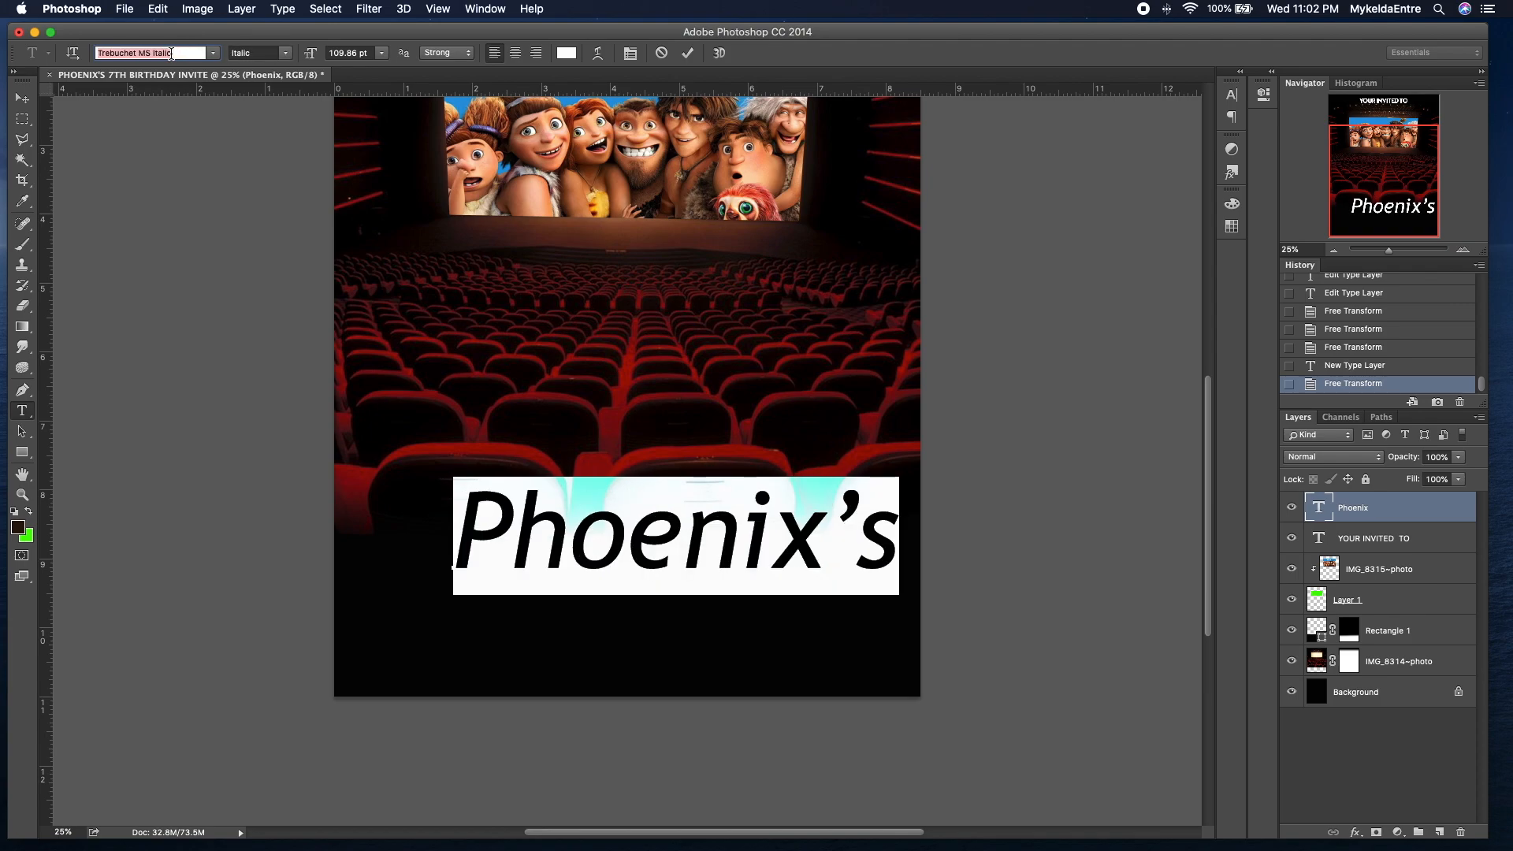
# Step: Browse the installed fonts backwards from Trebuchet MS through the Noto families, previewing display faces such as Phosphate Solid on the name
pyautogui.click(213, 54)
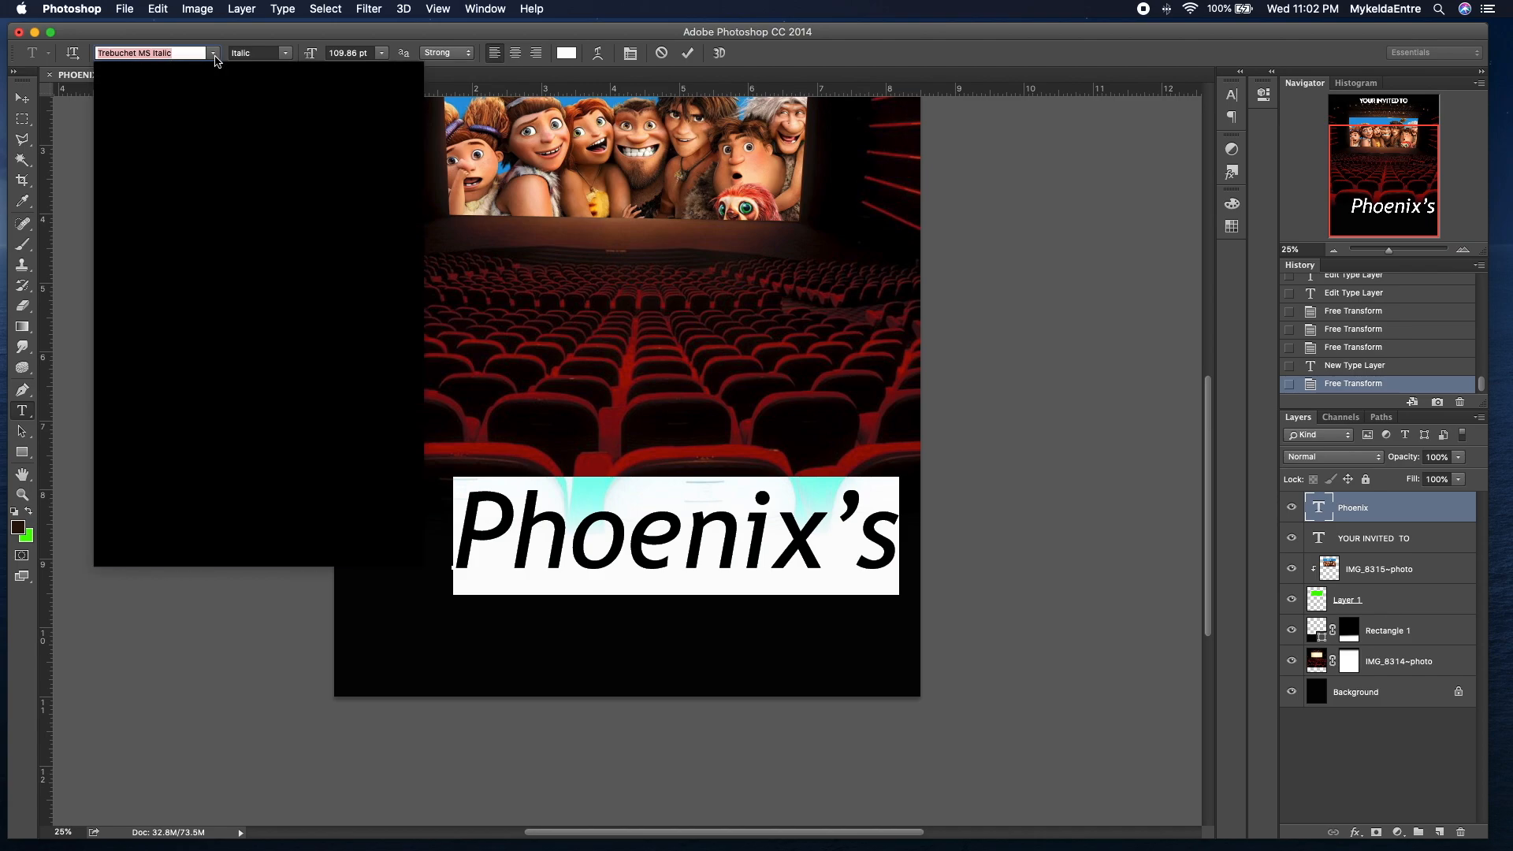
pyautogui.scroll(5, 254, 319)
pyautogui.scroll(8, 257, 322)
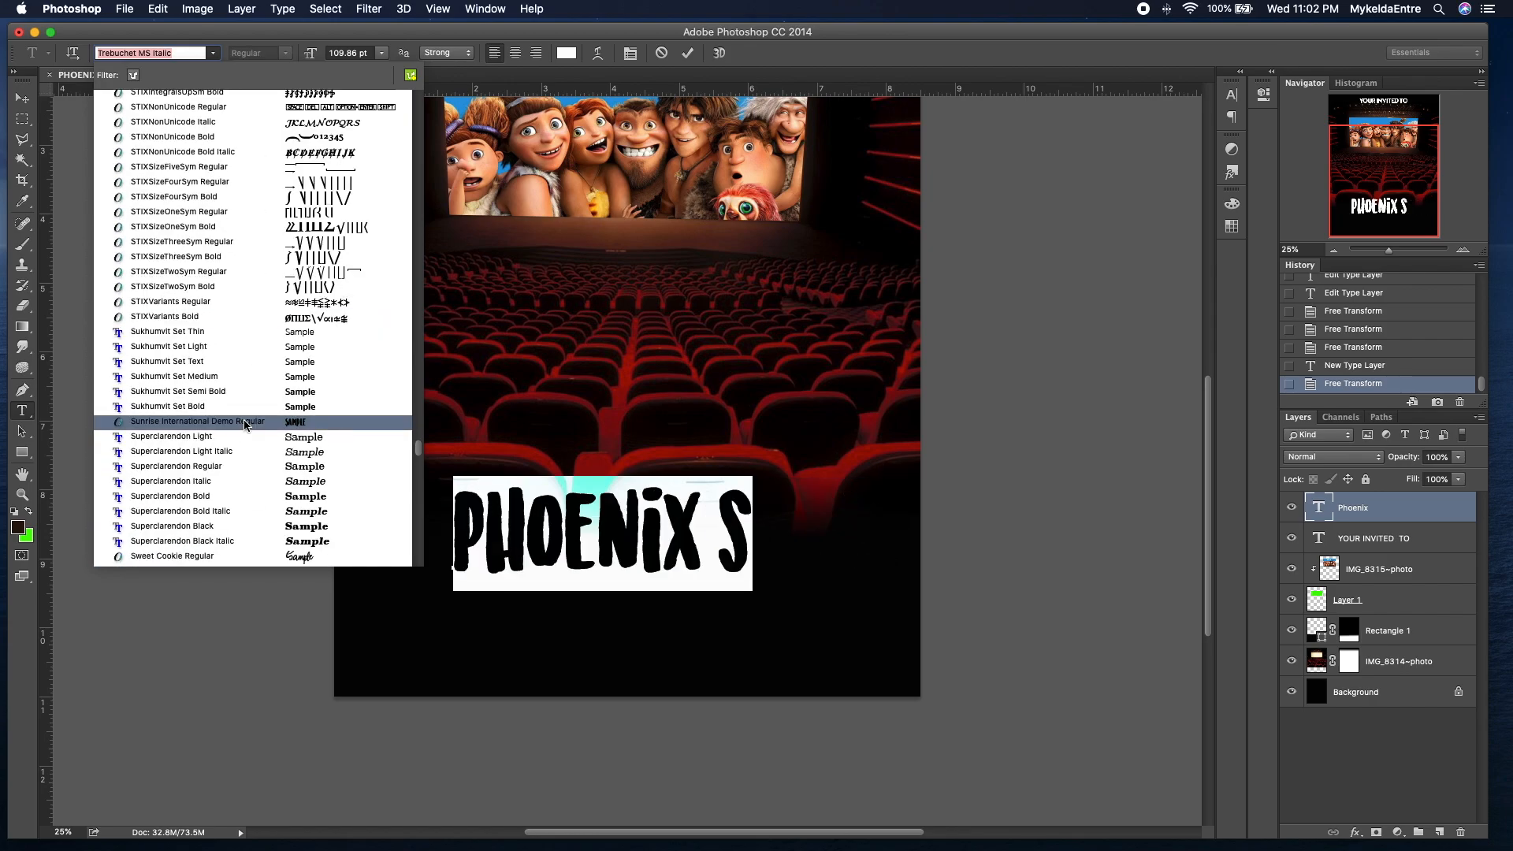
pyautogui.scroll(10, 244, 424)
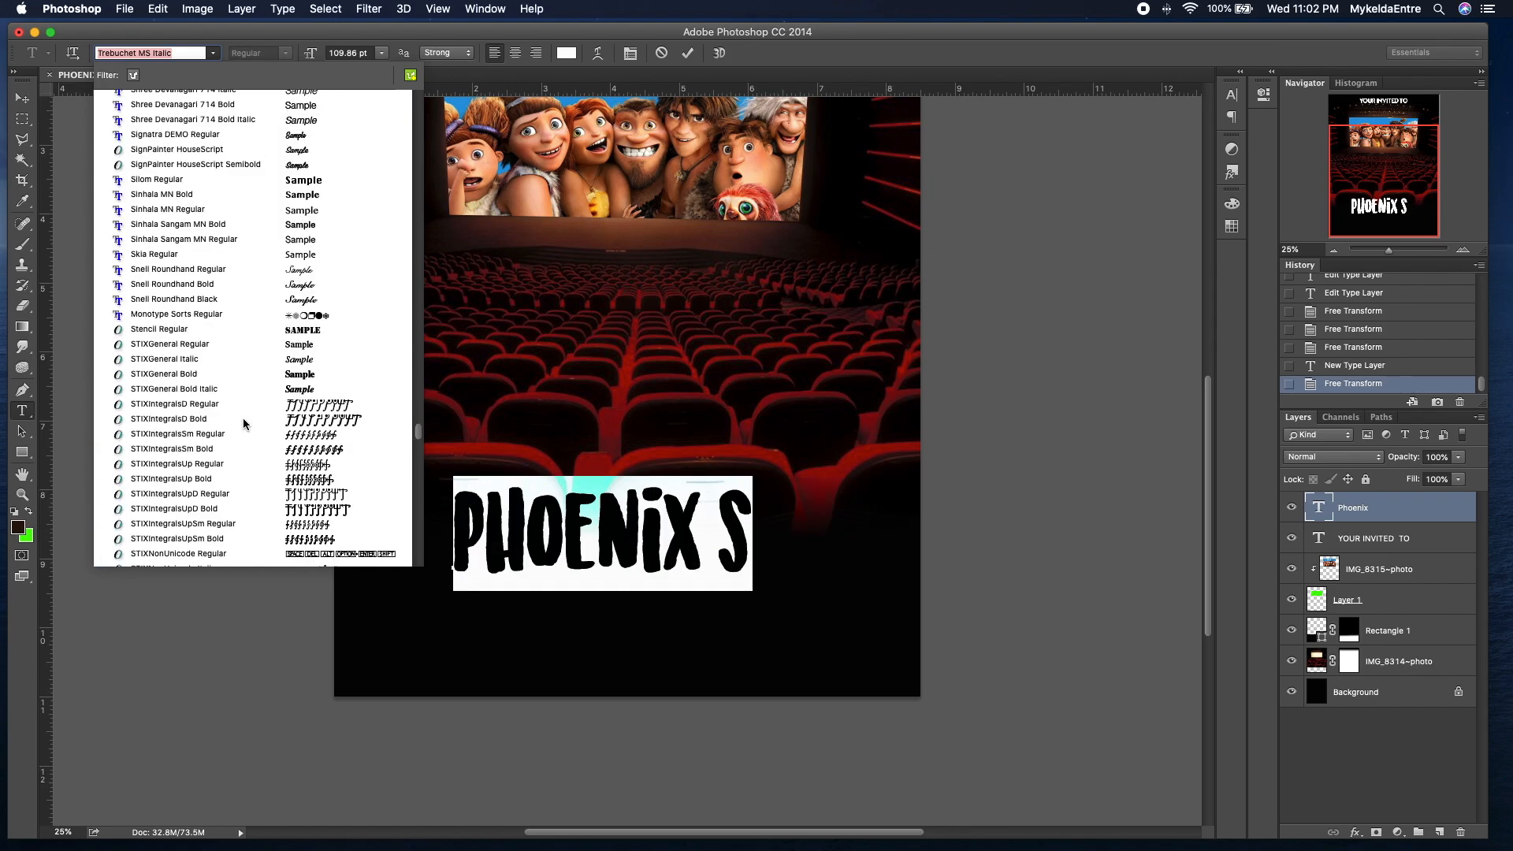
pyautogui.scroll(8, 243, 423)
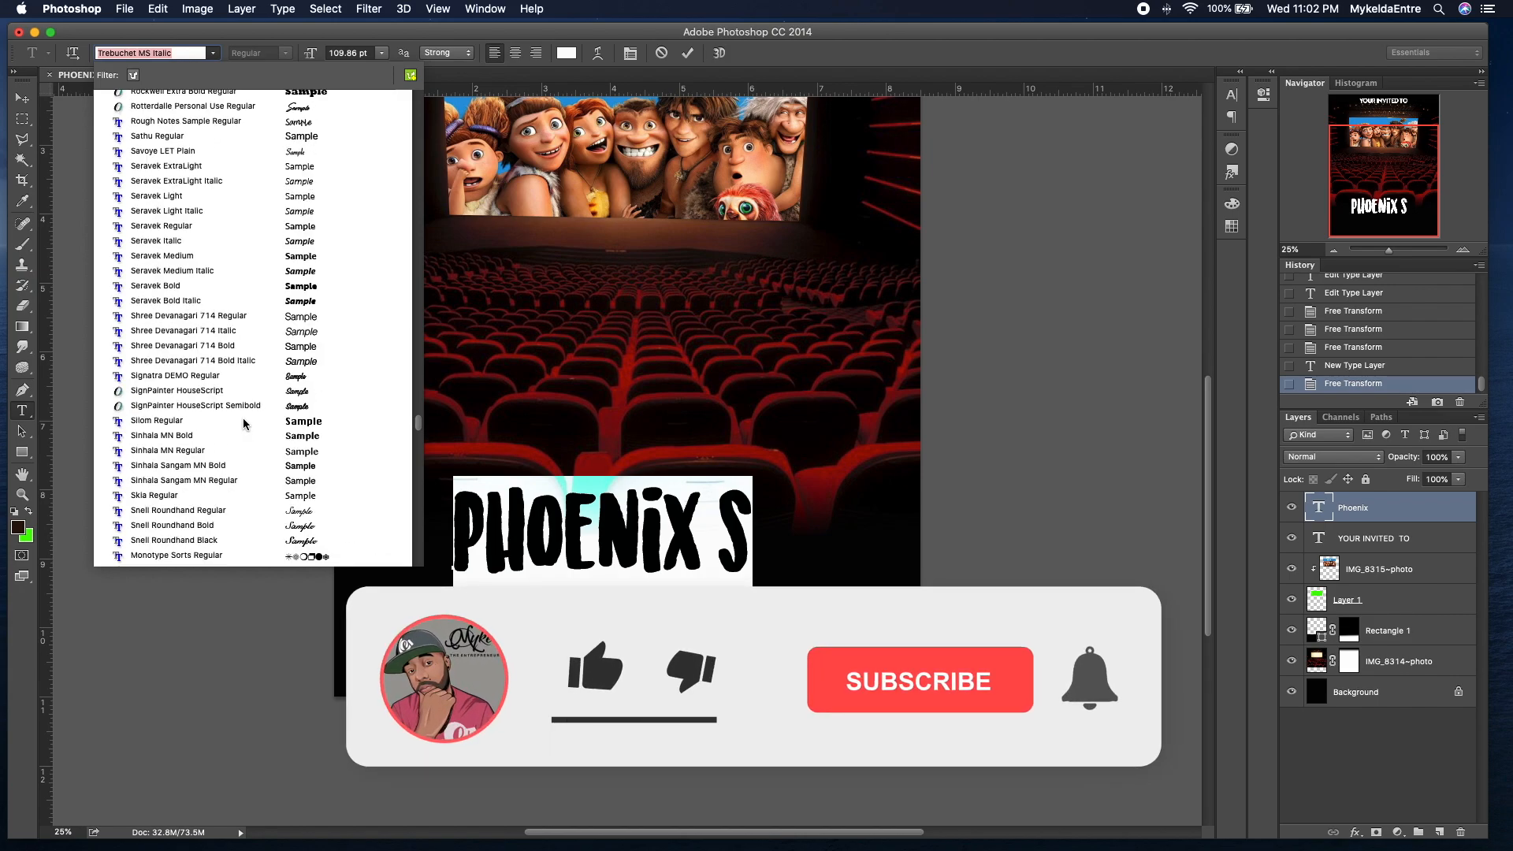
pyautogui.scroll(5, 243, 423)
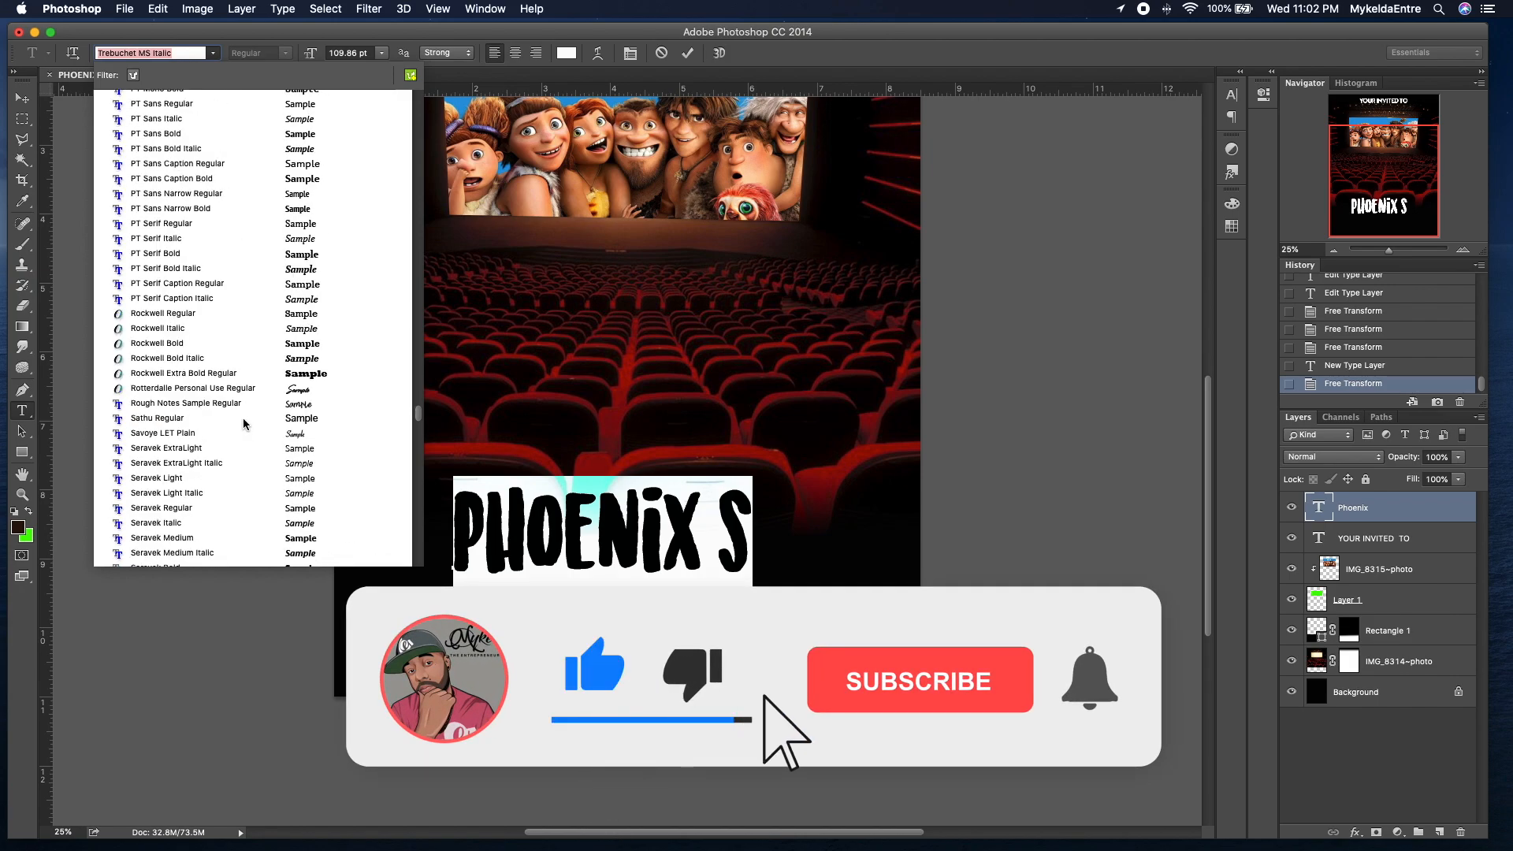
pyautogui.scroll(8, 244, 424)
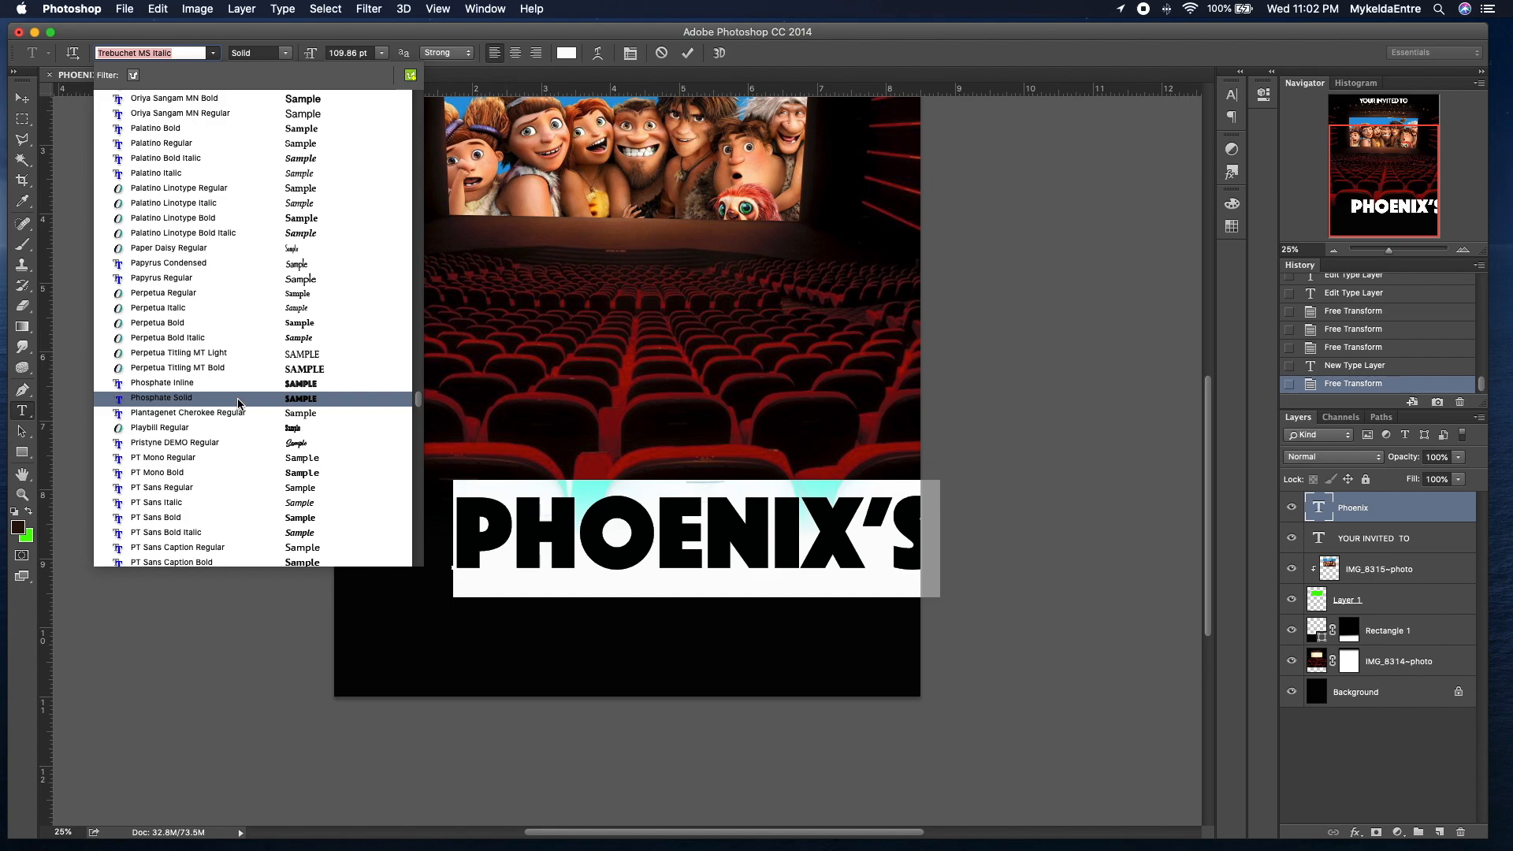
pyautogui.scroll(5, 238, 403)
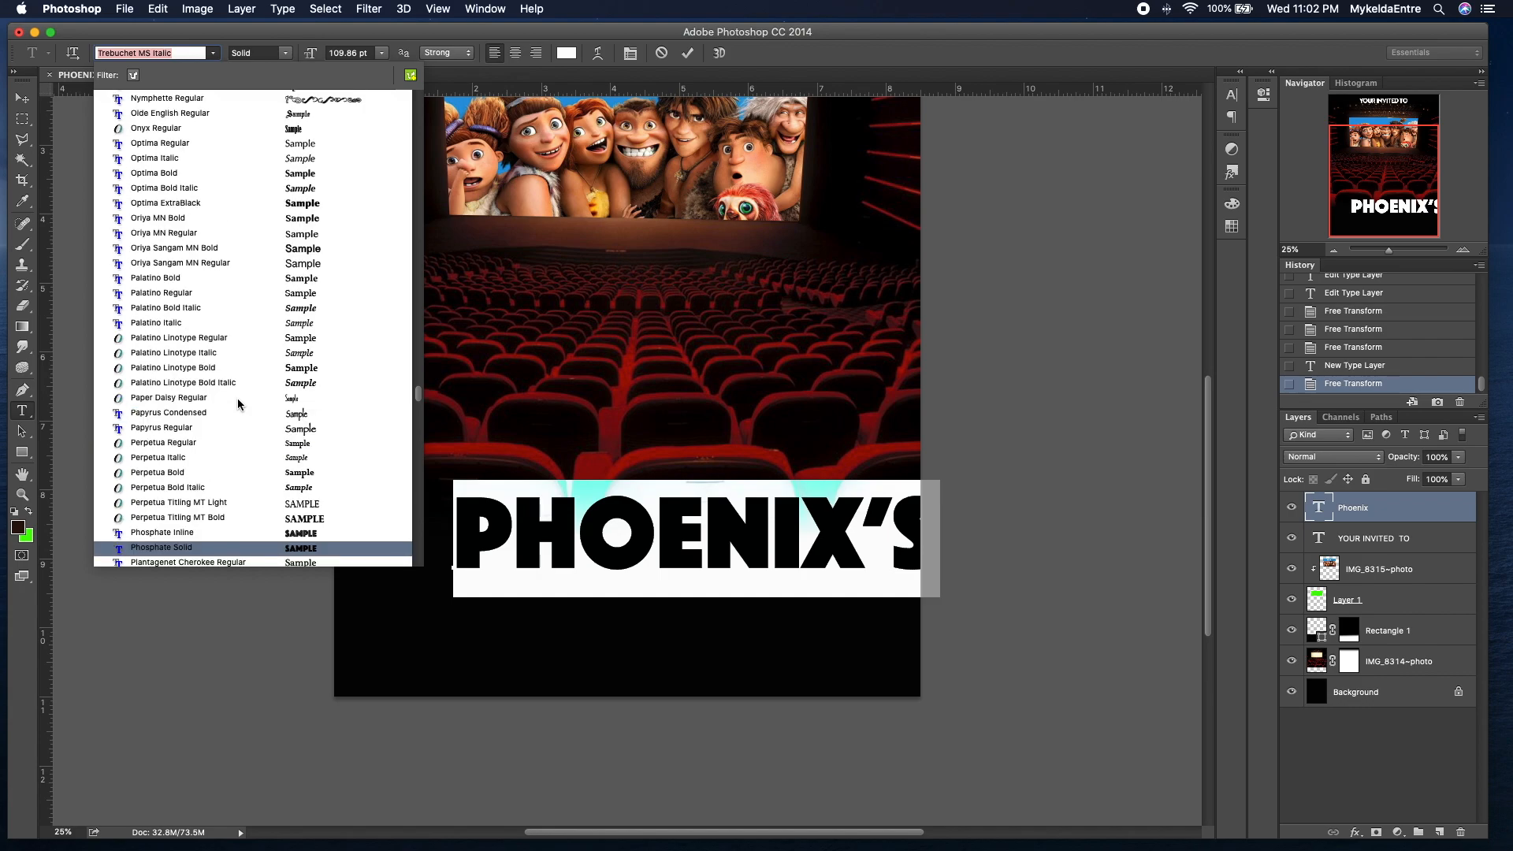
pyautogui.scroll(7, 238, 404)
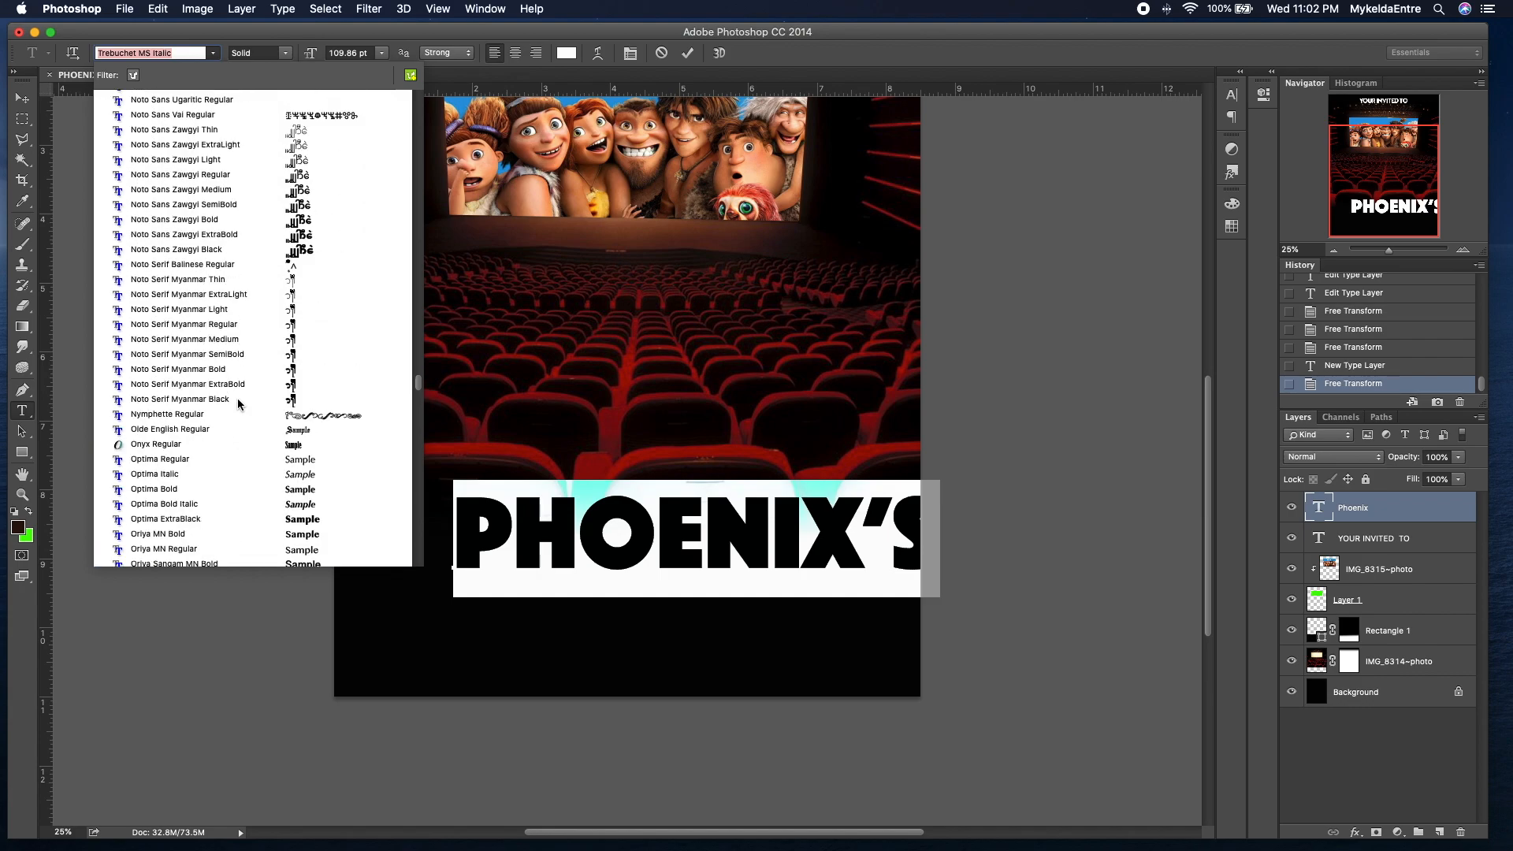
pyautogui.scroll(20, 238, 399)
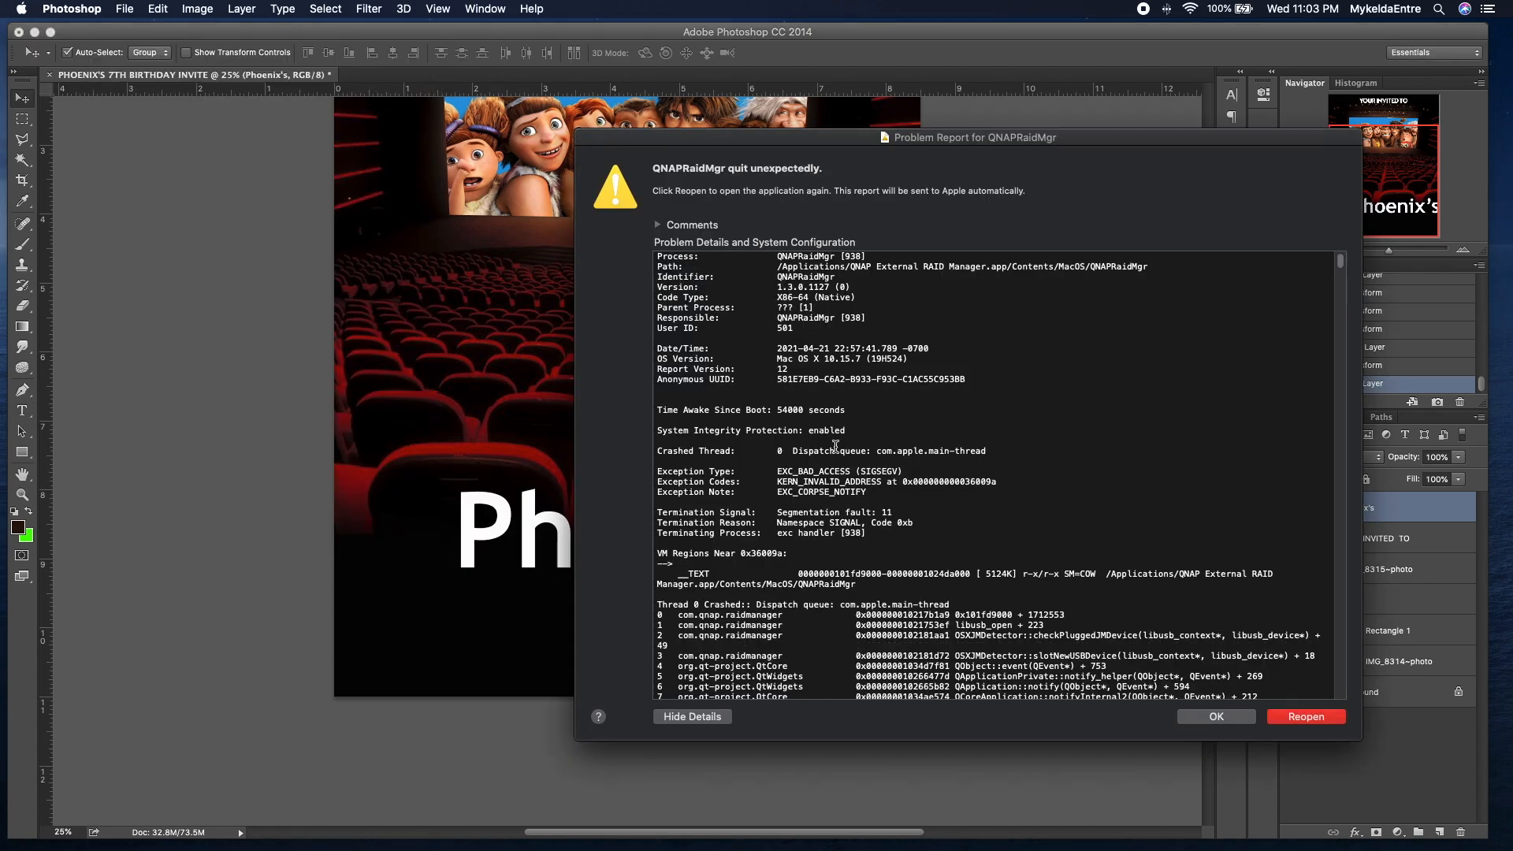
# Step: Dismiss the QNAPRaidMgr problem report and set the font of the child's possessive name to Phosphate Solid
pyautogui.click(1247, 720)
pyautogui.click(397, 295)
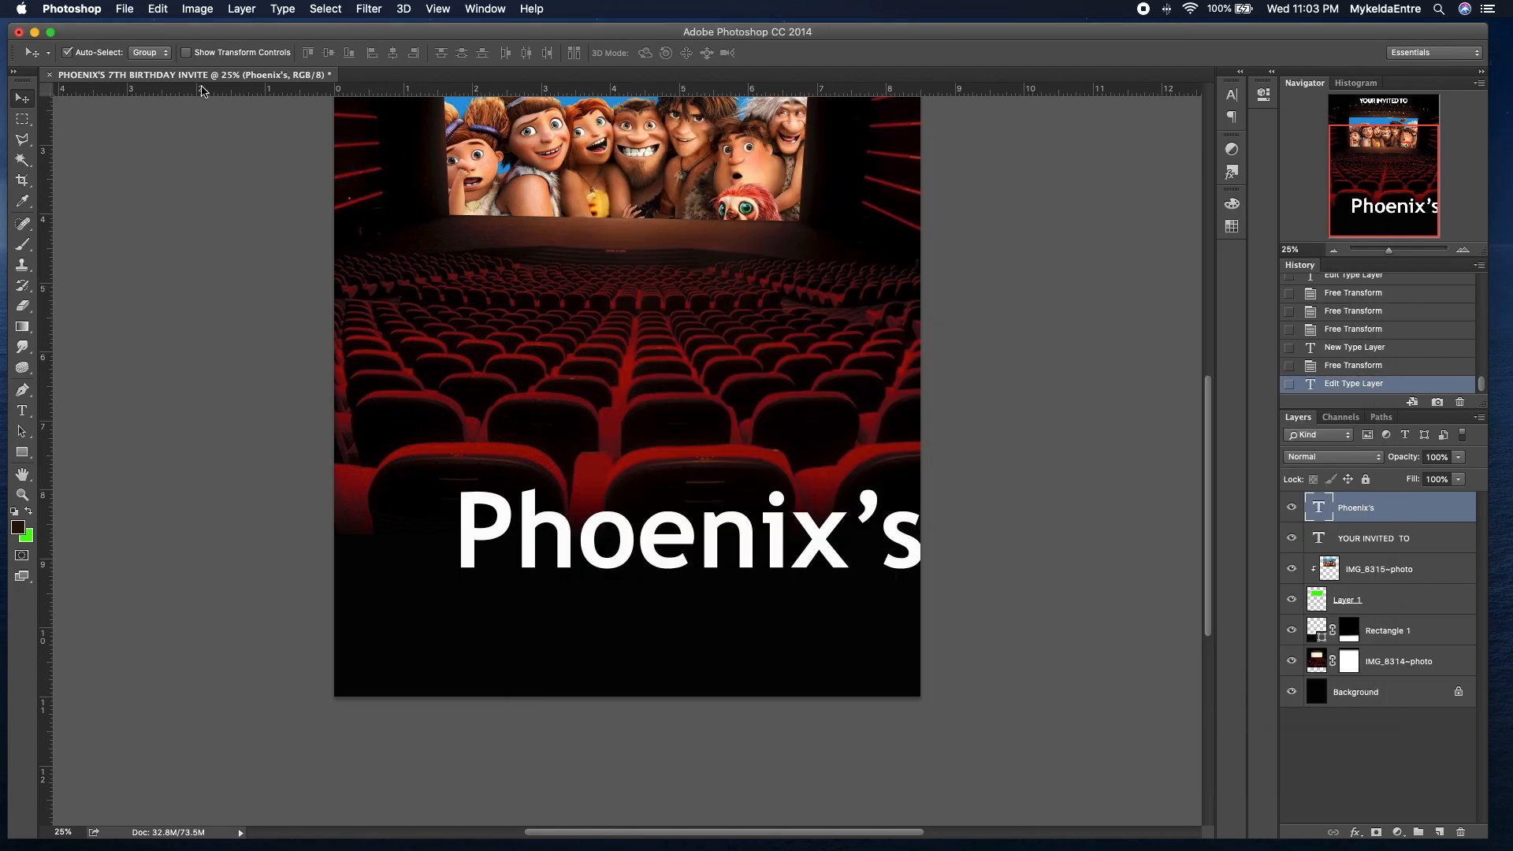
pyautogui.doubleClick(1320, 511)
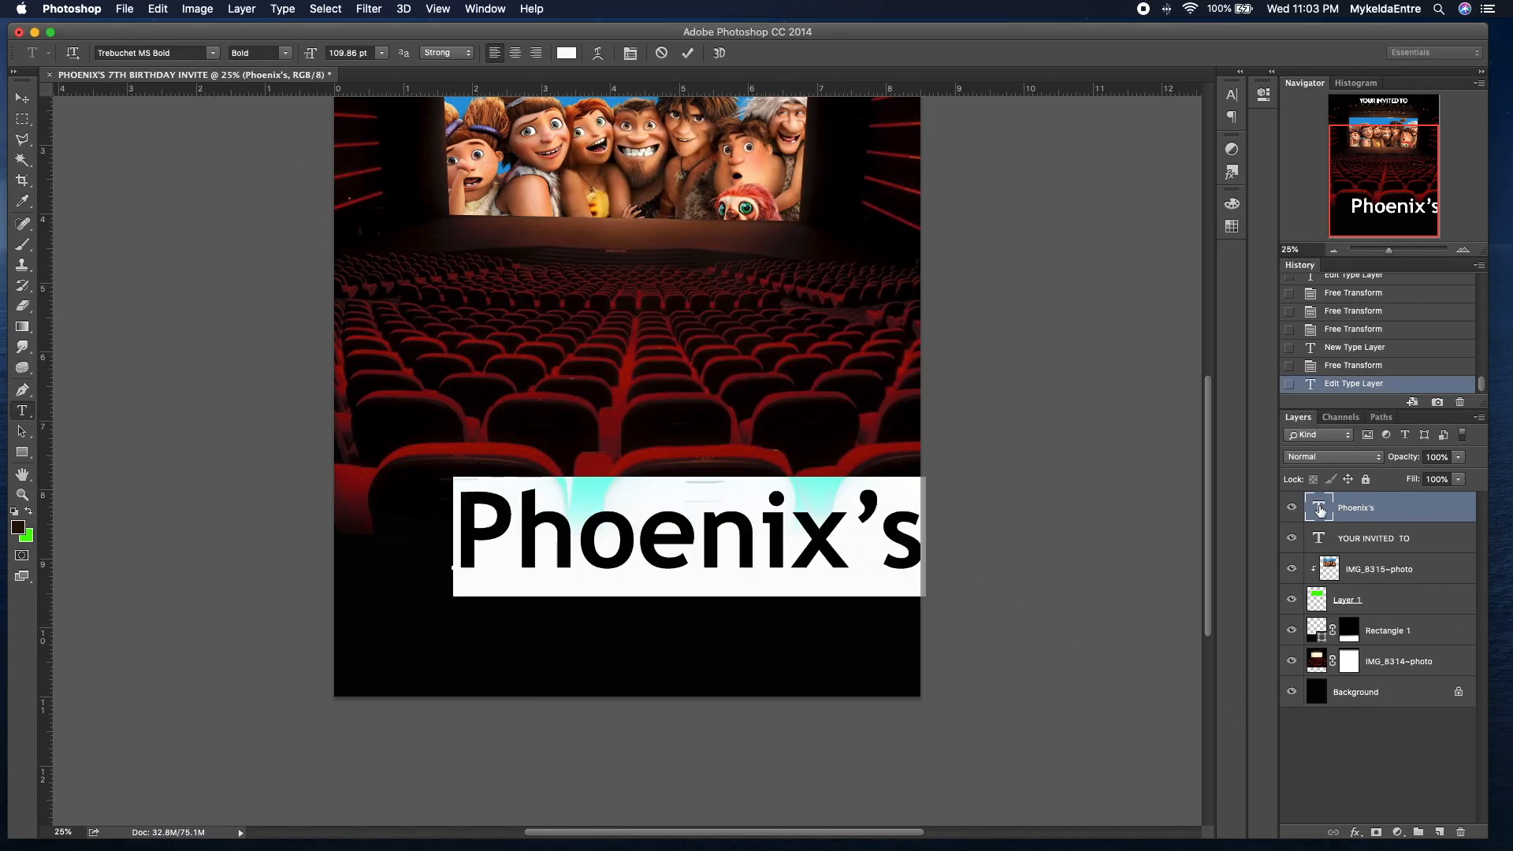
pyautogui.click(213, 53)
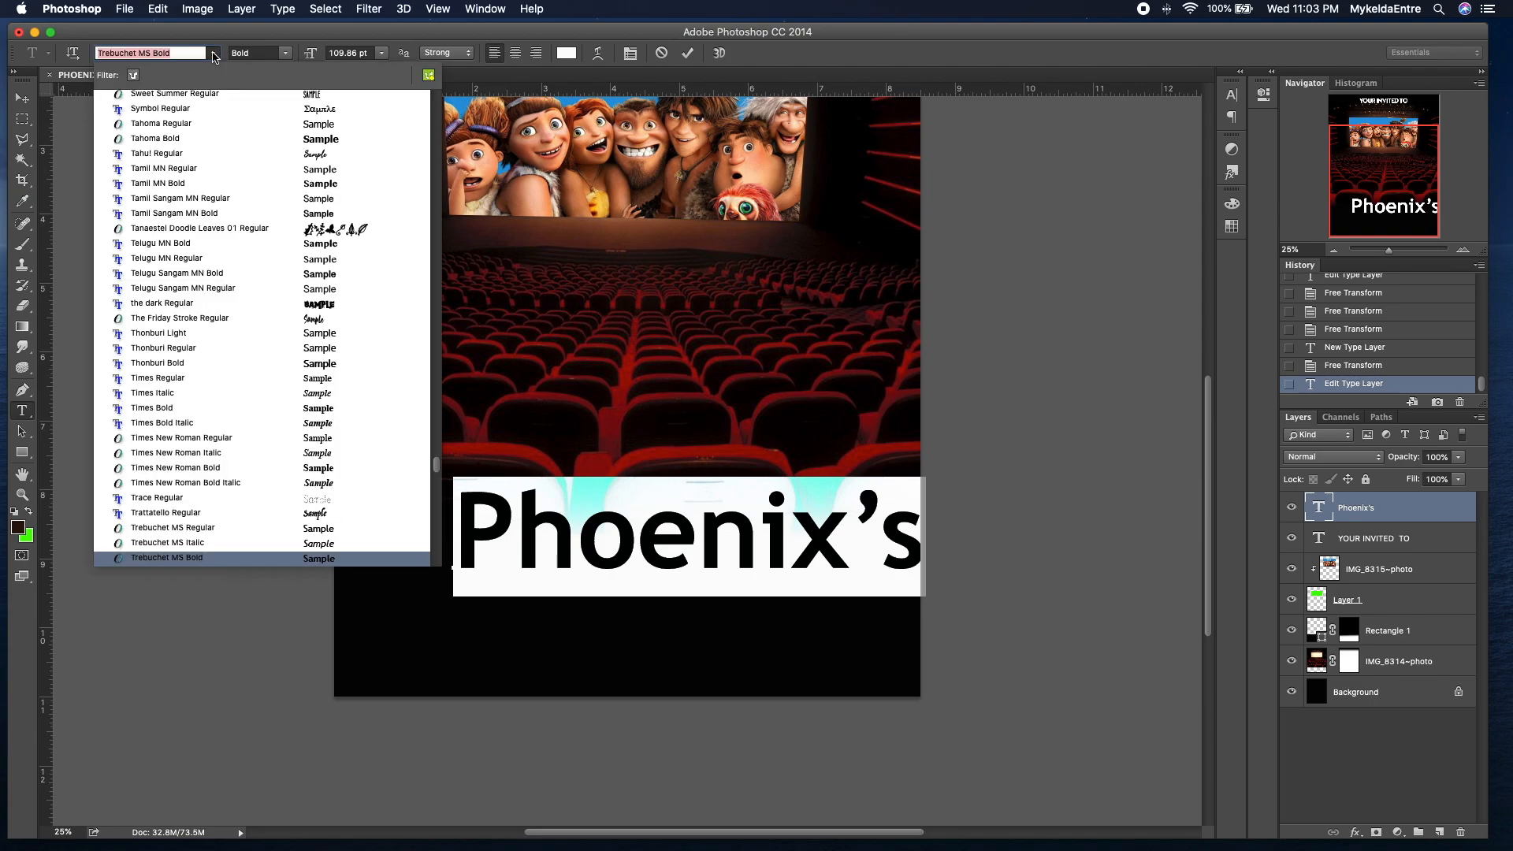
pyautogui.scroll(-3, 237, 410)
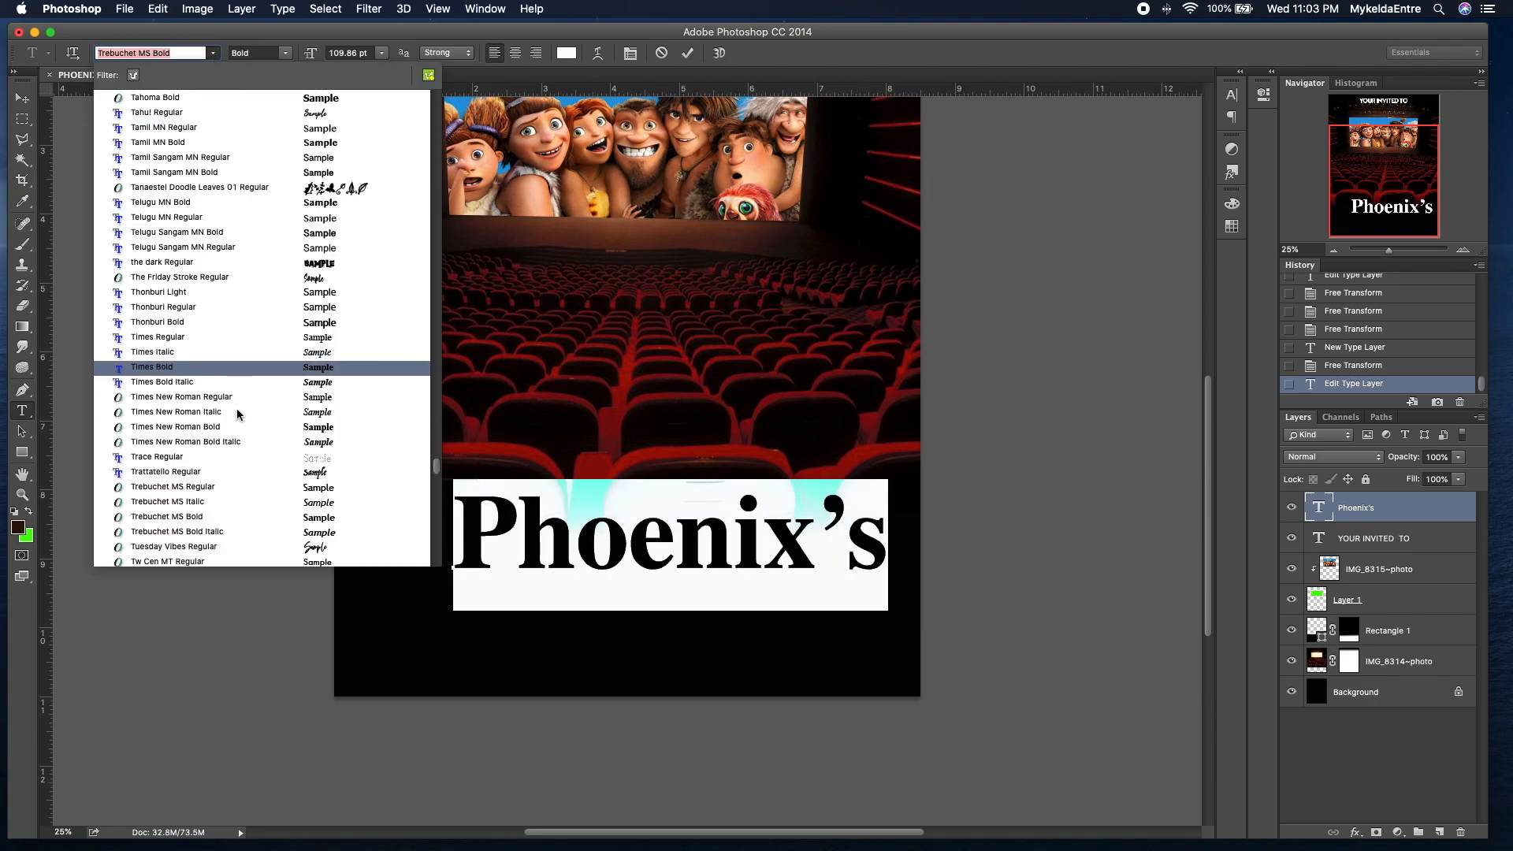
pyautogui.scroll(-3, 236, 412)
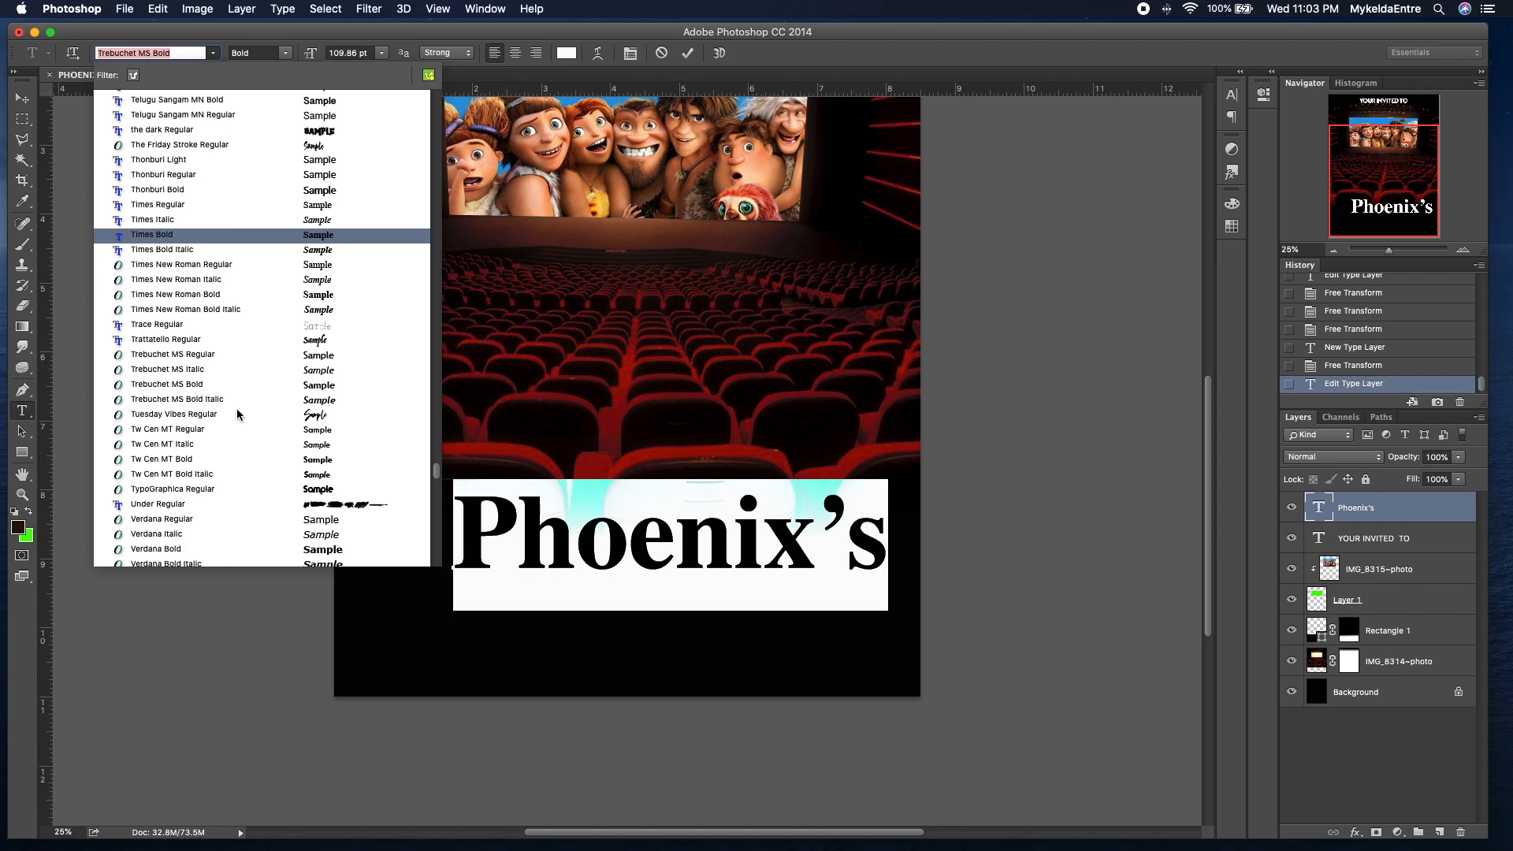
pyautogui.scroll(-2, 237, 408)
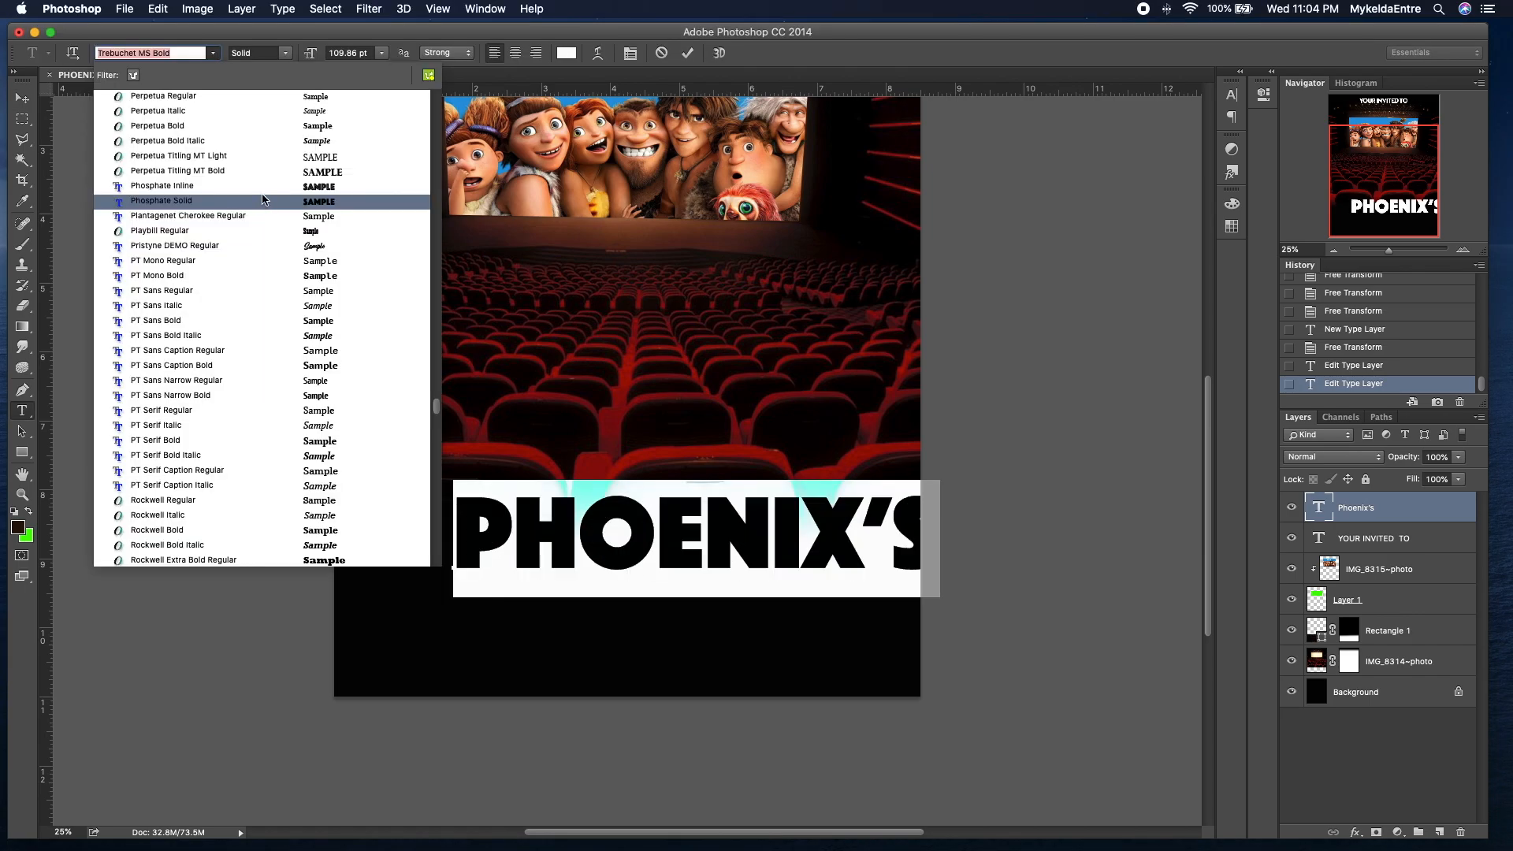
pyautogui.click(263, 199)
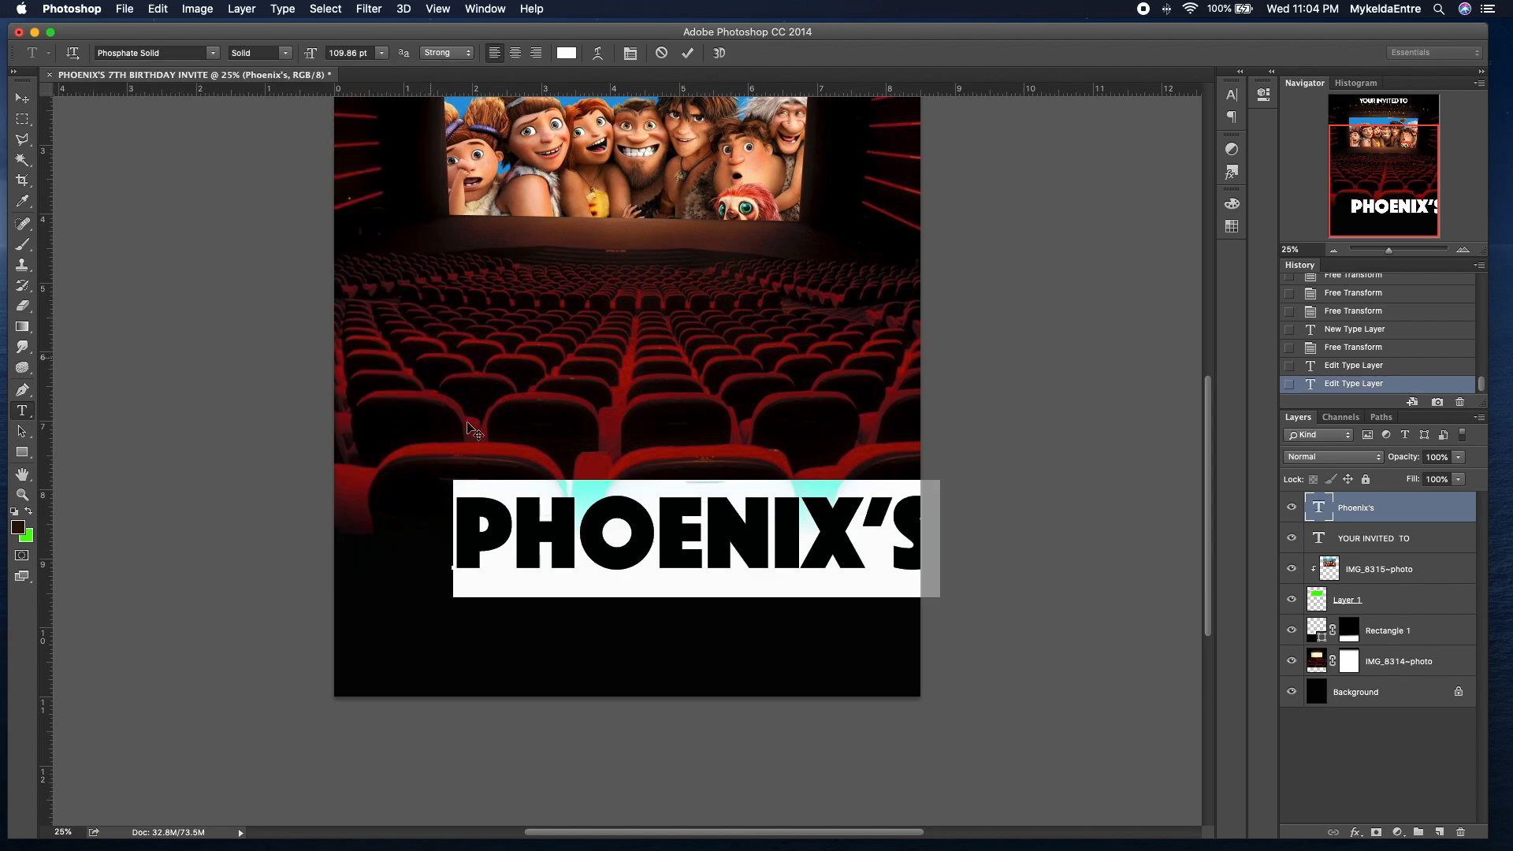
pyautogui.click(23, 101)
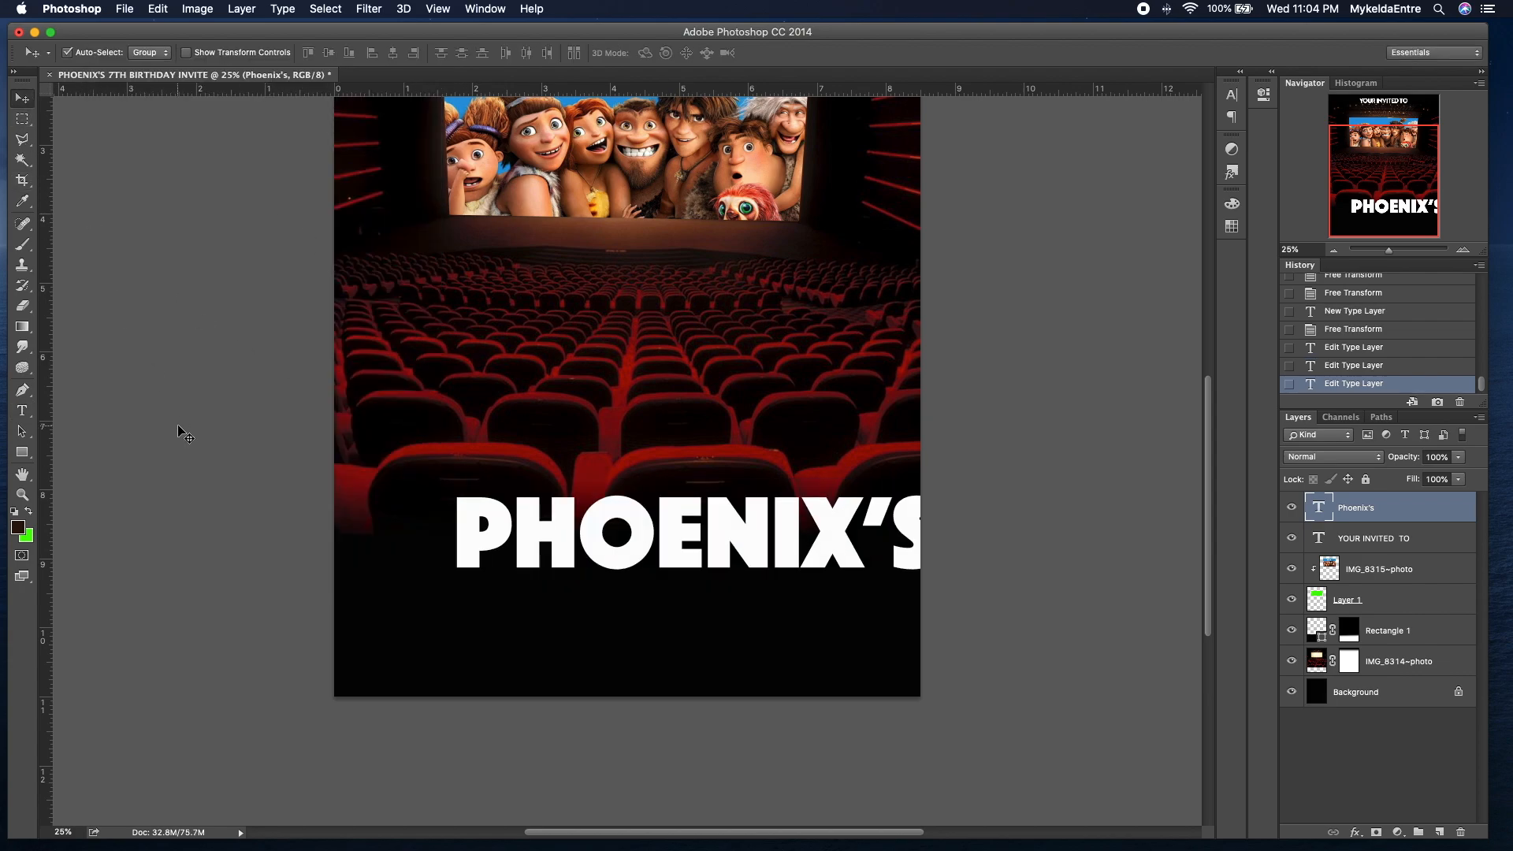
# Step: Move the child's name fully onto the page, roughly centred horizontally at the lower edge of the front-row seats
pyautogui.press('super+t')
pyautogui.moveTo(587, 549); pyautogui.dragTo(530, 551)
pyautogui.press('Return')
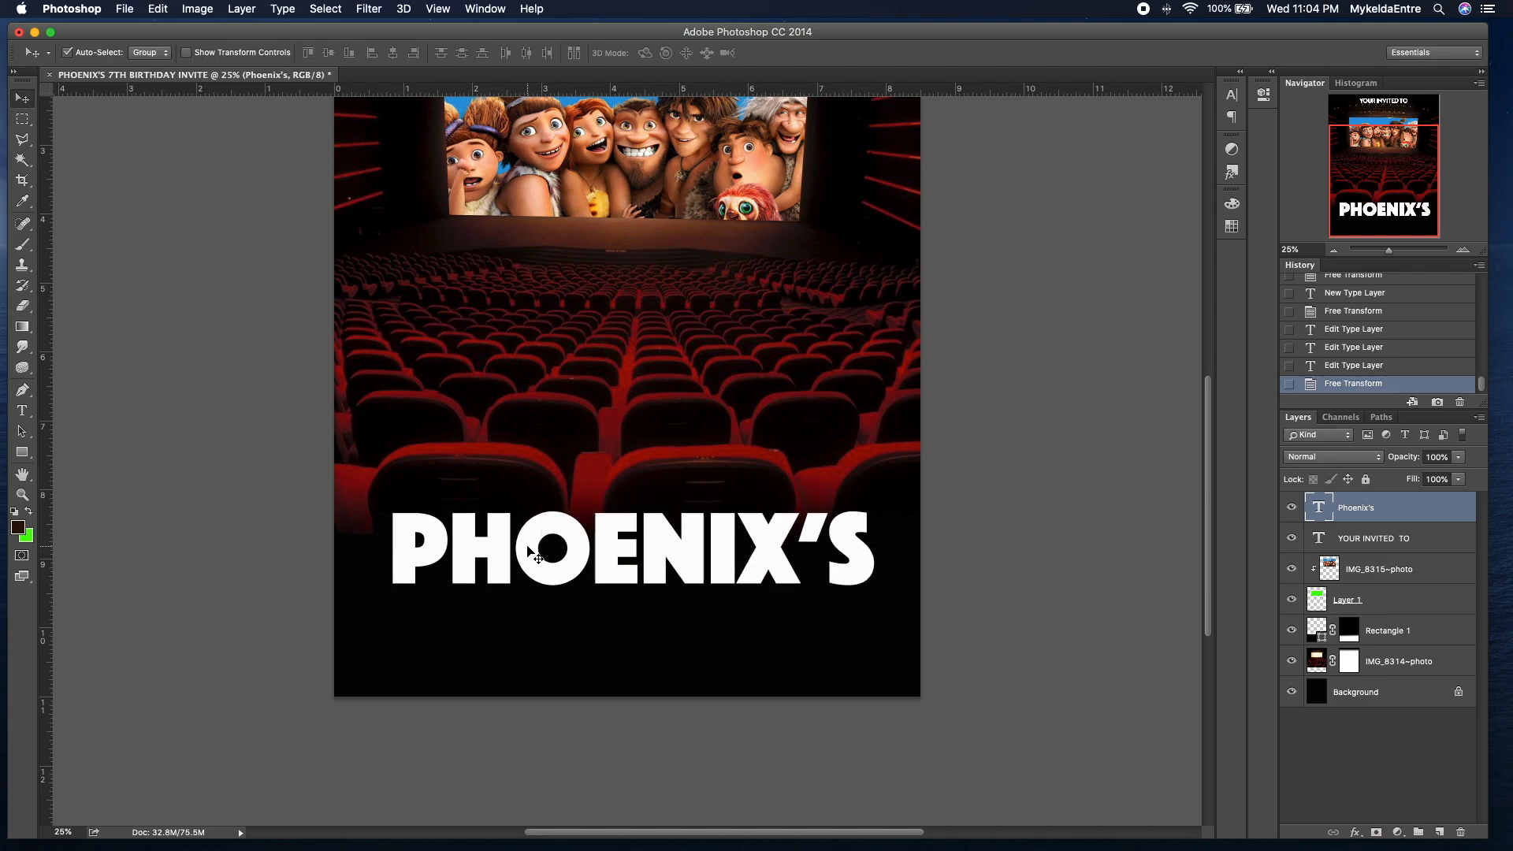
# Step: Move the Croods character photo up inside the cinema screen to a Y position of 877.50 px
pyautogui.hotkey('shift', 'Up')
pyautogui.hotkey('shift', 'Up')
pyautogui.hotkey('shift', 'Up')
pyautogui.hotkey('shift', 'Up')
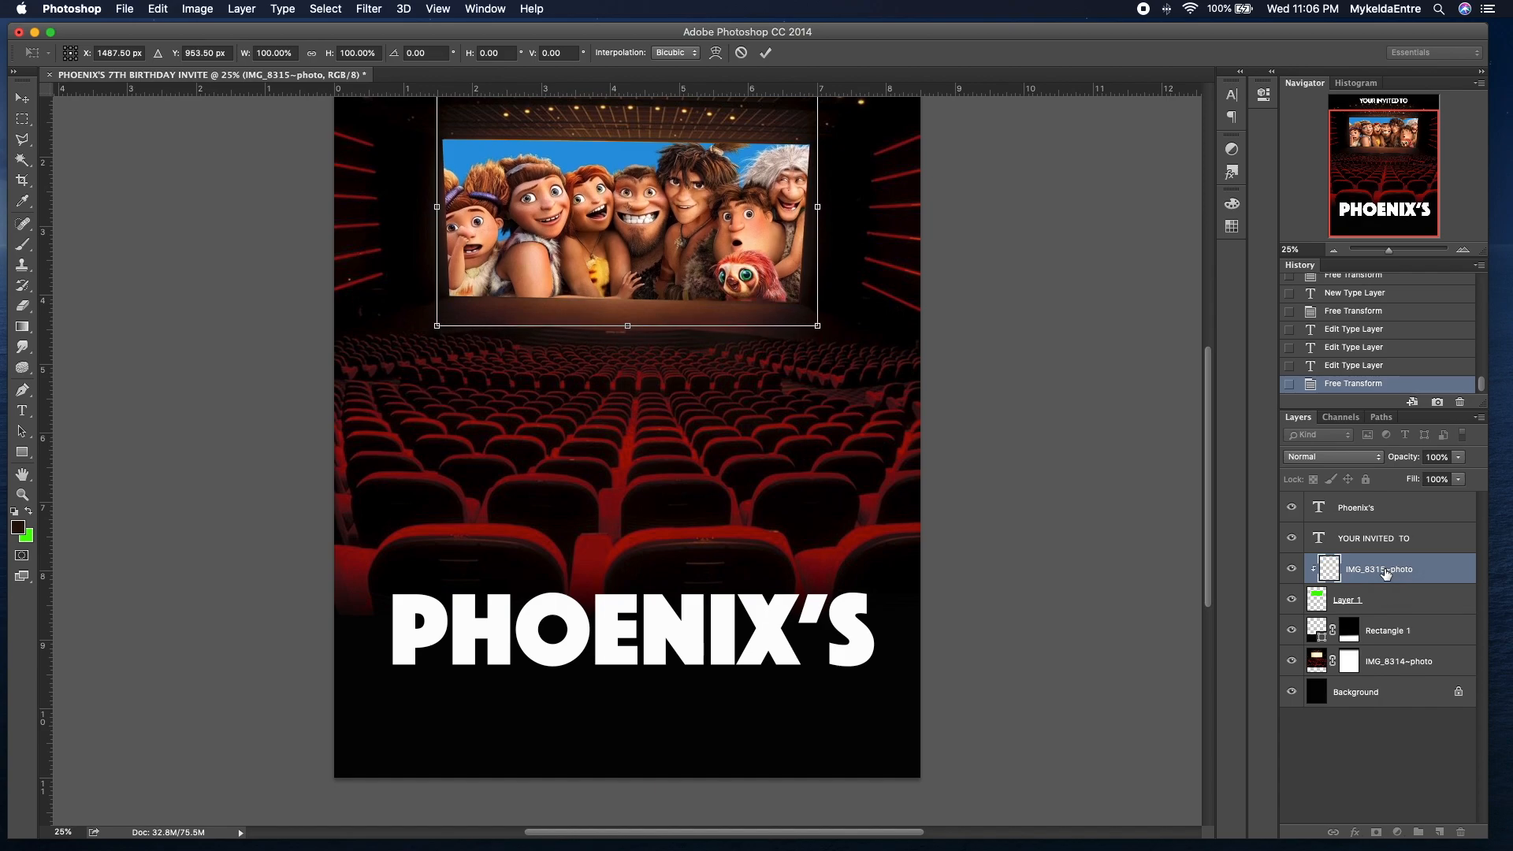
pyautogui.hotkey('shift', 'Up')
pyautogui.hotkey('shift', 'Up')
pyautogui.hotkey('shift', 'Up')
pyautogui.hotkey('shift', 'Up')
pyautogui.hotkey('shift', 'Up')
pyautogui.hotkey('shift', 'Up')
pyautogui.hotkey('shift', 'Up')
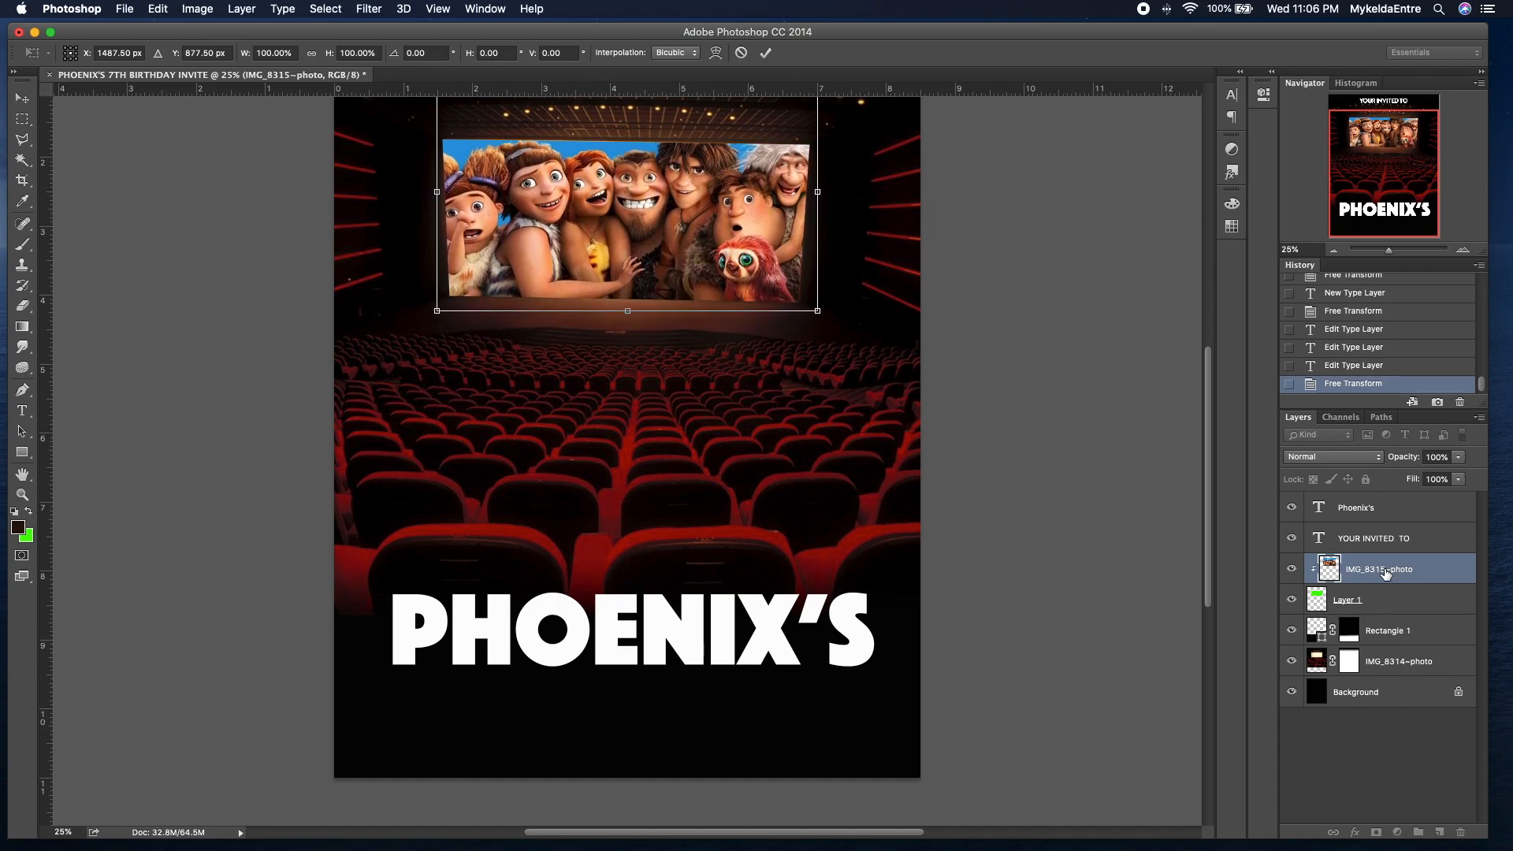
pyautogui.press('Return')
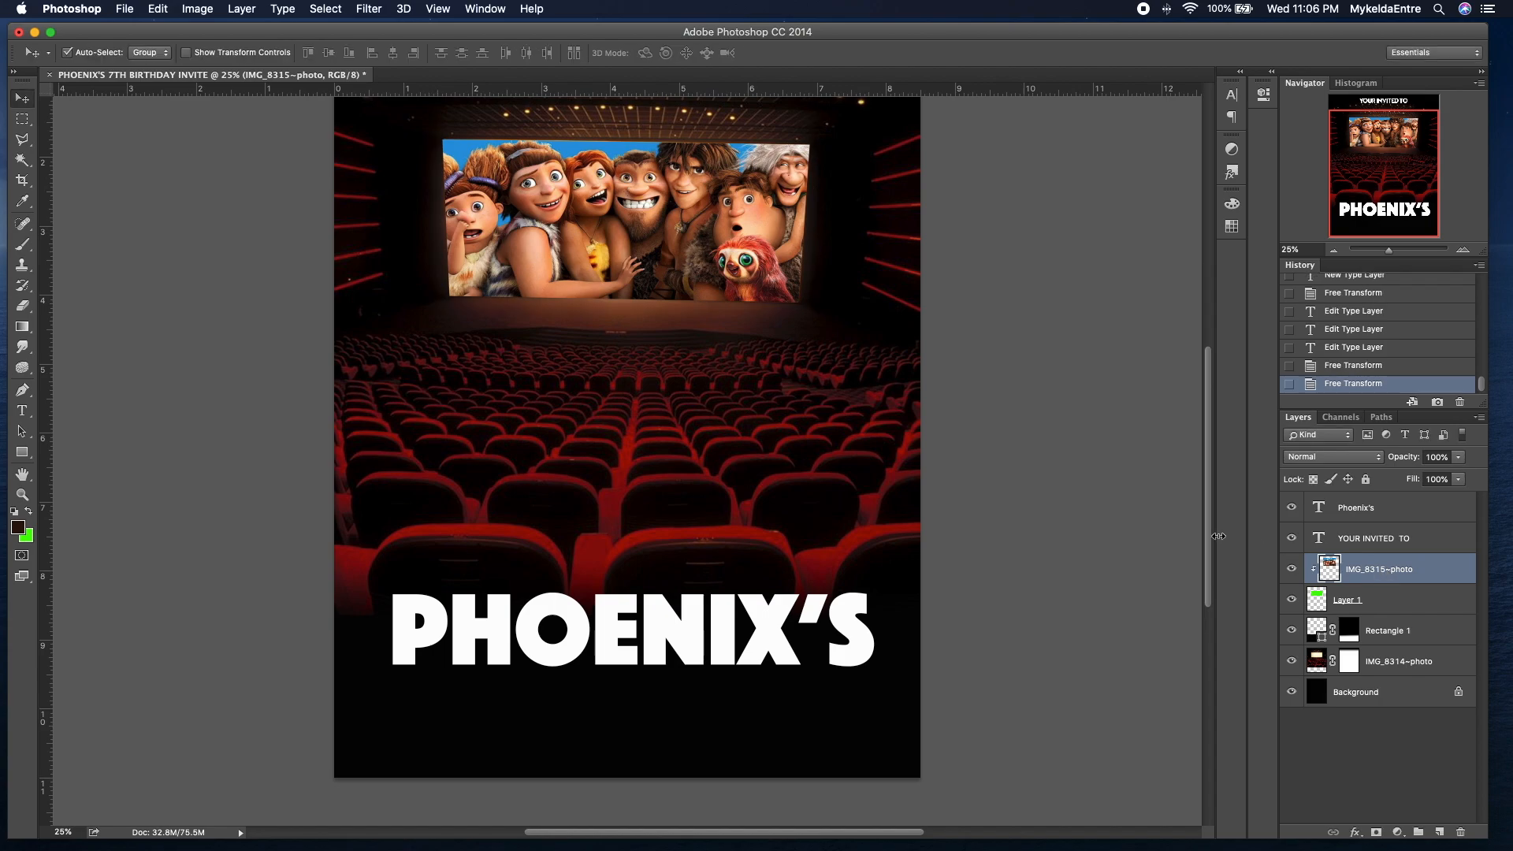
# Step: Place the logo image IMG_8316~photo, The Croods 2: A New Age, across the cinema seats above the child's name
pyautogui.moveTo(1512, 300); pyautogui.dragTo(650, 506)
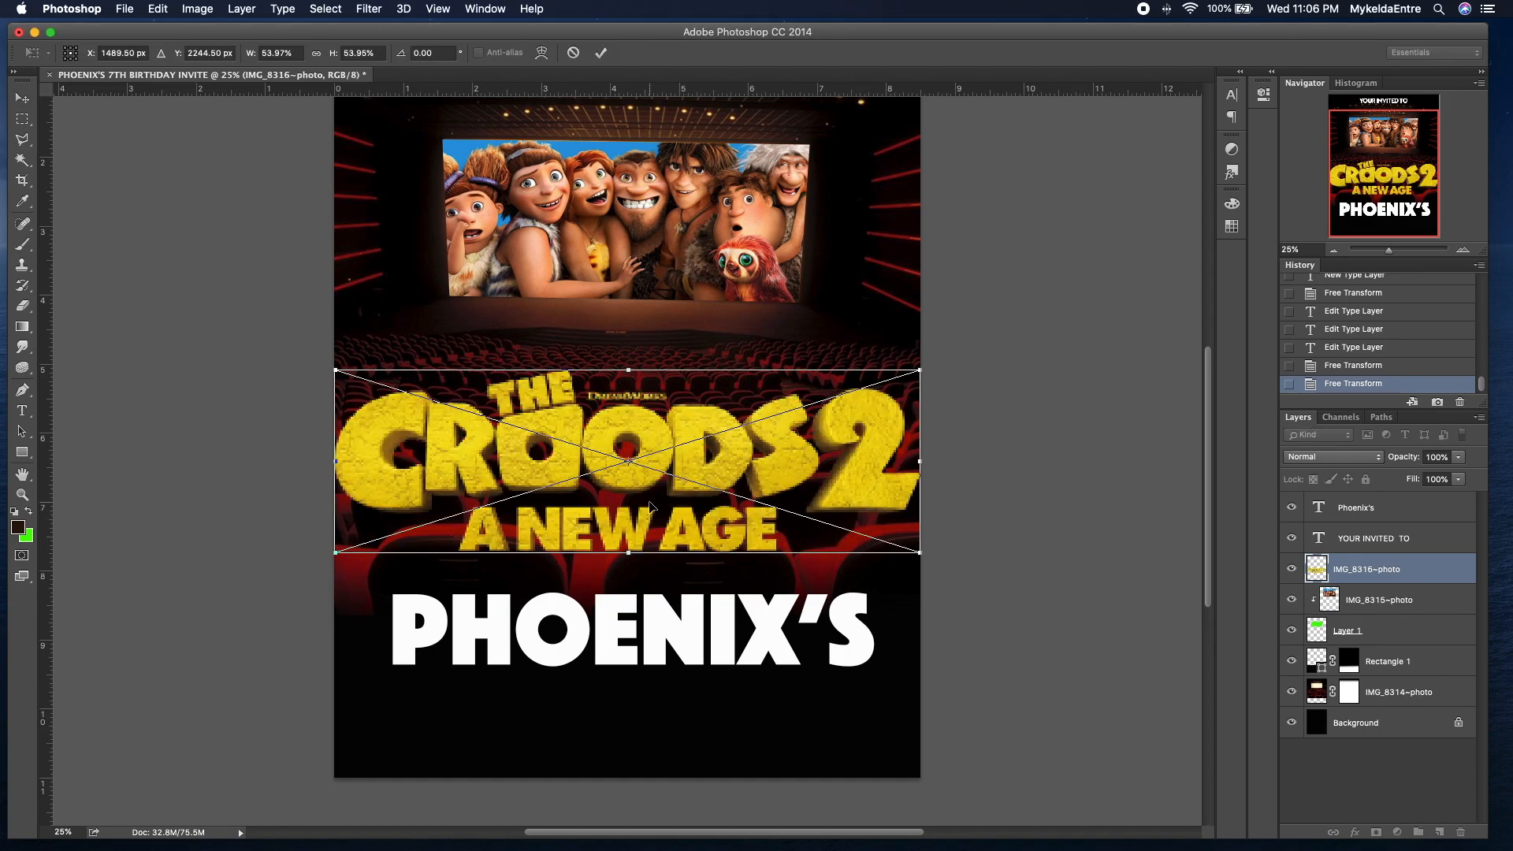
pyautogui.press('Return')
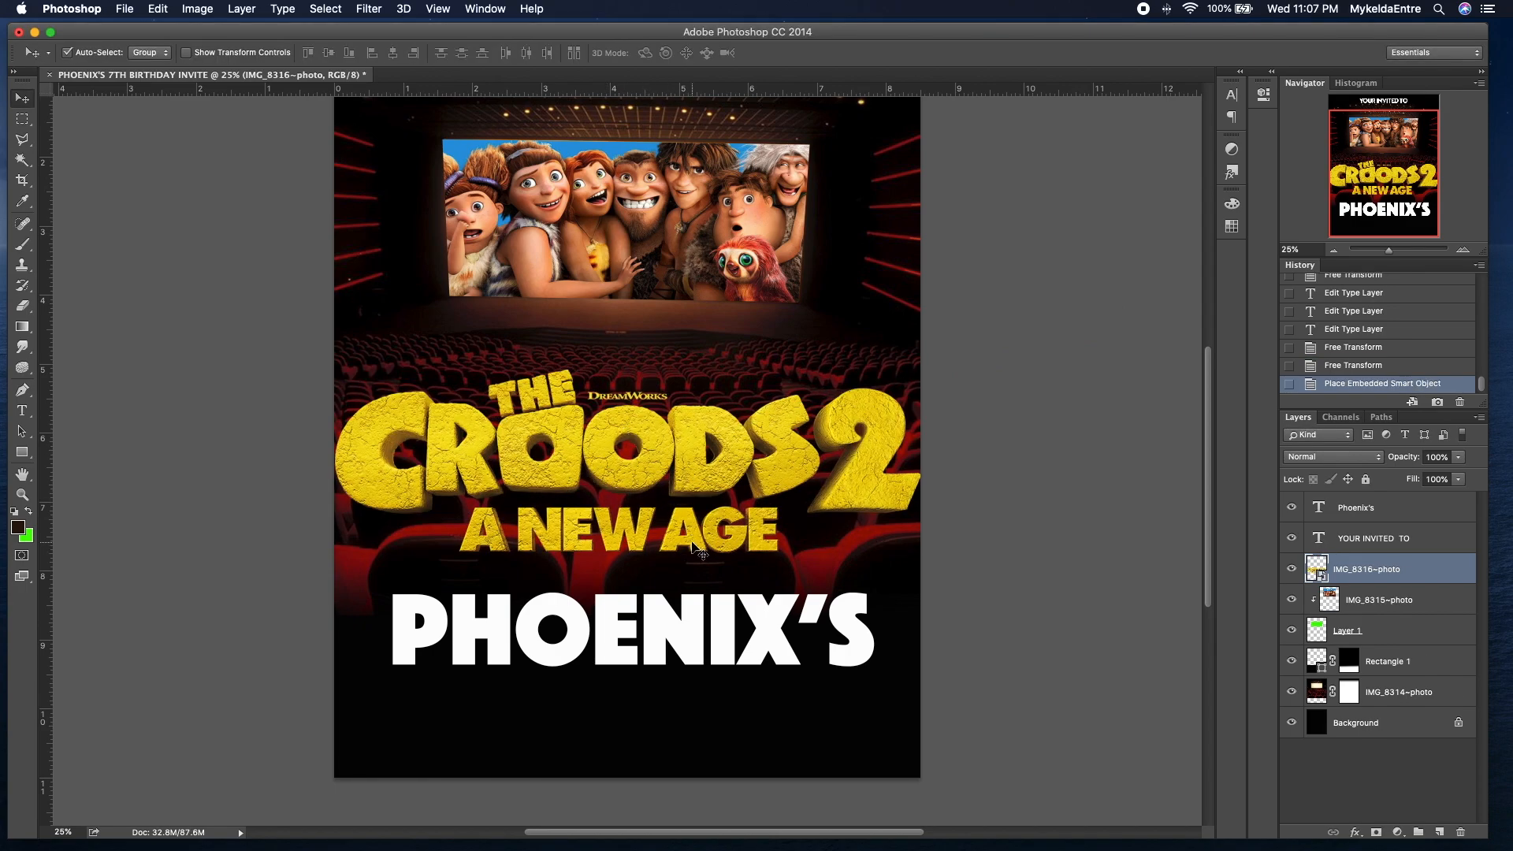
# Step: Scale the Croods 2 logo down to about 19% and place it over the lower middle of the cinema screen picture
pyautogui.press('super+t')
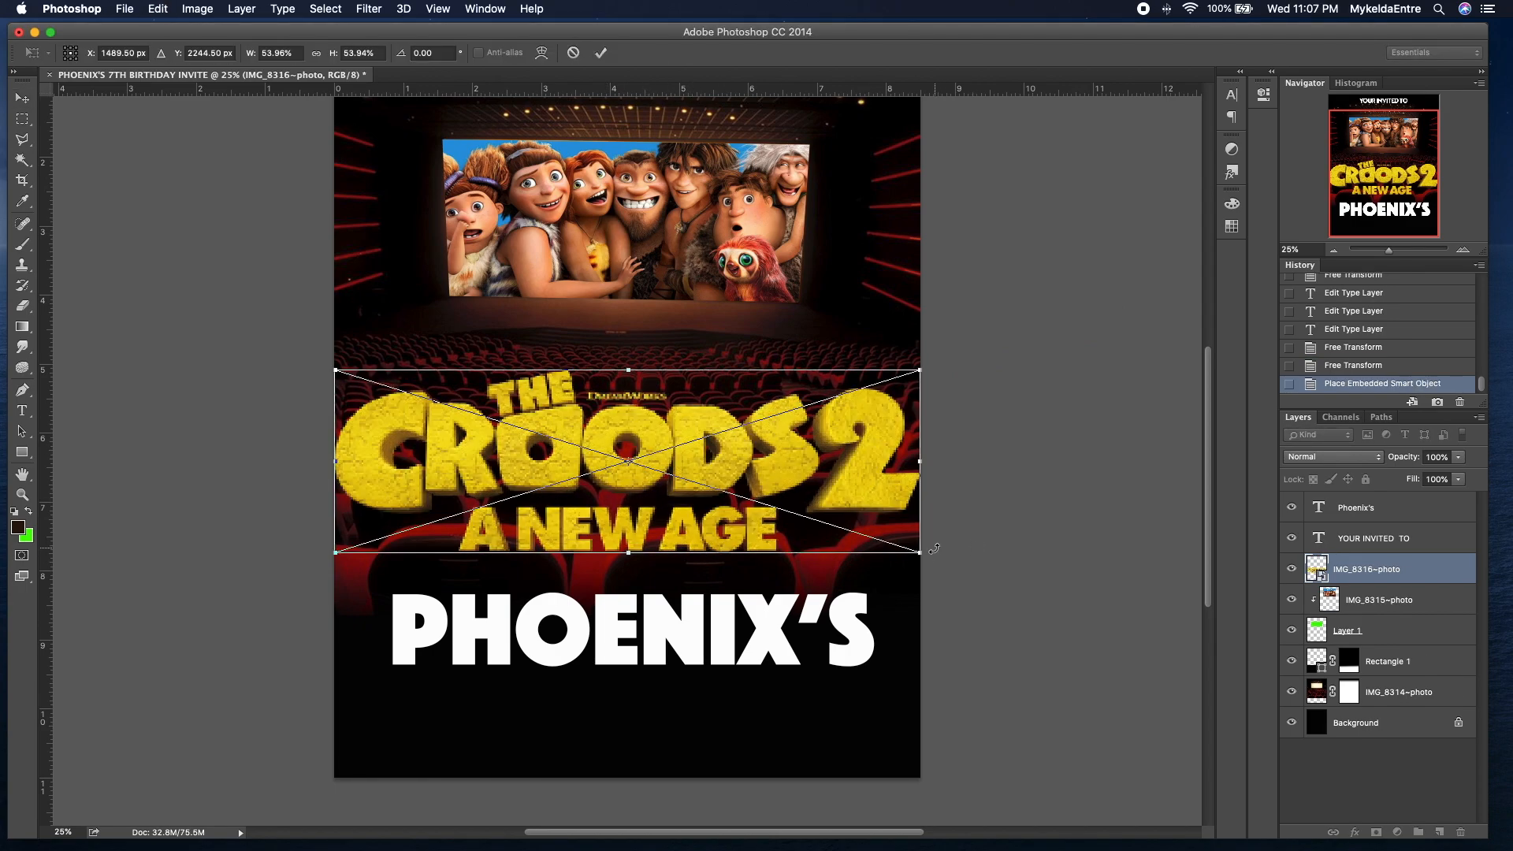
pyautogui.moveTo(922, 554); pyautogui.dragTo(670, 496)
pyautogui.moveTo(607, 436); pyautogui.dragTo(730, 356)
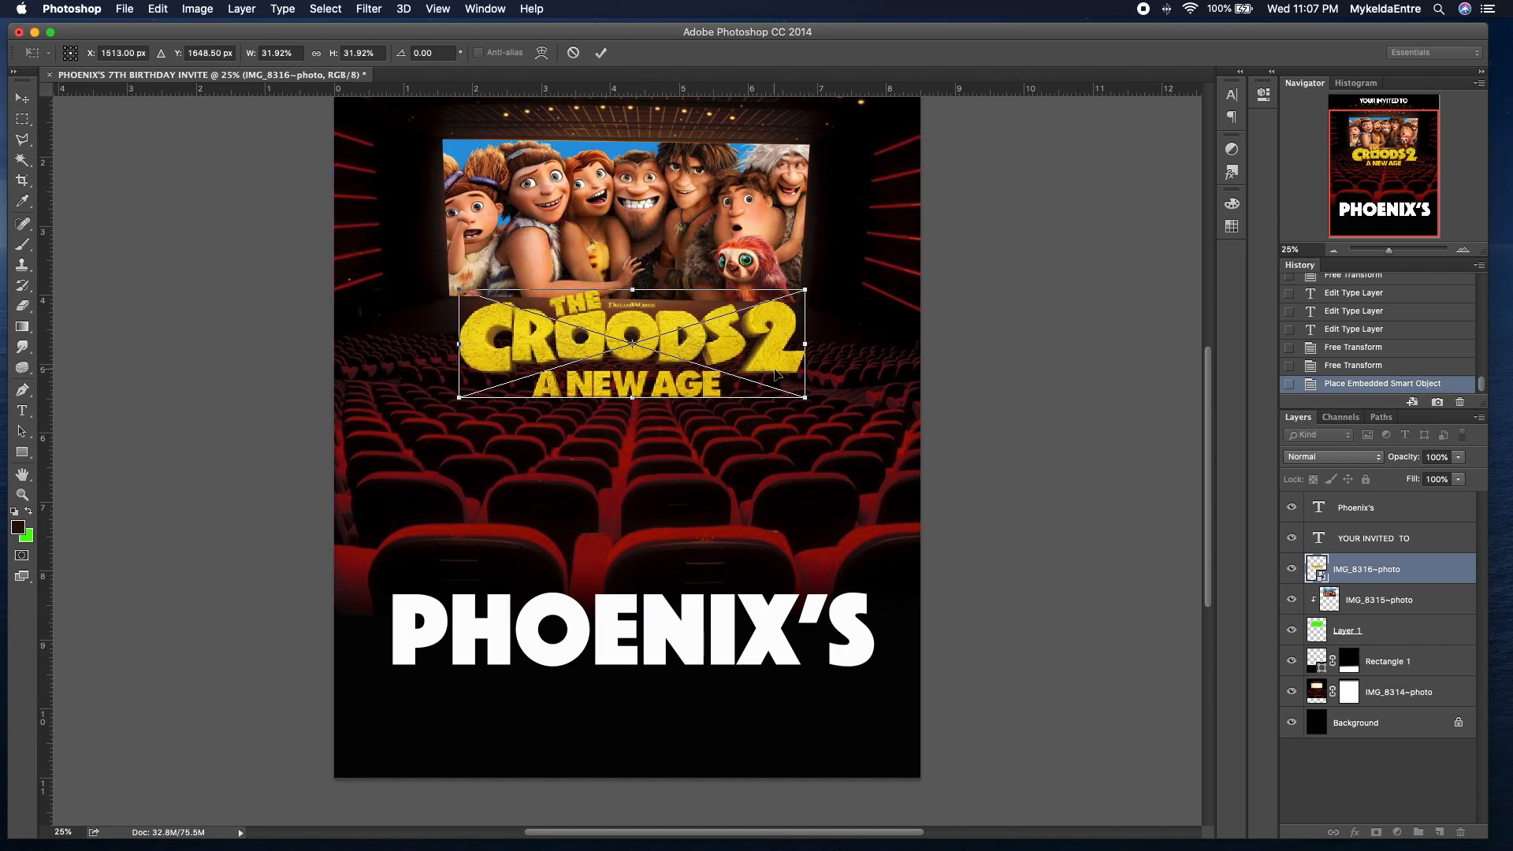
pyautogui.scroll(3, 776, 376)
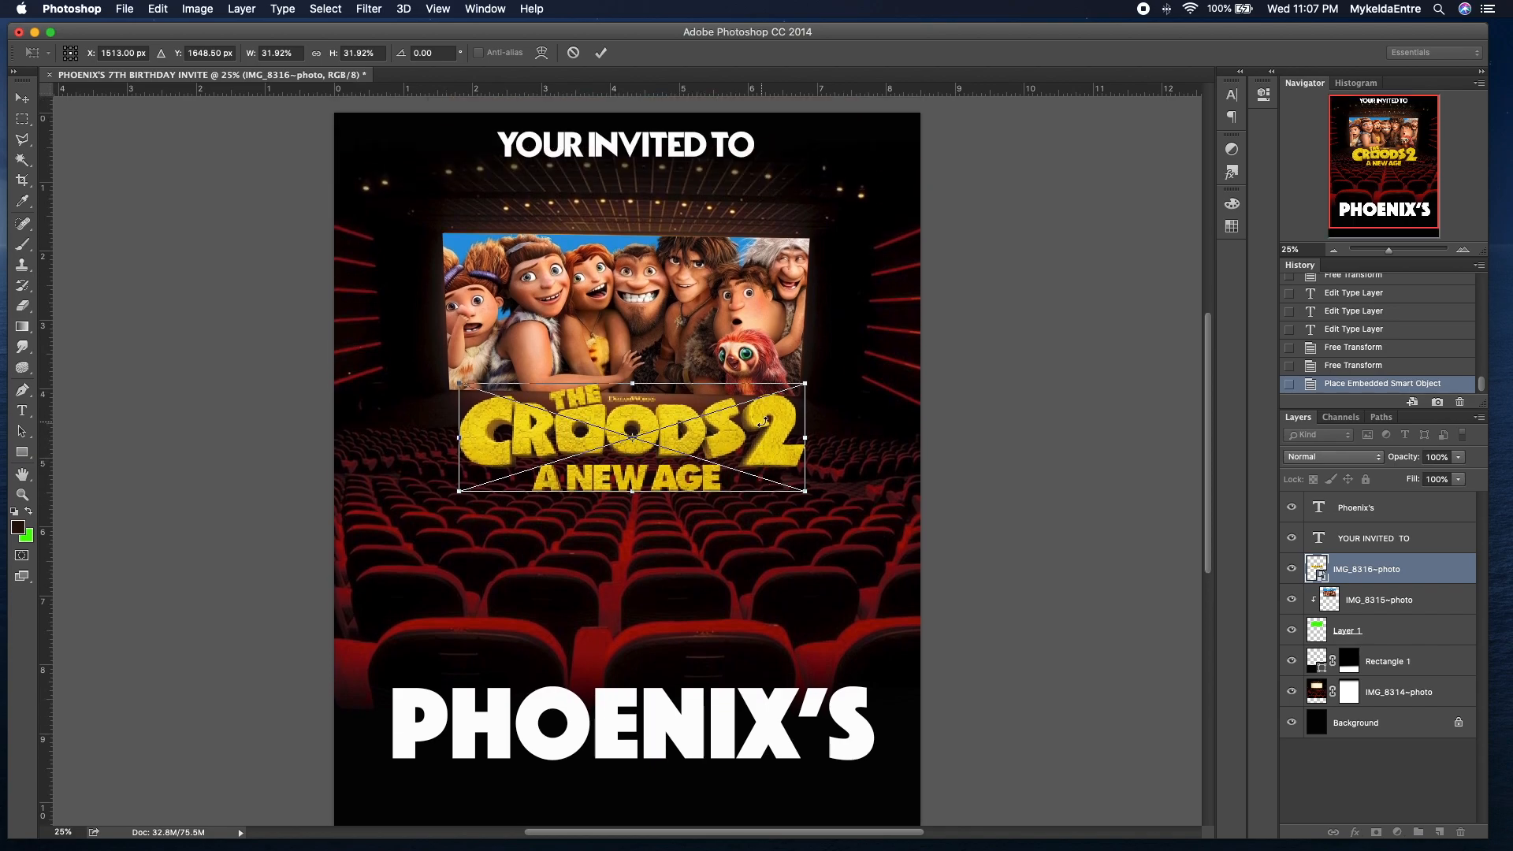
pyautogui.moveTo(730, 433); pyautogui.dragTo(725, 401)
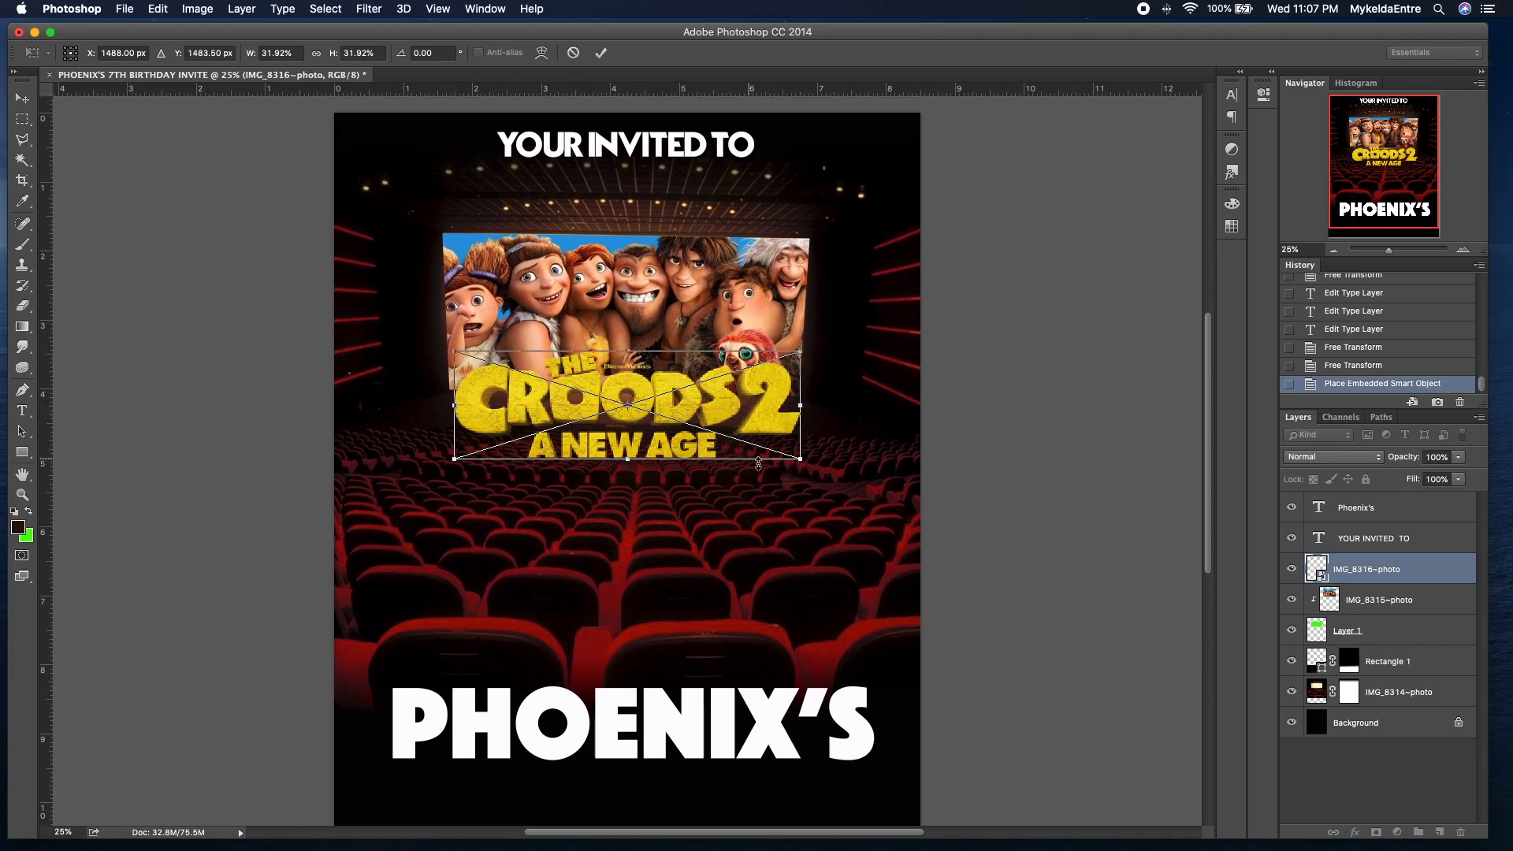
pyautogui.moveTo(799, 462); pyautogui.dragTo(789, 449)
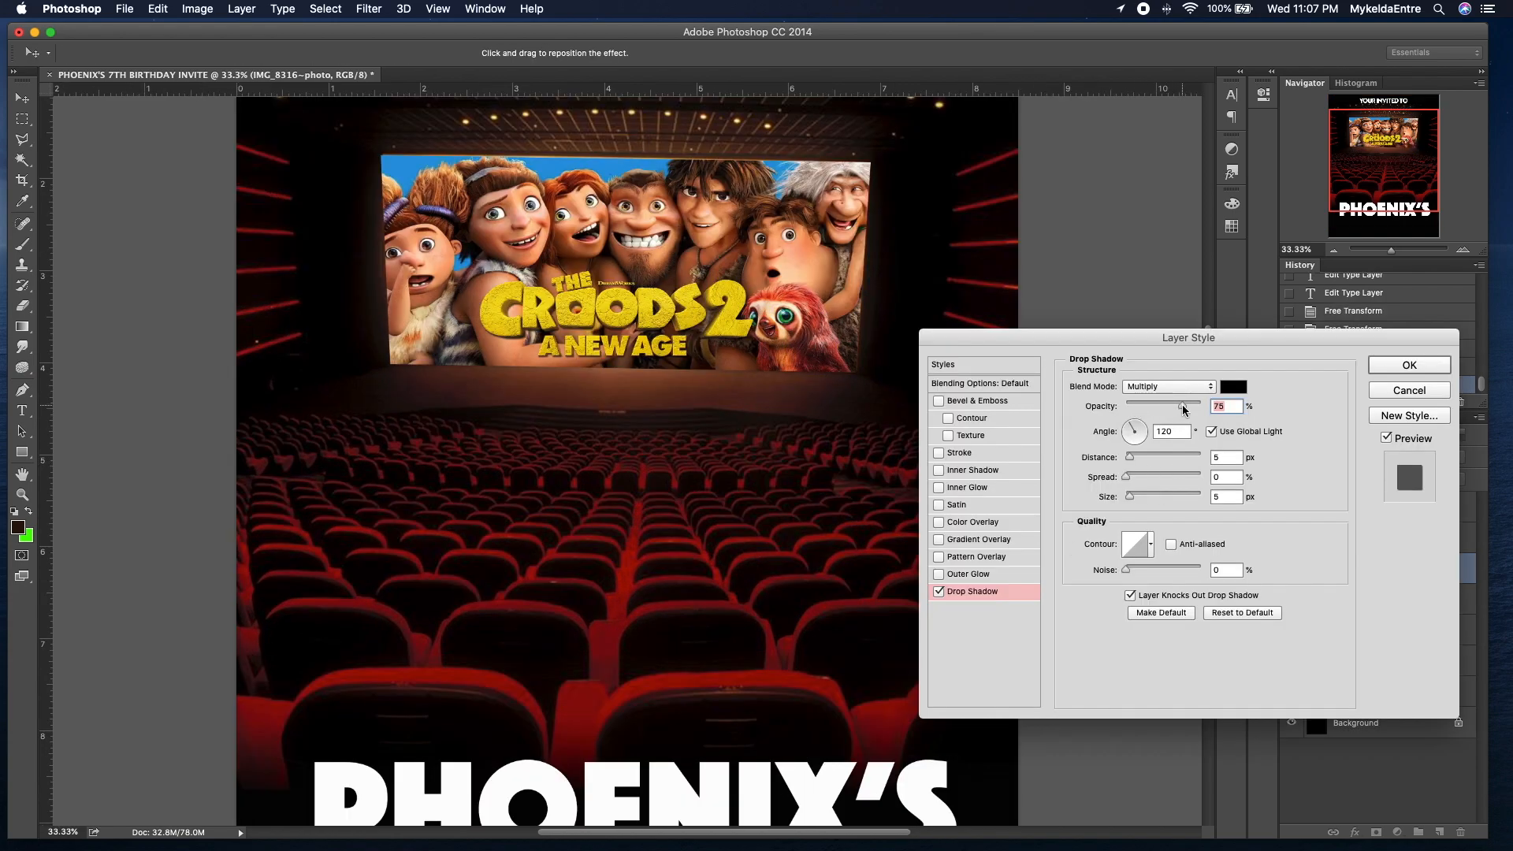
# Step: Give the Croods 2 logo a Multiply drop shadow with 73% opacity, 10 px distance, 10% spread and 27 px size
pyautogui.moveTo(1192, 409); pyautogui.dragTo(1180, 409)
pyautogui.moveTo(1129, 497); pyautogui.dragTo(1134, 464)
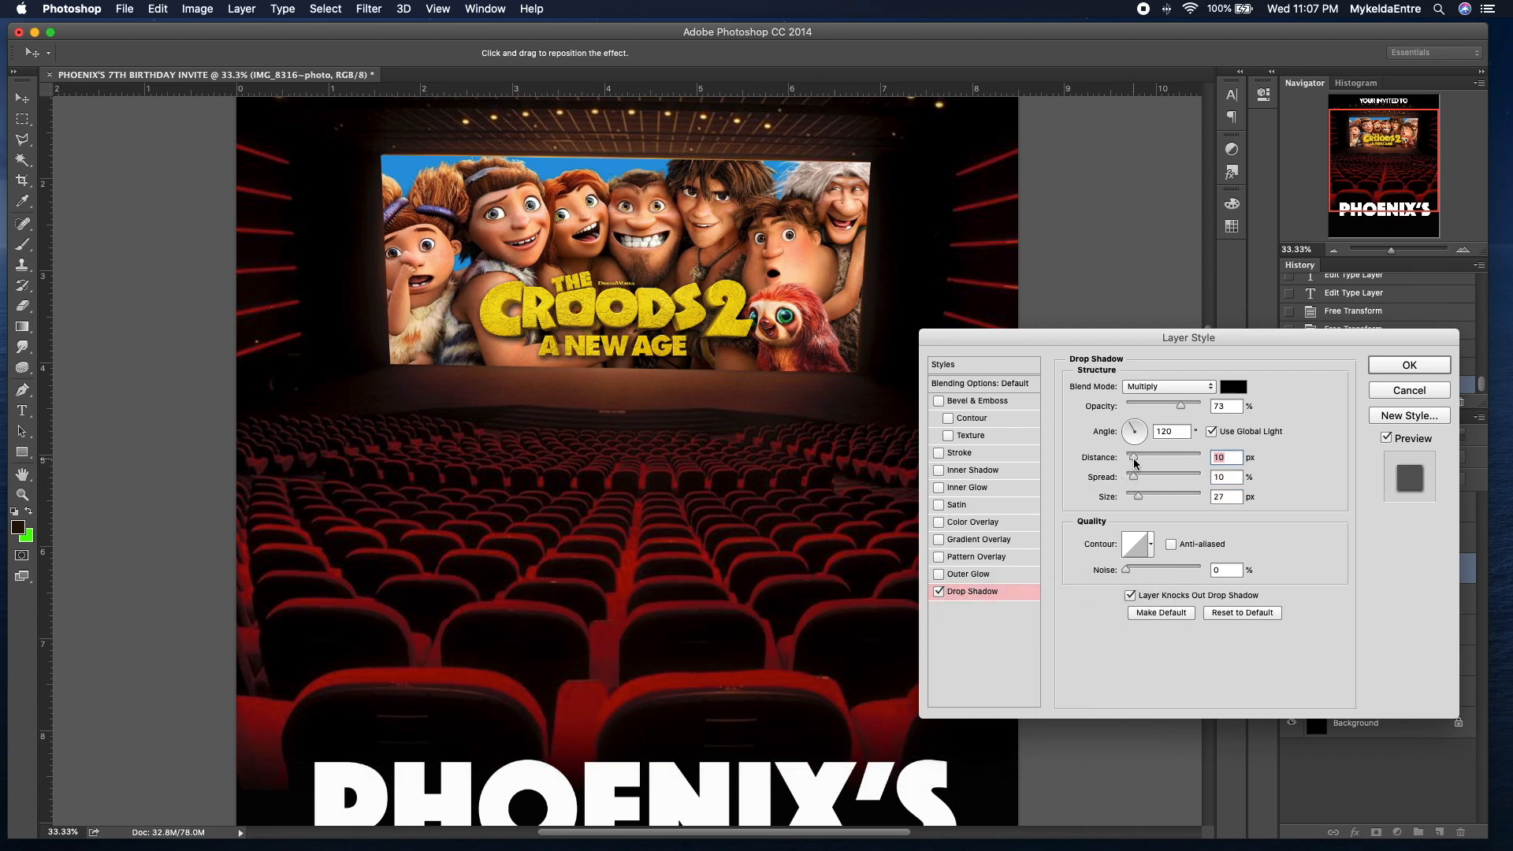
pyautogui.click(1410, 366)
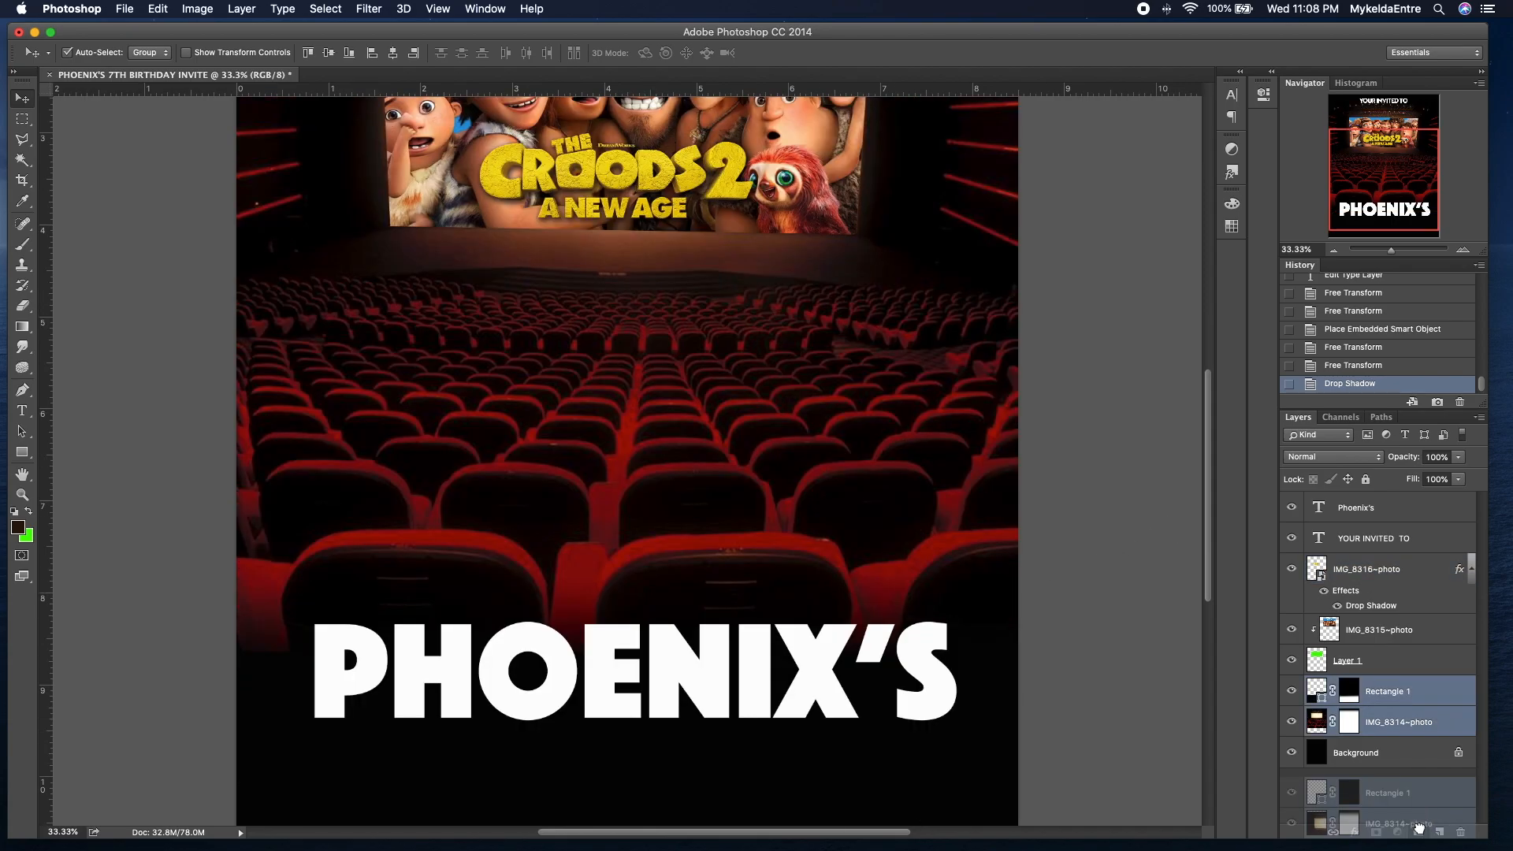
# Step: Group the layers Rectangle 1 and IMG_8314~photo and name the group Backgorund
pyautogui.moveTo(1418, 828); pyautogui.dragTo(1419, 830)
pyautogui.doubleClick(1350, 686)
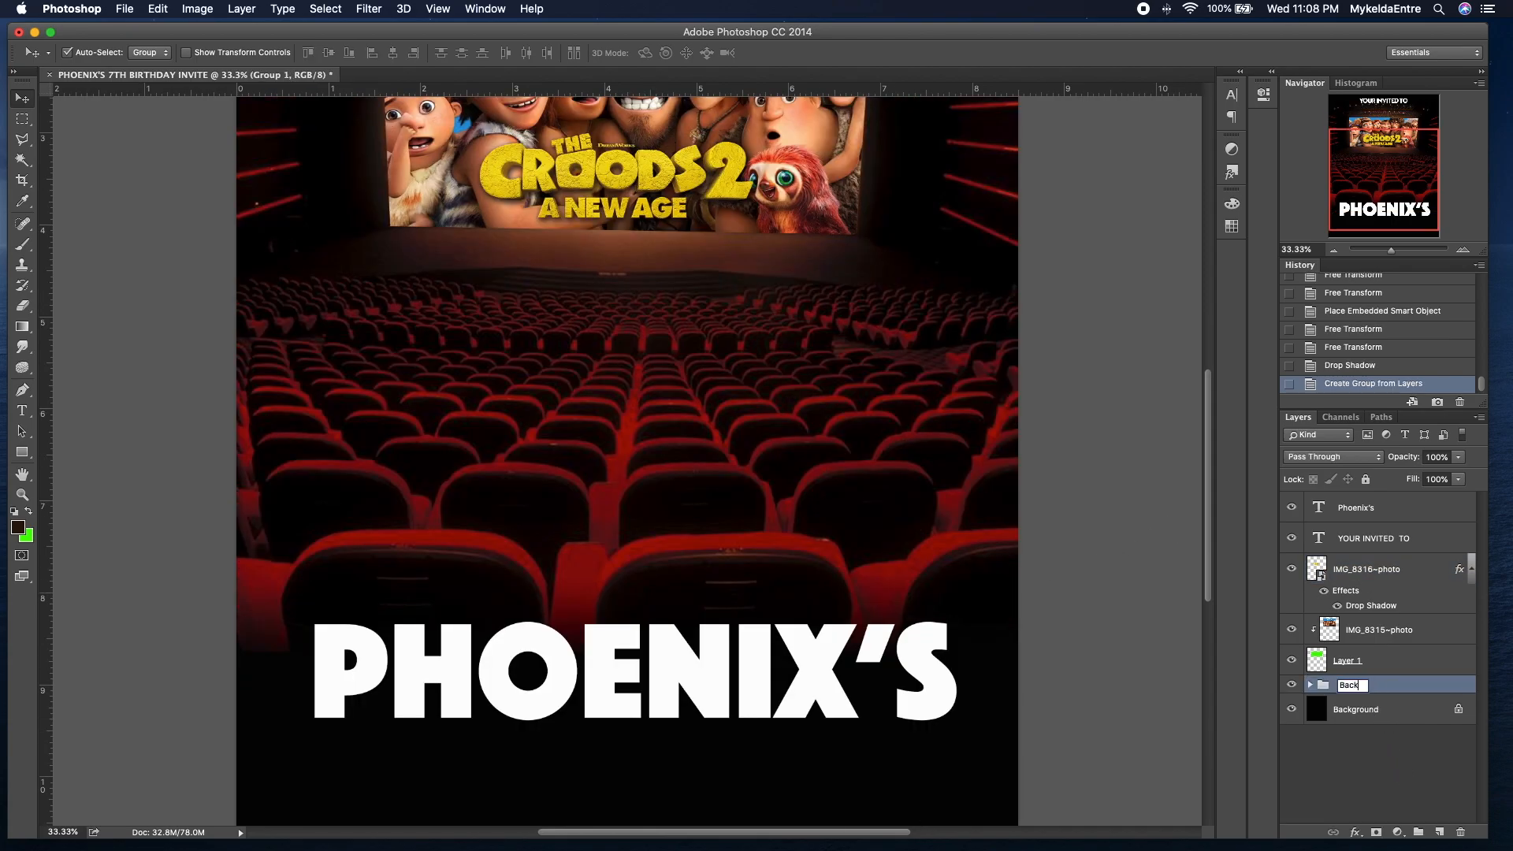
pyautogui.write('und')
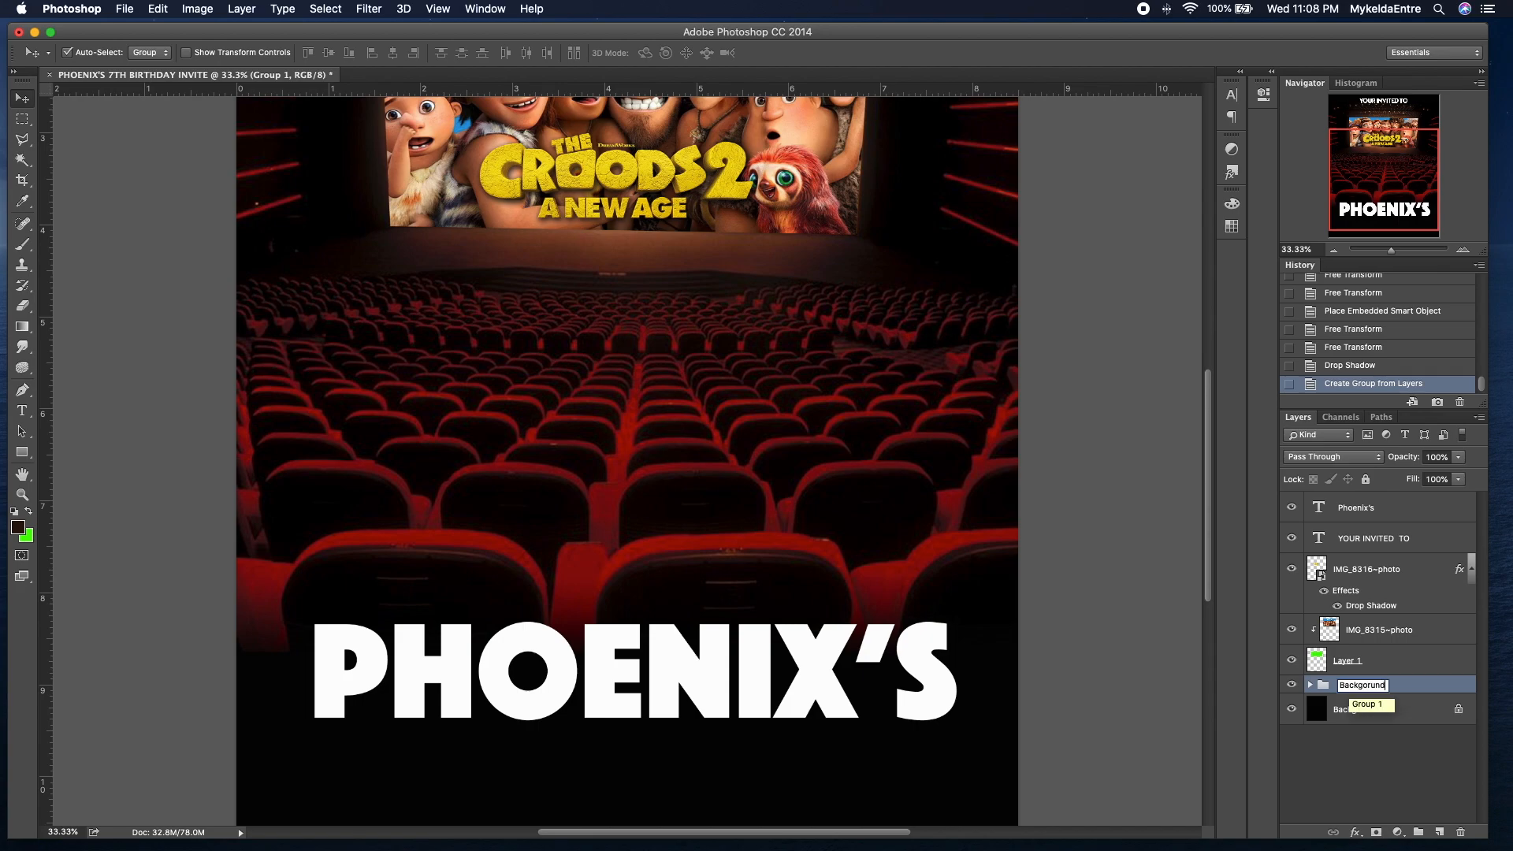
pyautogui.press('Return')
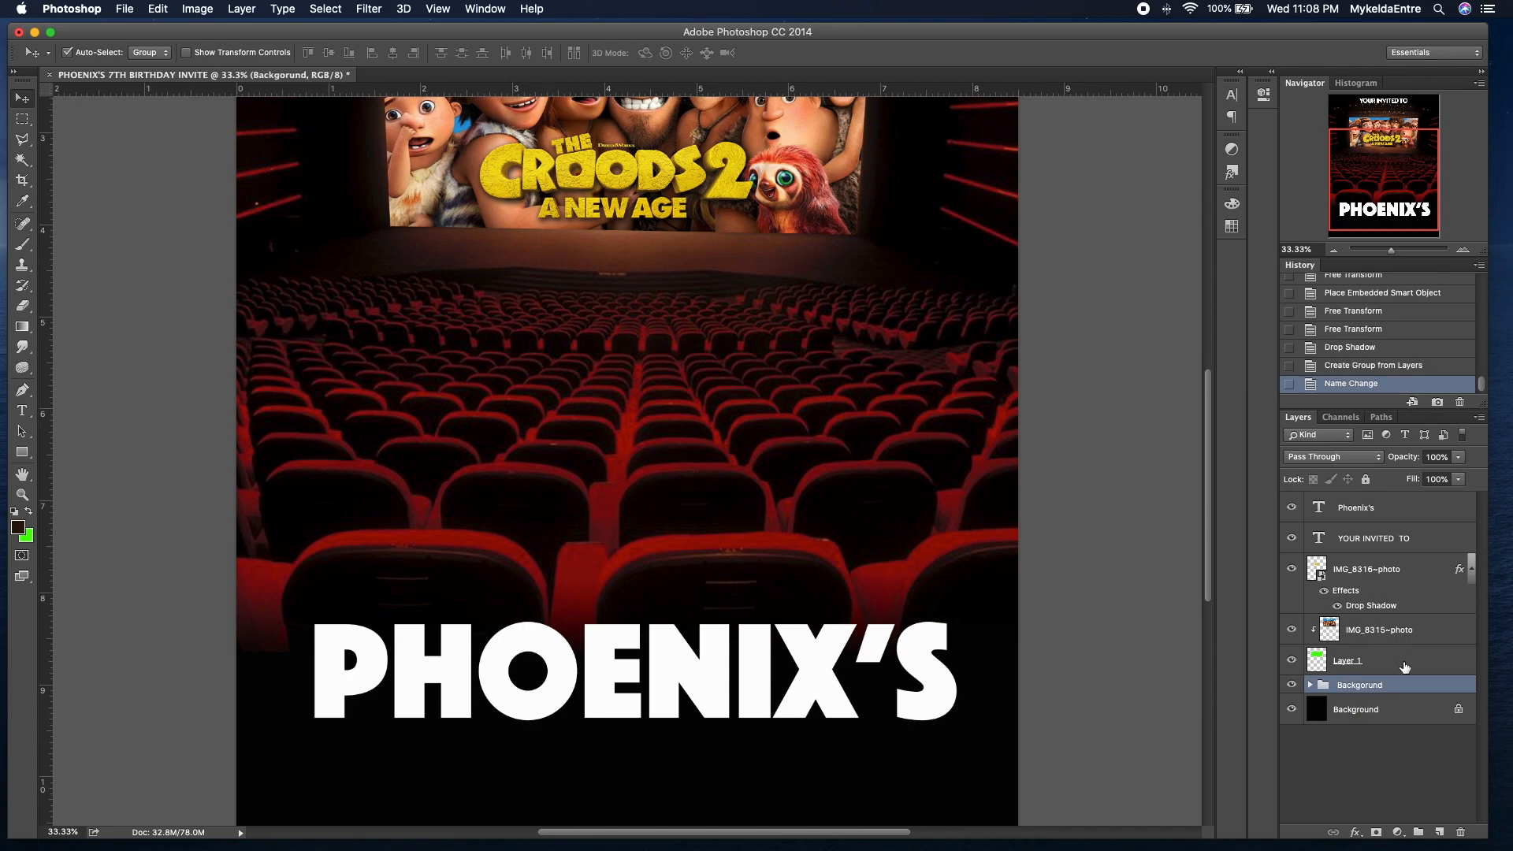
# Step: Group Layer 1 with the clipped IMG_8315~photo layer, name the group Screen, and toggle the logo's visibility off and on
pyautogui.click(1404, 666)
pyautogui.keyDown('shift'); pyautogui.click(1440, 640); pyautogui.keyUp('shift')
pyautogui.moveTo(1441, 640); pyautogui.dragTo(1419, 832)
pyautogui.doubleClick(1351, 623)
pyautogui.write('Screen')
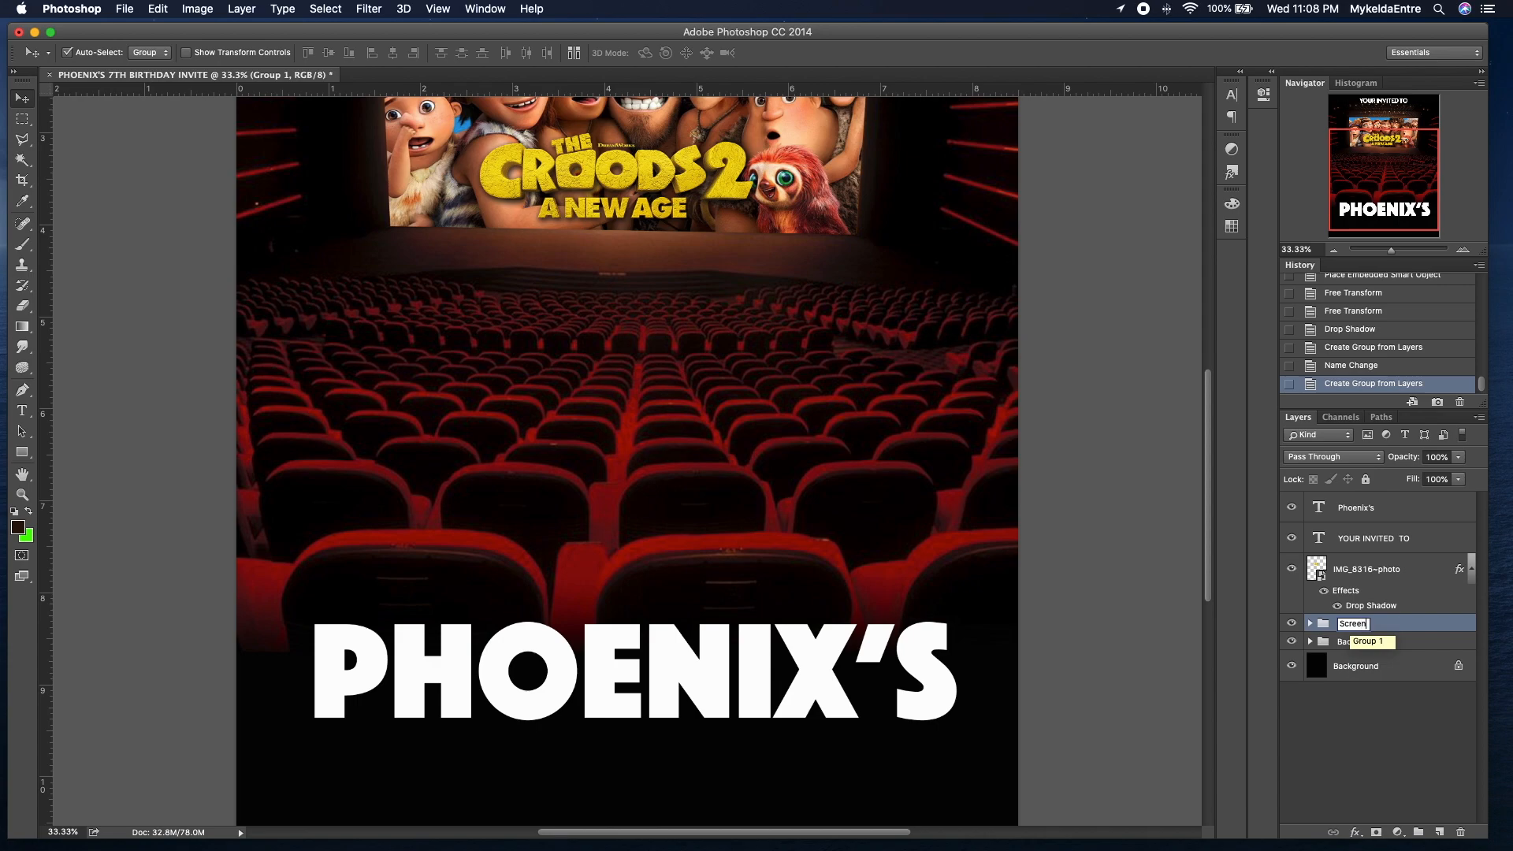
pyautogui.press('Return')
pyautogui.click(1292, 569)
pyautogui.click(1292, 569)
# Step: Move the child's name up over the front-row seats, to a Y position of about 2739 px
pyautogui.click(1388, 538)
pyautogui.scroll(5, 725, 558)
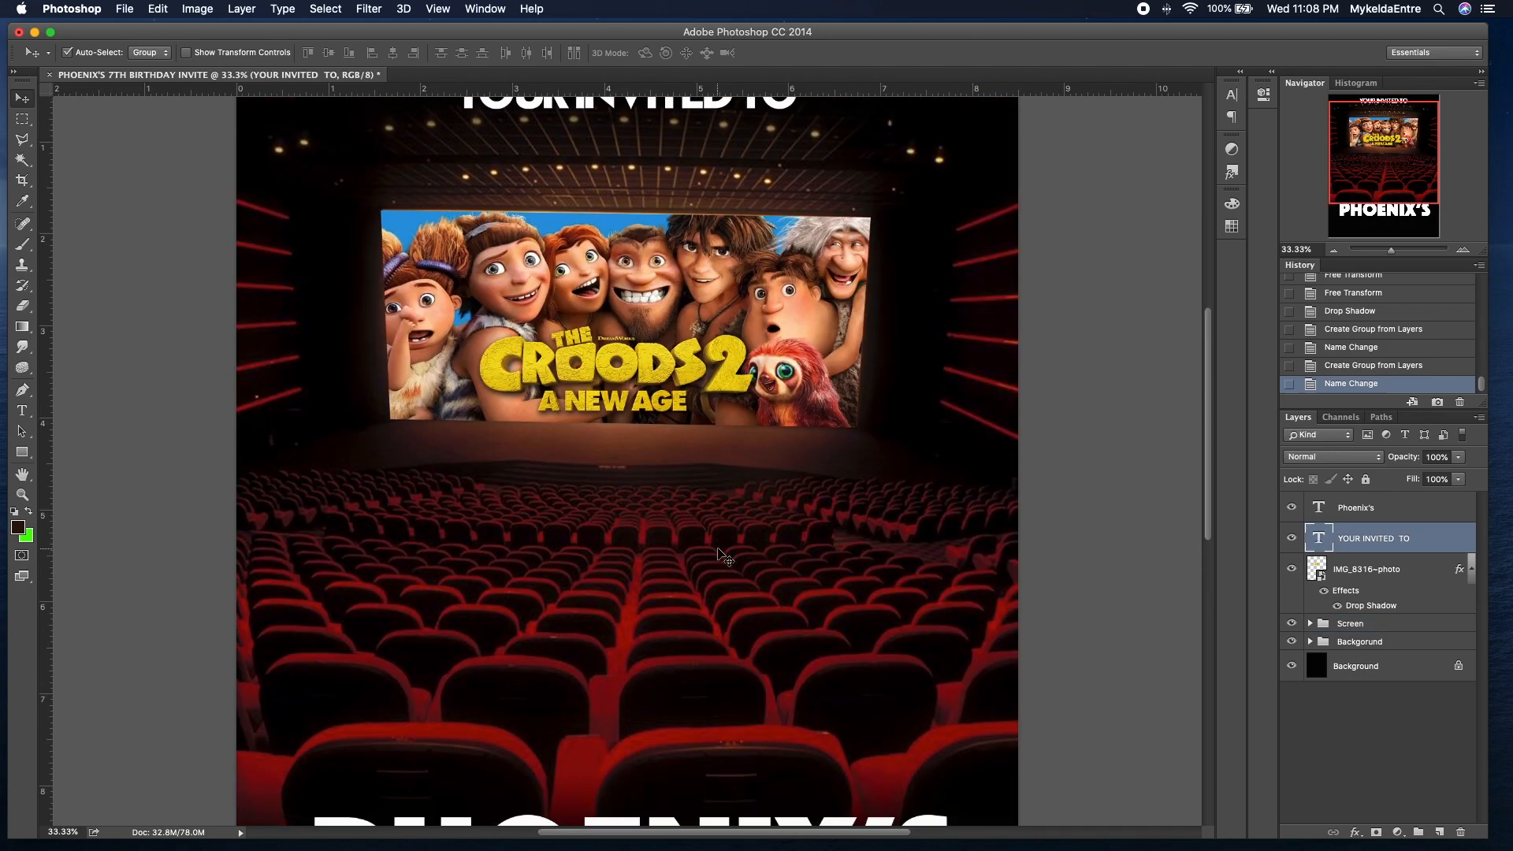
pyautogui.scroll(-5, 725, 558)
pyautogui.hotkey('alt', ']')
pyautogui.scroll(2, 838, 606)
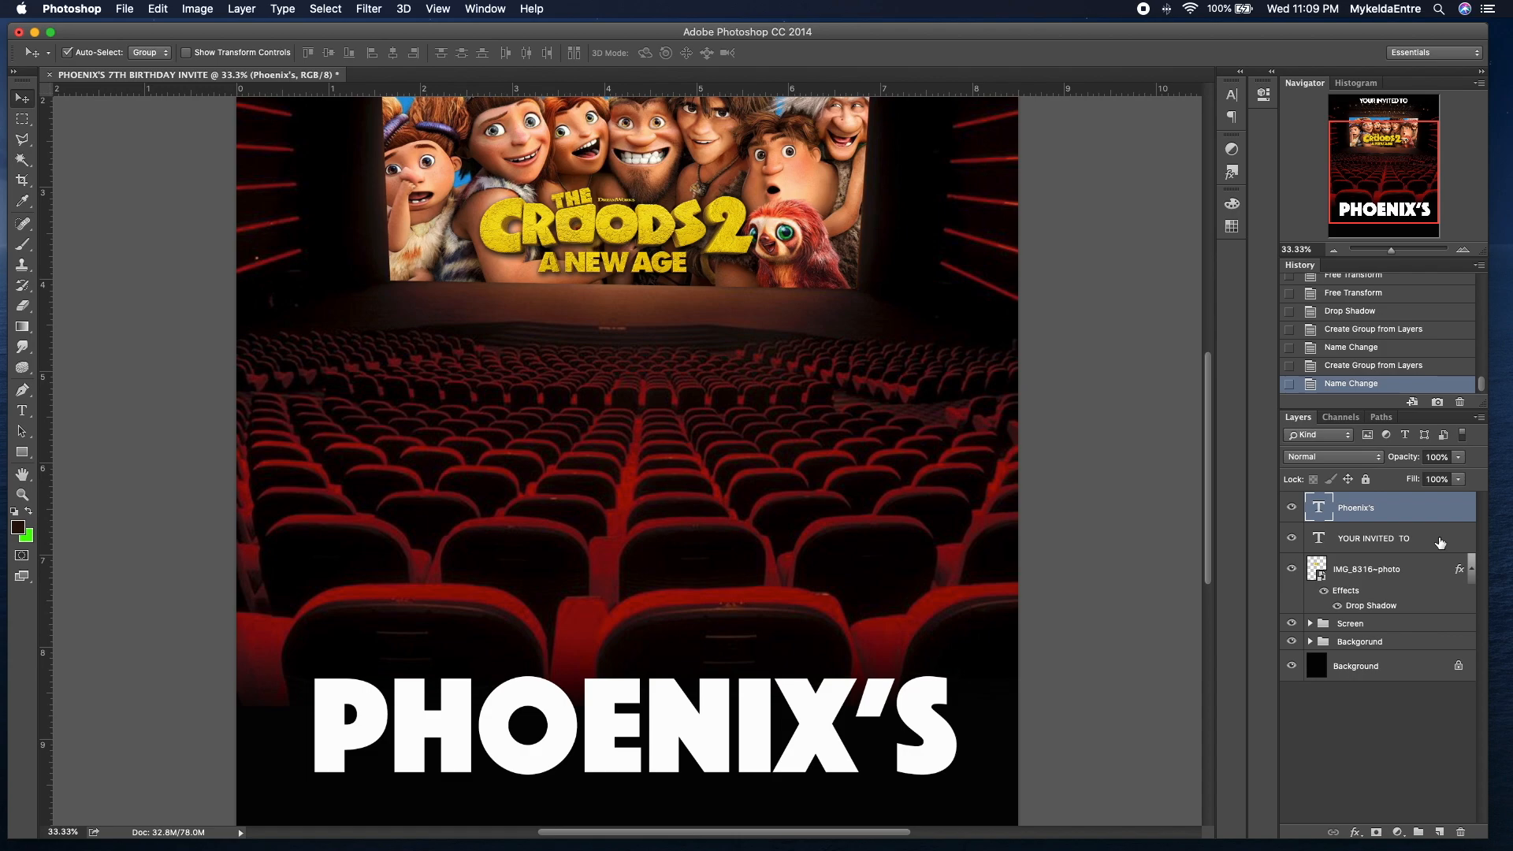
pyautogui.hotkey('ctrl', 't')
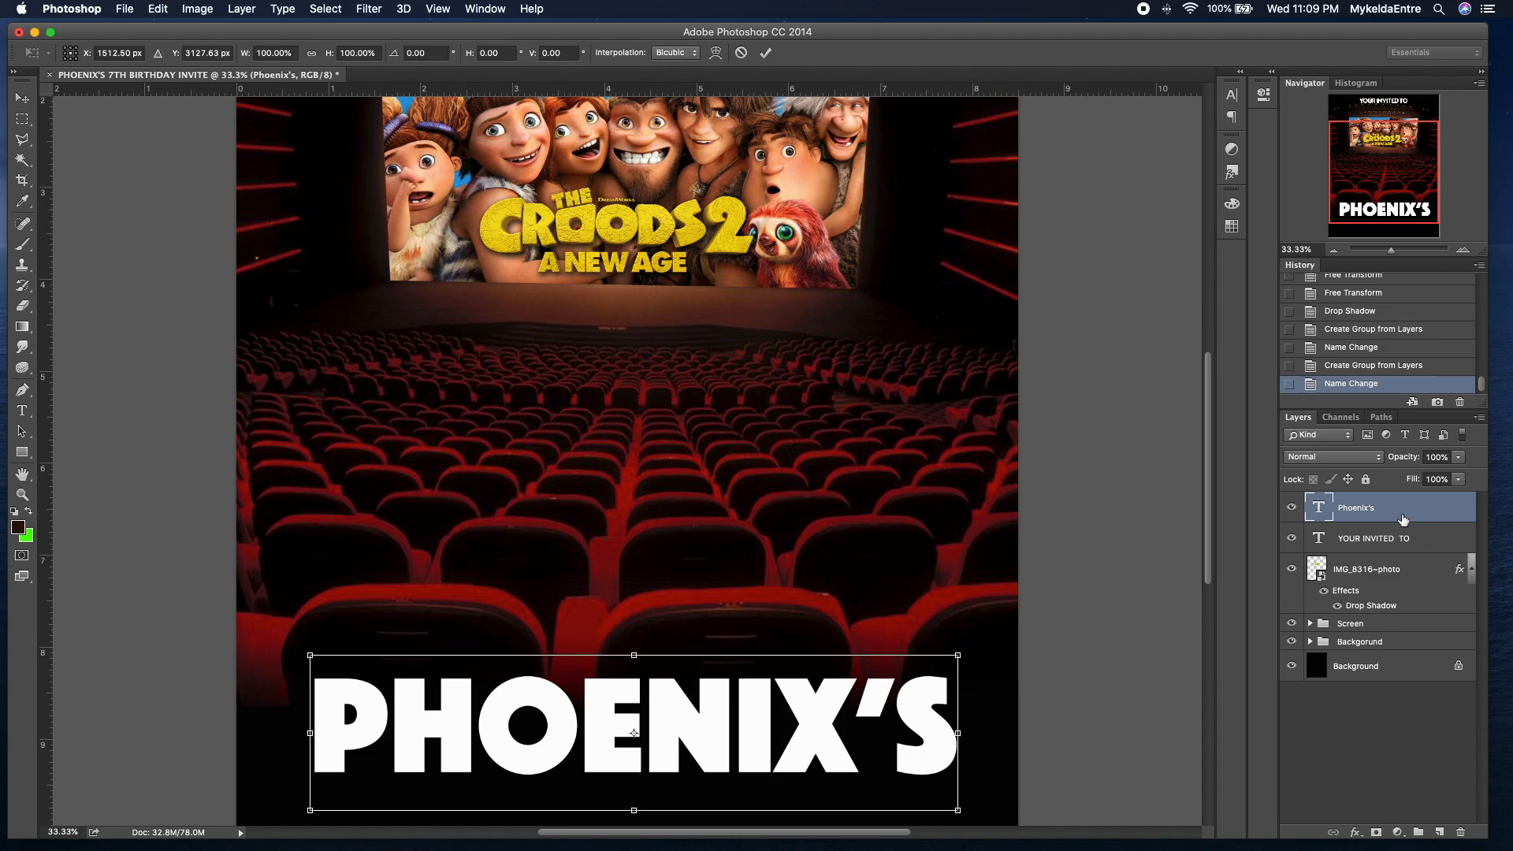
pyautogui.moveTo(698, 710); pyautogui.dragTo(697, 358)
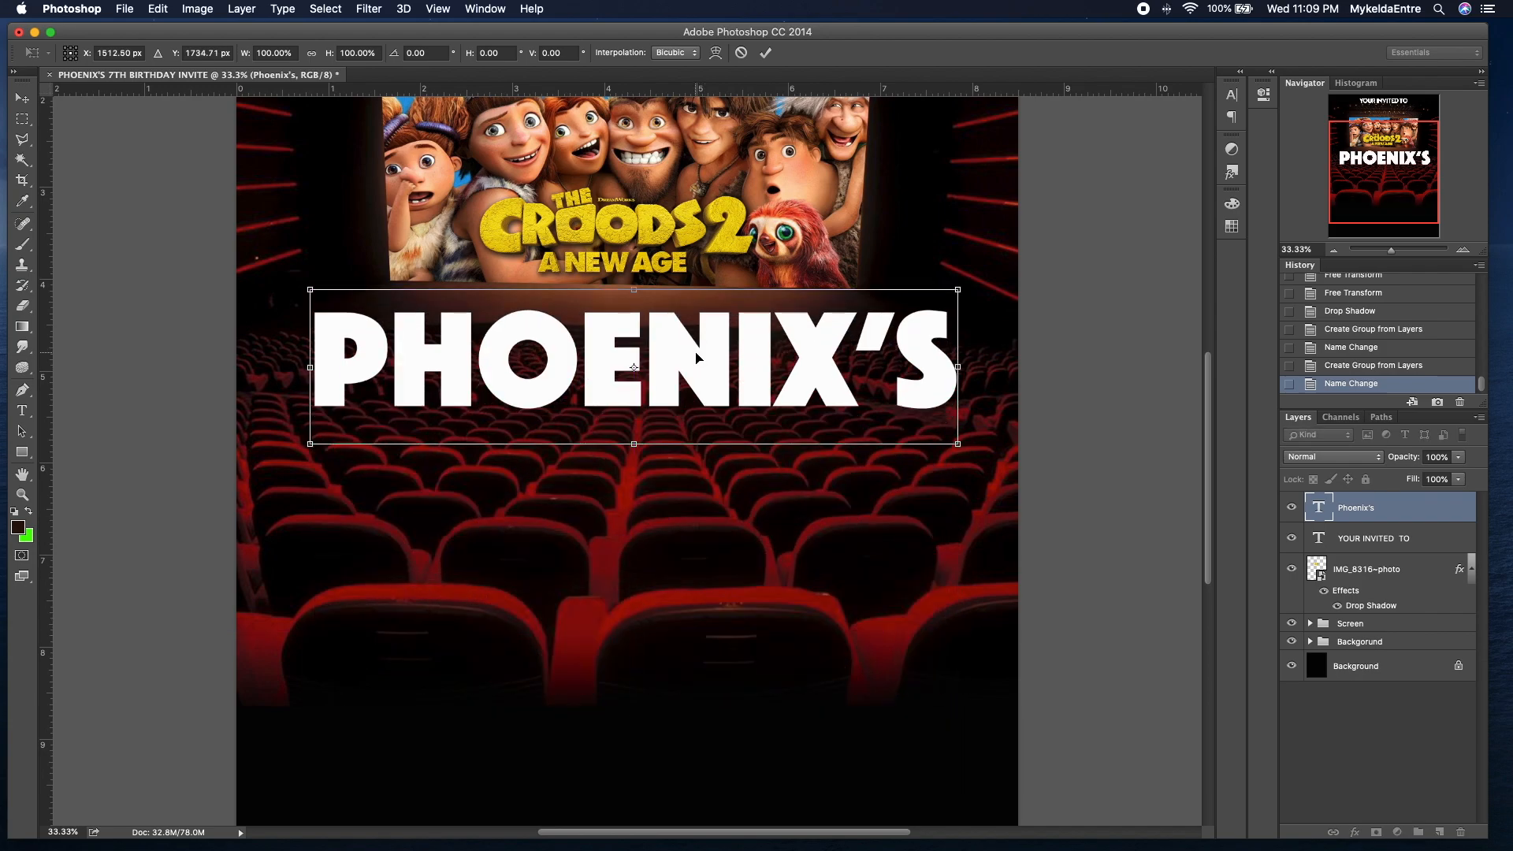
pyautogui.moveTo(716, 433); pyautogui.dragTo(707, 671)
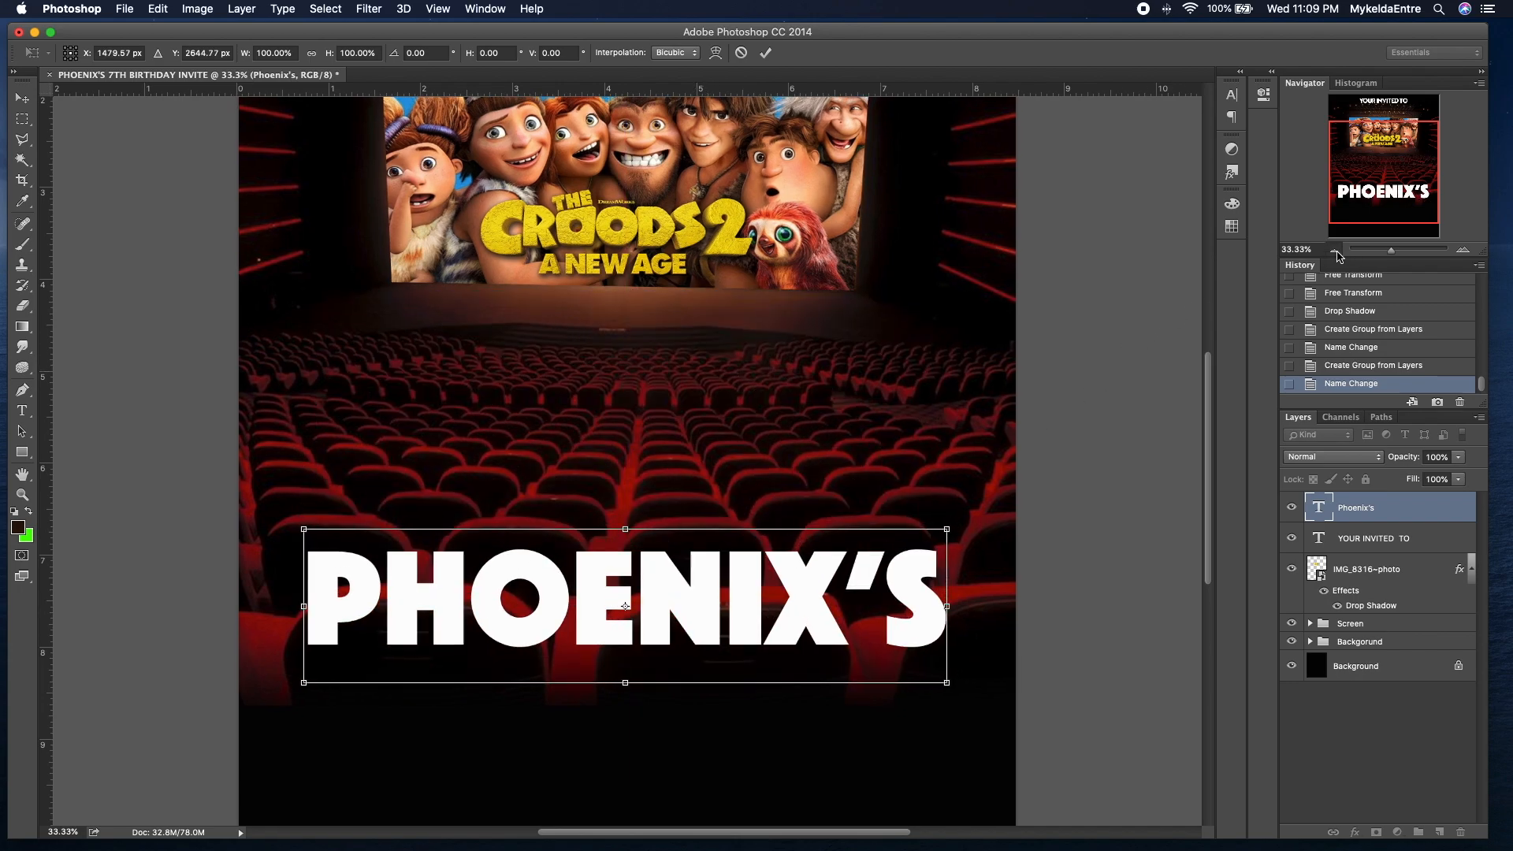
pyautogui.click(1335, 250)
pyautogui.click(1335, 251)
pyautogui.click(1335, 251)
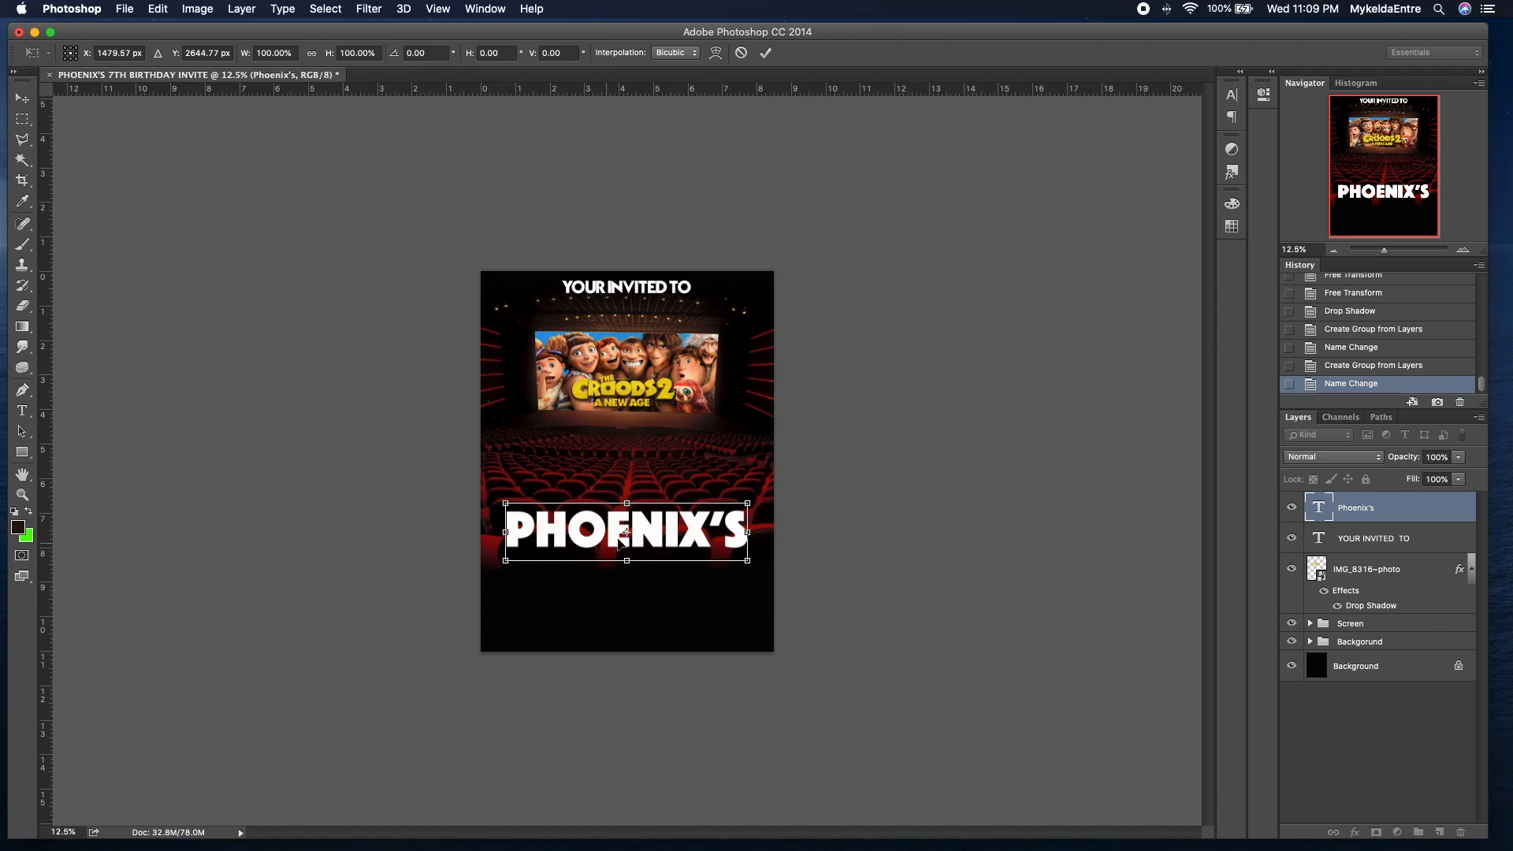
pyautogui.moveTo(704, 531); pyautogui.dragTo(704, 543)
pyautogui.press('Return')
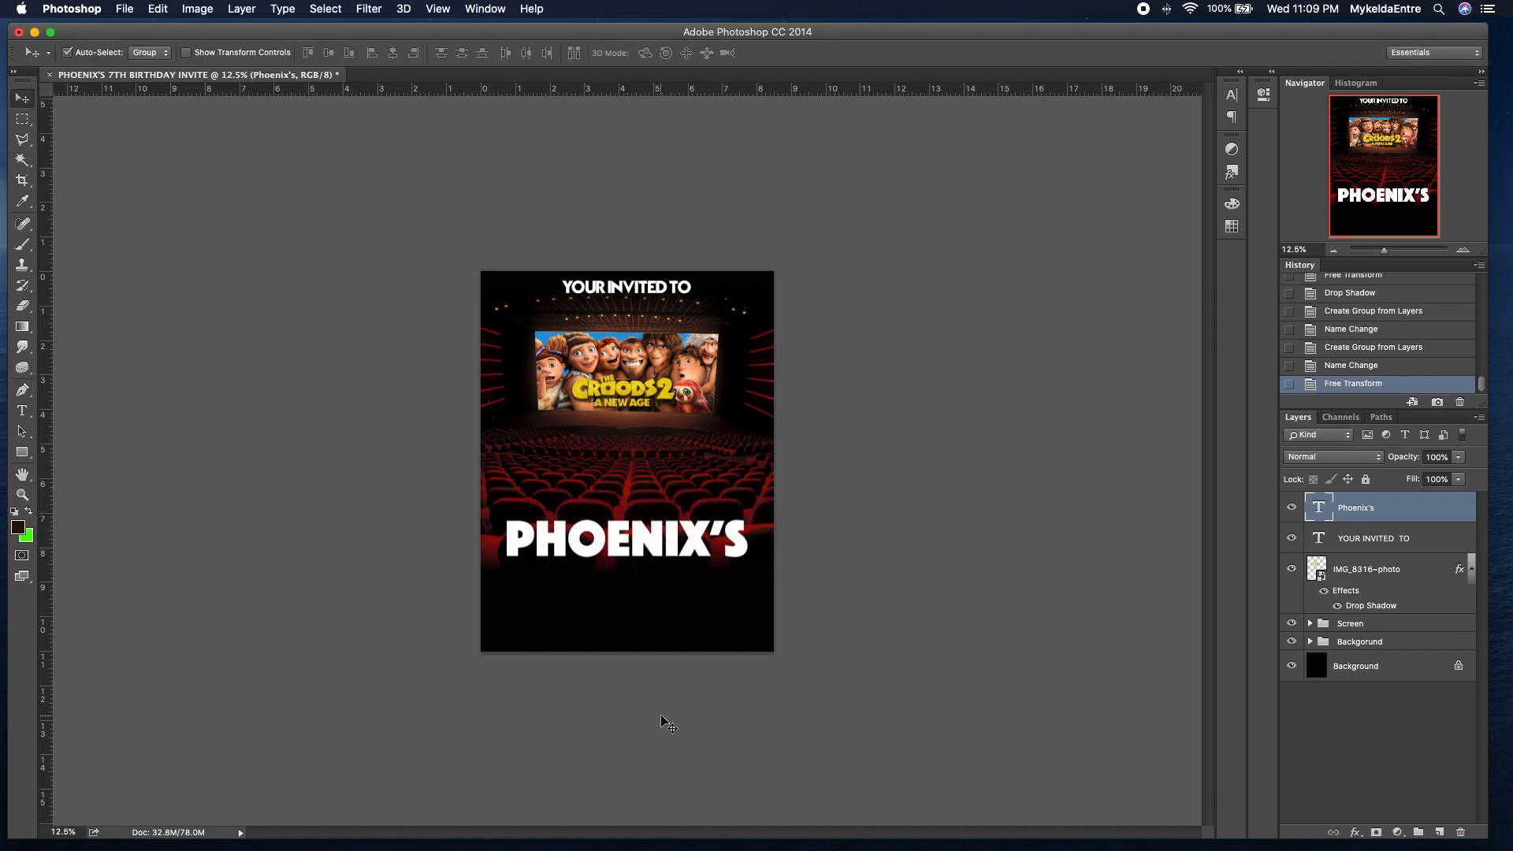
# Step: Copy the Croods 2 logo's layer style and paste it onto the child's name text layer
pyautogui.doubleClick(1405, 513)
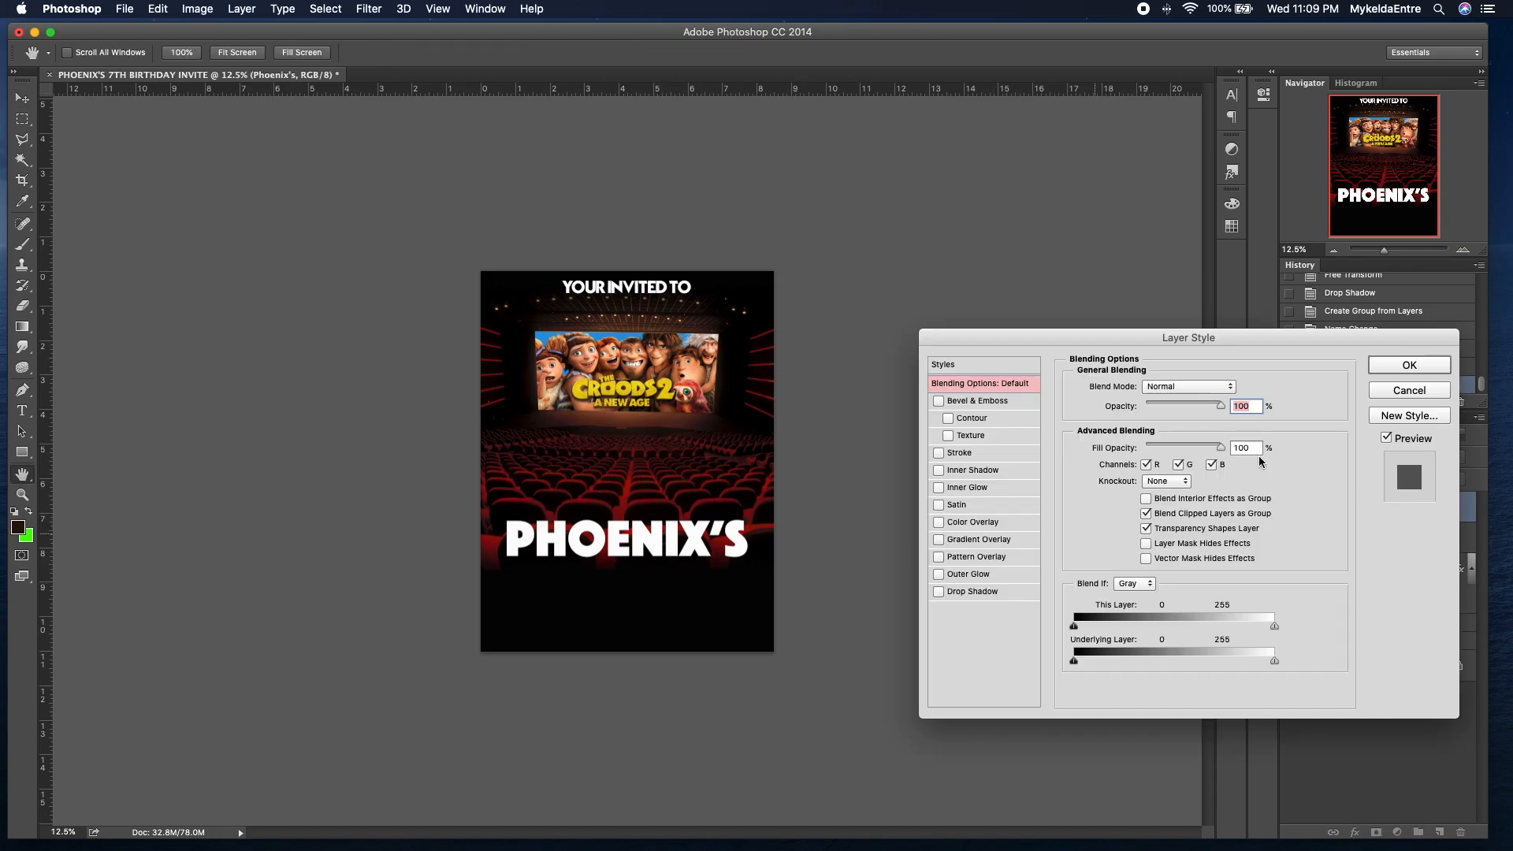
pyautogui.press('Escape')
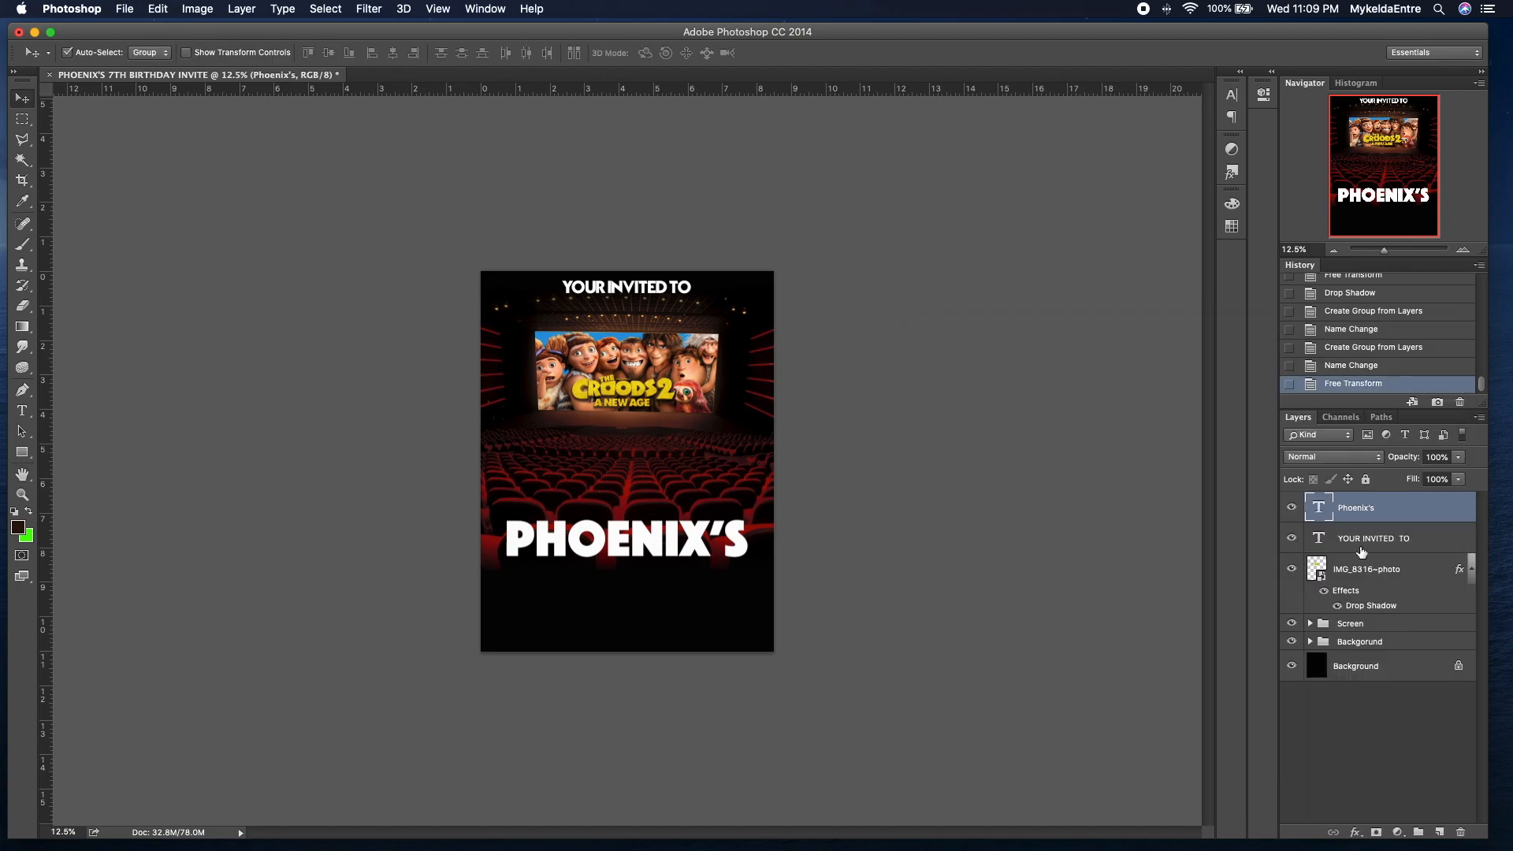
pyautogui.rightClick(1413, 567)
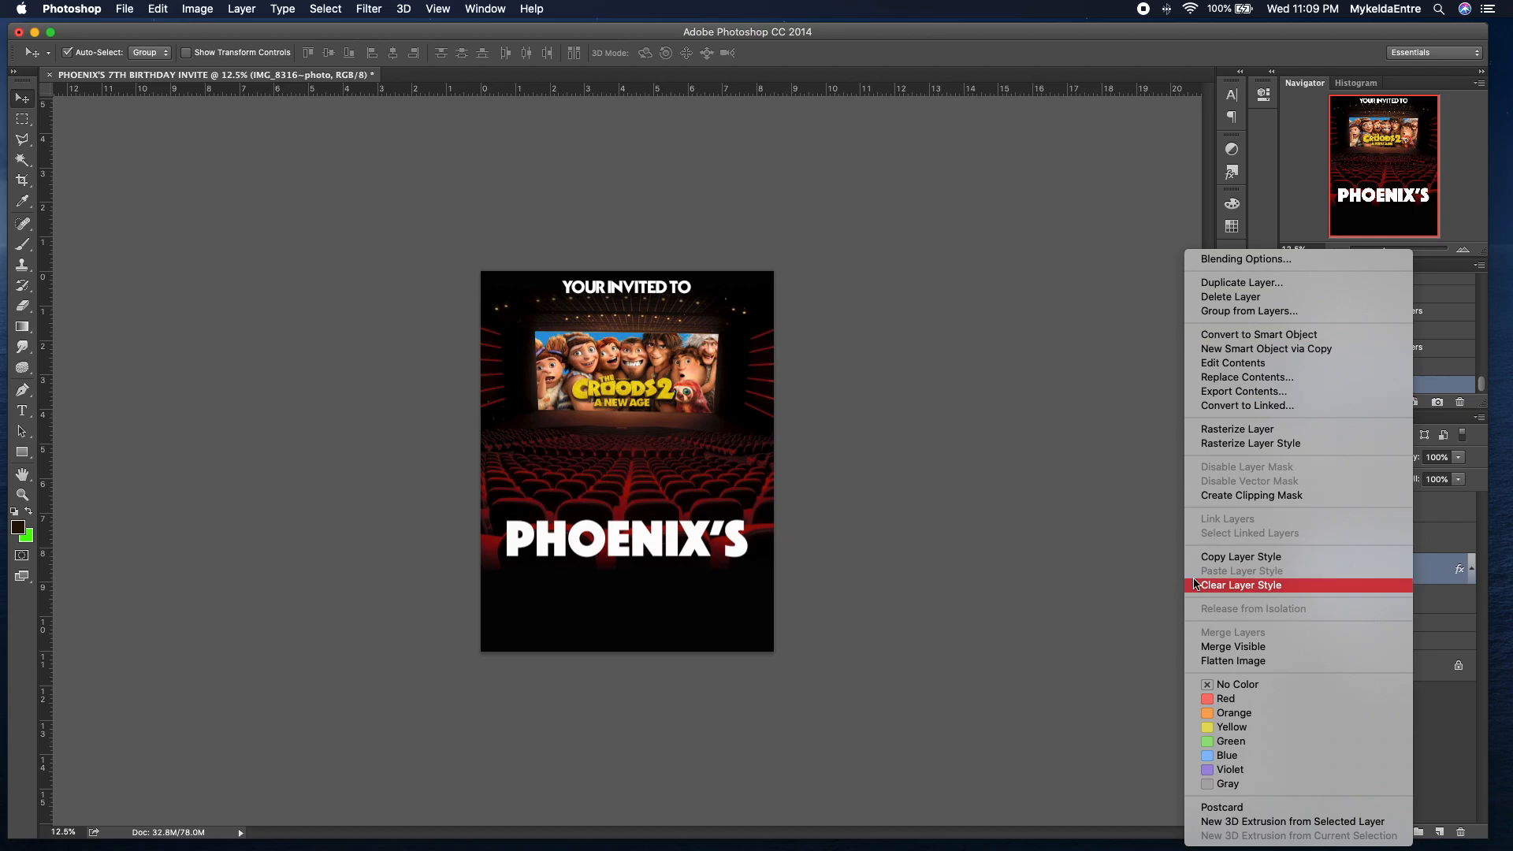
pyautogui.click(1225, 558)
pyautogui.click(1397, 510)
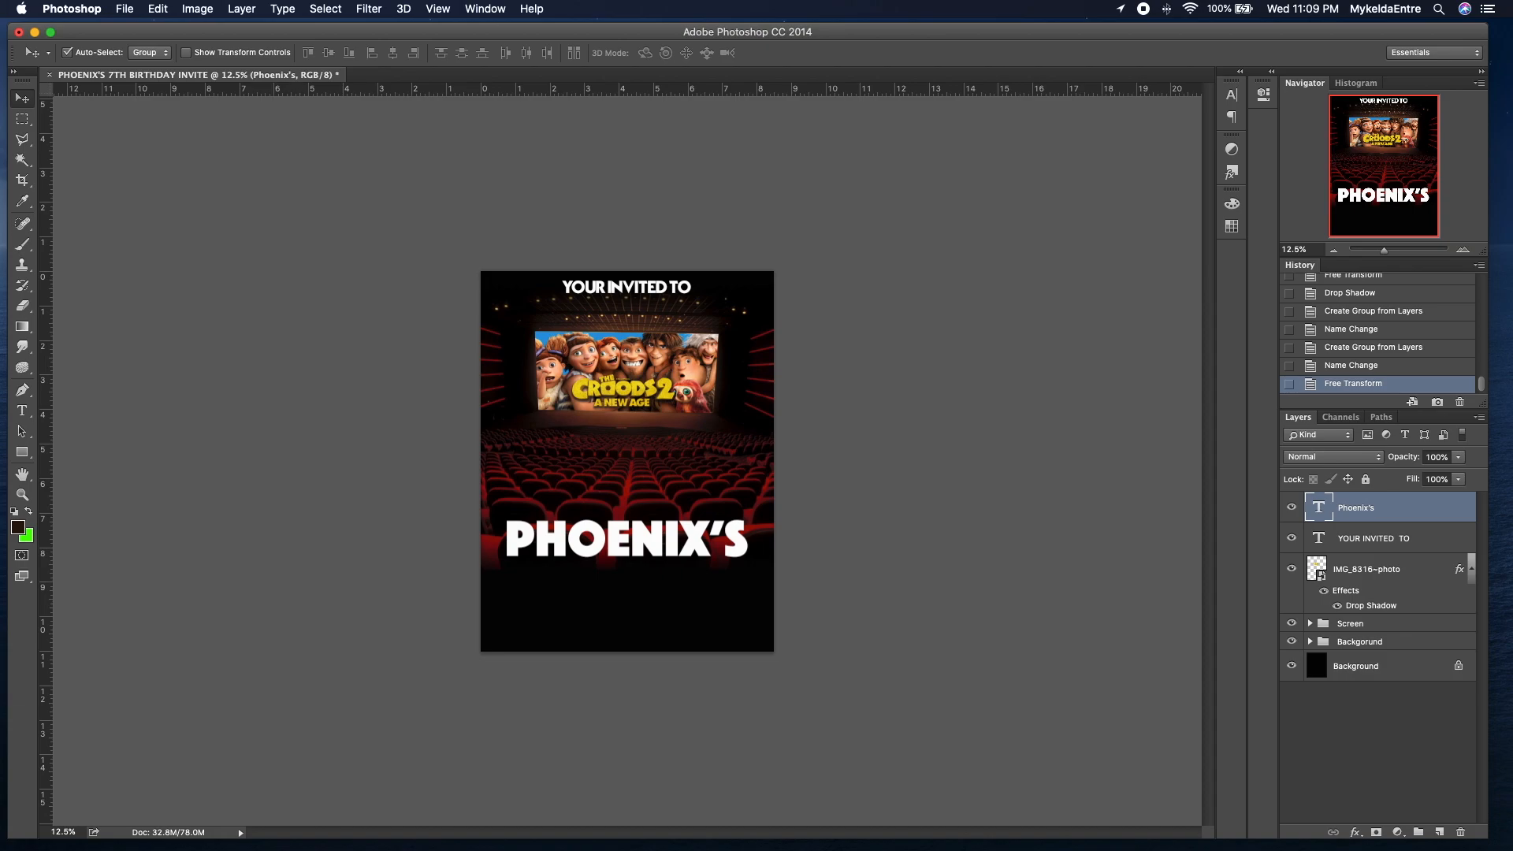
pyautogui.rightClick(1396, 499)
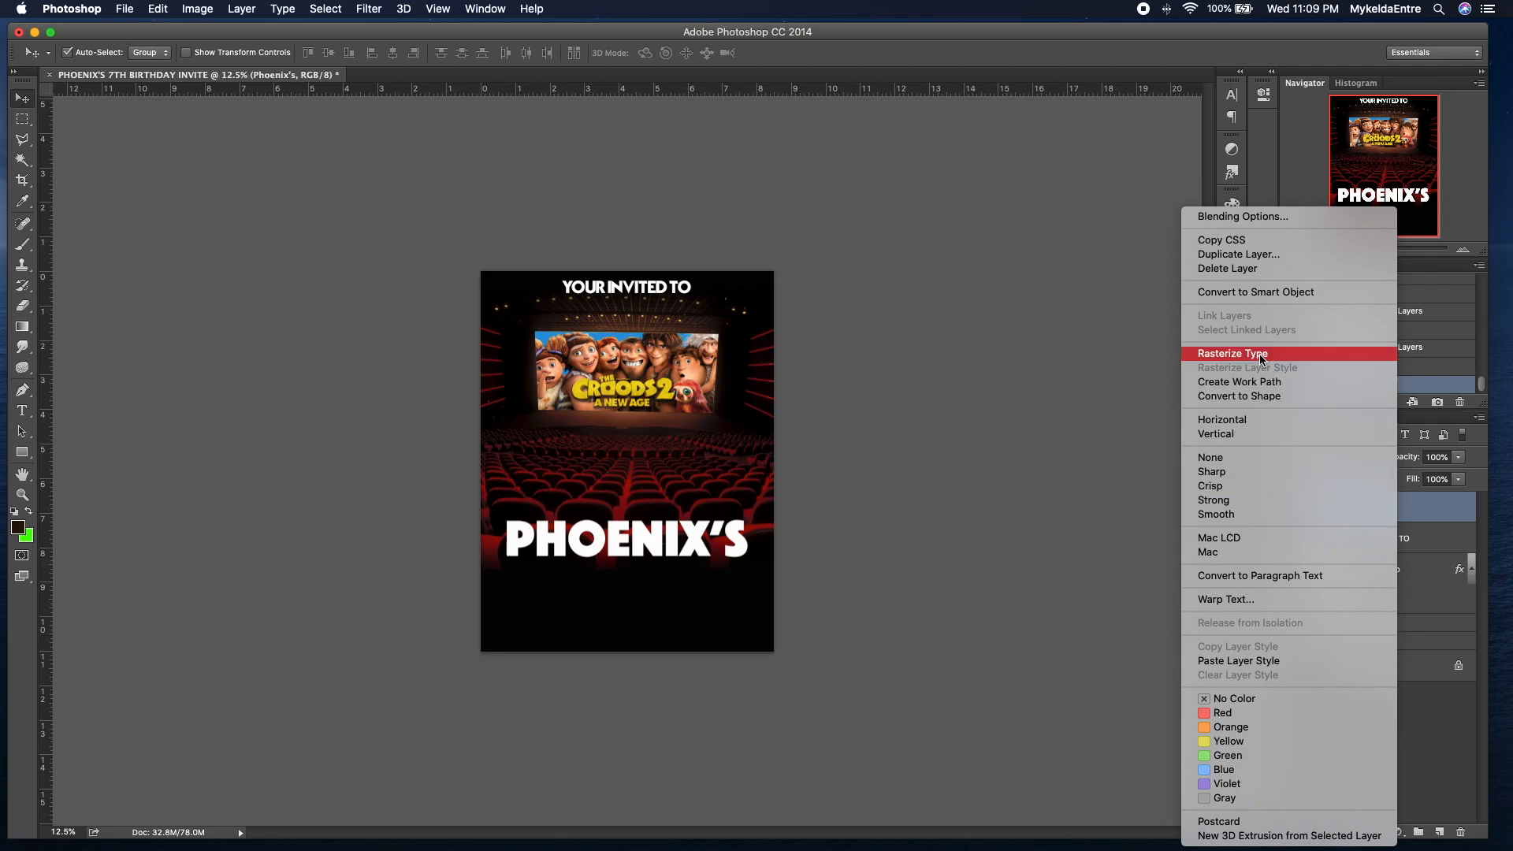
pyautogui.click(1234, 662)
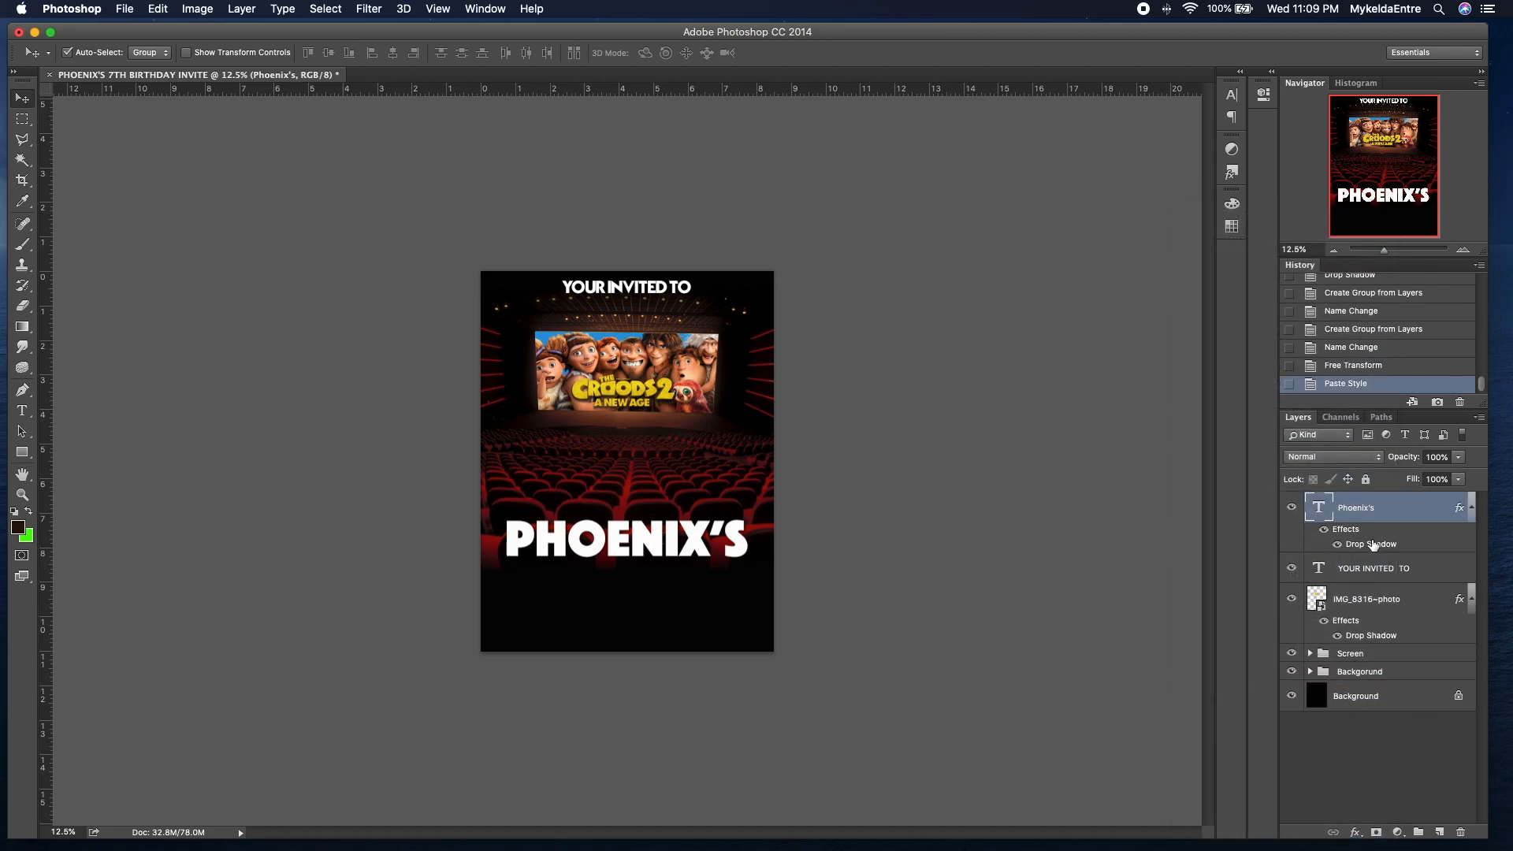
# Step: Strengthen the drop shadow of the child's name to 14 px distance, 32% spread and 65 px size
pyautogui.doubleClick(1372, 545)
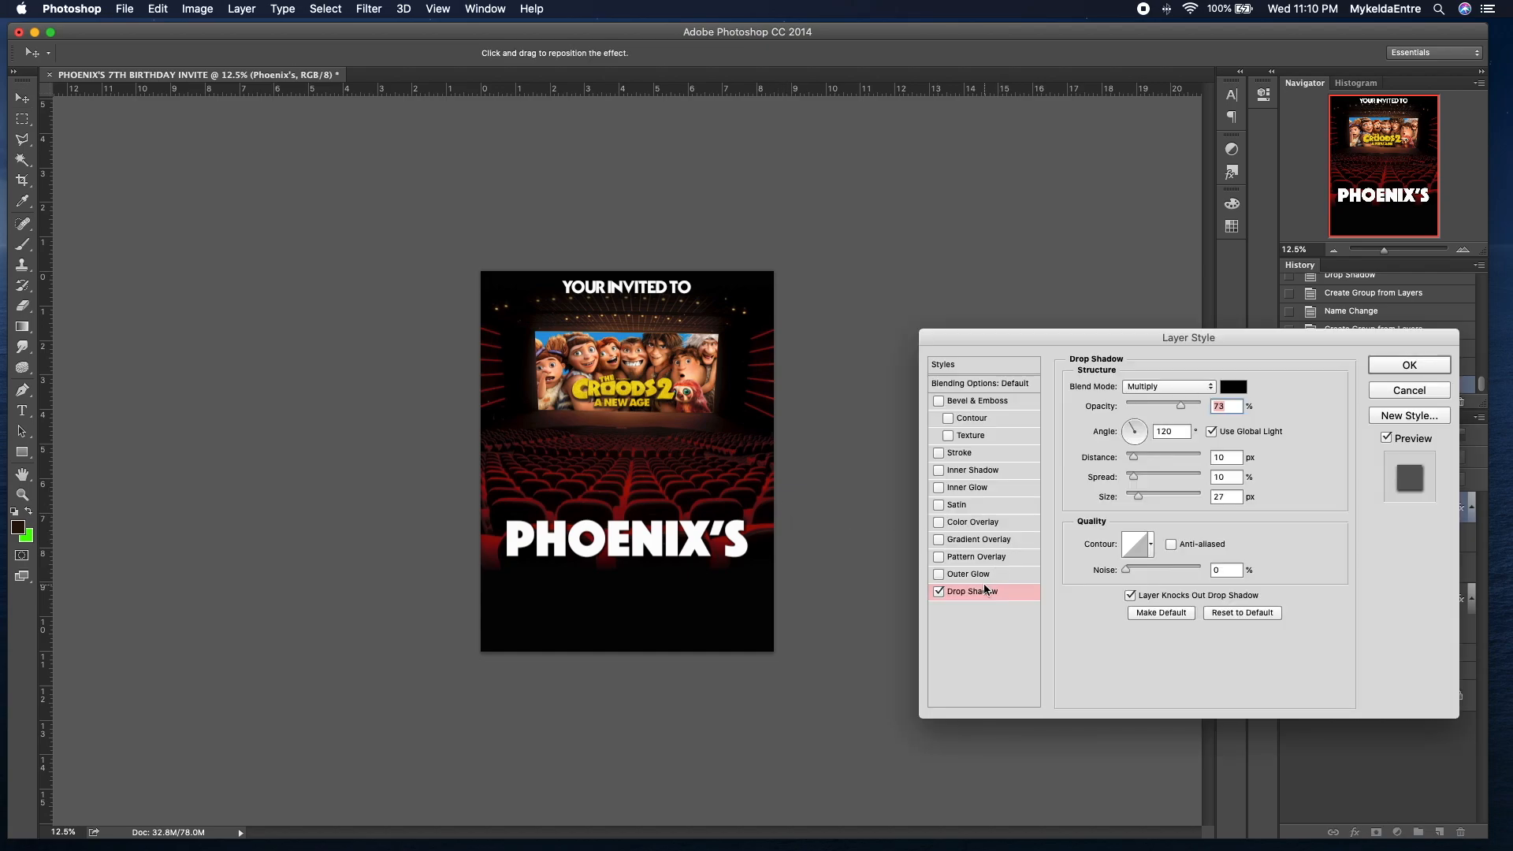
pyautogui.moveTo(1134, 461)
pyautogui.mouseDown()
pyautogui.moveTo(1151, 479)
pyautogui.moveTo(1326, 473)
pyautogui.moveTo(1146, 478)
pyautogui.mouseUp()
pyautogui.click(1141, 478)
pyautogui.moveTo(1138, 495); pyautogui.dragTo(1149, 497)
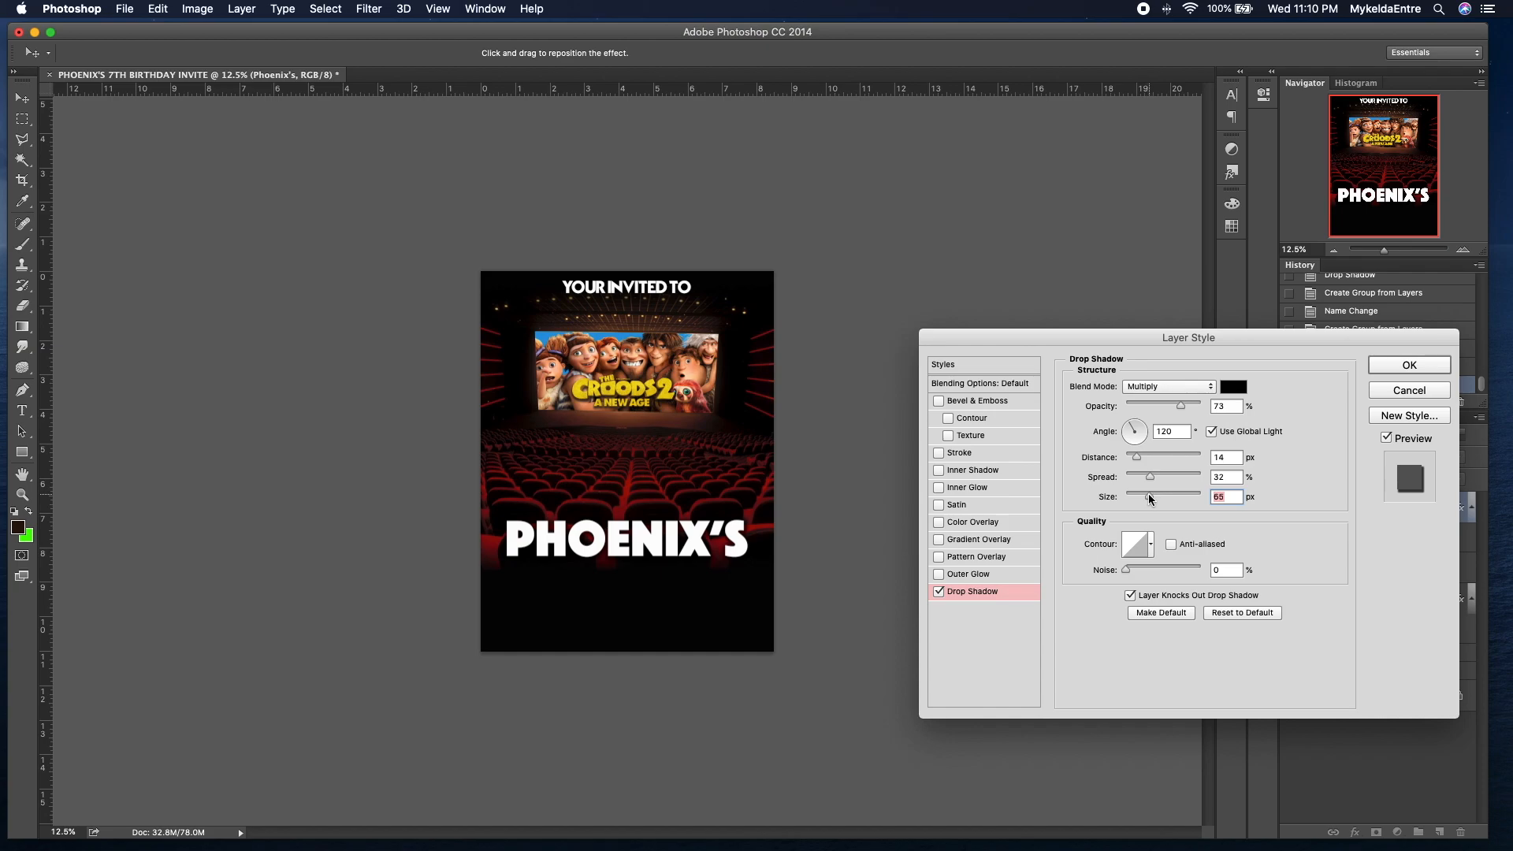
pyautogui.click(1386, 368)
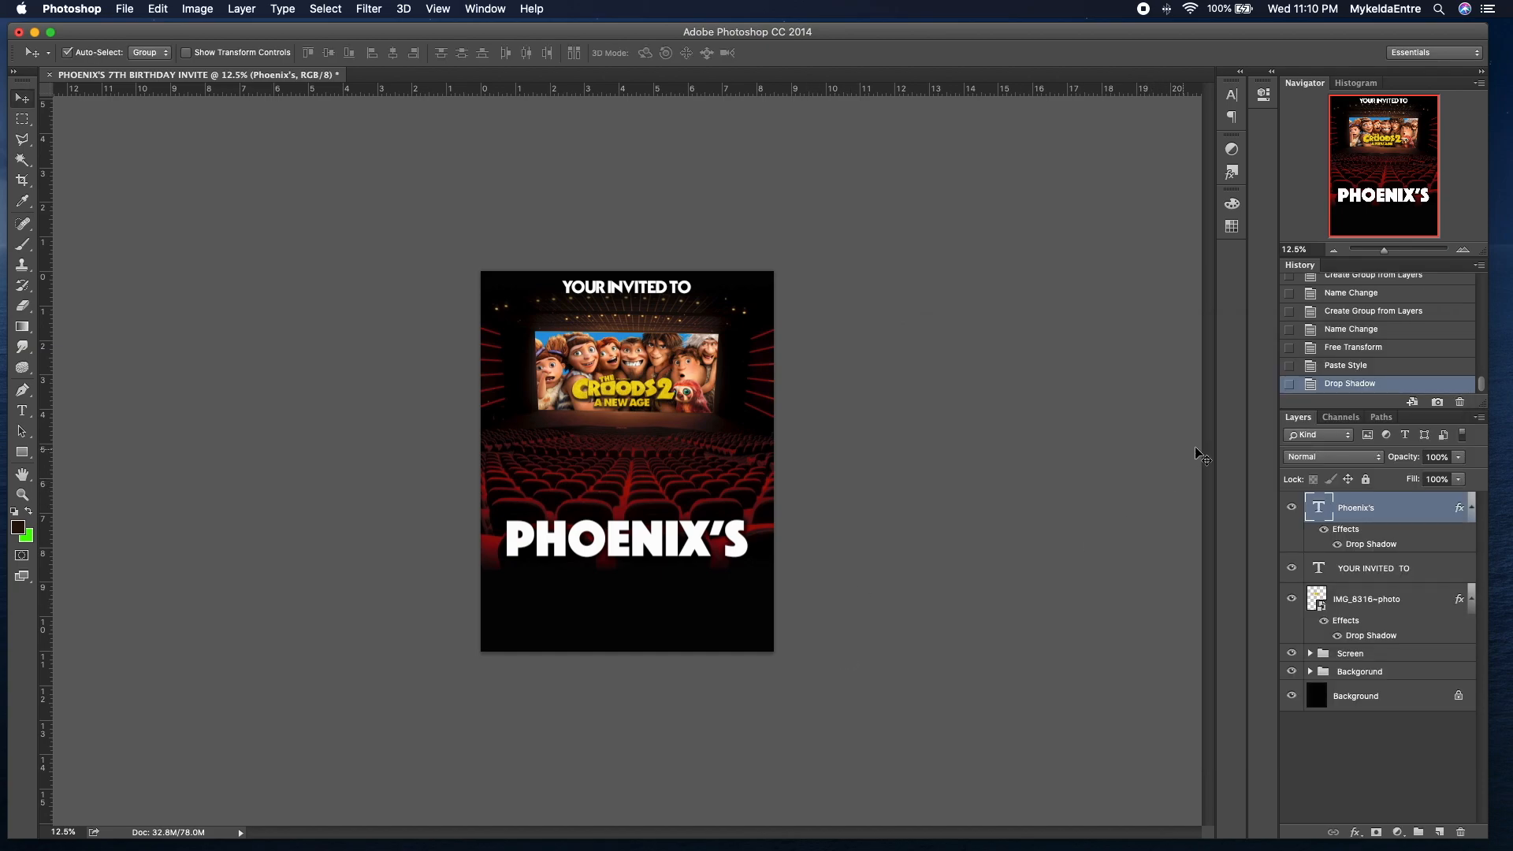
# Step: Nudge the child's name slightly sideways to centre it on the page
pyautogui.press('super+t')
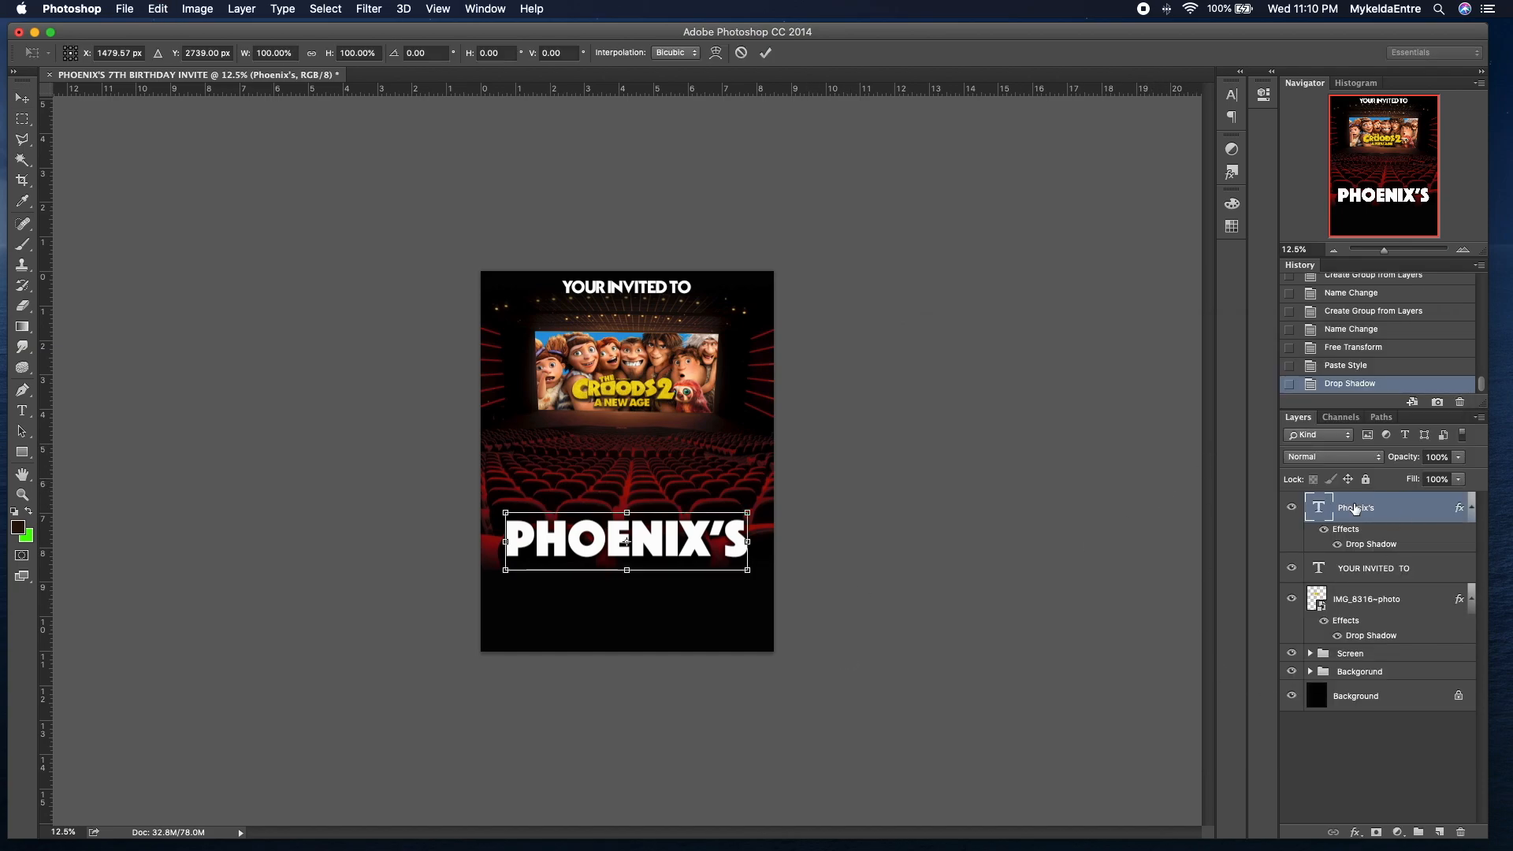
pyautogui.moveTo(714, 544); pyautogui.dragTo(714, 543)
pyautogui.press('Return')
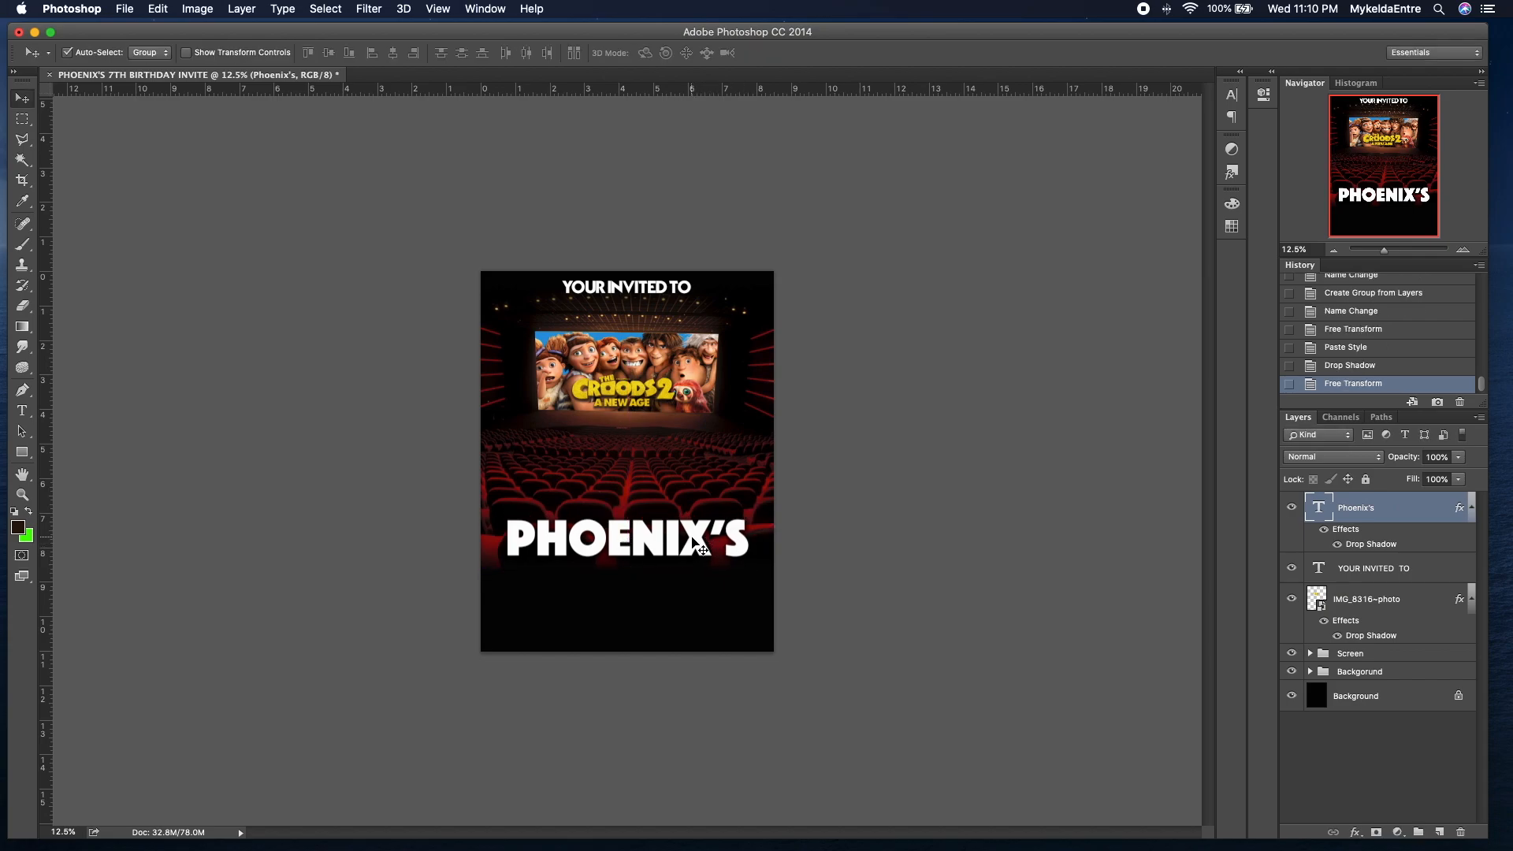
# Step: Enlarge the Croods 2 logo to about 41% and move it directly below the child's name, centred at about X 1513, Y 3091.5 px
pyautogui.click(1371, 599)
pyautogui.press('super+t')
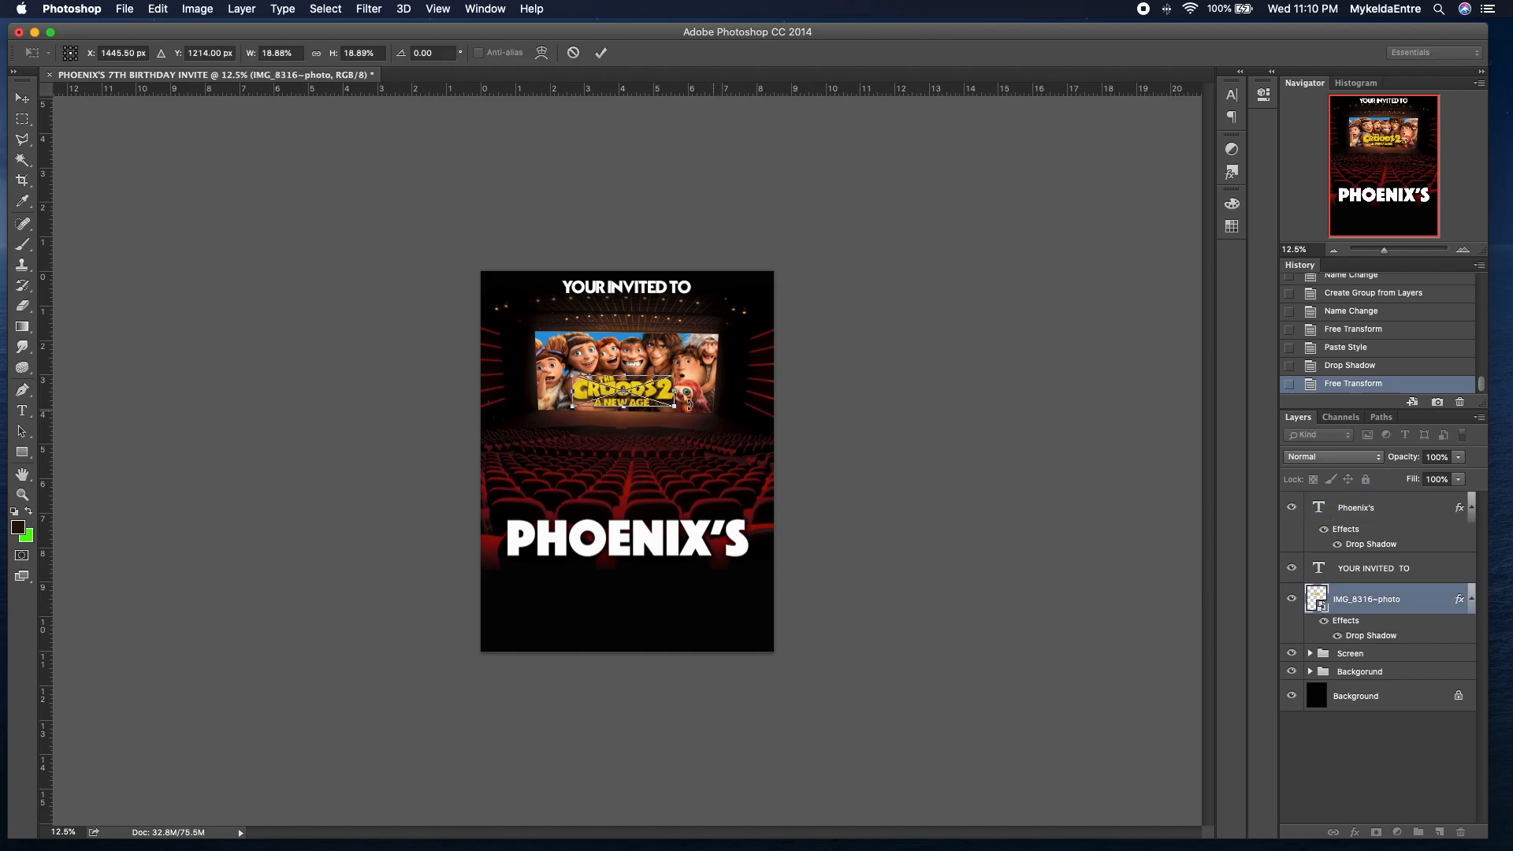
pyautogui.moveTo(662, 401); pyautogui.dragTo(796, 625)
pyautogui.moveTo(707, 576); pyautogui.dragTo(653, 566)
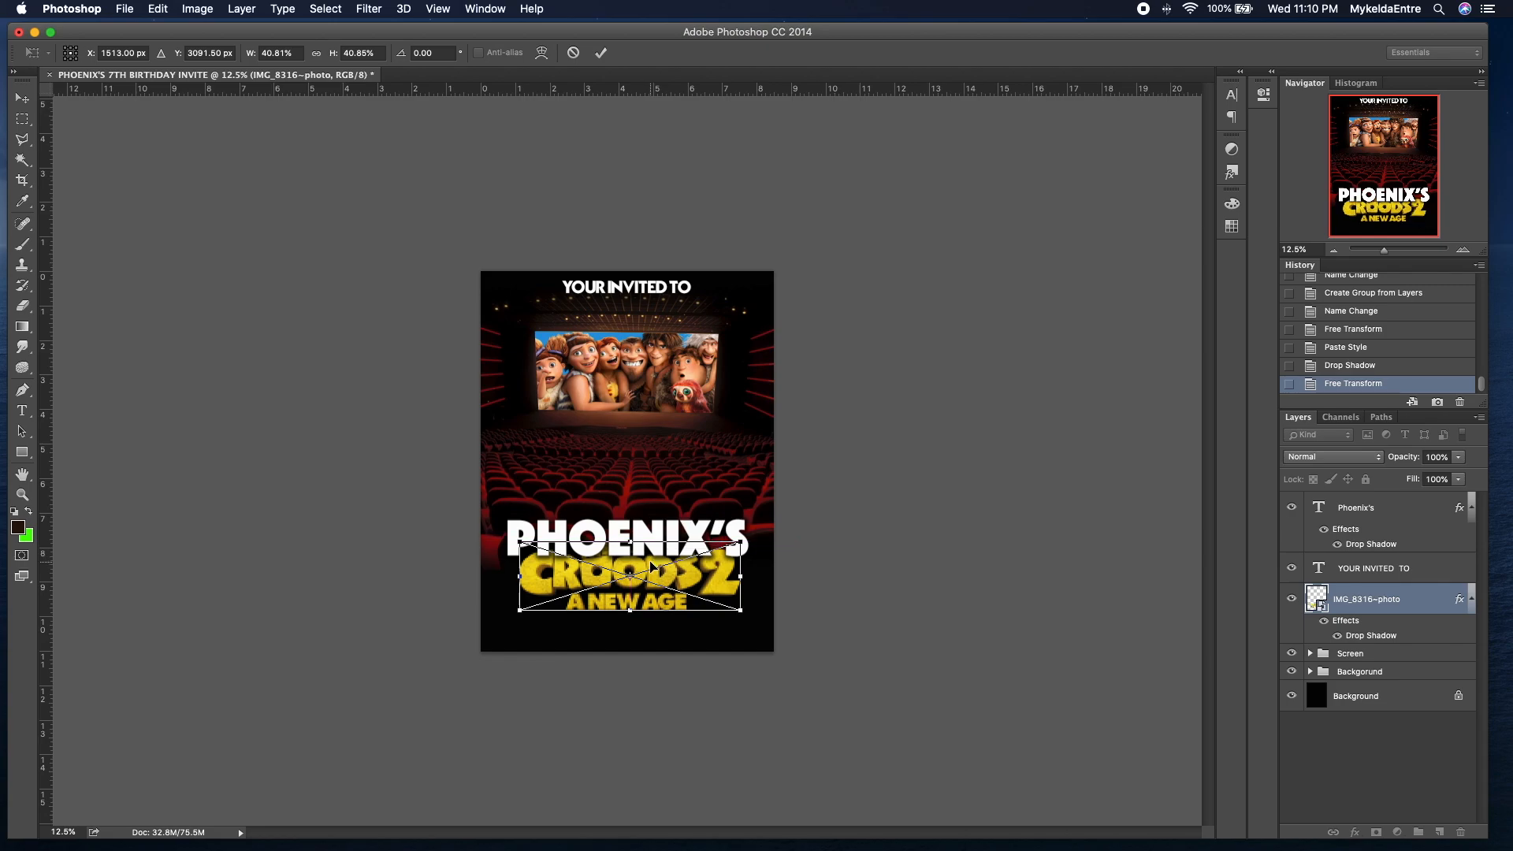
pyautogui.press('Return')
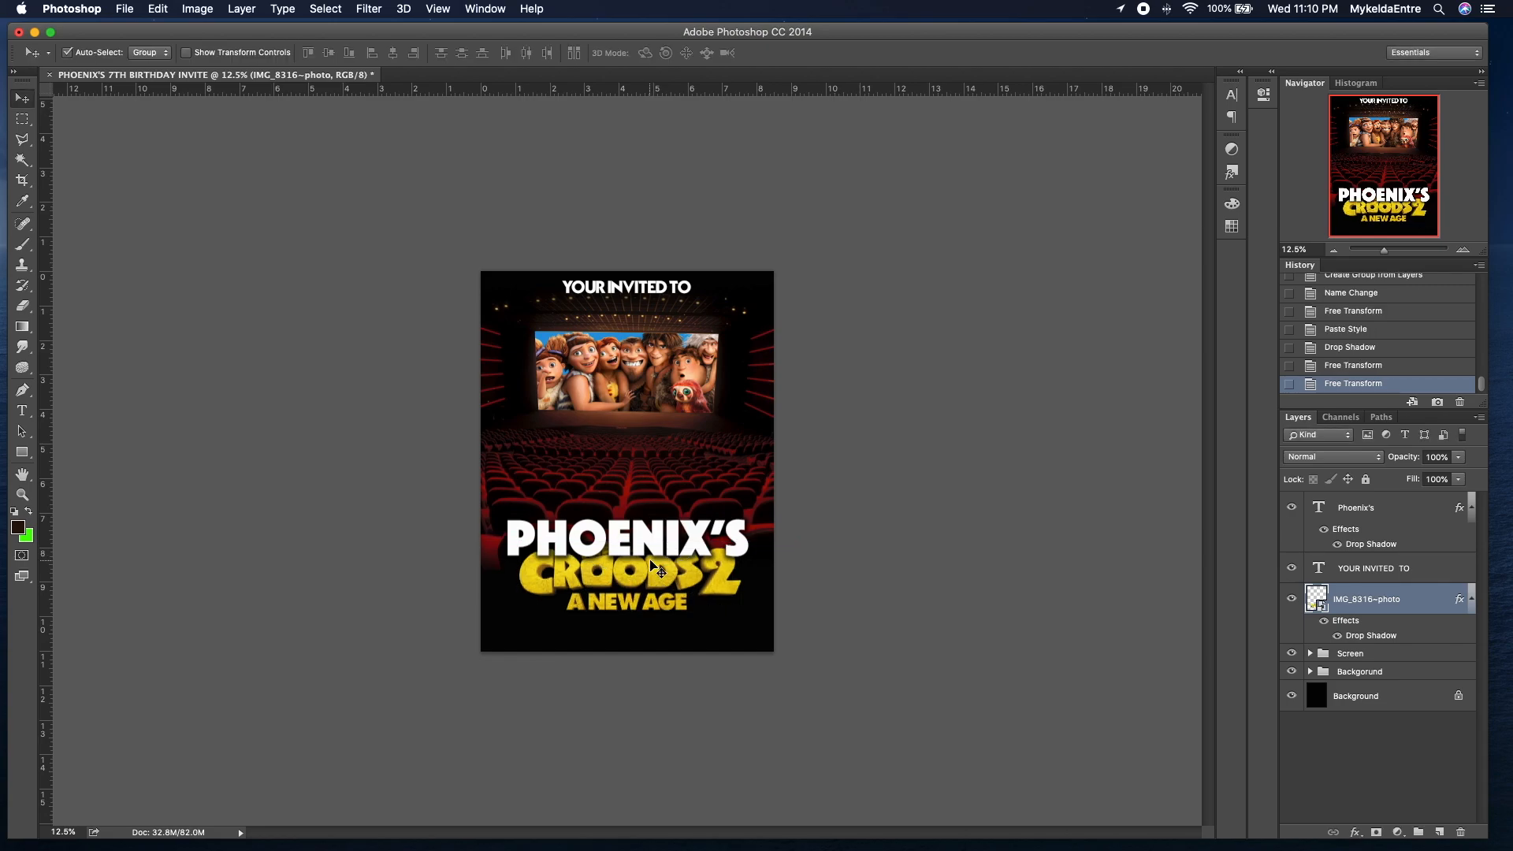
# Step: Shrink the child's name to about 48 pt and place it just above the Croods 2 logo, slightly left of centre
pyautogui.click(1380, 513)
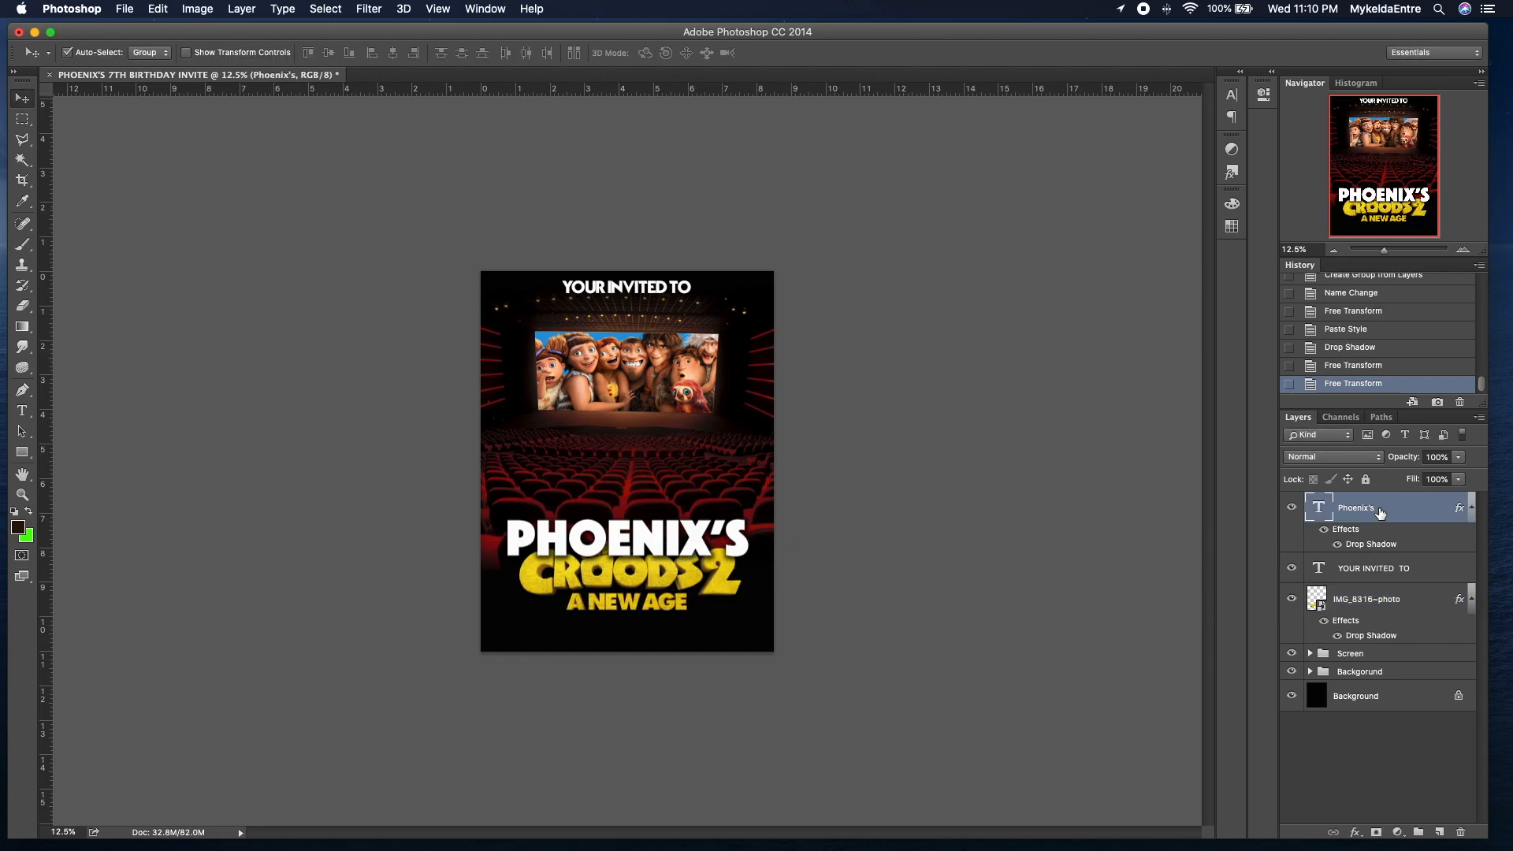
pyautogui.press('super+t')
pyautogui.moveTo(503, 574); pyautogui.dragTo(628, 535)
pyautogui.press('Return')
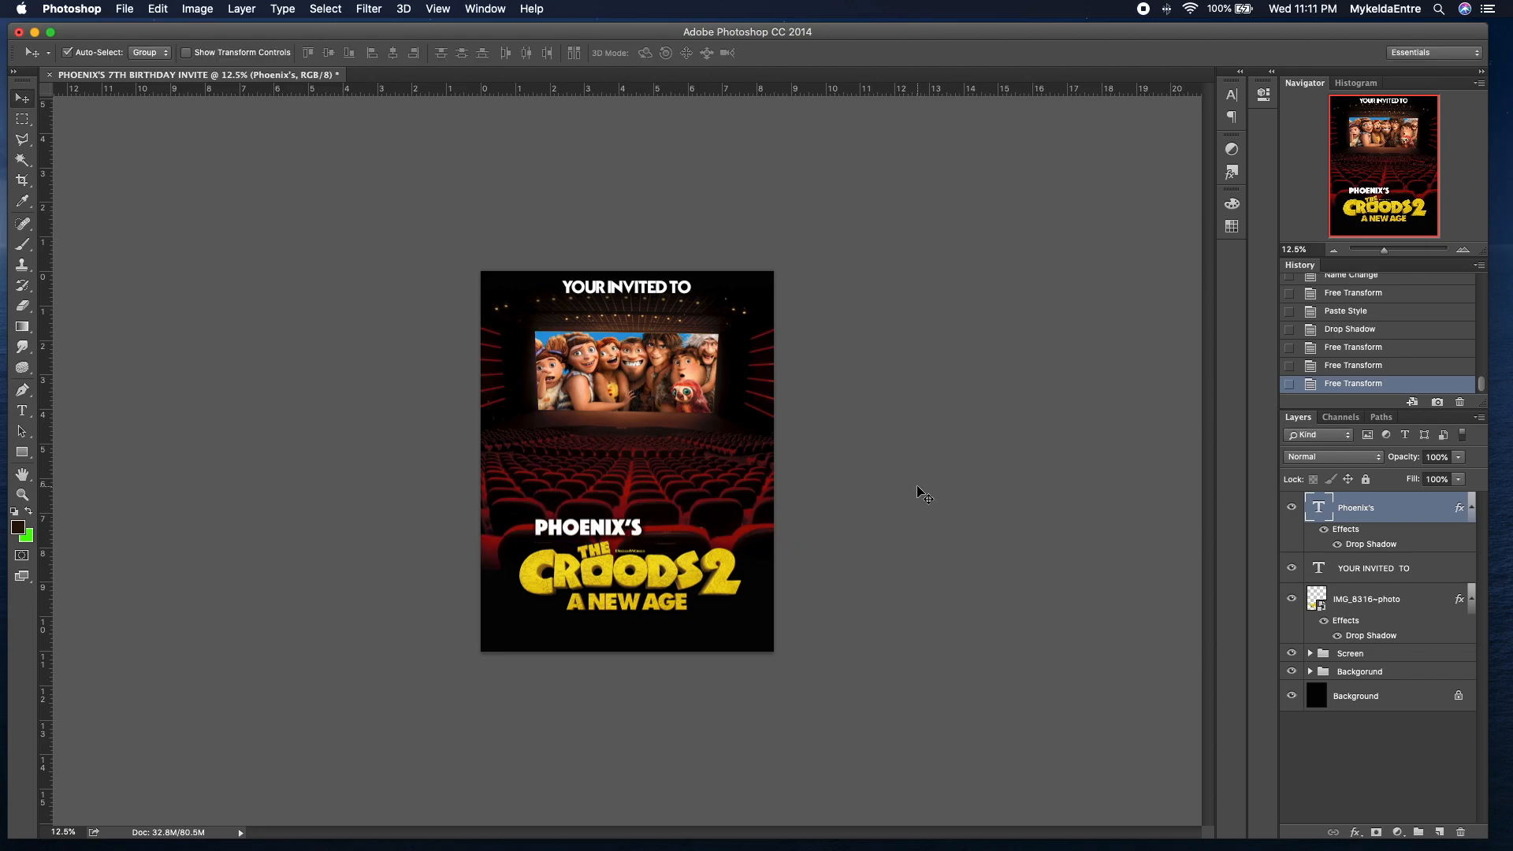
# Step: Add the text "birthday at the movies" below the Croods 2 logo, enlarge it to about 29 pt and centre it under the logo
pyautogui.click(22, 411)
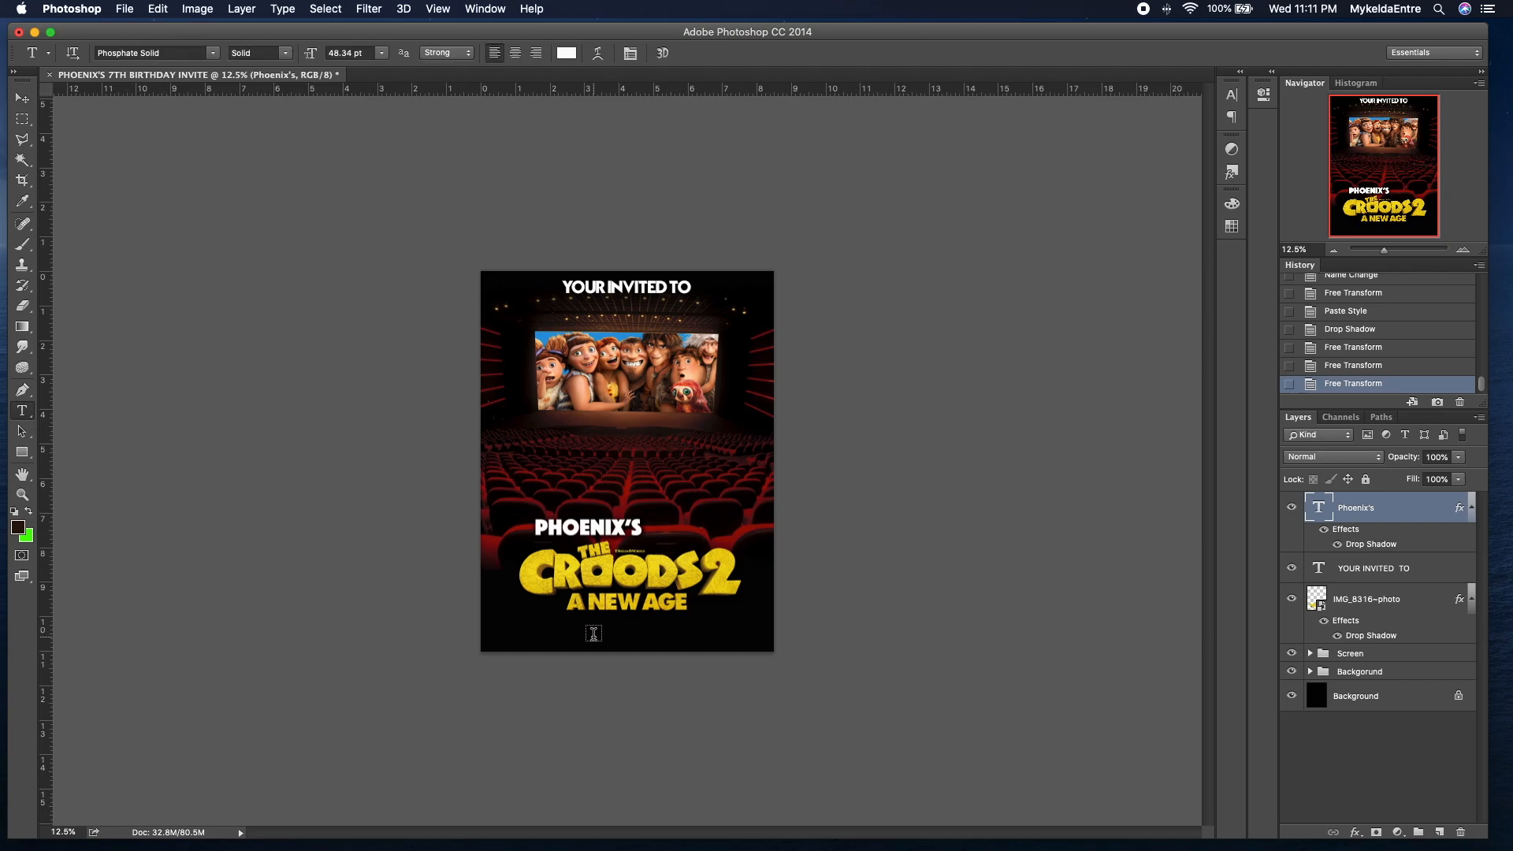
pyautogui.click(538, 630)
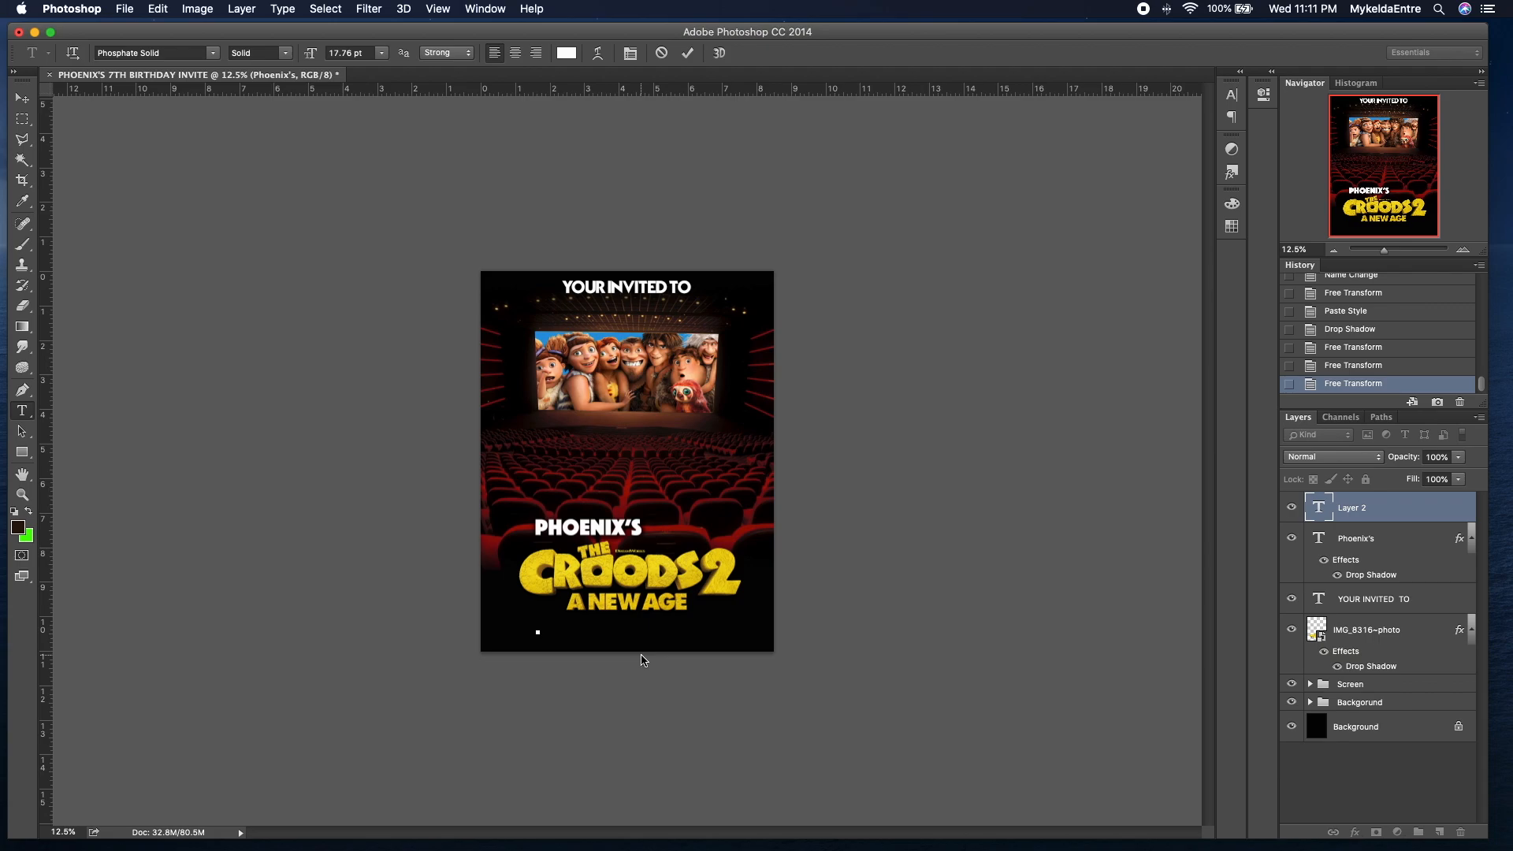
pyautogui.write('BIRTHDAY AT THE MOVIES')
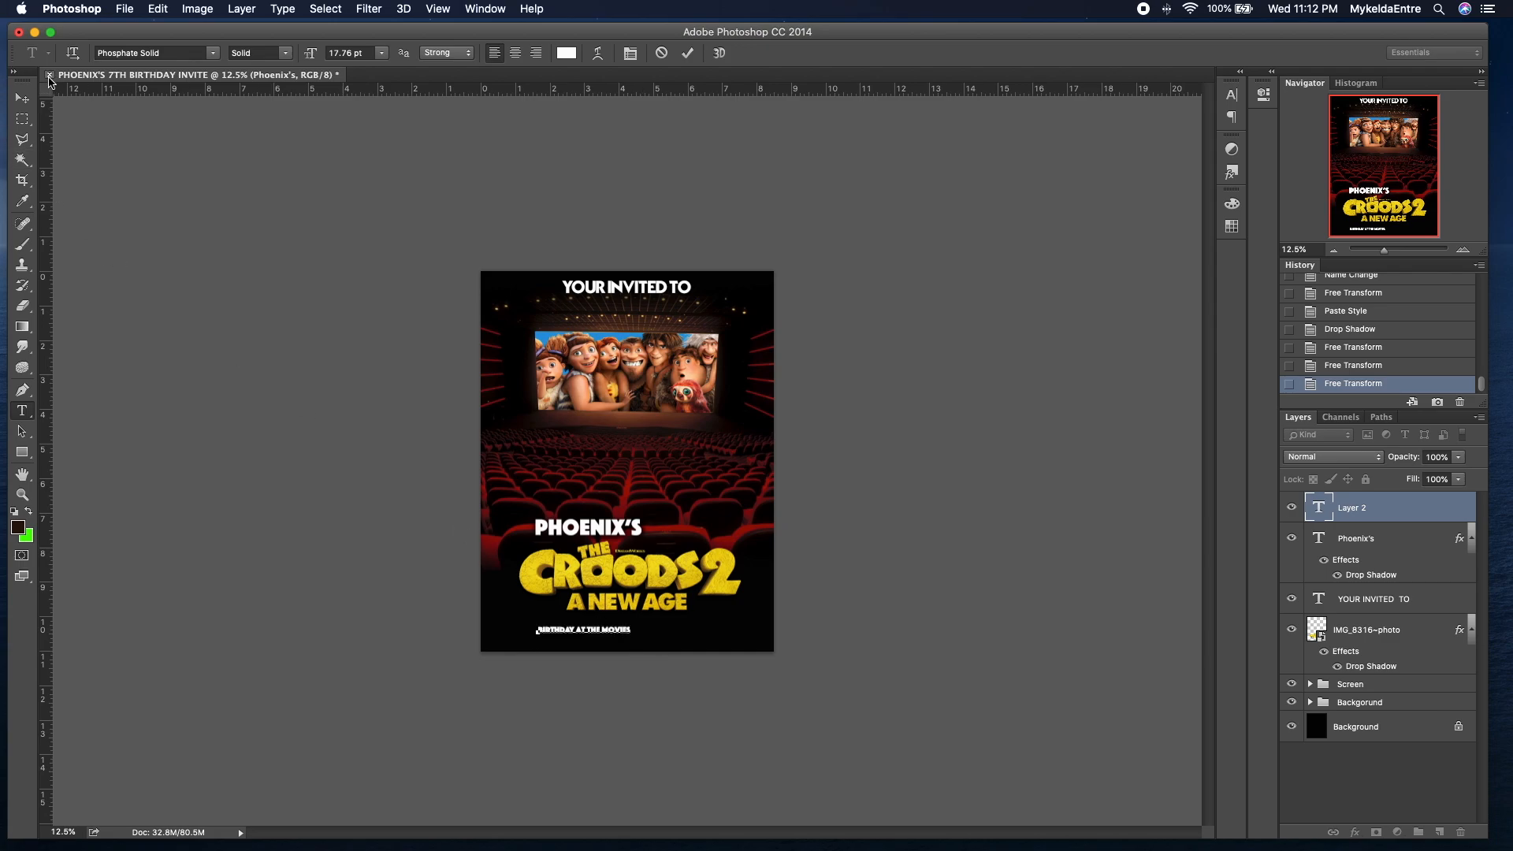
pyautogui.click(32, 101)
pyautogui.press('super+t')
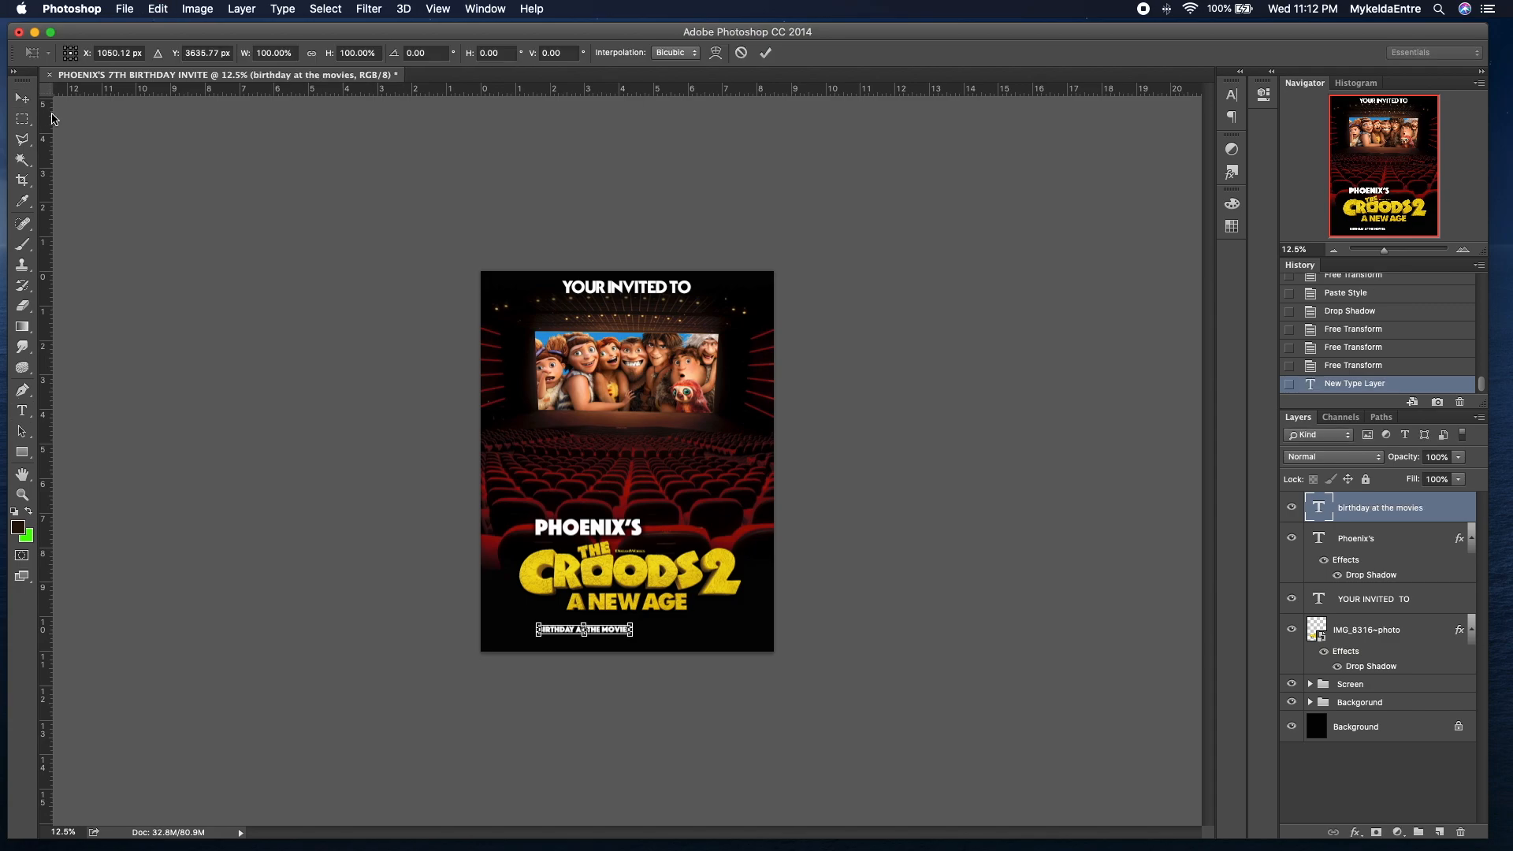
pyautogui.moveTo(631, 635); pyautogui.dragTo(686, 635)
pyautogui.press('Return')
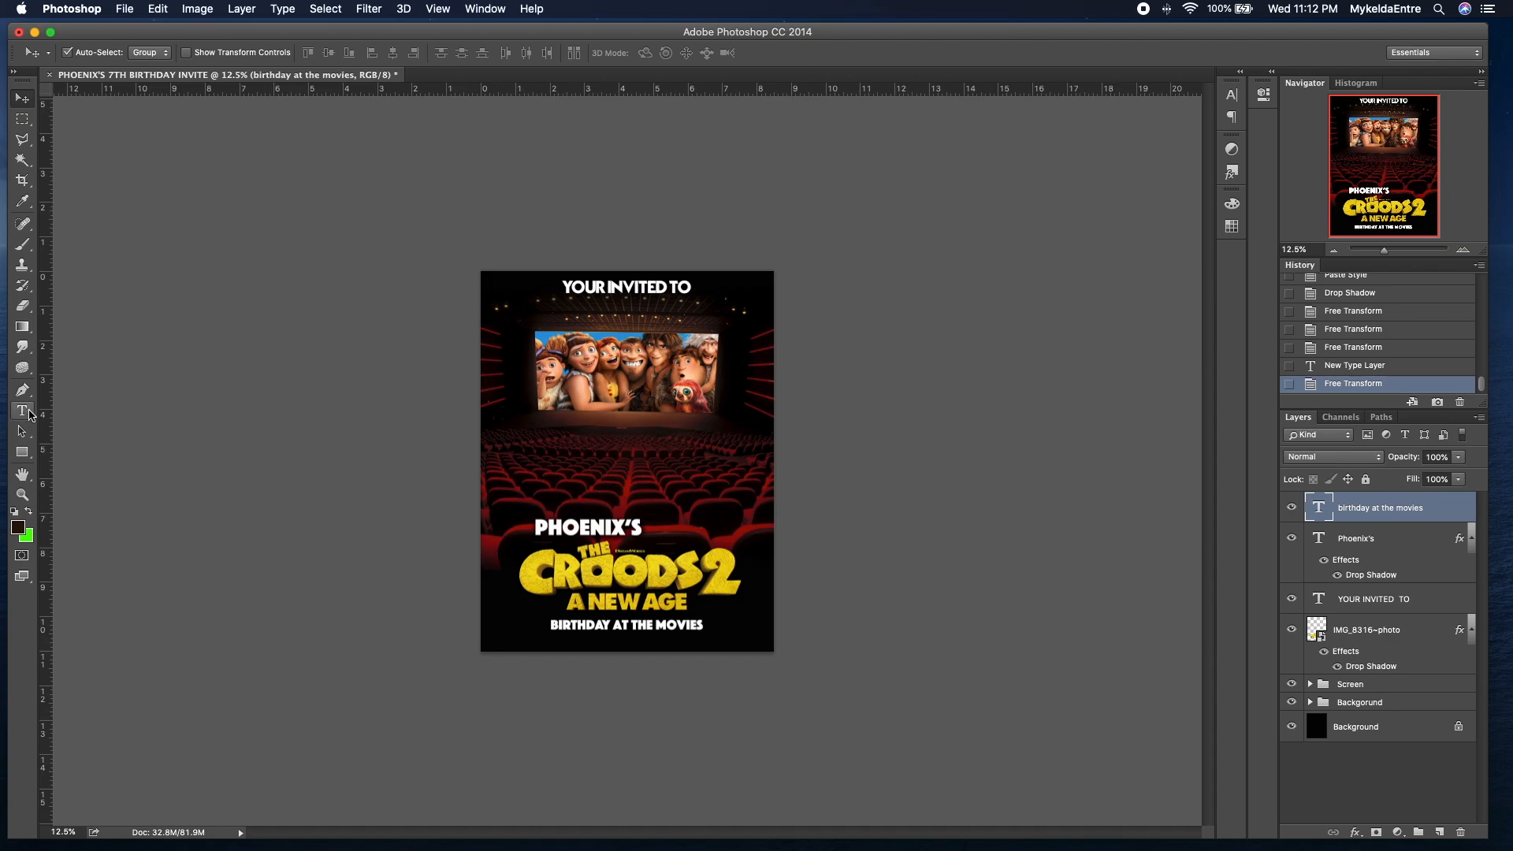
# Step: Try the Thonburi Regular font on the "birthday at the movies" line, then revert the font change
pyautogui.click(22, 409)
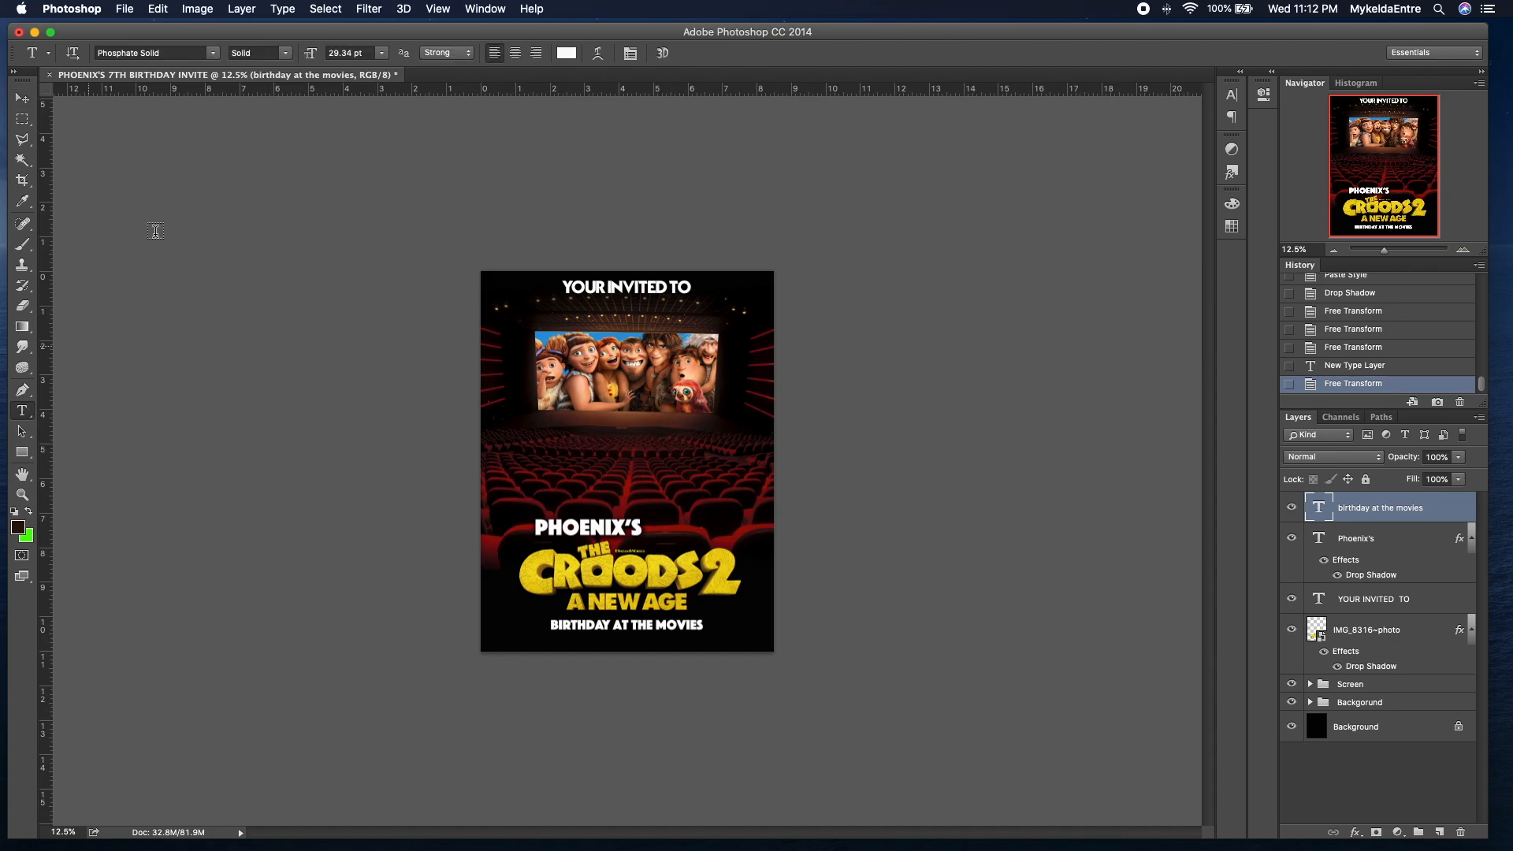
pyautogui.click(214, 53)
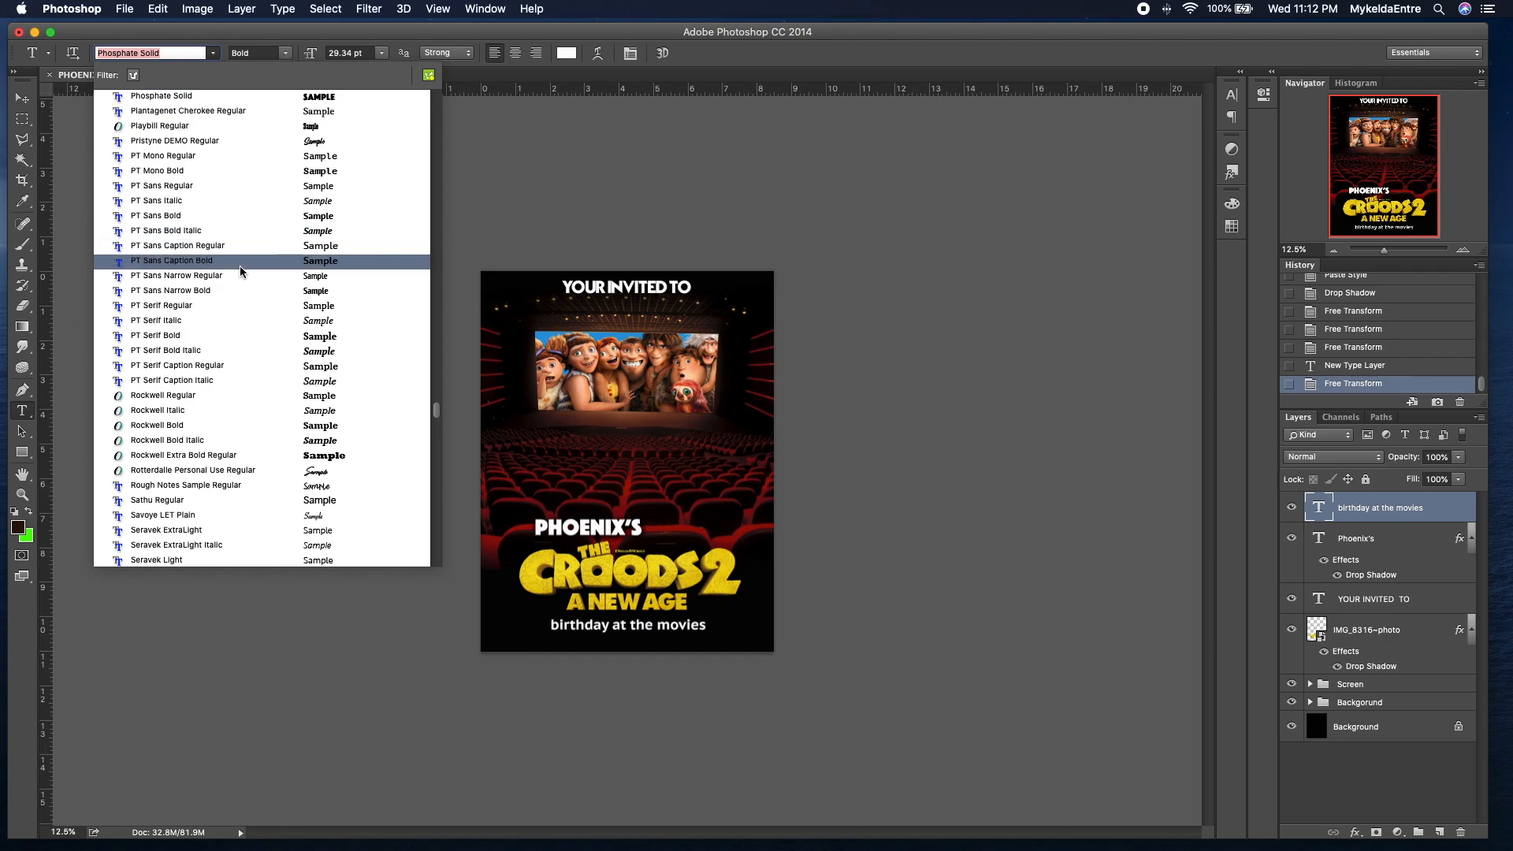
pyautogui.scroll(-4, 210, 408)
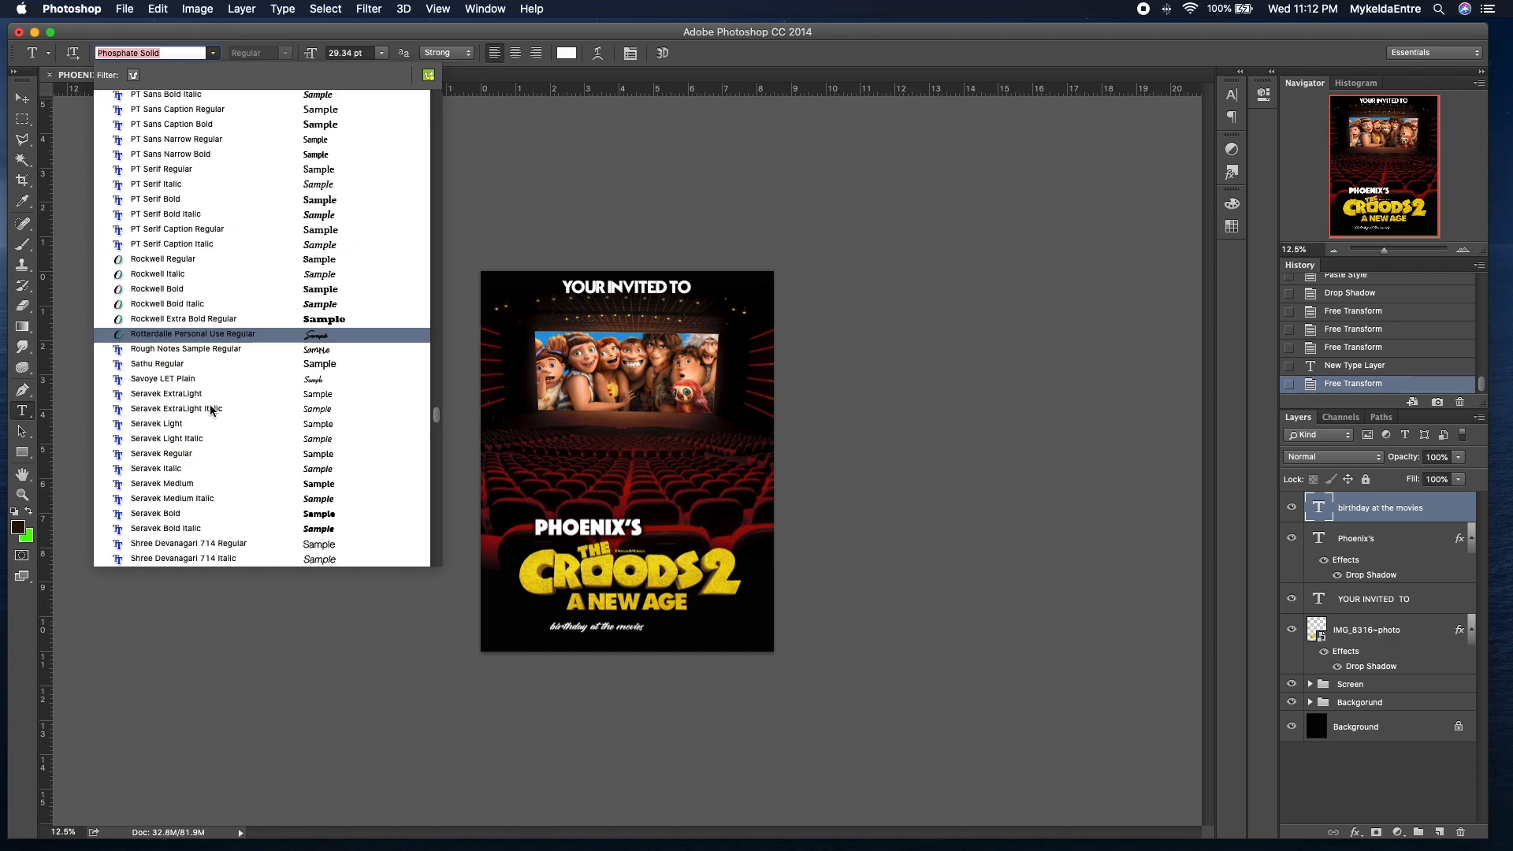
pyautogui.scroll(-3, 210, 408)
pyautogui.scroll(-10, 211, 408)
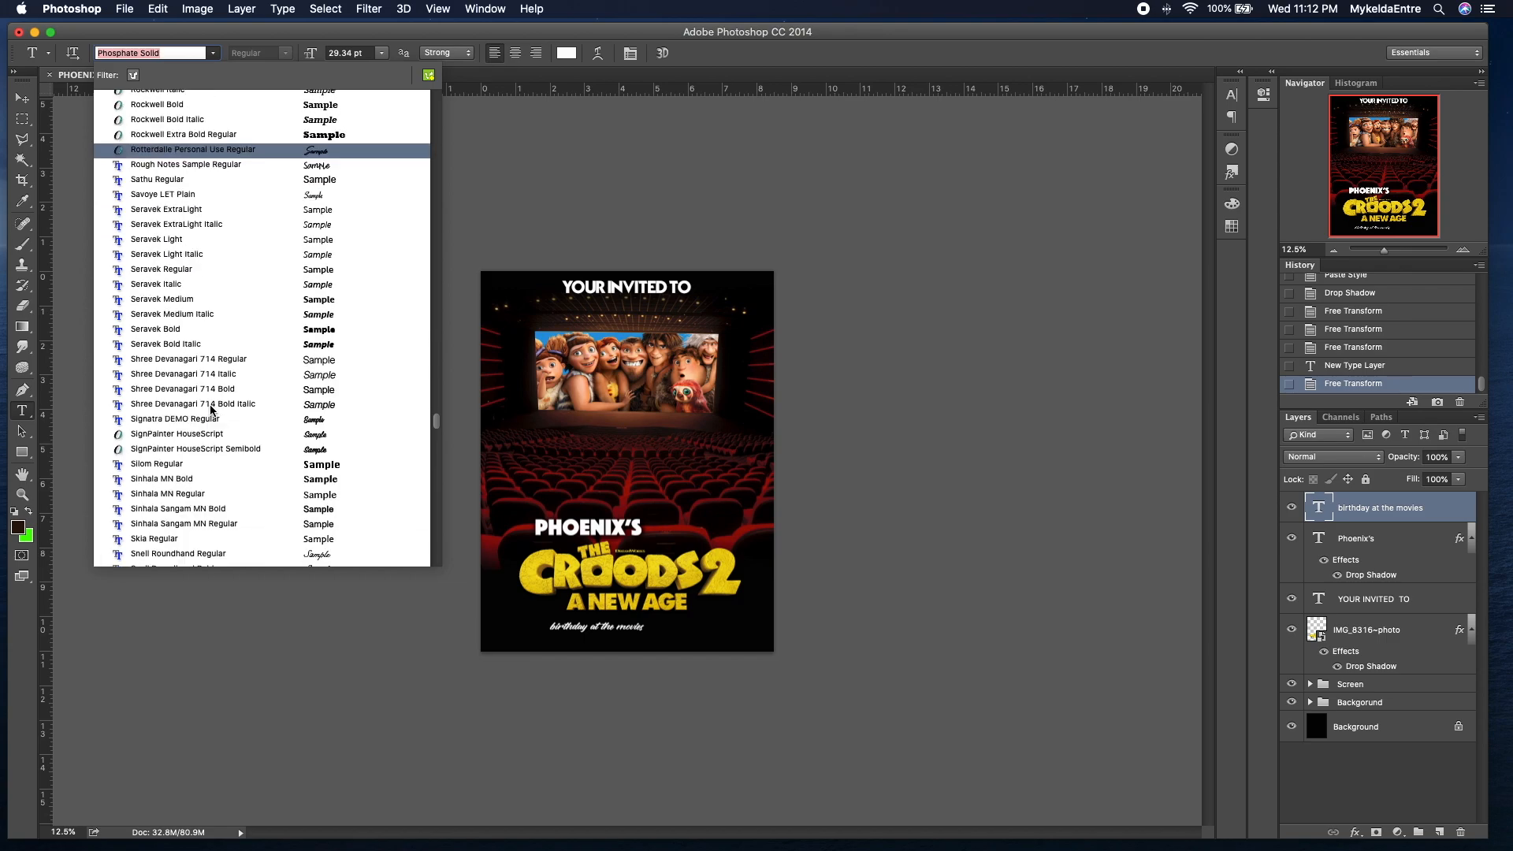
pyautogui.scroll(-12, 211, 410)
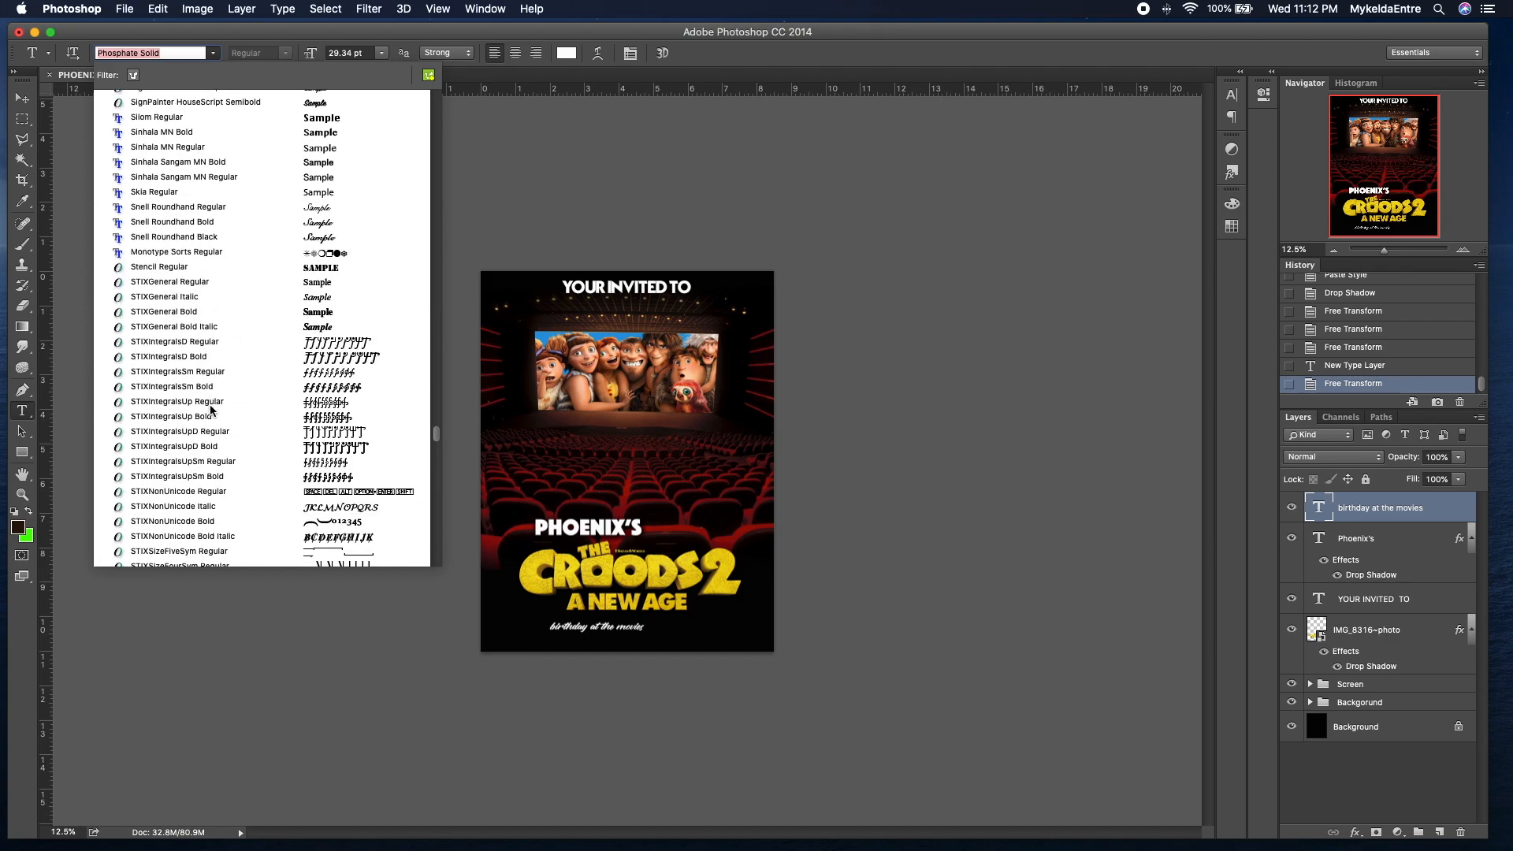
pyautogui.scroll(-7, 211, 408)
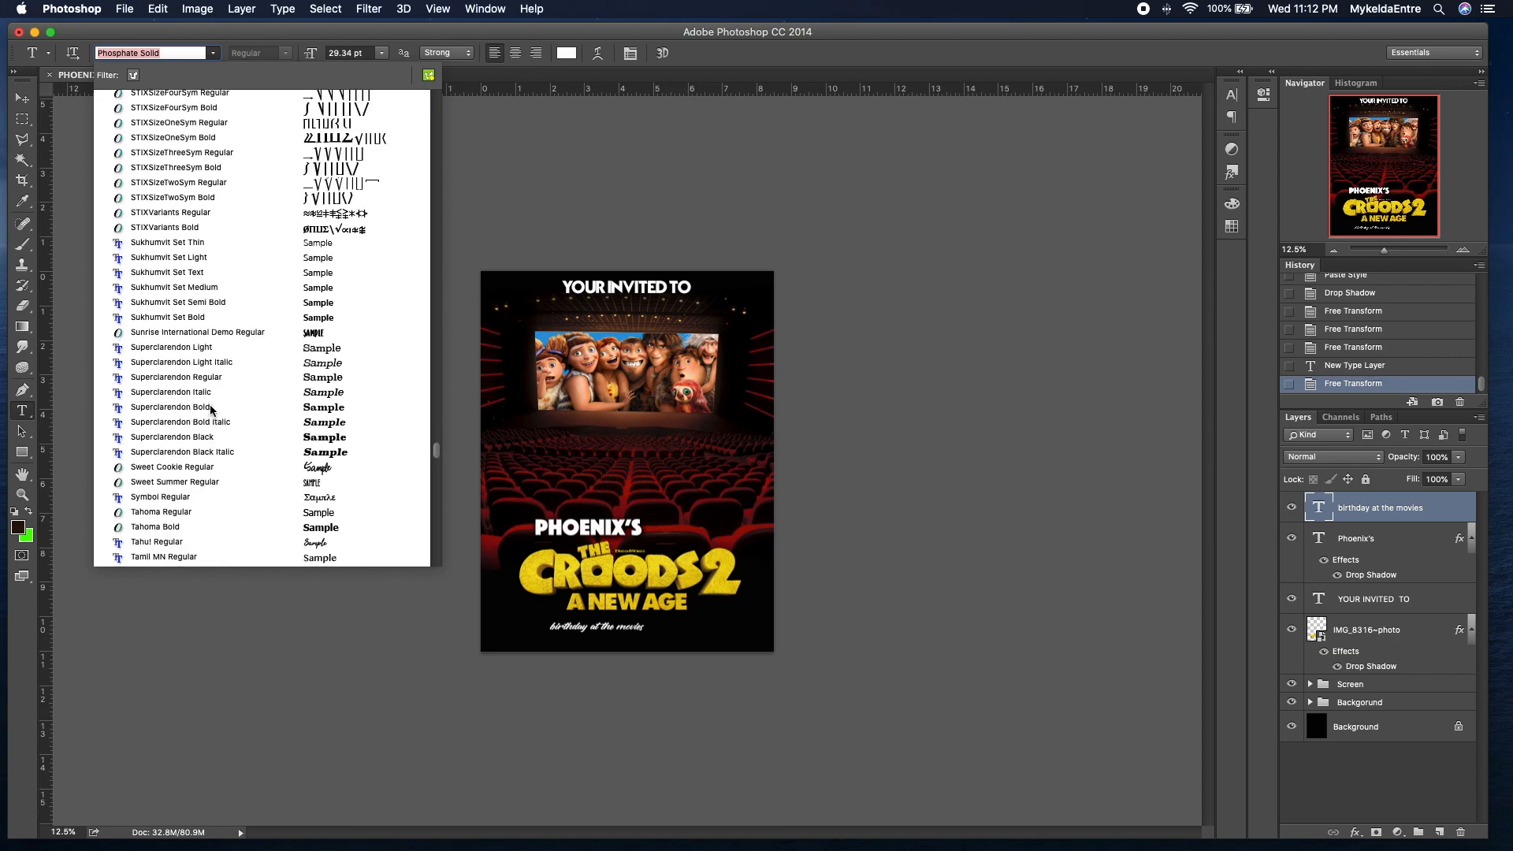
pyautogui.scroll(-3, 211, 409)
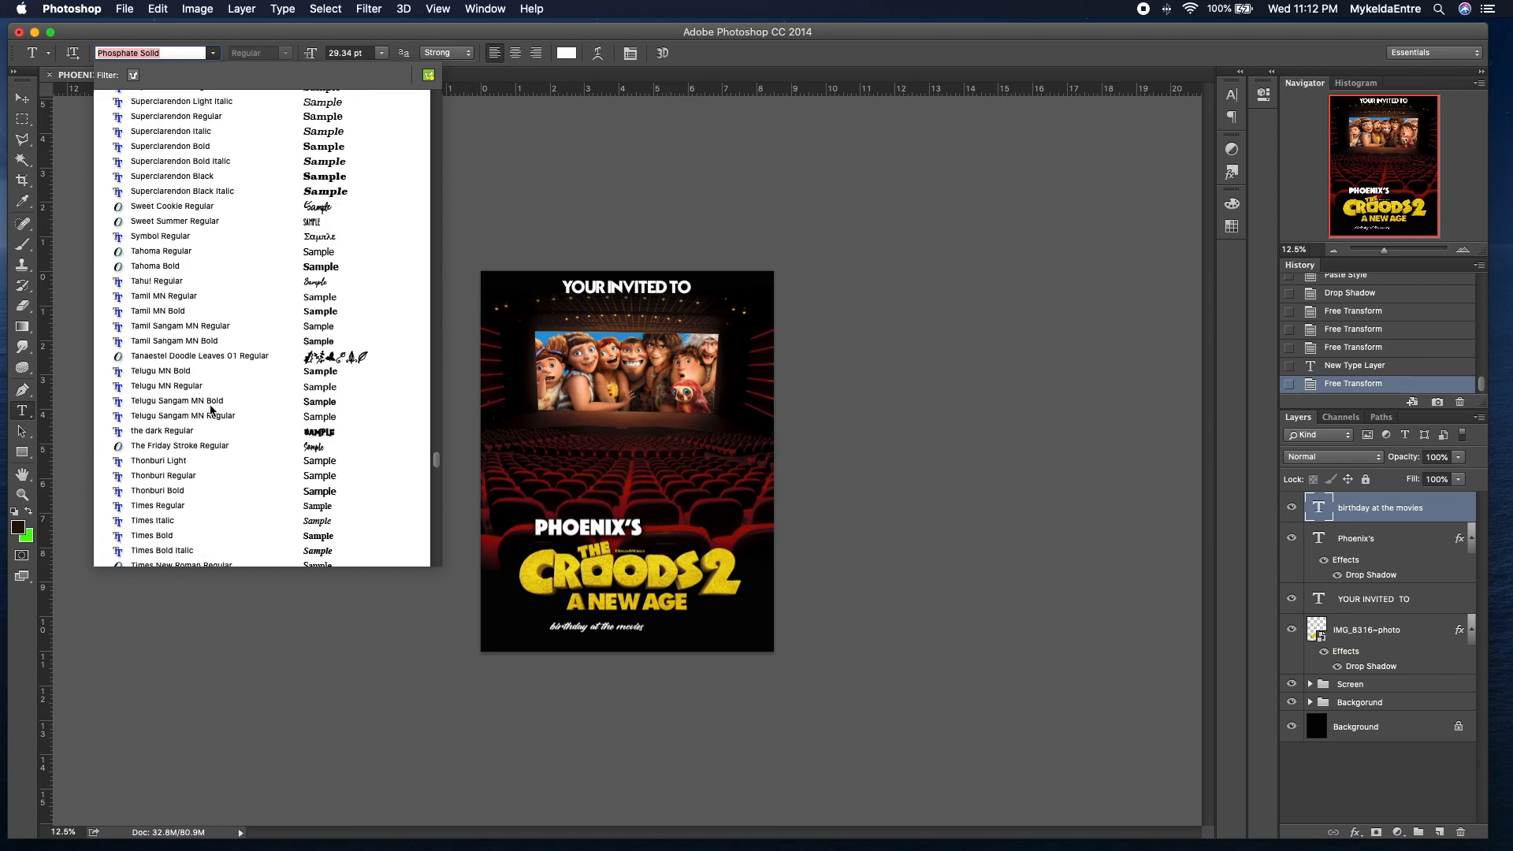
pyautogui.click(192, 476)
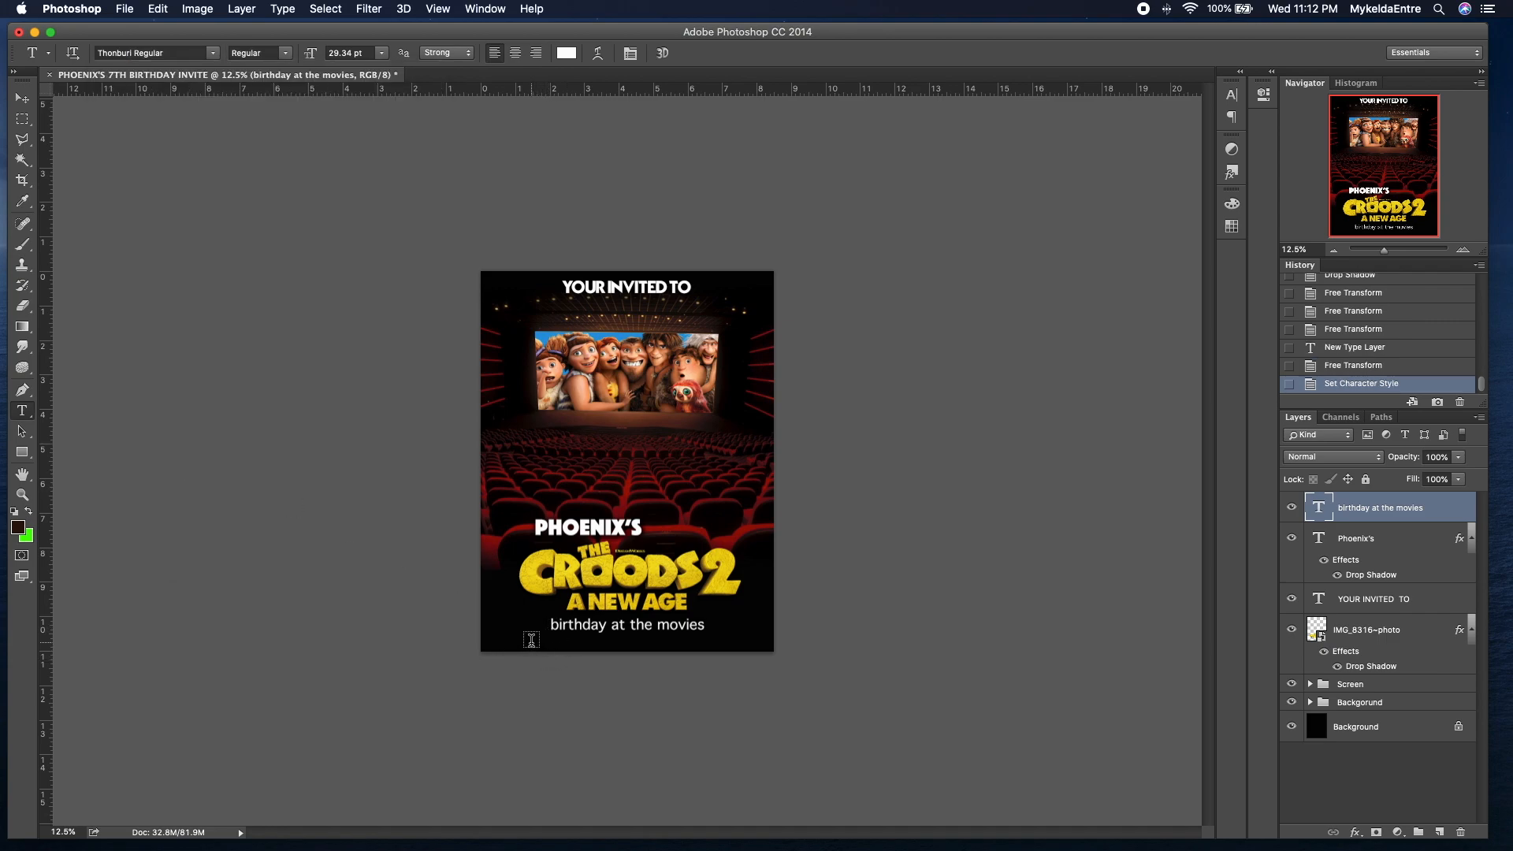
pyautogui.click(1349, 367)
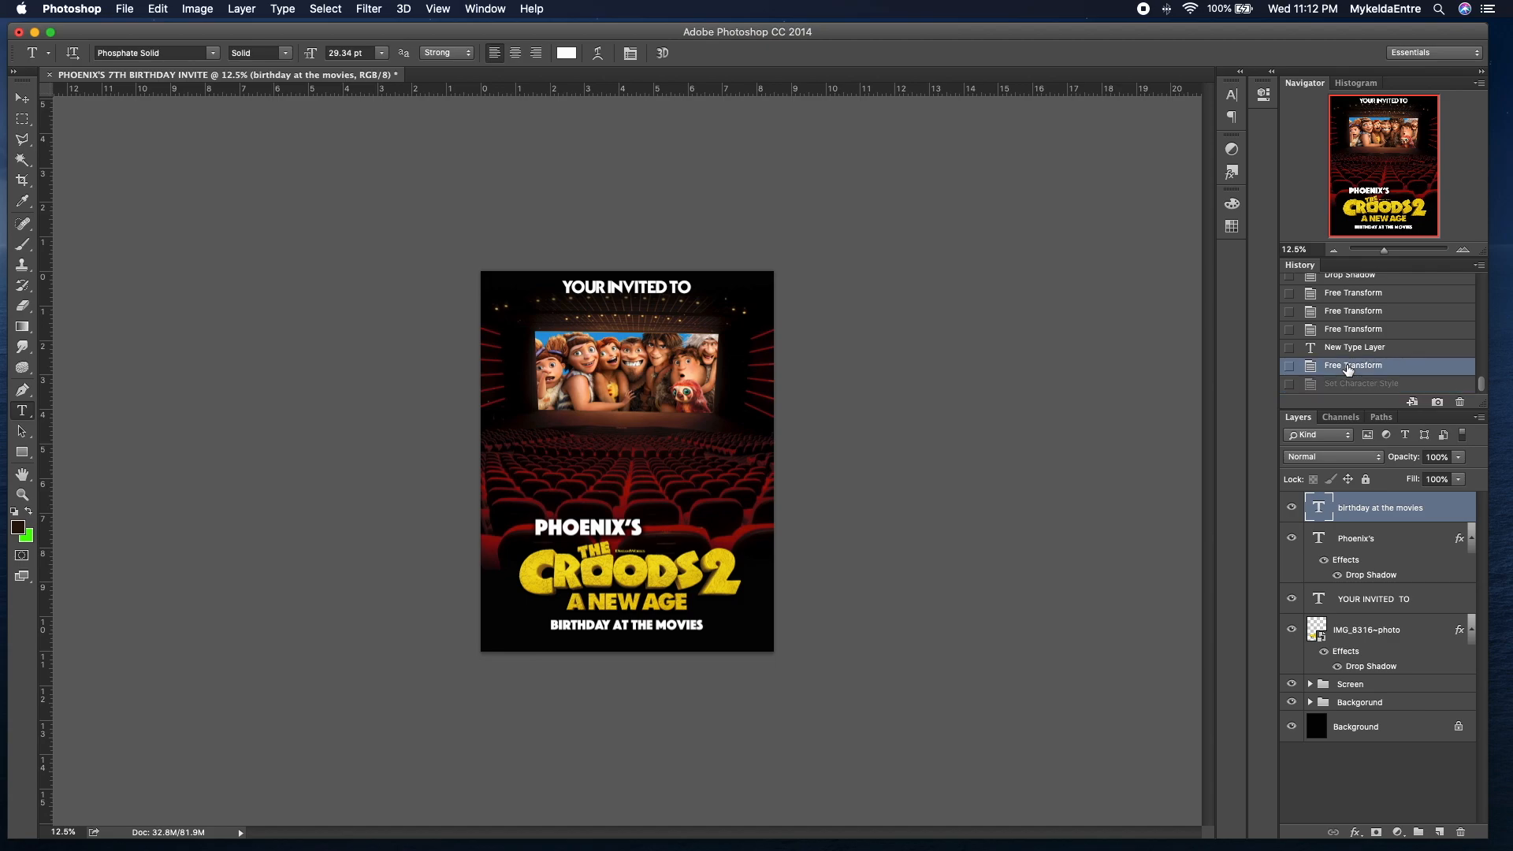
# Step: Duplicate the "birthday at the movies" text layer and set the copy's font to Thonburi Regular
pyautogui.moveTo(1447, 509); pyautogui.dragTo(1441, 830)
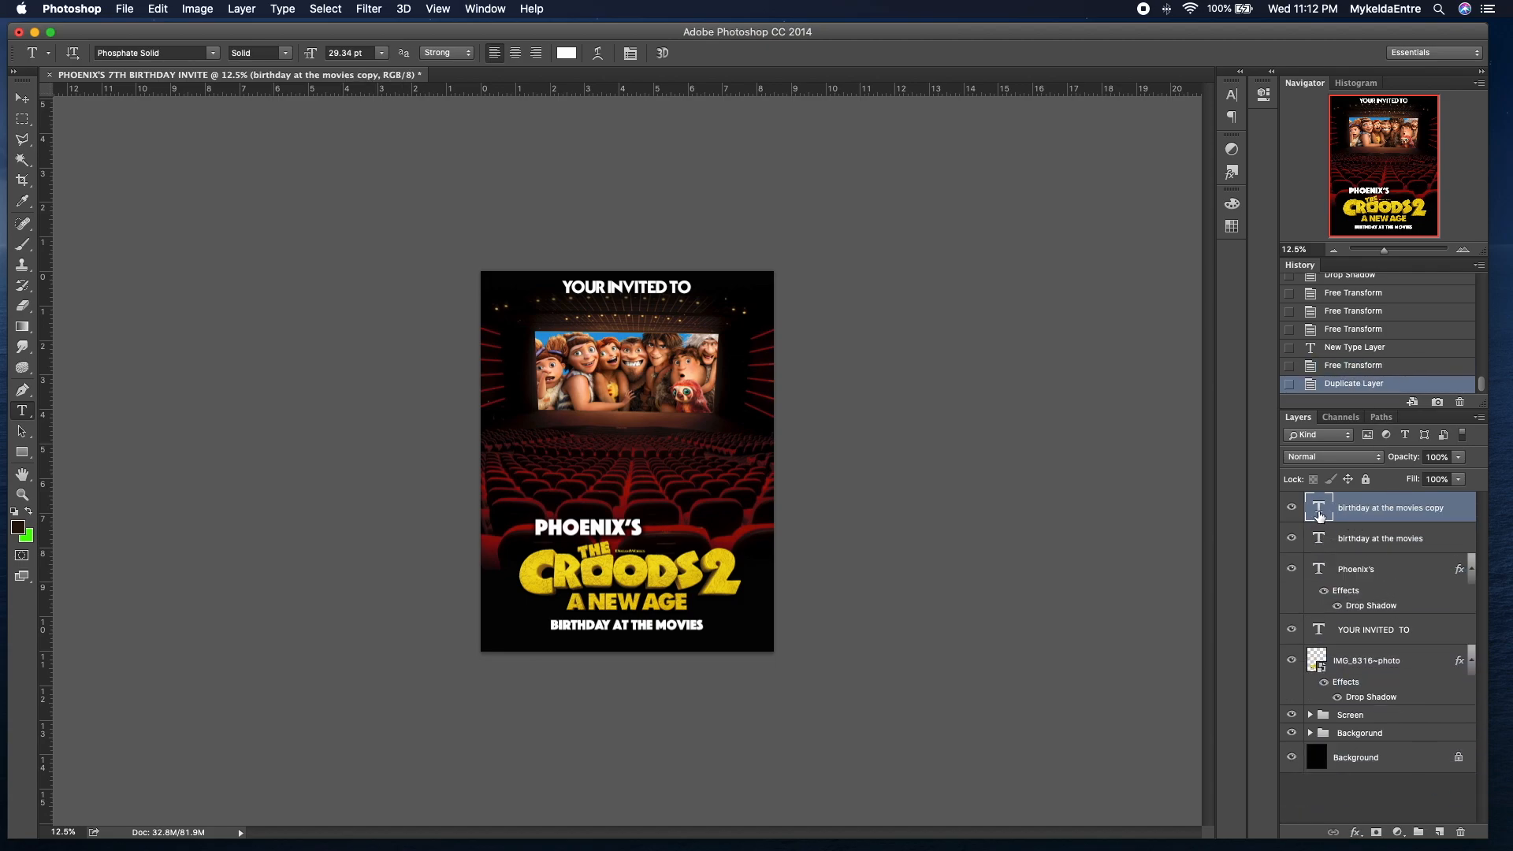
pyautogui.doubleClick(1319, 508)
pyautogui.click(213, 52)
pyautogui.scroll(-5, 207, 430)
pyautogui.scroll(-5, 205, 426)
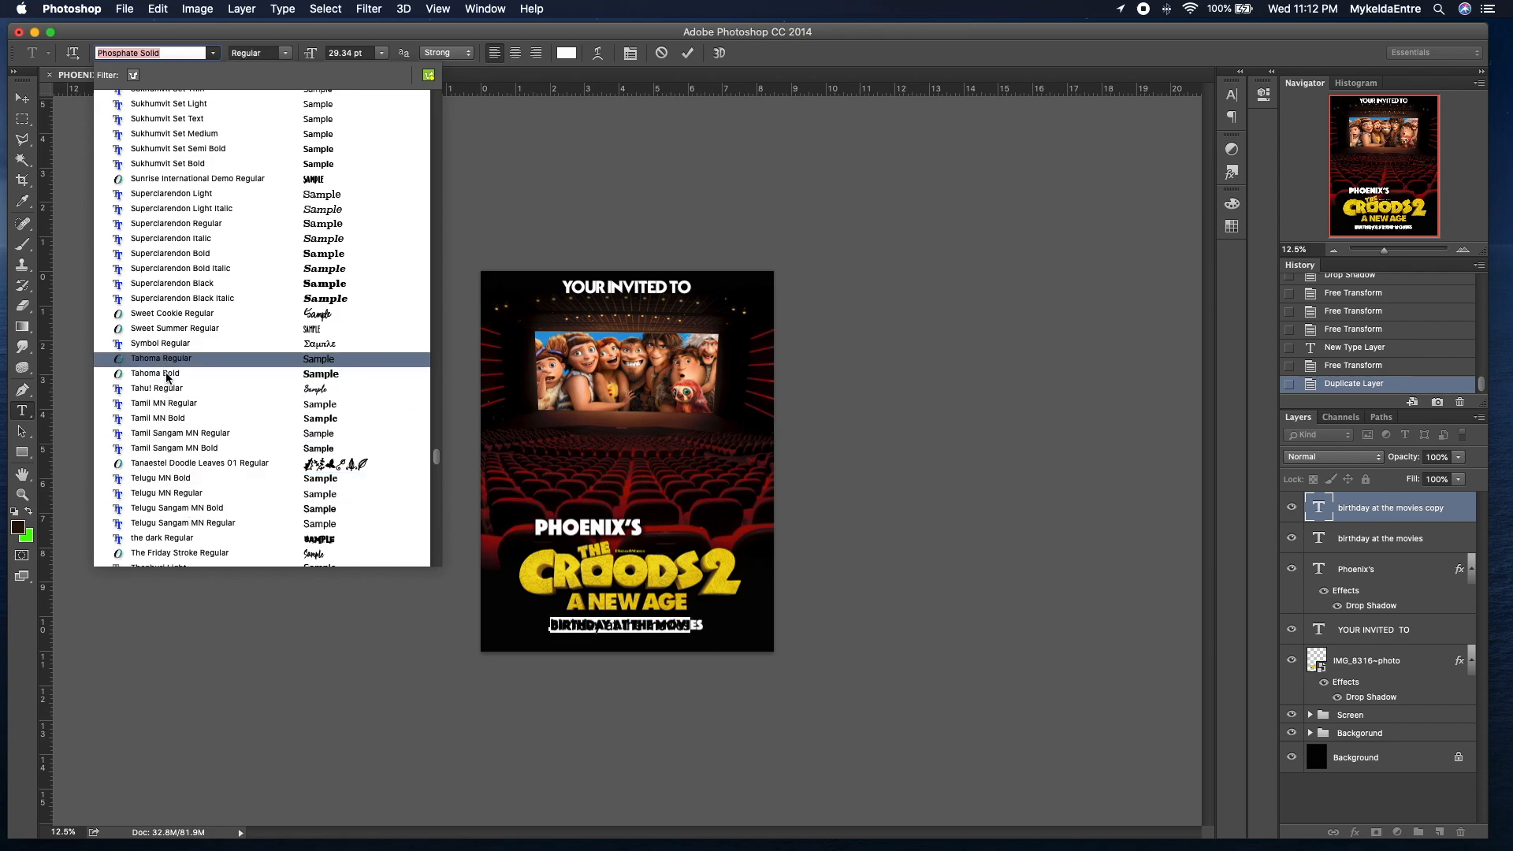
pyautogui.scroll(-5, 169, 378)
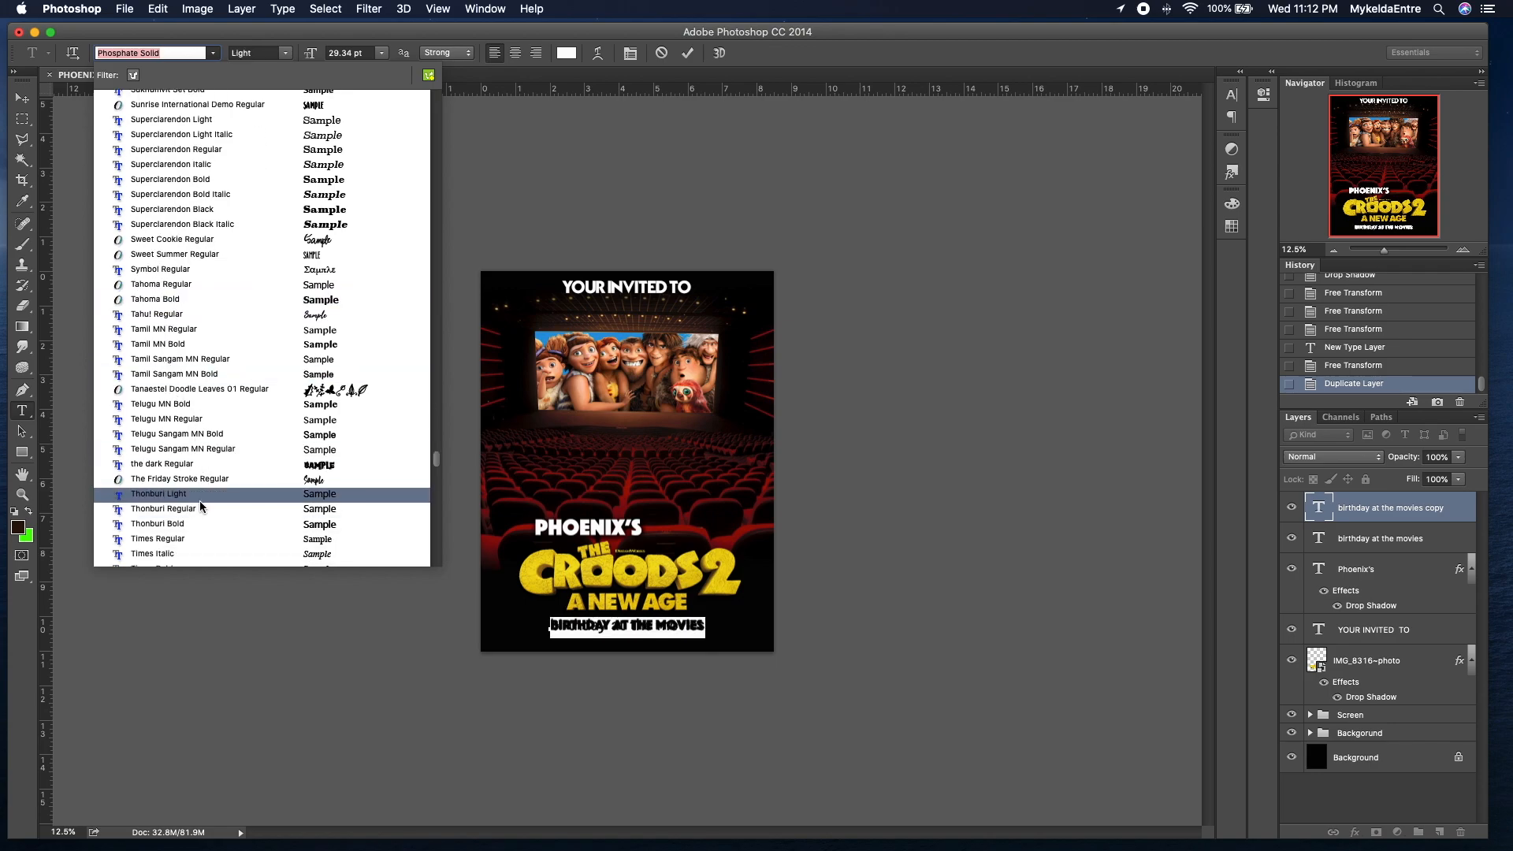
pyautogui.click(201, 511)
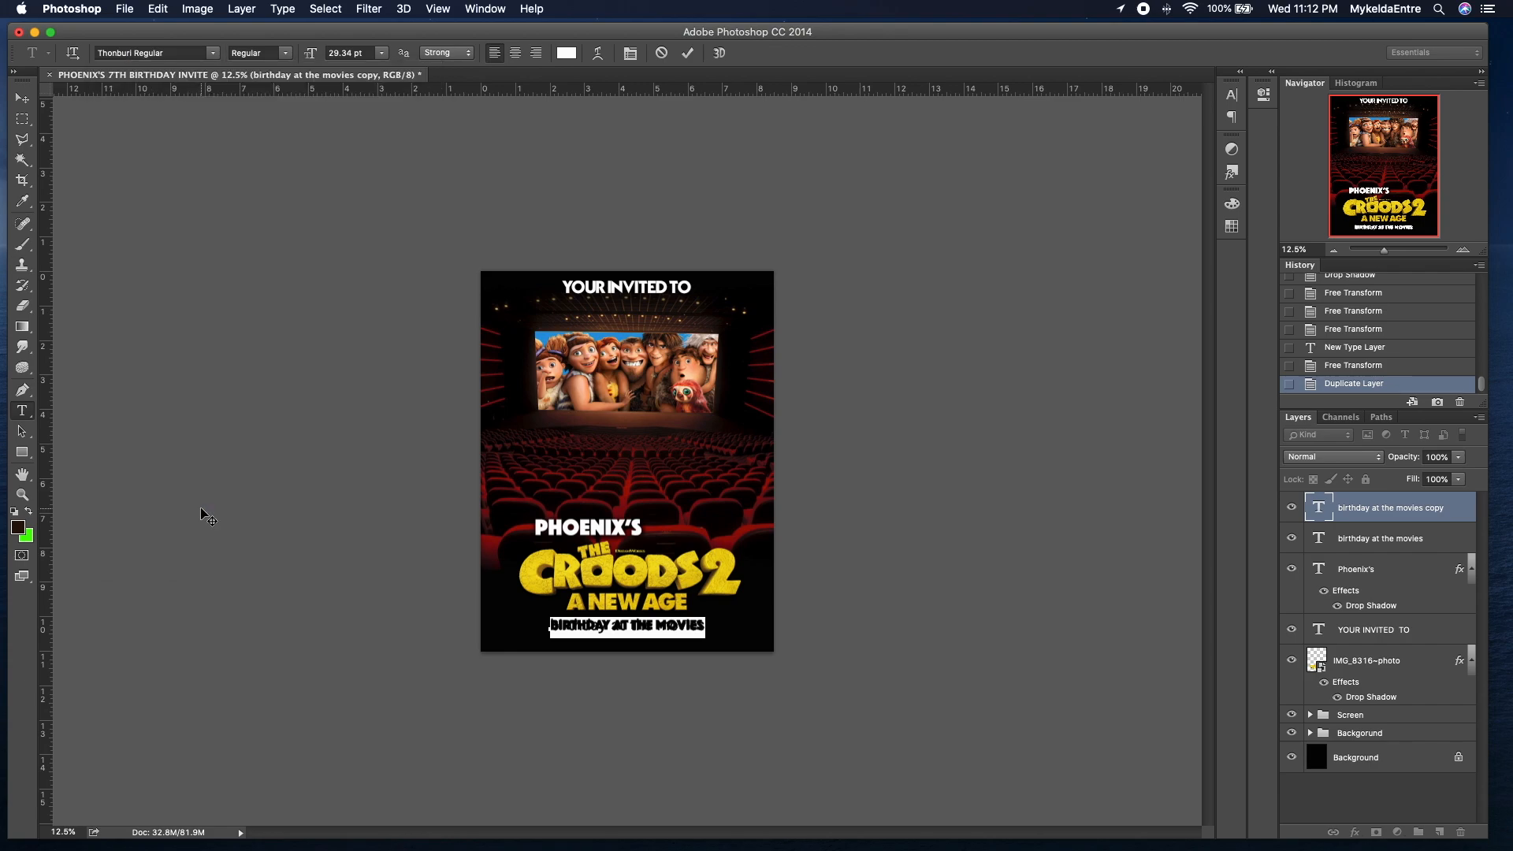
pyautogui.click(22, 98)
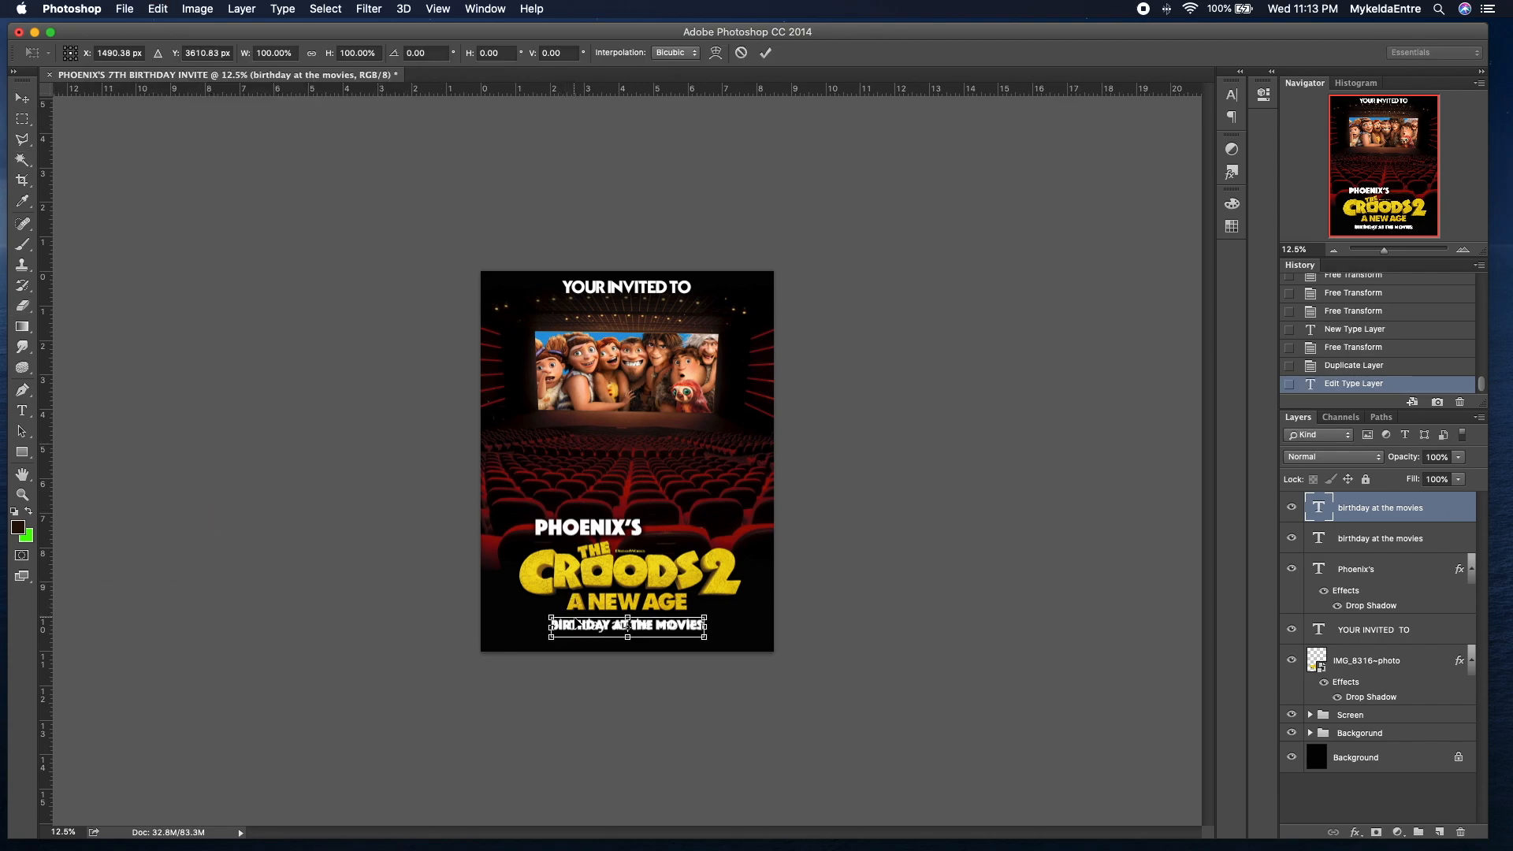
# Step: Move the Thonburi copy below the original line, slightly left of centre, and shrink it to about 18.7 pt
pyautogui.moveTo(576, 629); pyautogui.dragTo(555, 636)
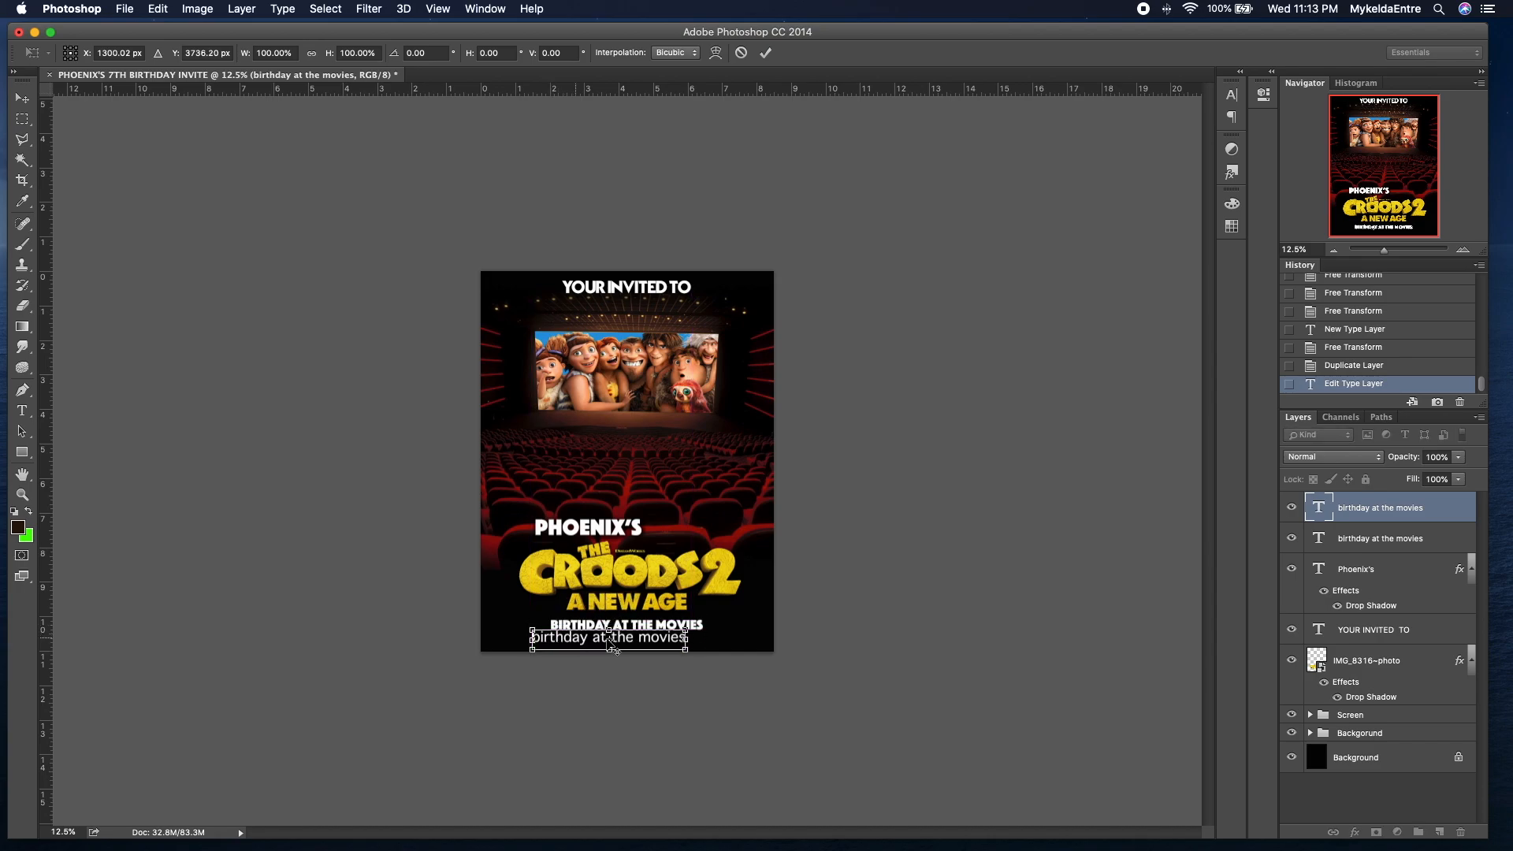
pyautogui.moveTo(685, 630); pyautogui.dragTo(631, 636)
pyautogui.press('Return')
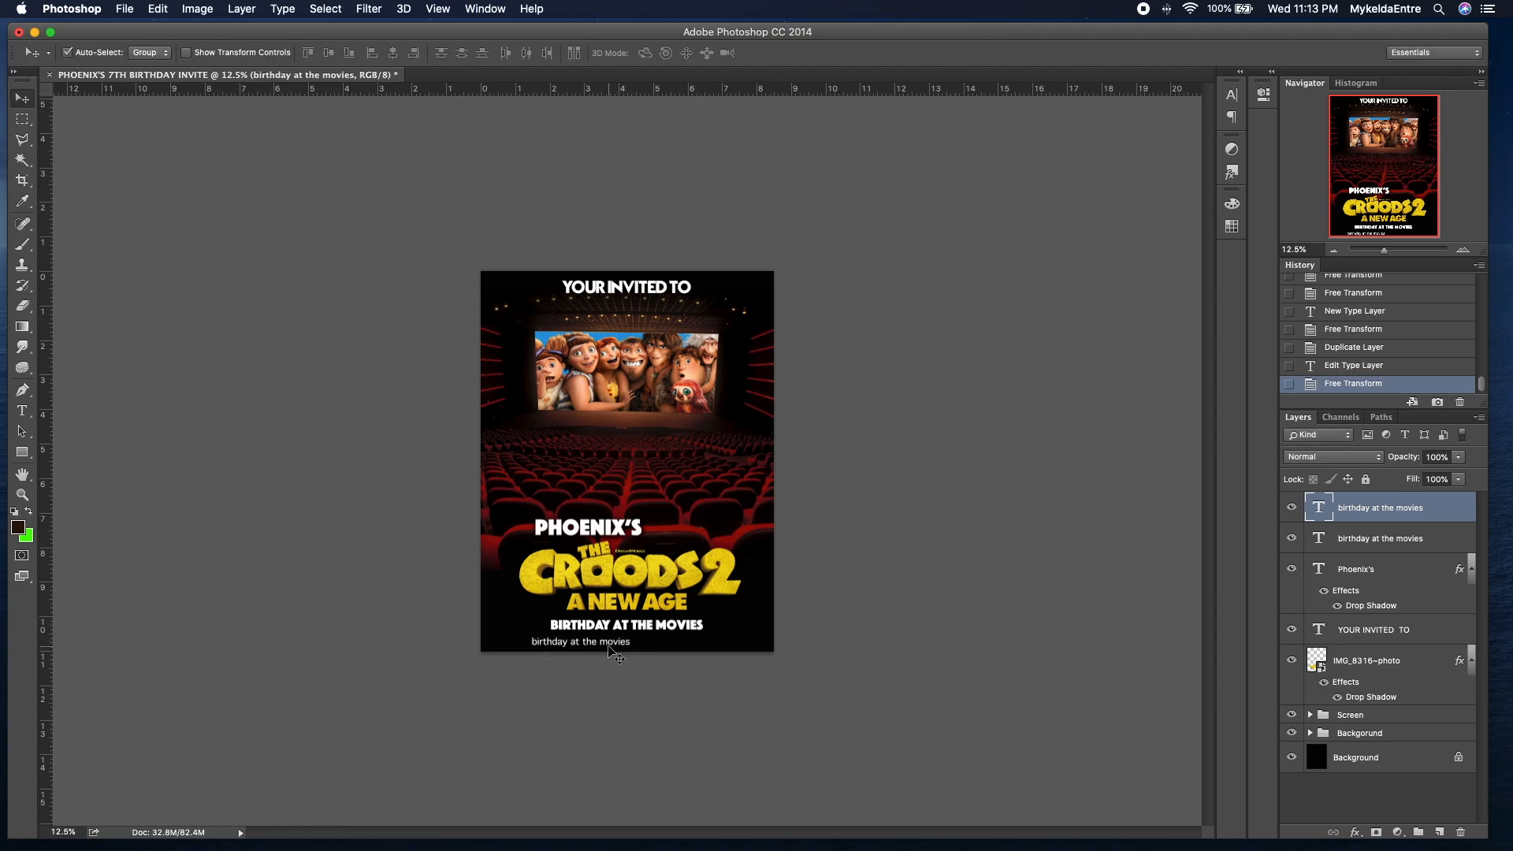
pyautogui.moveTo(601, 643); pyautogui.dragTo(597, 643)
# Step: Replace the text of the small Thonburi line with "SATURDAY, MAY 00TH"
pyautogui.click(1459, 247)
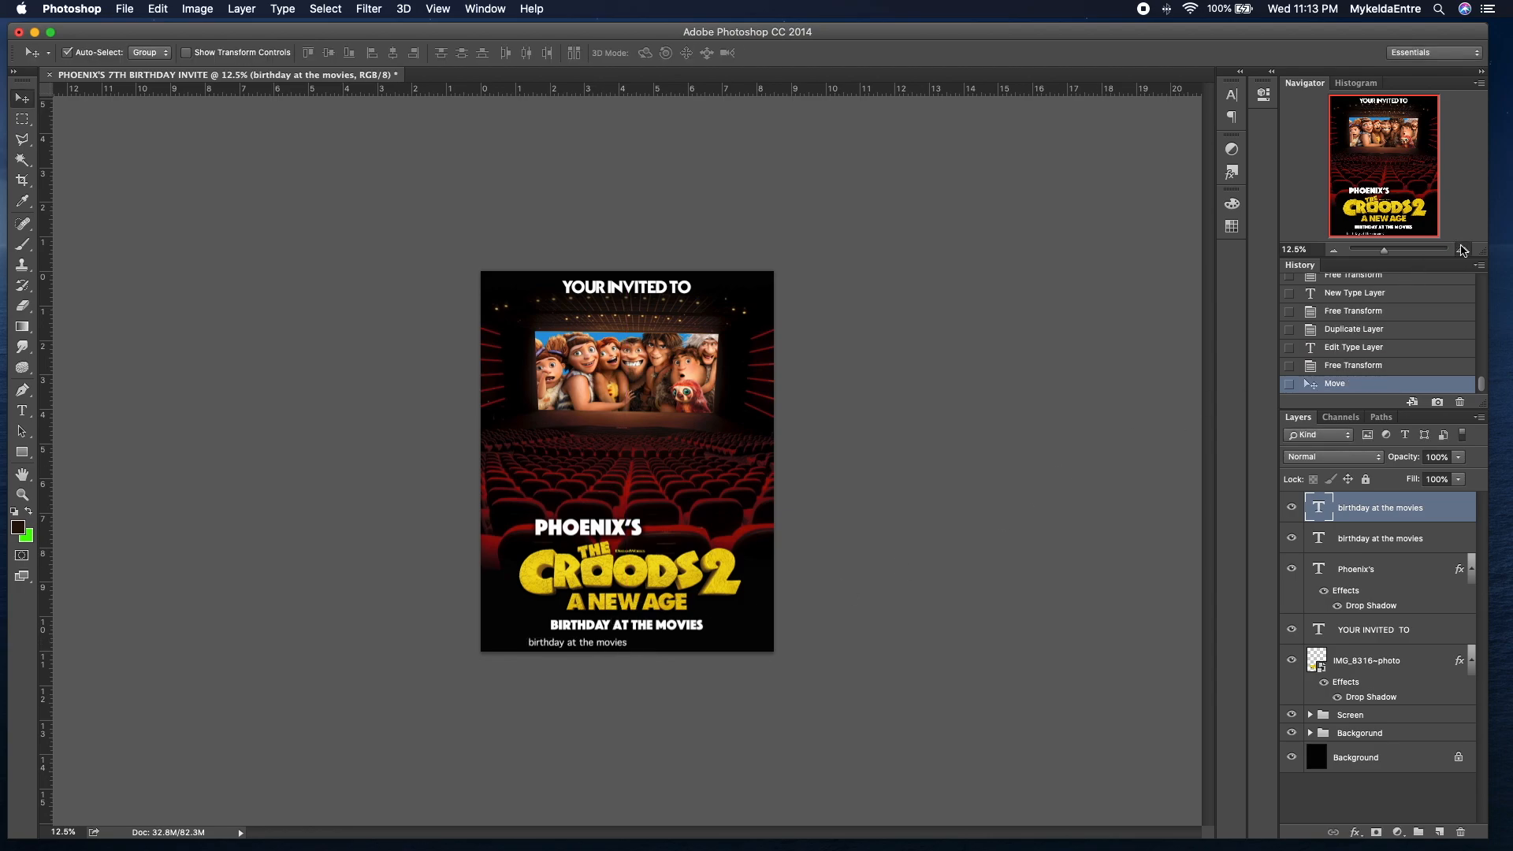
pyautogui.scroll(-3, 683, 517)
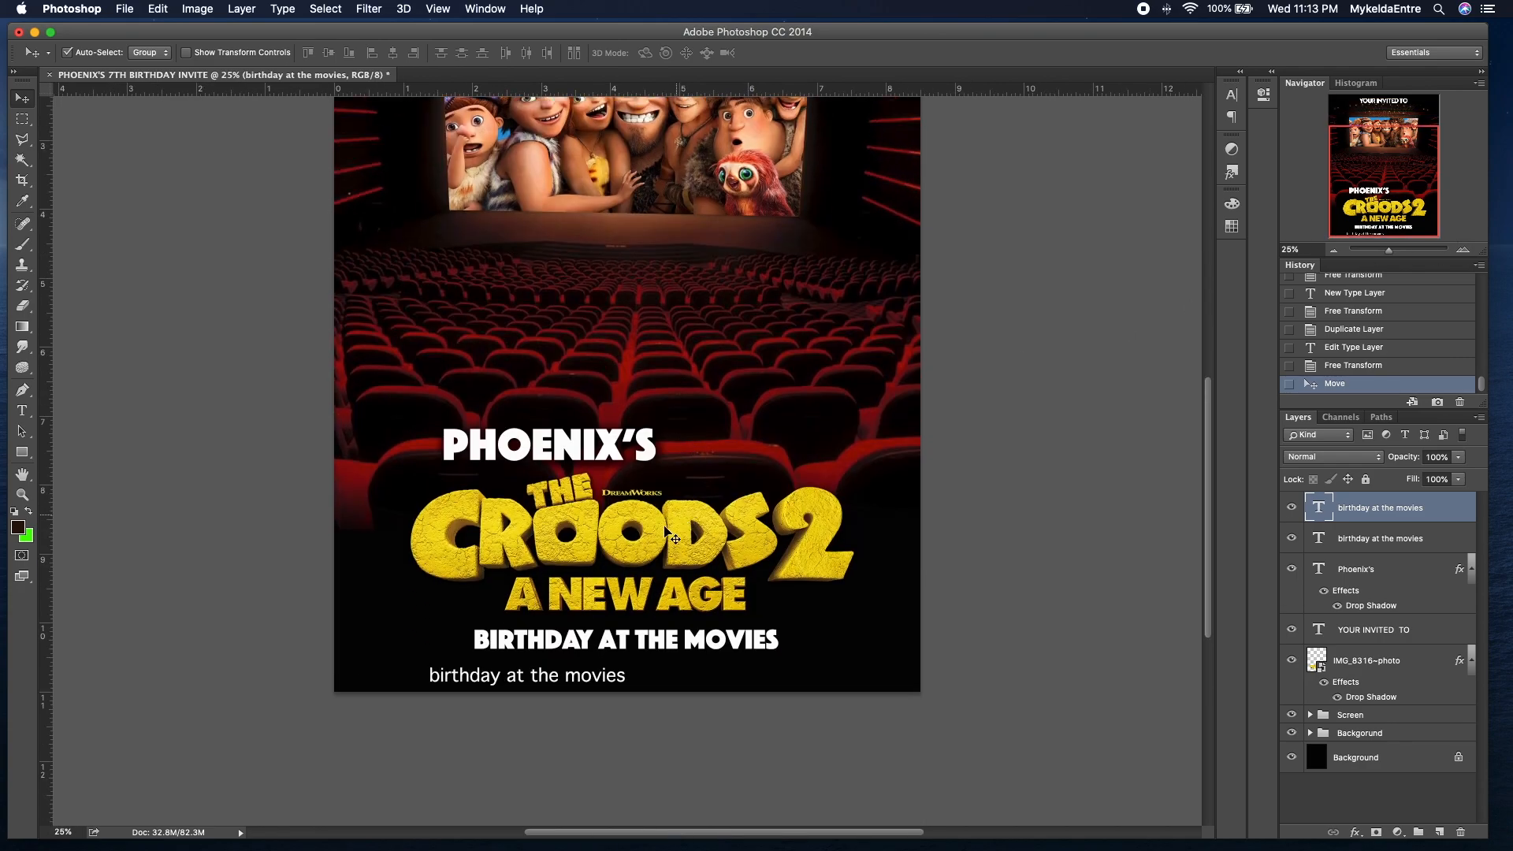
pyautogui.doubleClick(1321, 511)
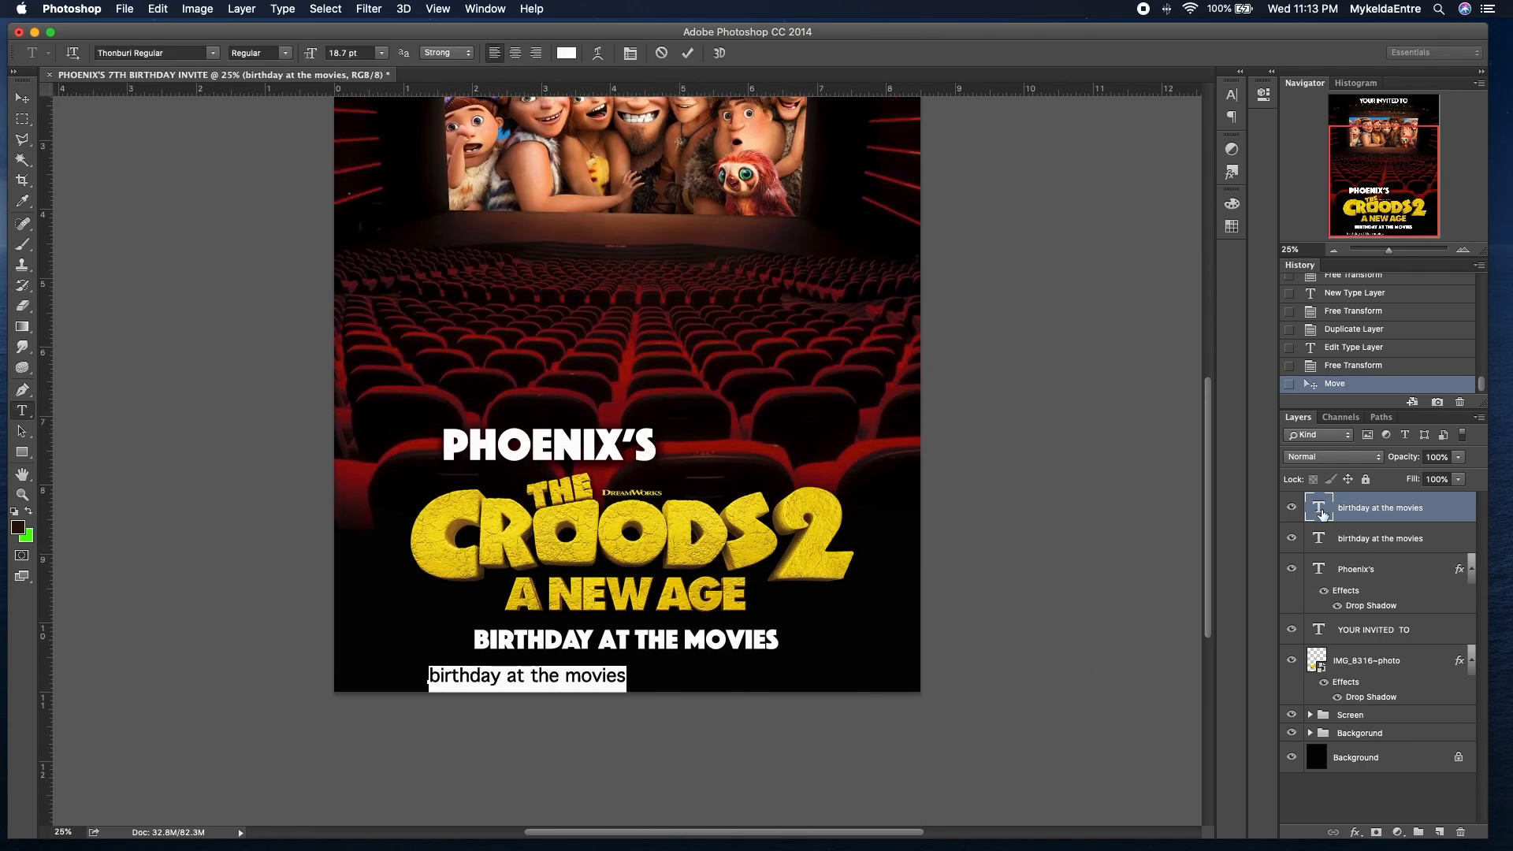
pyautogui.write('Date')
pyautogui.press('BackSpace')
pyautogui.press('BackSpace')
pyautogui.press('BackSpace')
pyautogui.press('BackSpace')
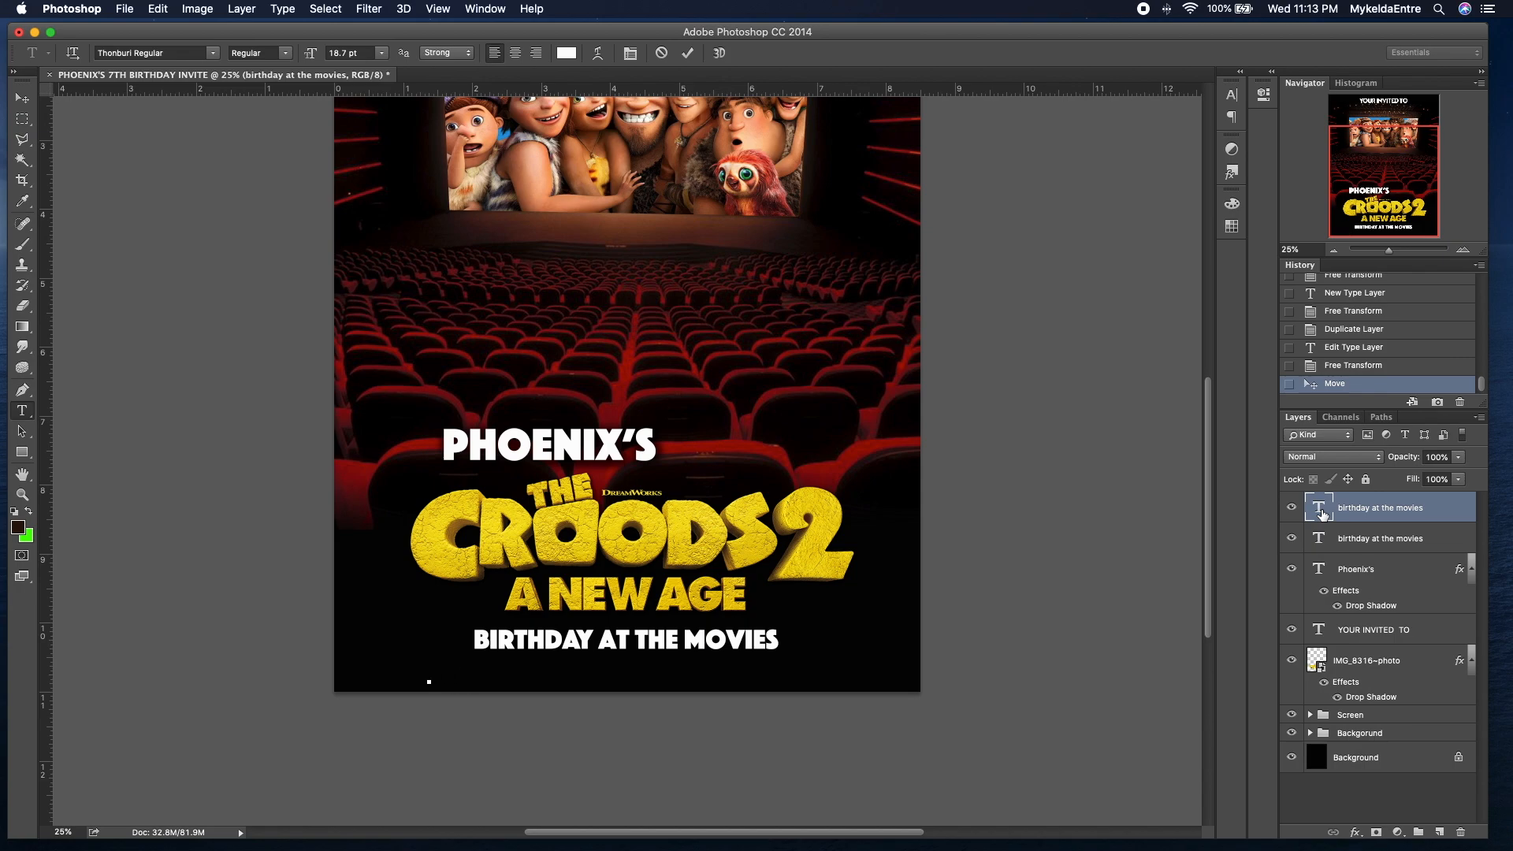
pyautogui.write('00')
pyautogui.press('BackSpace')
pyautogui.press('BackSpace')
pyautogui.write('Sat')
pyautogui.press('BackSpace')
pyautogui.press('BackSpace')
pyautogui.write('ATURDAY')
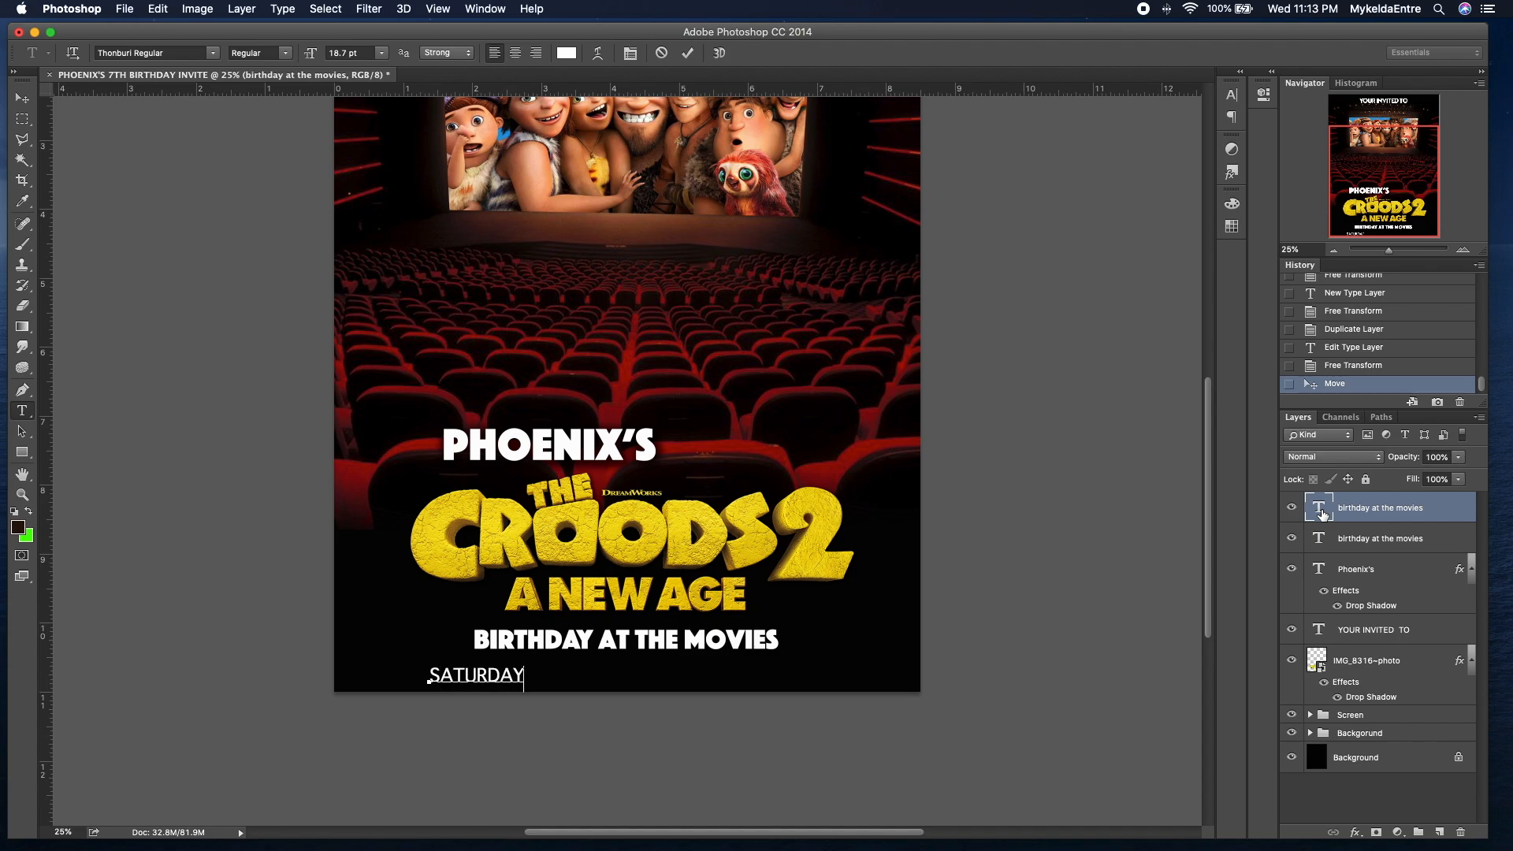
pyautogui.write(' ,')
pyautogui.press('BackSpace')
pyautogui.press('BackSpace')
pyautogui.press('BackSpace')
pyautogui.write(', MAY 00TH')
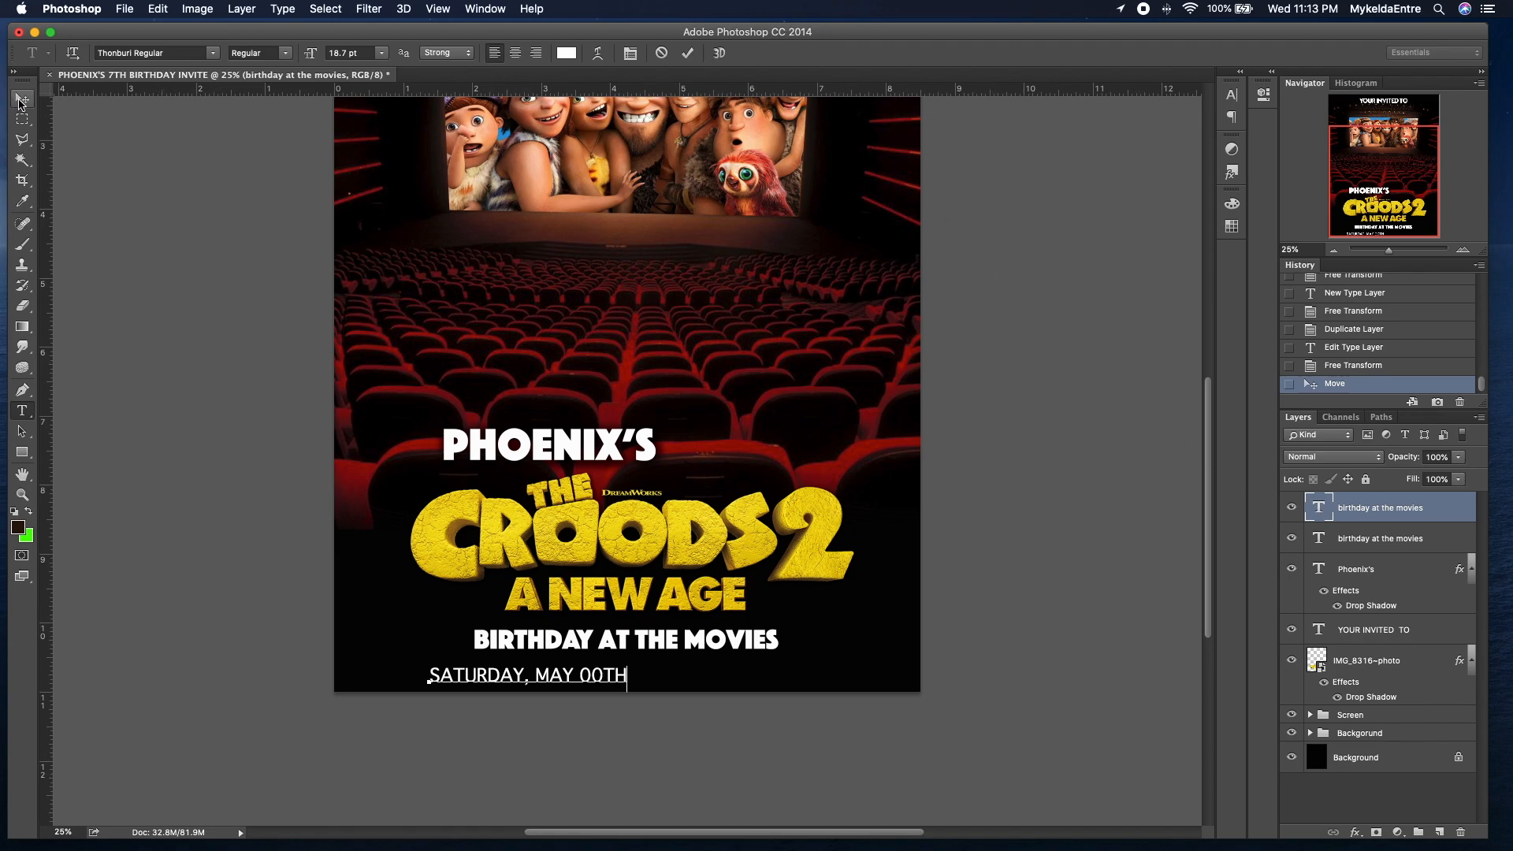
pyautogui.click(19, 101)
# Step: Move the date line slightly up and left, close below the "birthday at the movies" line
pyautogui.press('super+t')
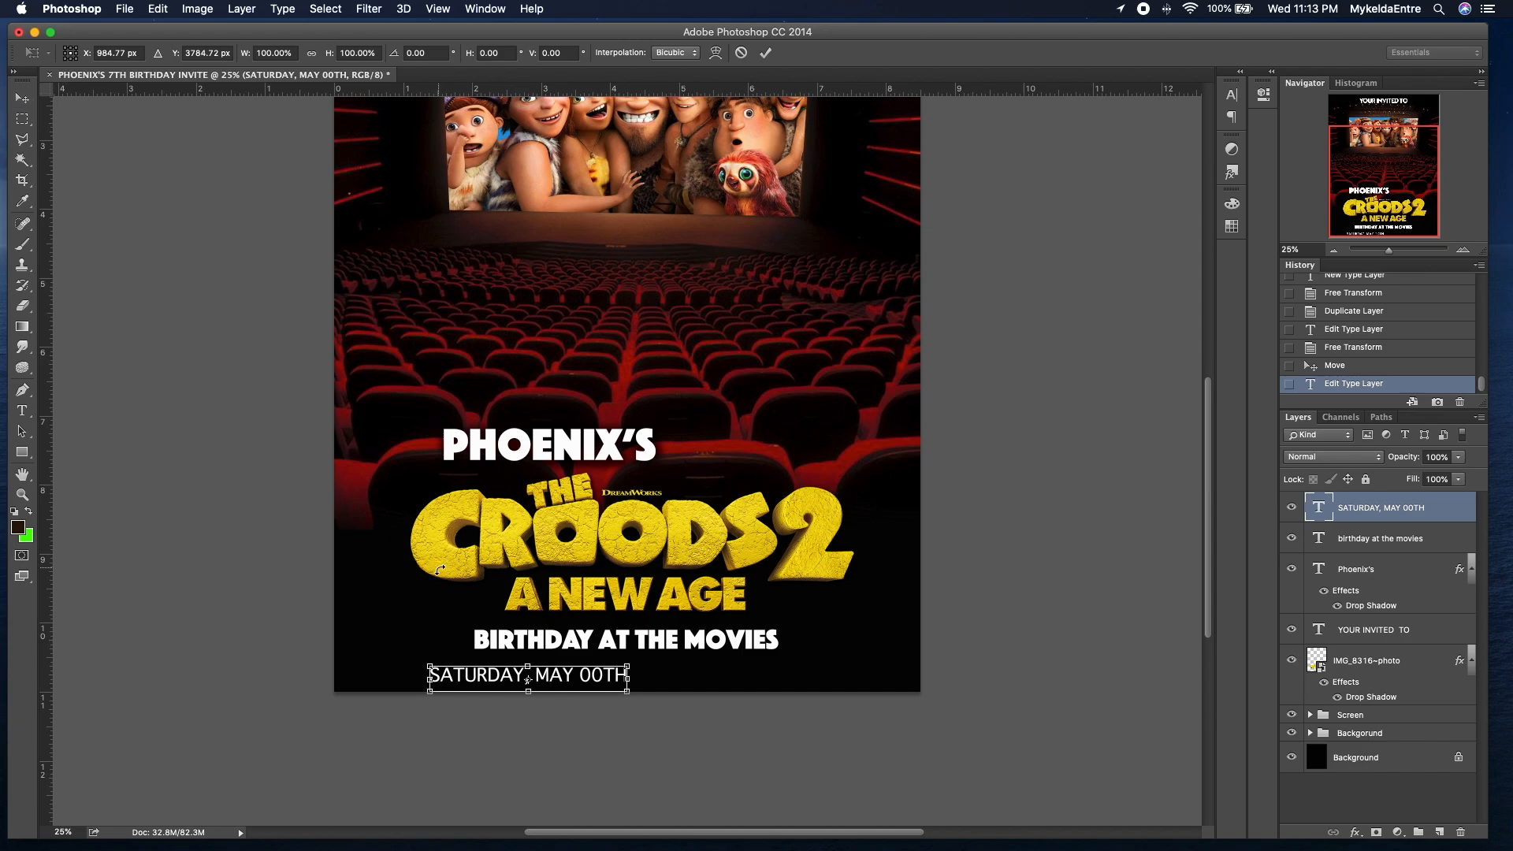
pyautogui.moveTo(466, 682); pyautogui.dragTo(432, 674)
pyautogui.press('Return')
# Step: Duplicate the date line and place the copy beside it, on the right half of the invitation
pyautogui.press('super+j')
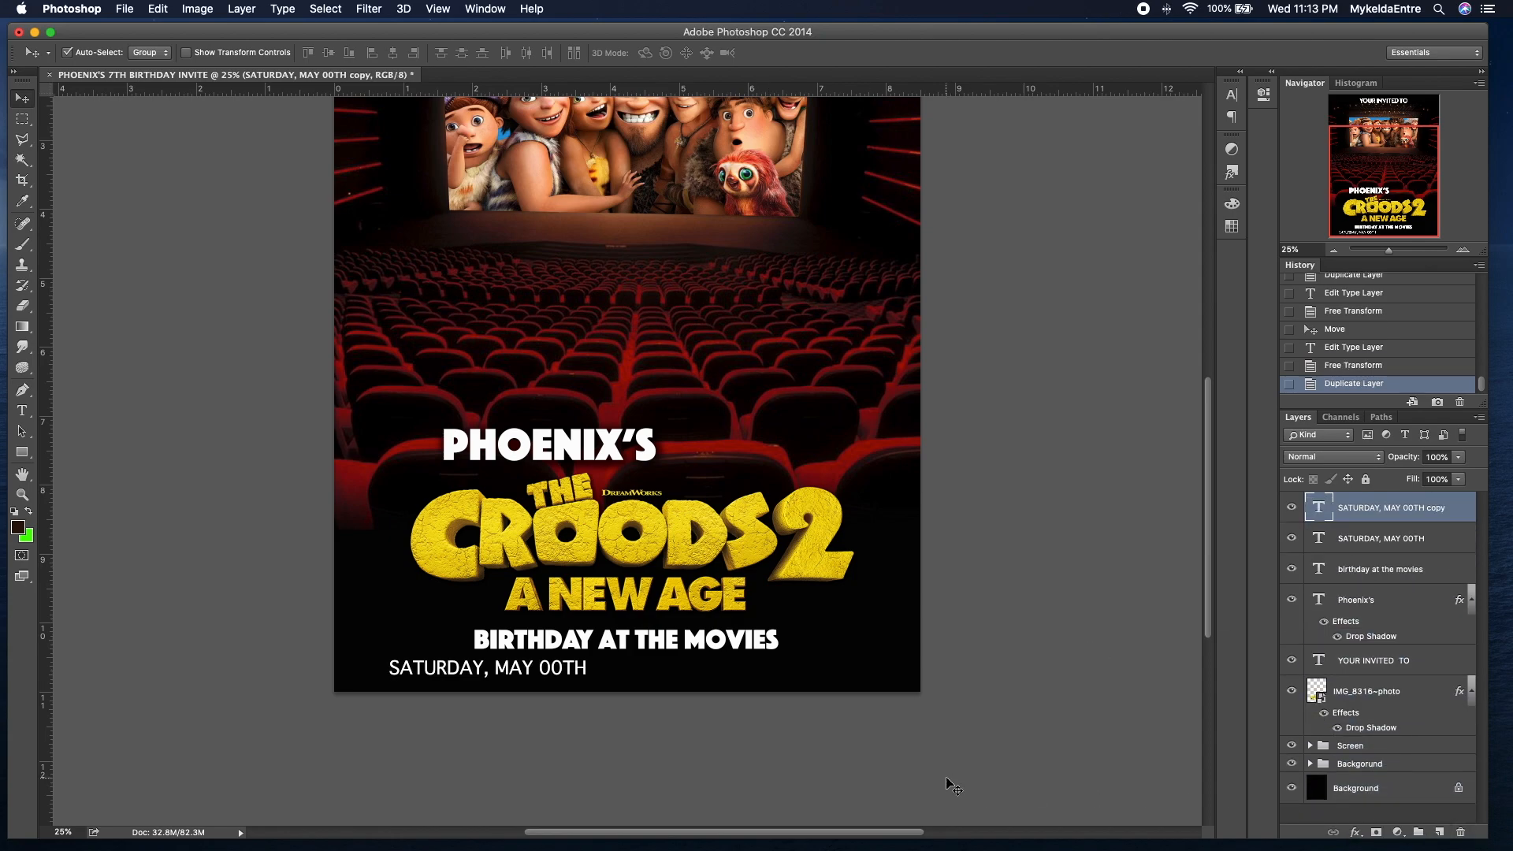
pyautogui.press('super+t')
pyautogui.moveTo(513, 673); pyautogui.dragTo(788, 676)
pyautogui.press('Return')
# Step: Replace the text of the duplicated date line with "MOVIE STARTS AT 00:00"
pyautogui.doubleClick(1325, 516)
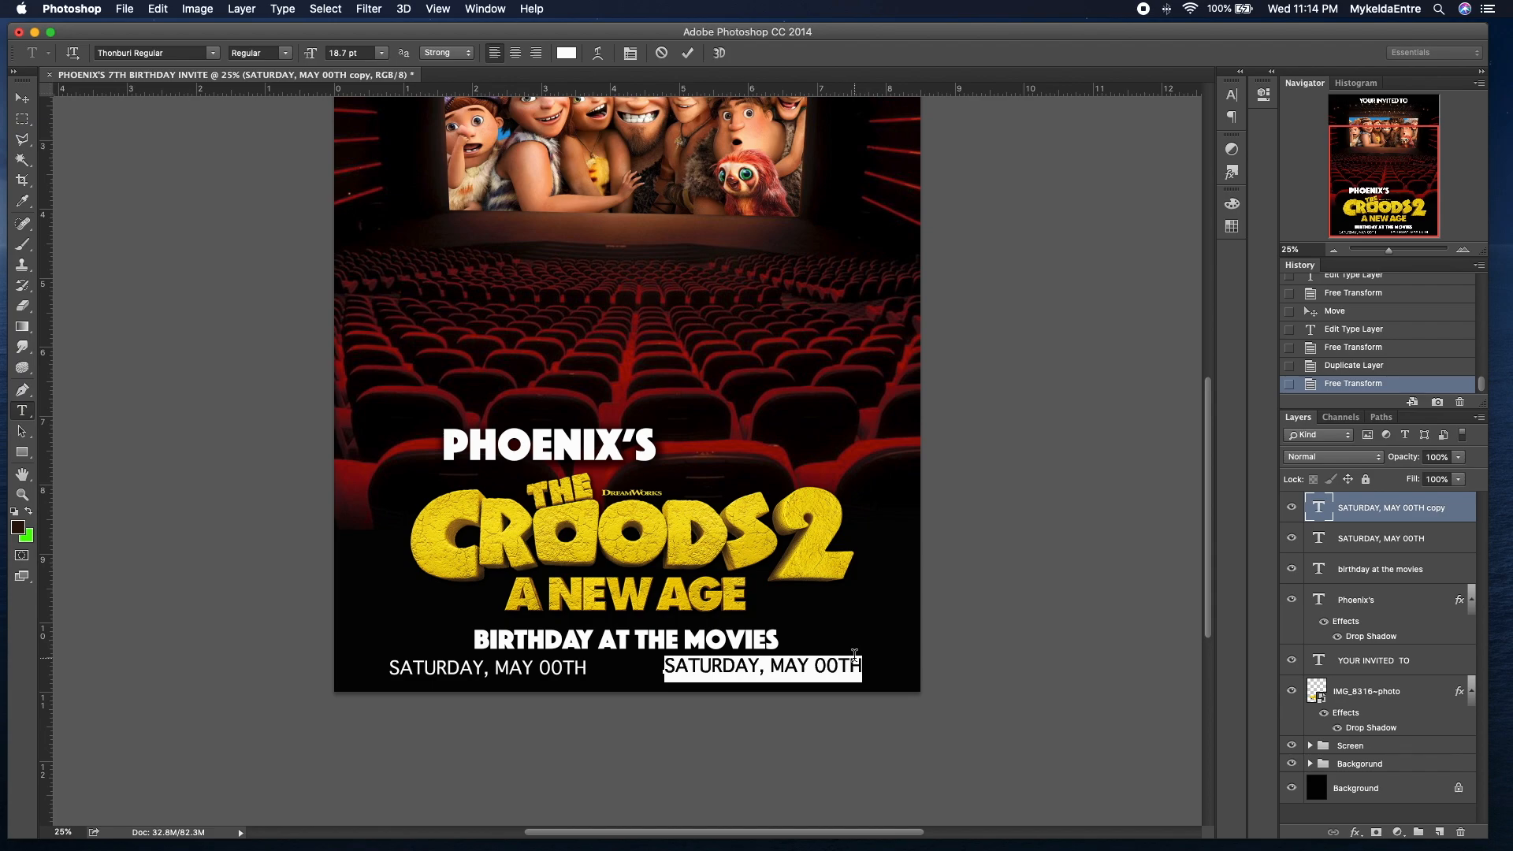
pyautogui.write('TIME')
pyautogui.press('BackSpace')
pyautogui.press('BackSpace')
pyautogui.press('BackSpace')
pyautogui.press('BackSpace')
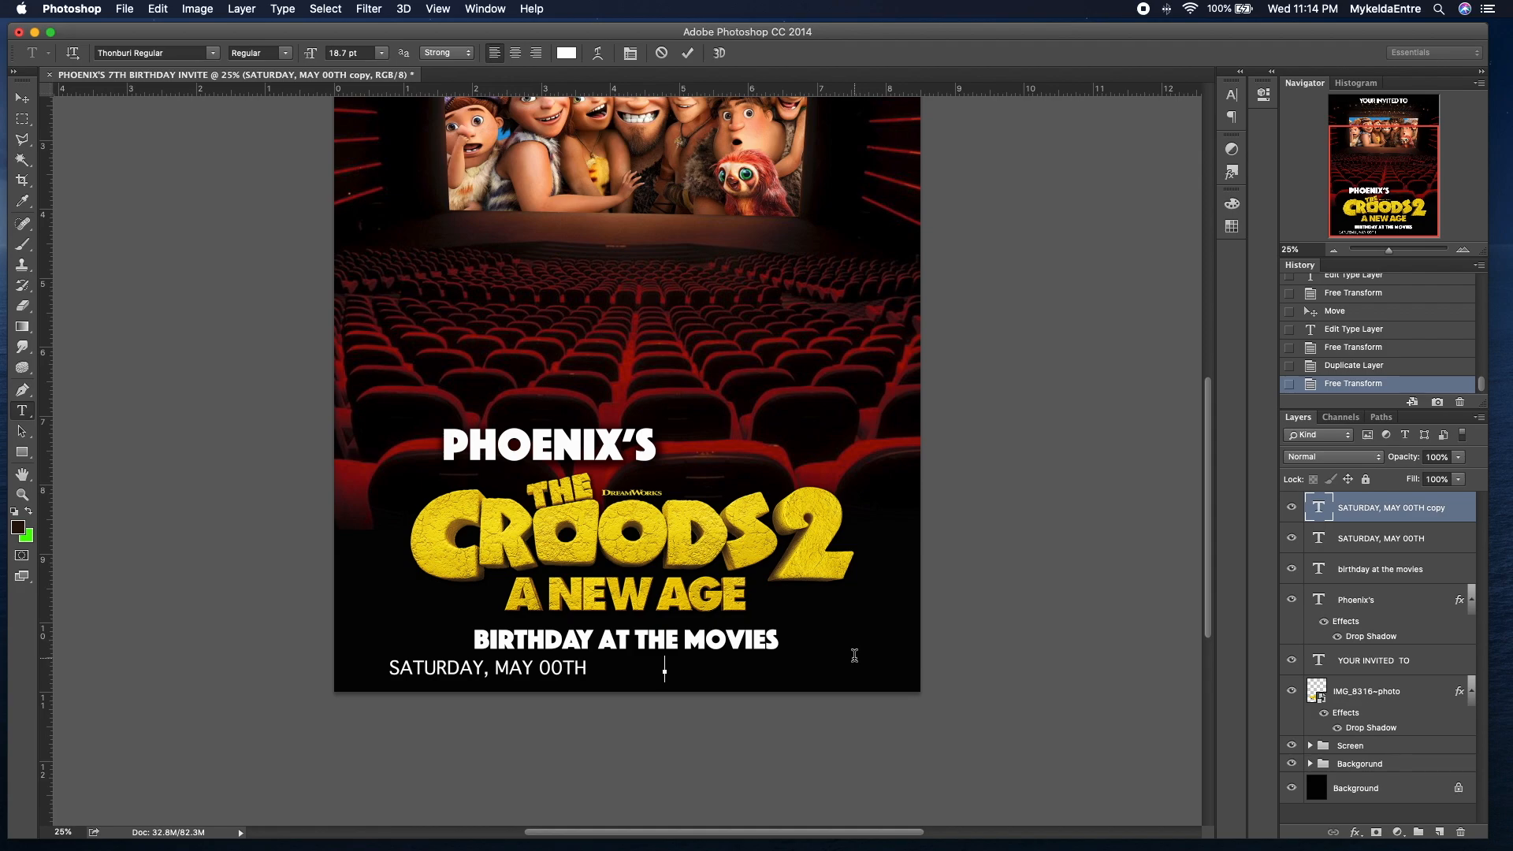
pyautogui.write('MOVIE STARTS AT')
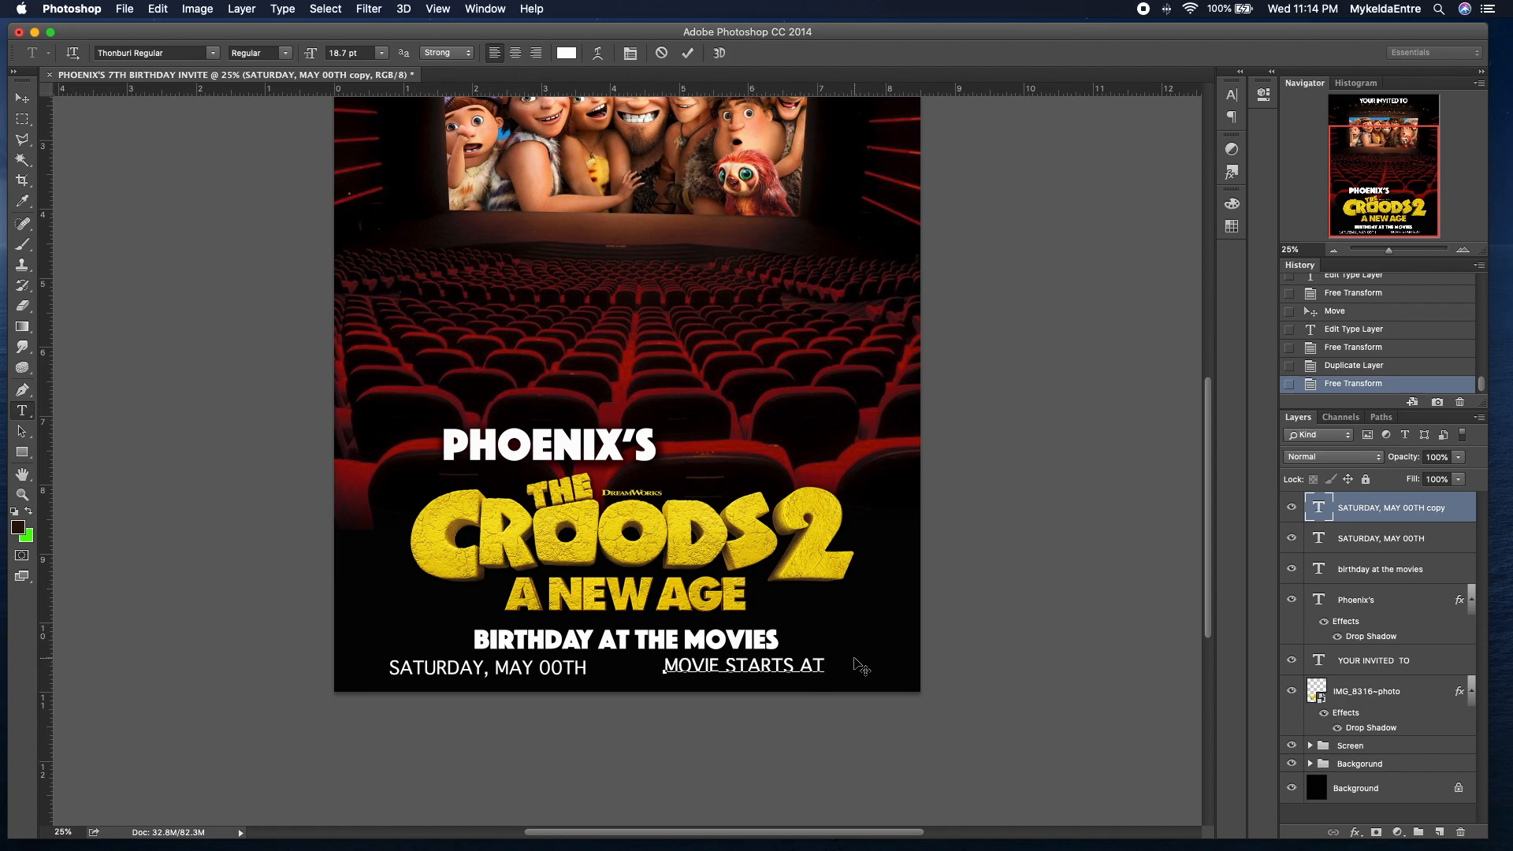
pyautogui.write(' 00:00')
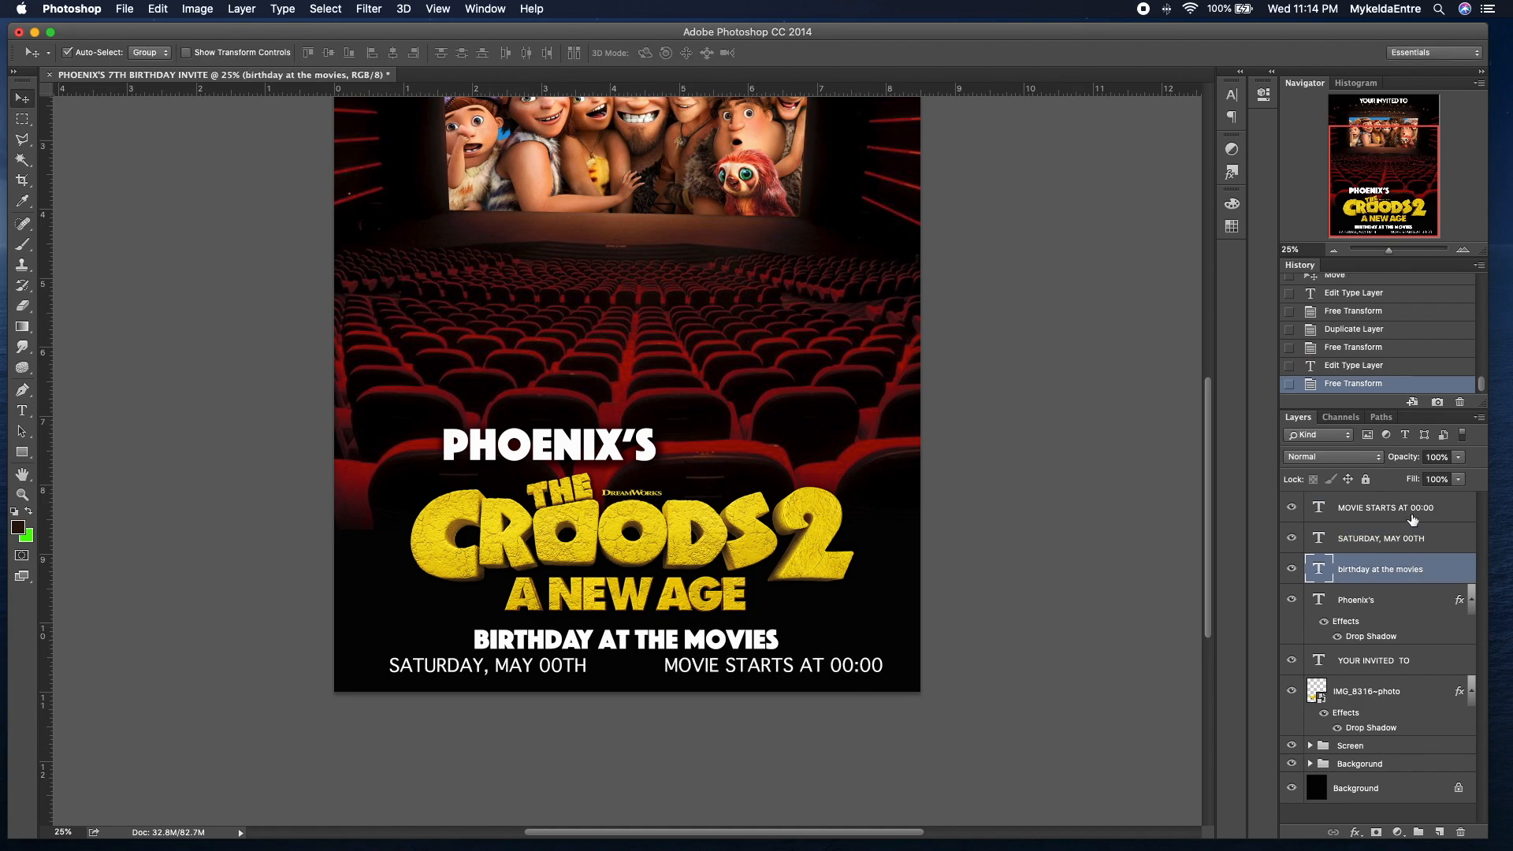
# Step: Move the "birthday at the movies" line slightly up, leaving more space above the date and movie time lines
pyautogui.click(1412, 518)
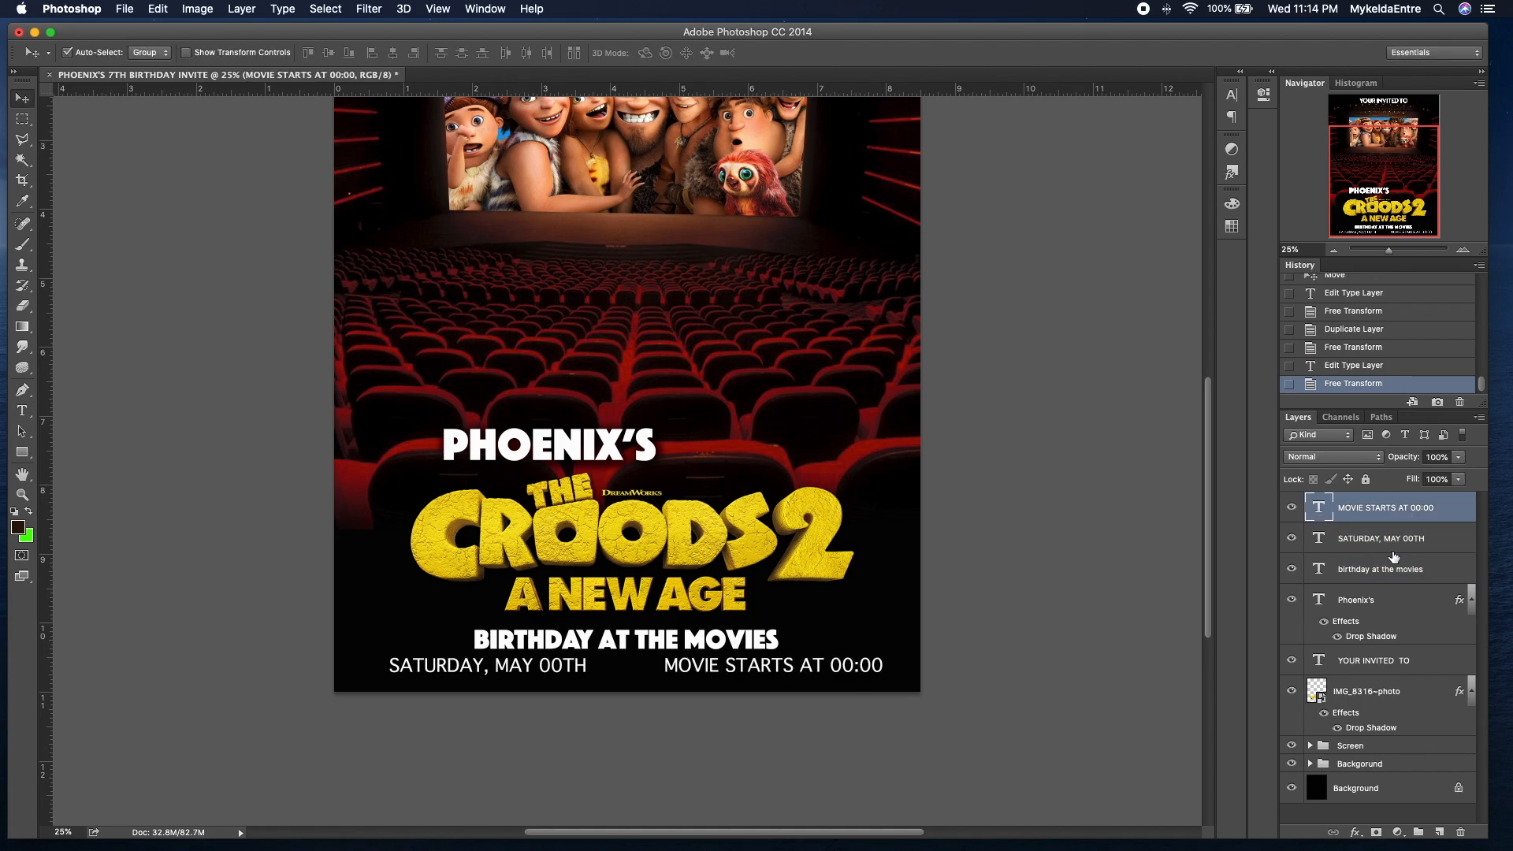
pyautogui.click(1387, 575)
pyautogui.press('super+t')
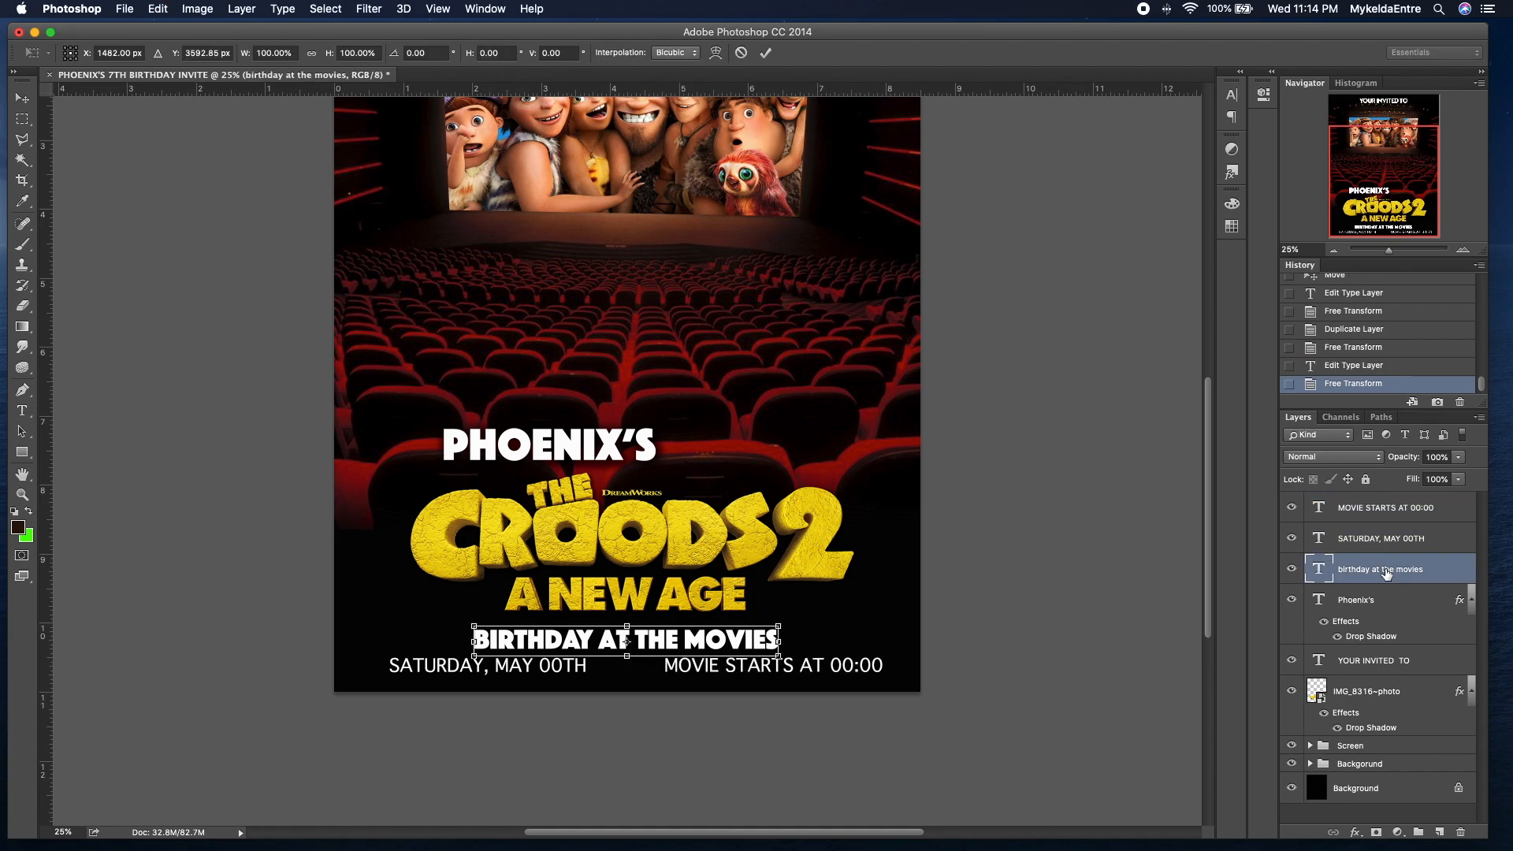
pyautogui.press('Return')
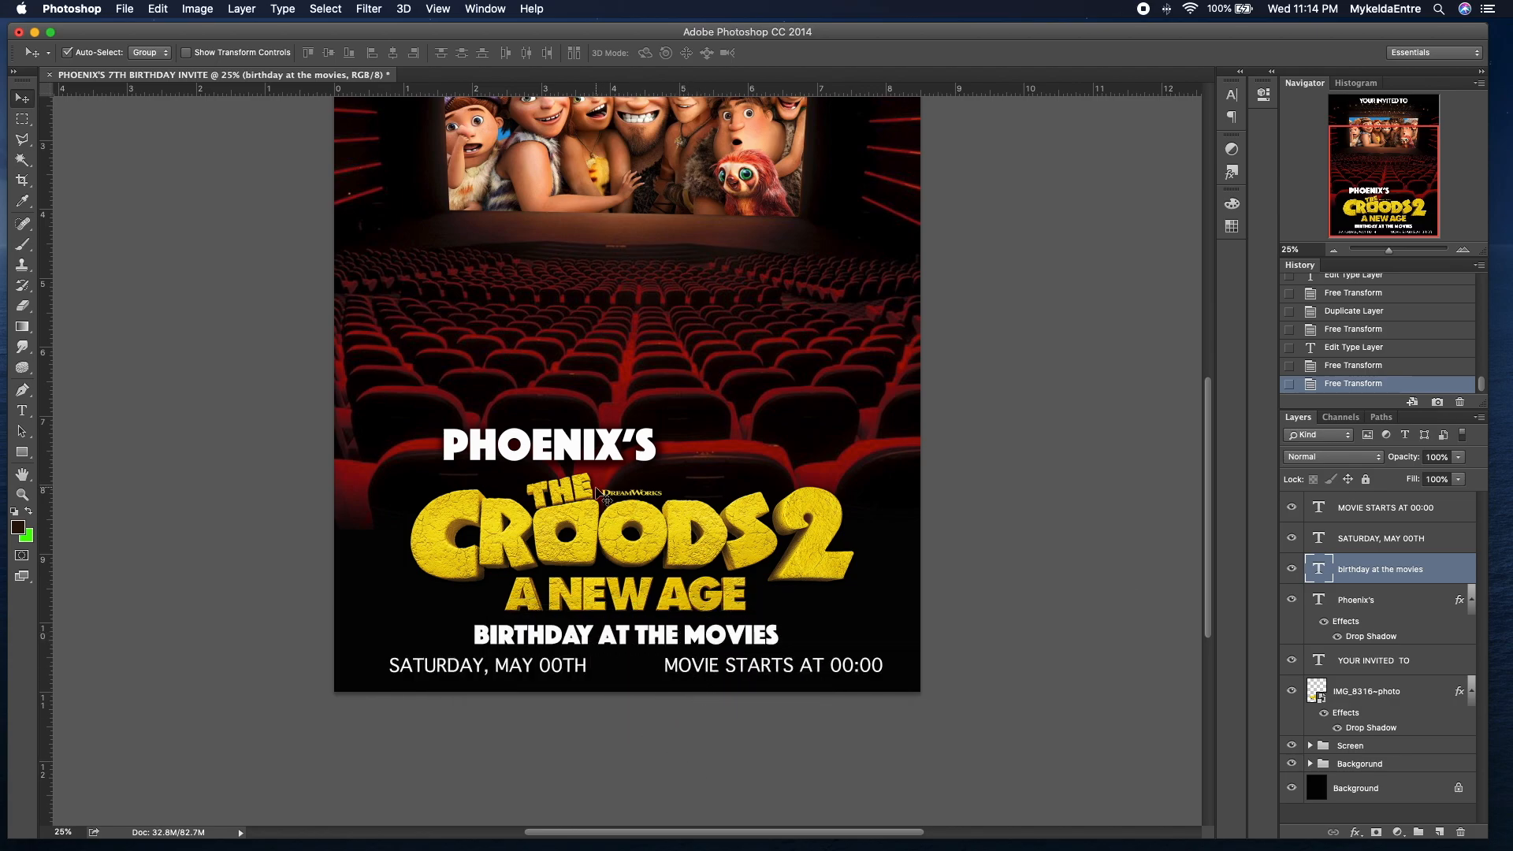
# Step: Save the layered invitation in Photoshop format to the BUSINESS | ECG folder on the Backup drive, keeping its current file name
pyautogui.click(125, 9)
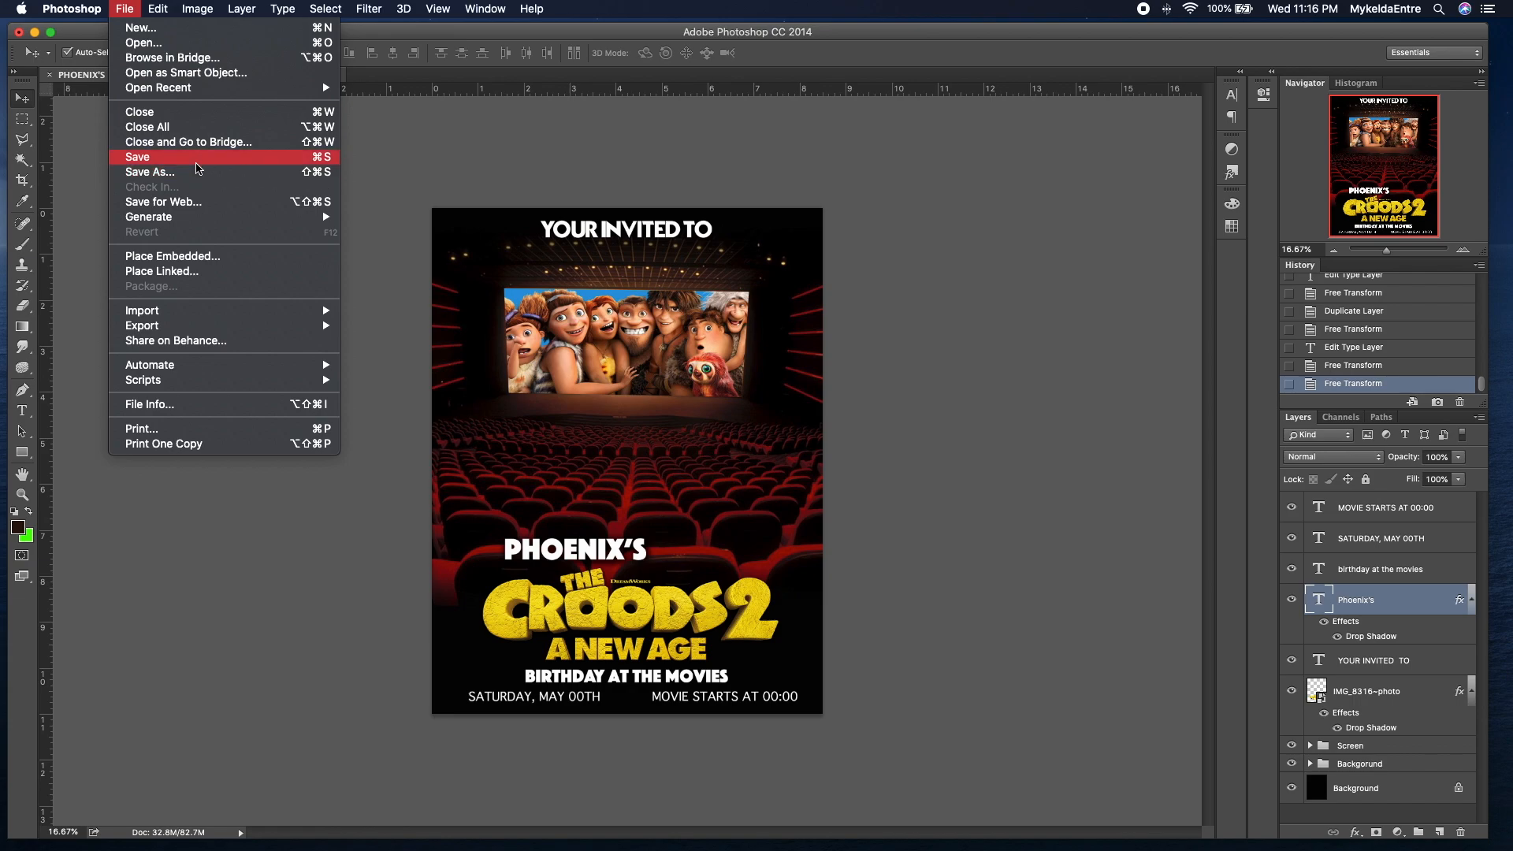
pyautogui.click(198, 166)
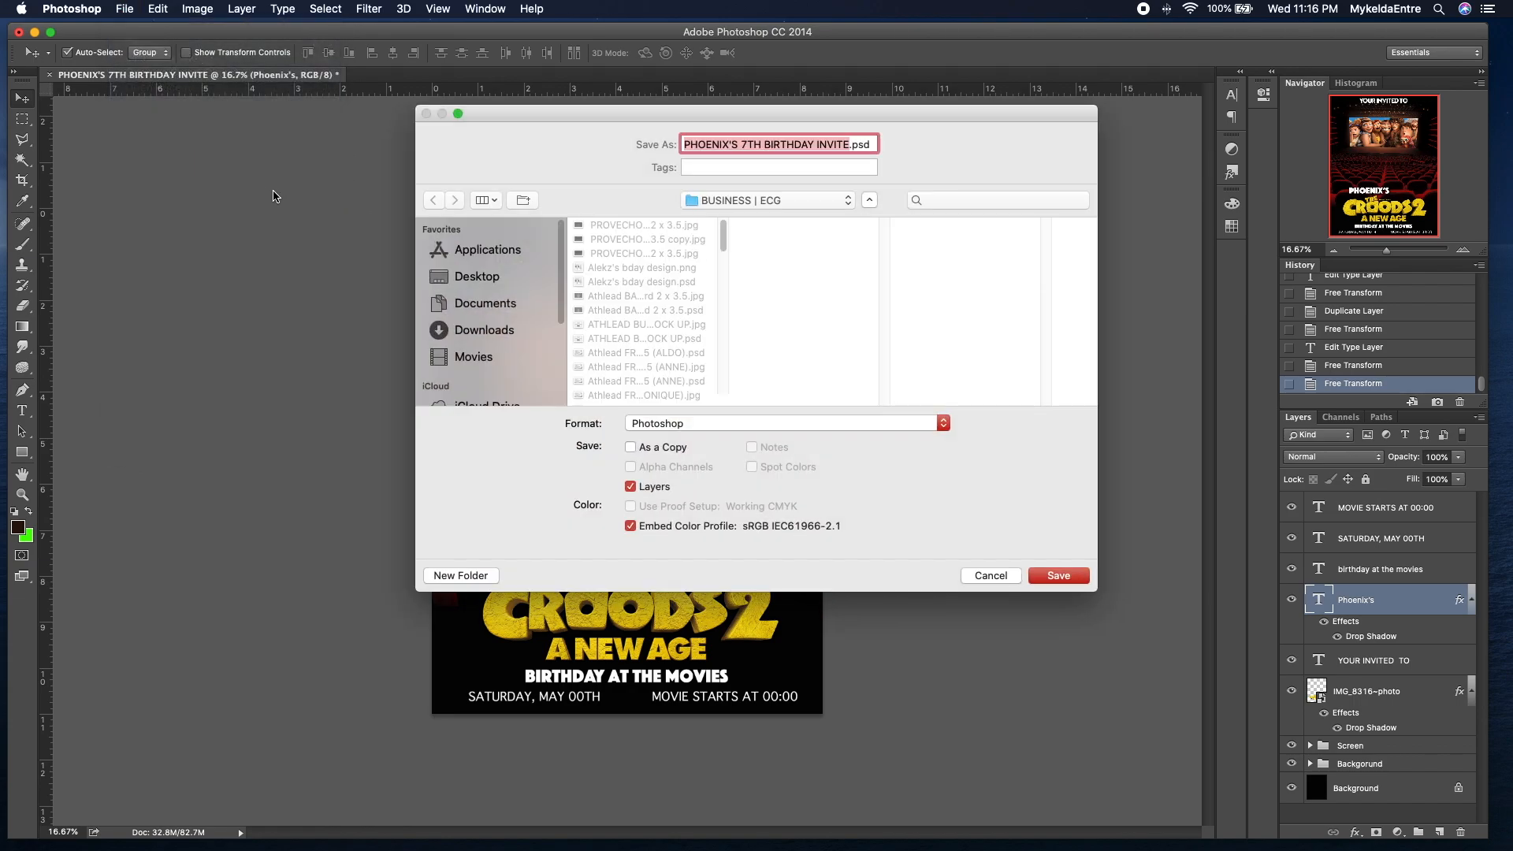
pyautogui.scroll(-5, 563, 293)
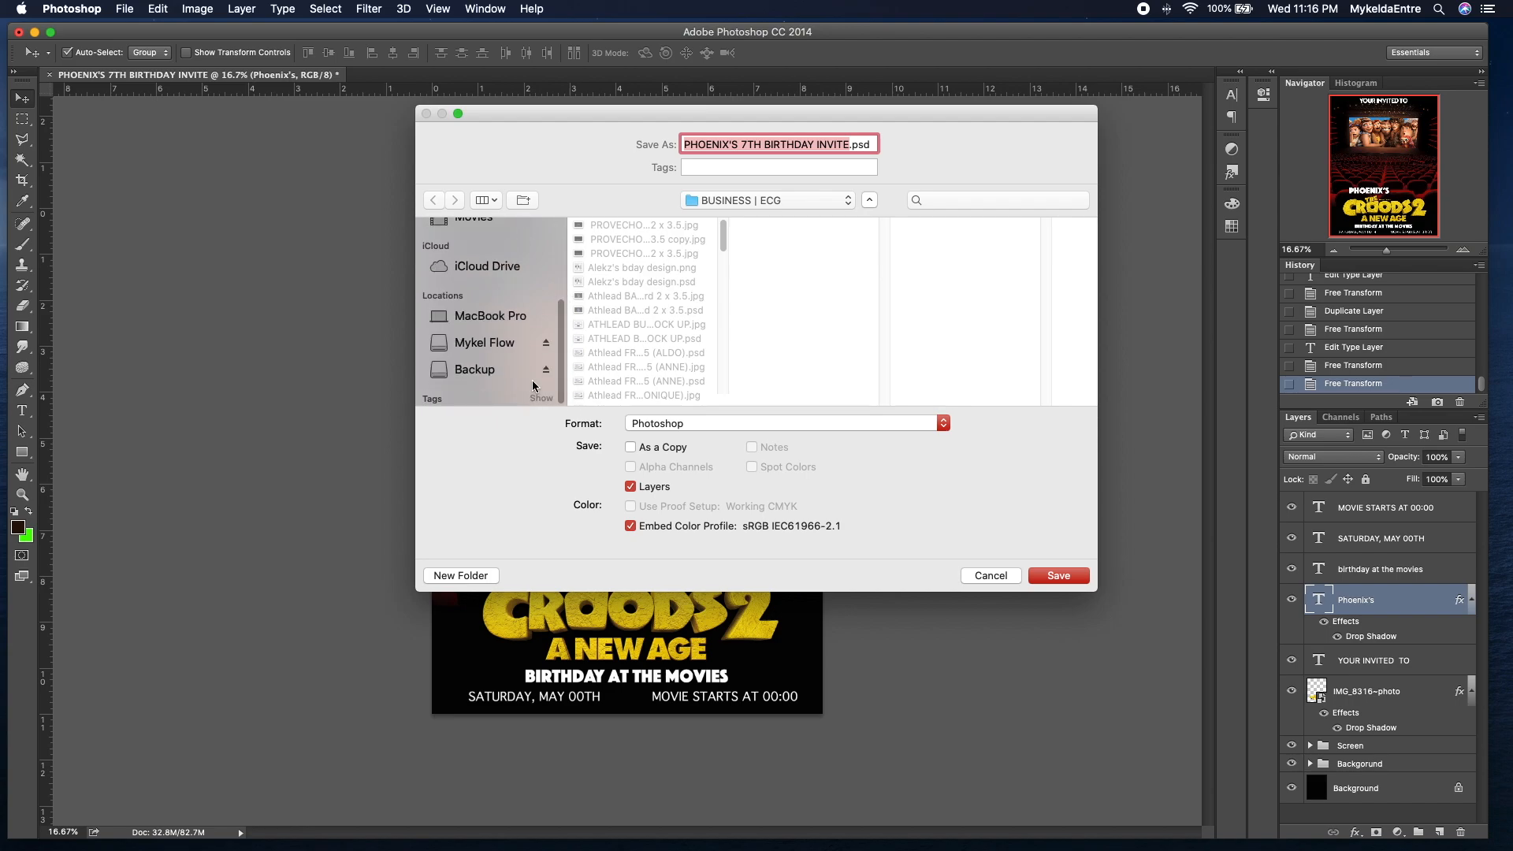
pyautogui.click(502, 371)
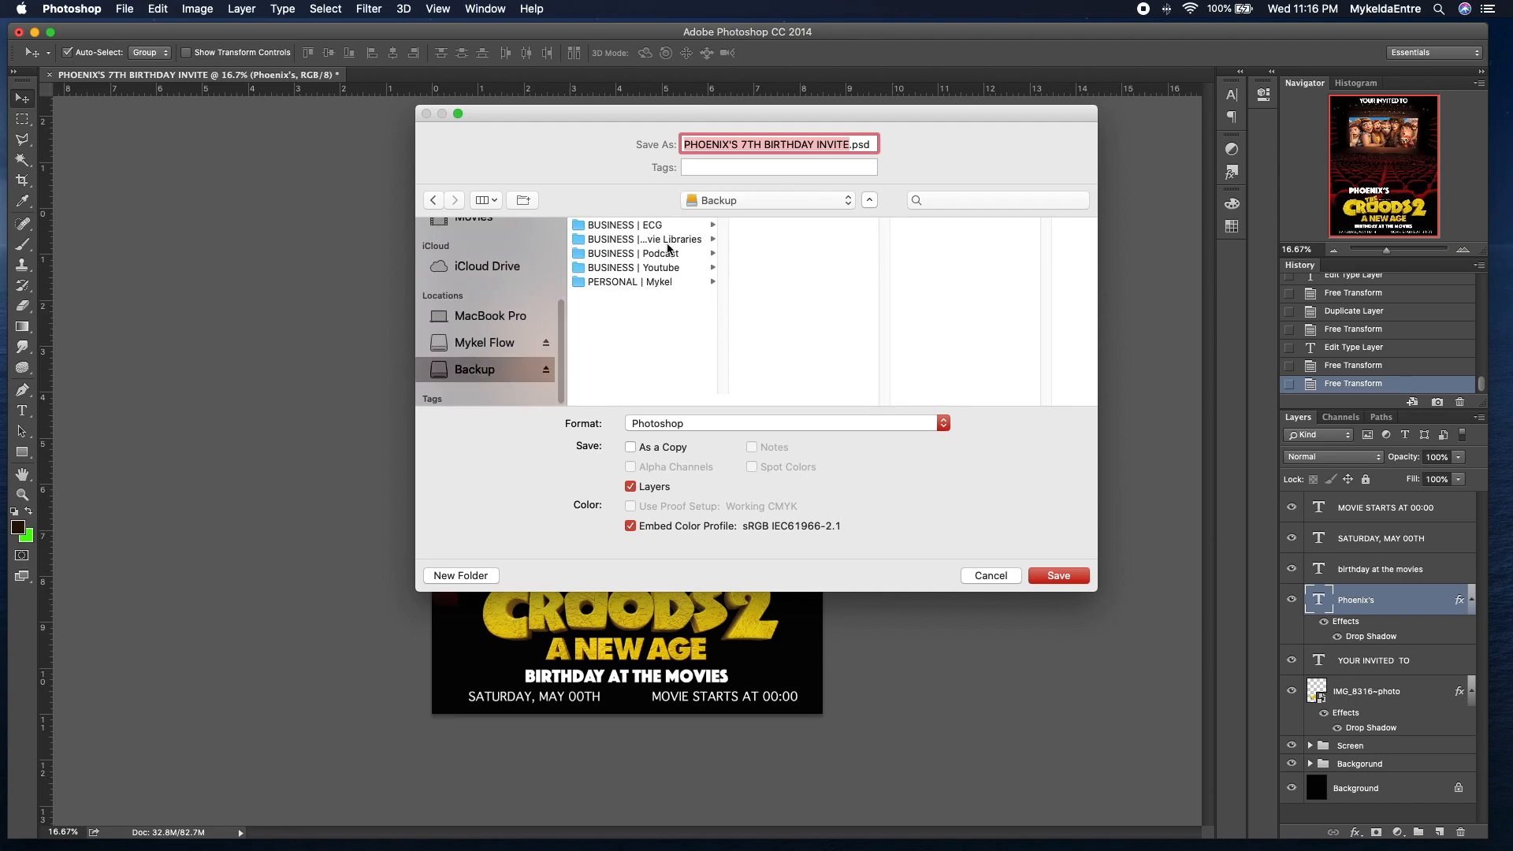
pyautogui.click(664, 226)
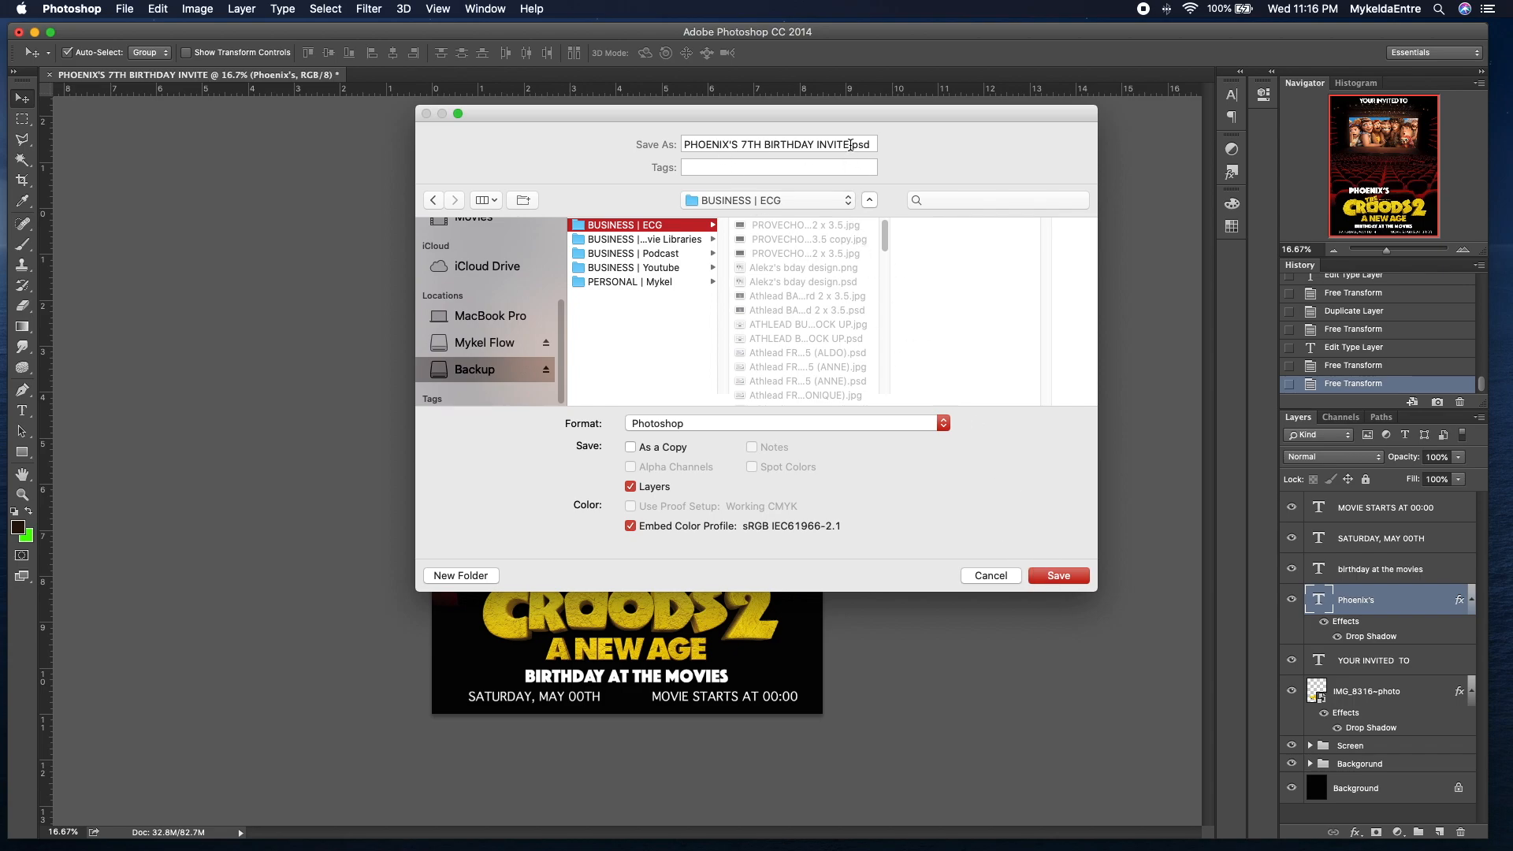
pyautogui.doubleClick(858, 145)
pyautogui.click(1078, 576)
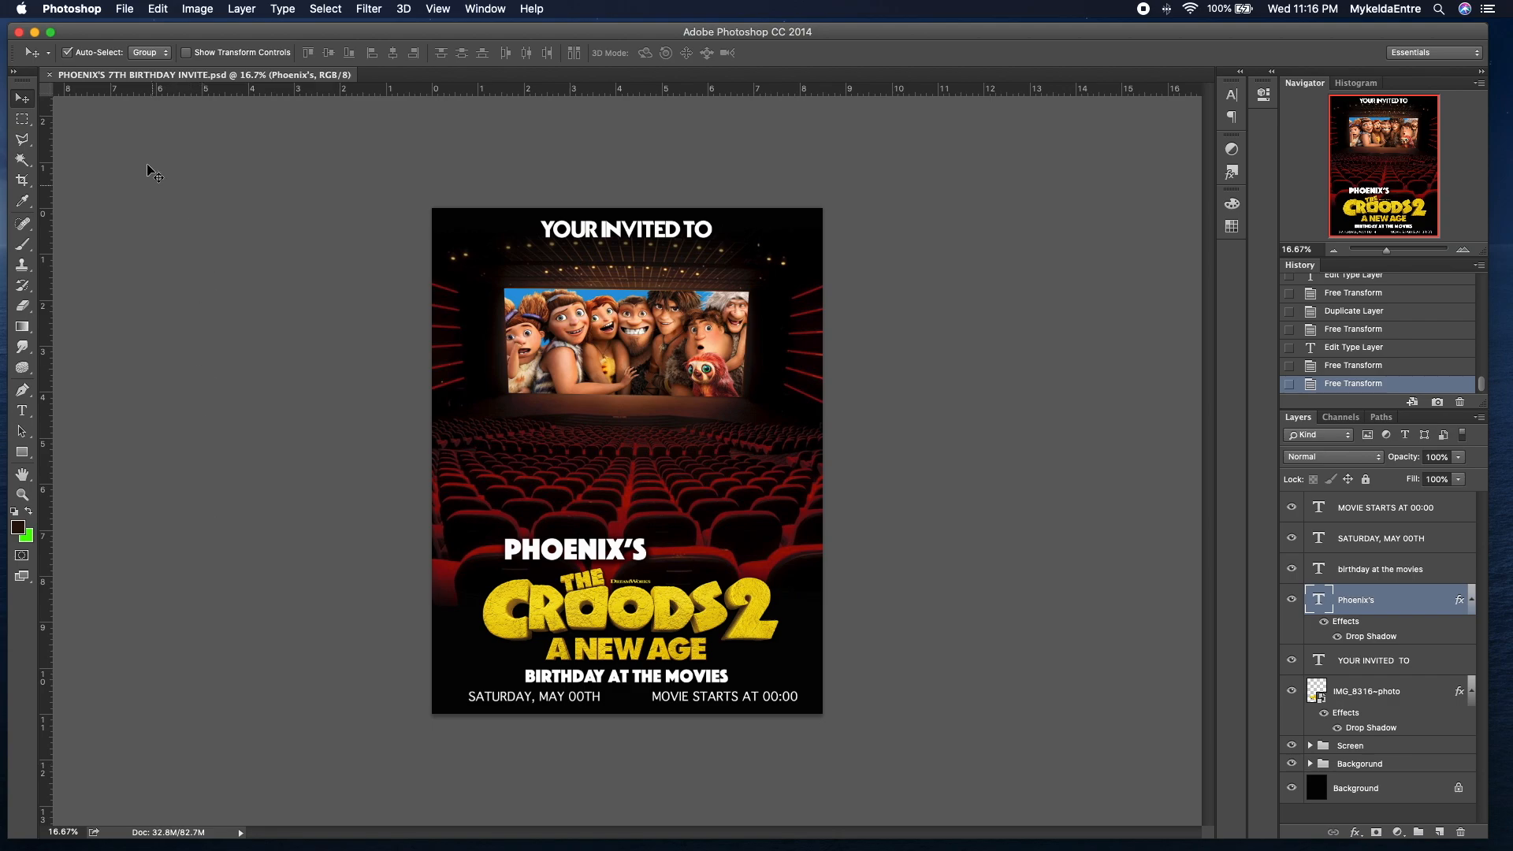
# Step: Save a JPEG copy of the invitation in the BUSINESS | ECG folder at Maximum quality 12 with the Baseline ("Standard") format
pyautogui.click(126, 10)
pyautogui.click(158, 172)
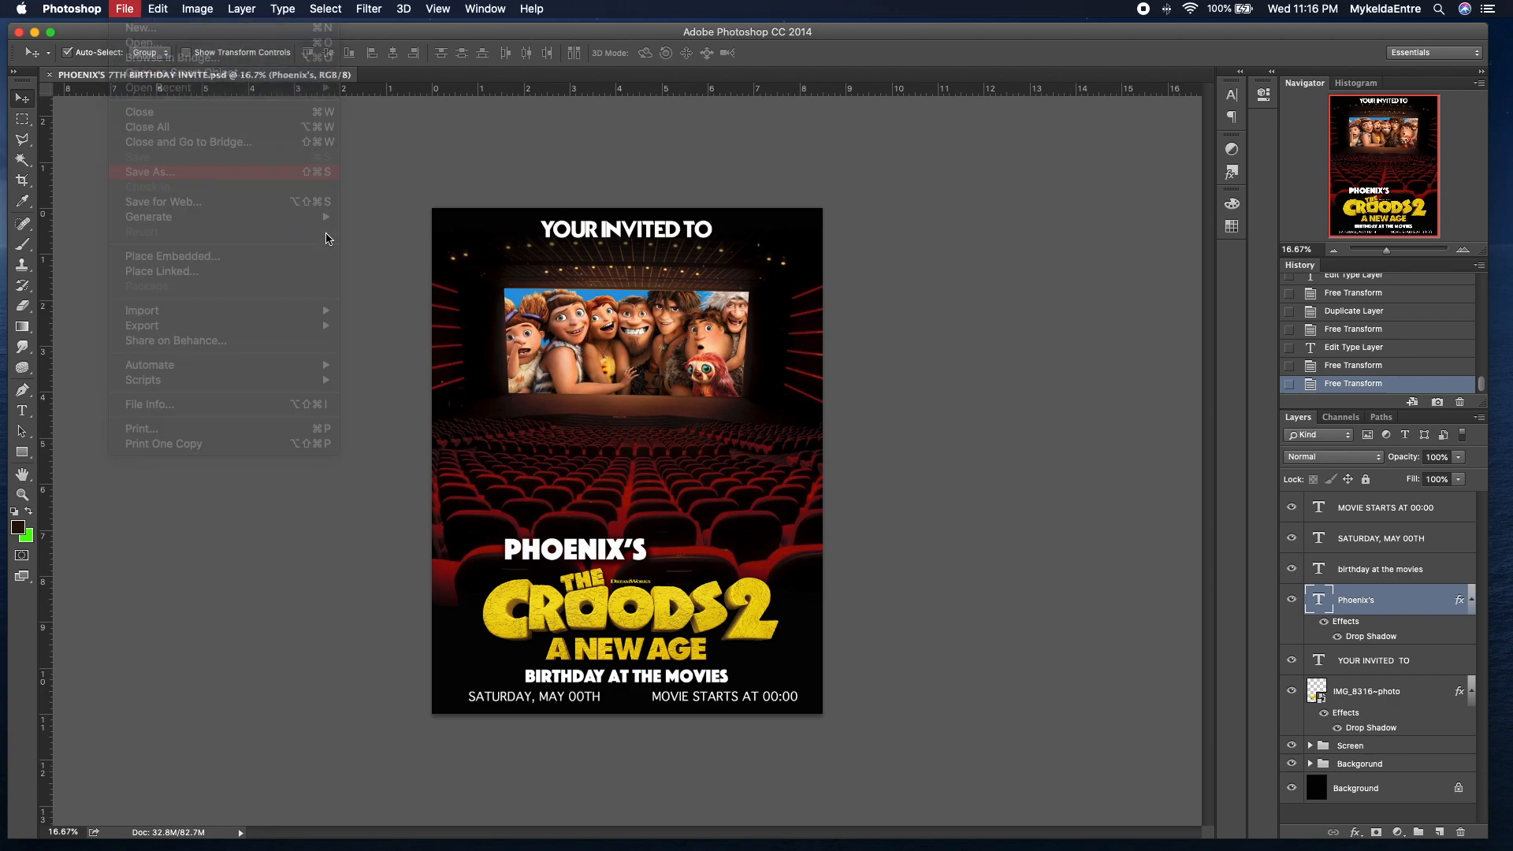
pyautogui.click(692, 427)
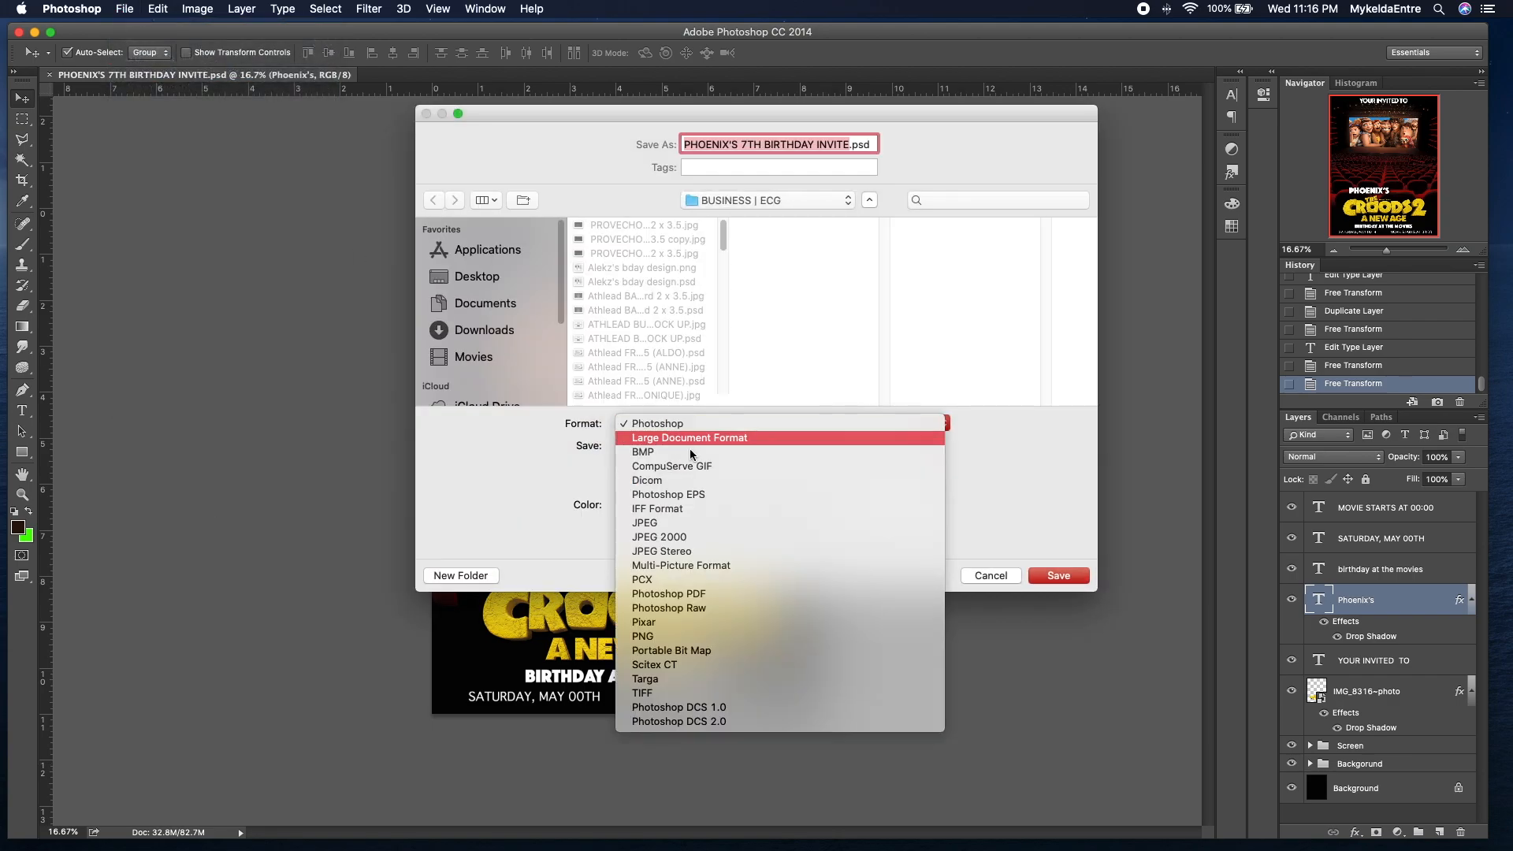
pyautogui.click(664, 524)
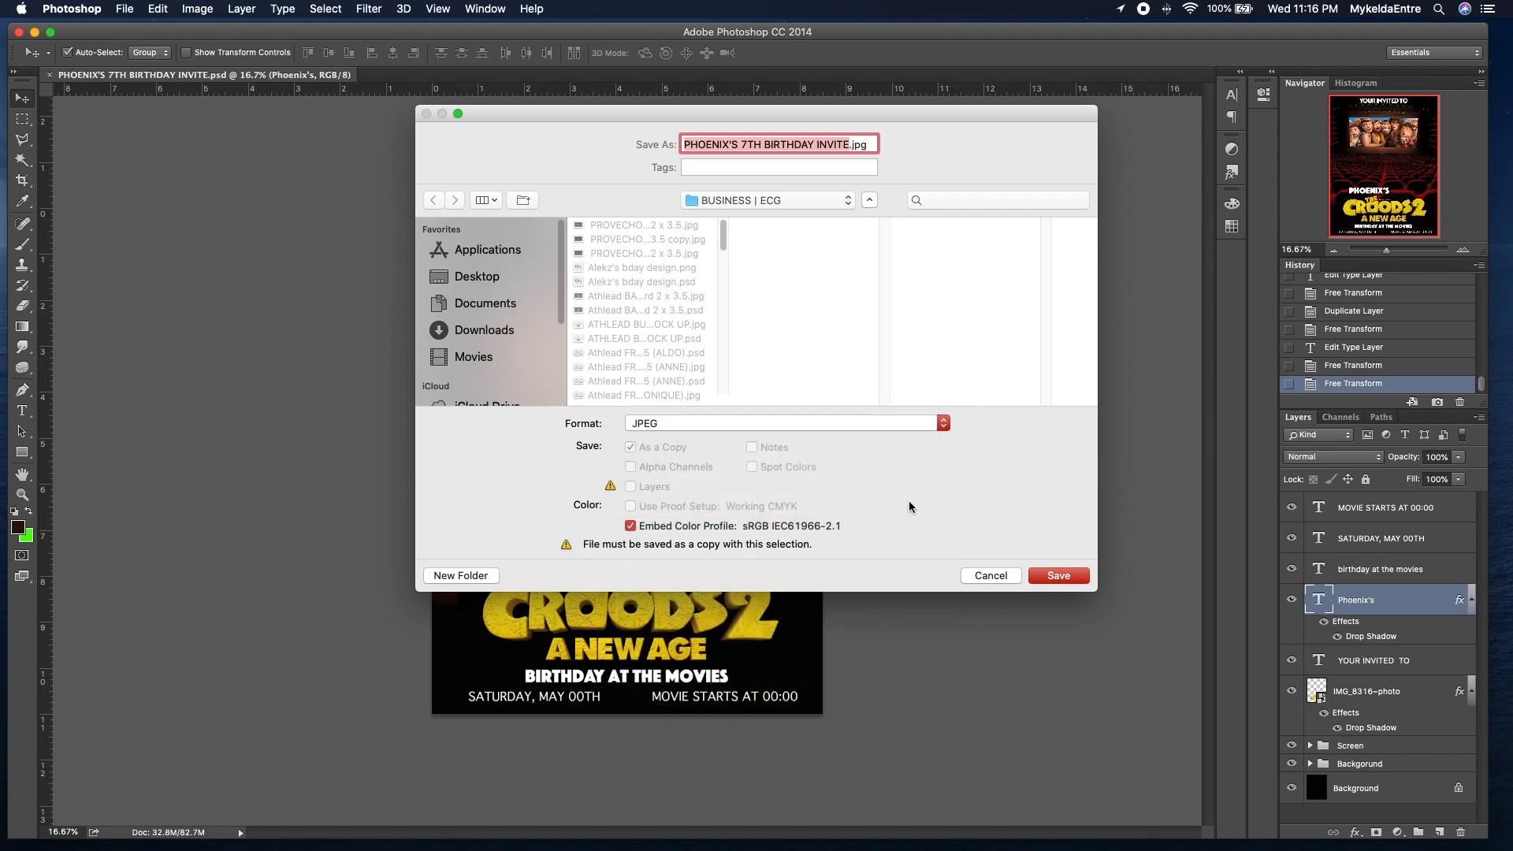
pyautogui.click(1060, 576)
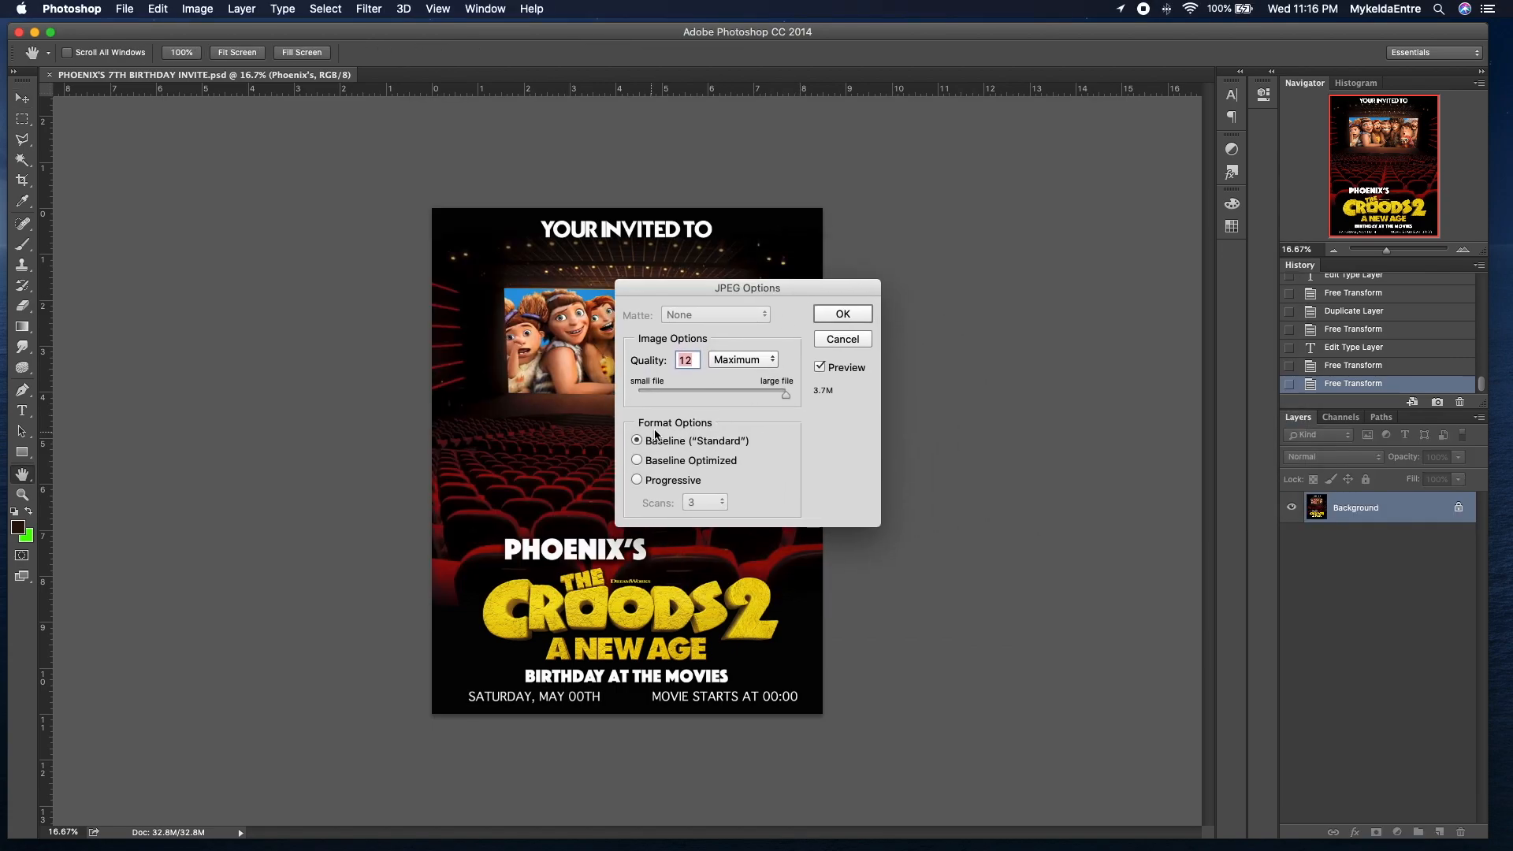
pyautogui.moveTo(787, 397)
pyautogui.mouseDown()
pyautogui.moveTo(674, 402)
pyautogui.moveTo(808, 400)
pyautogui.mouseUp()
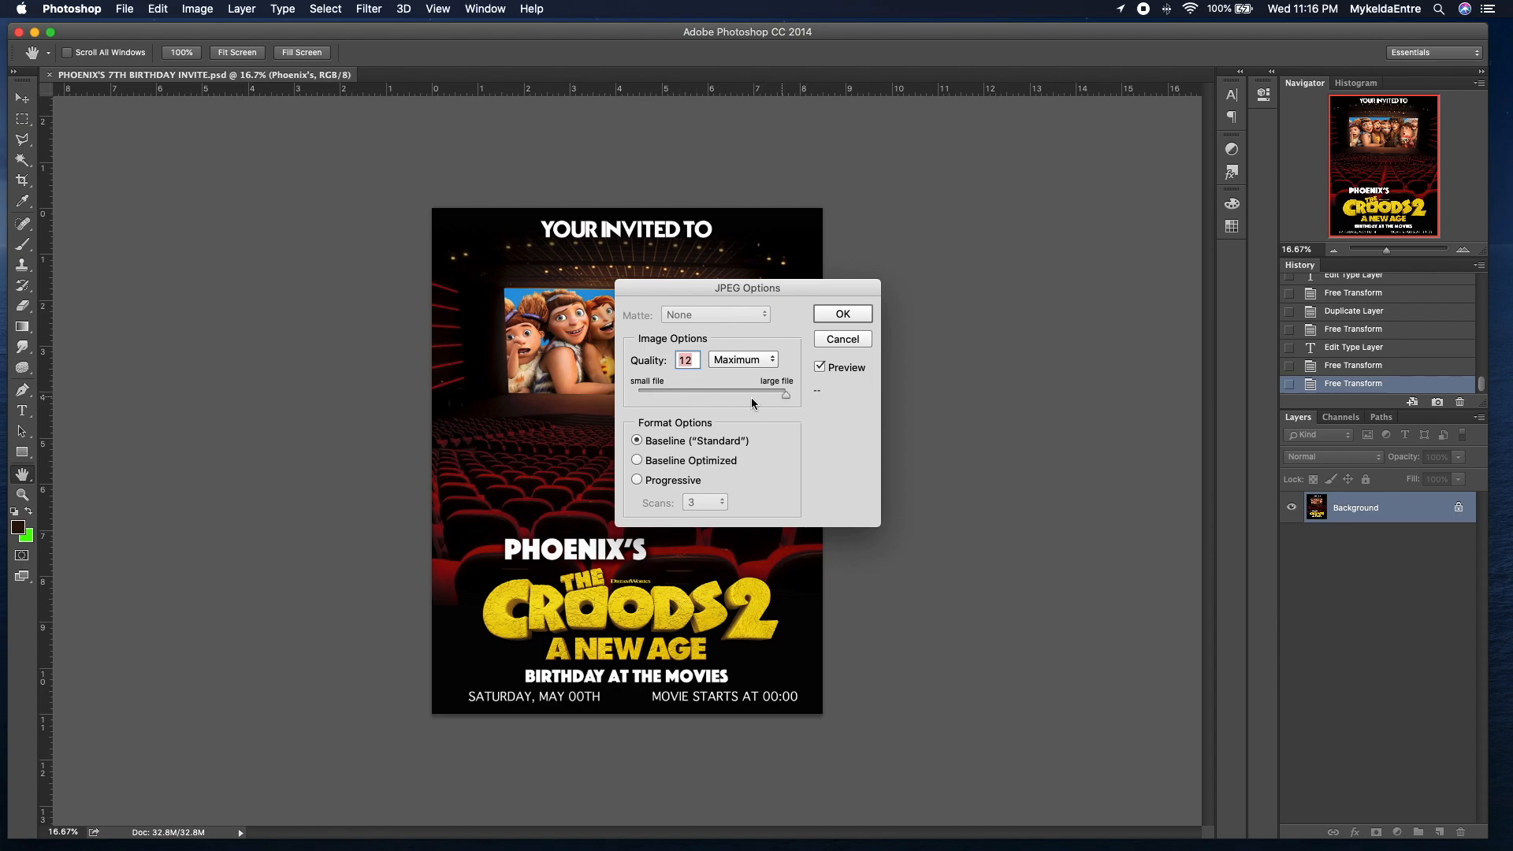
pyautogui.click(830, 316)
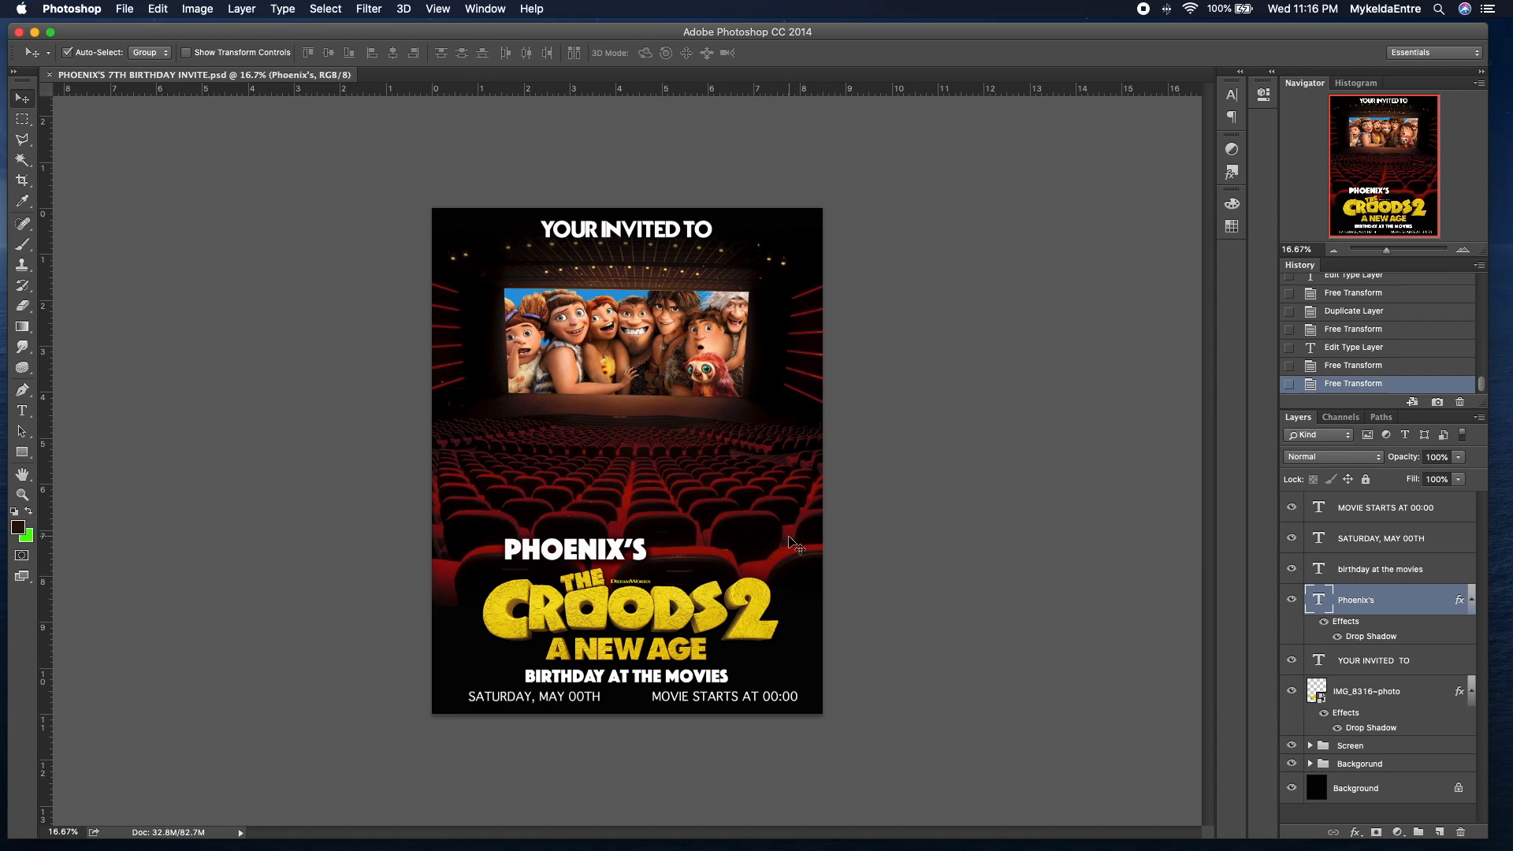